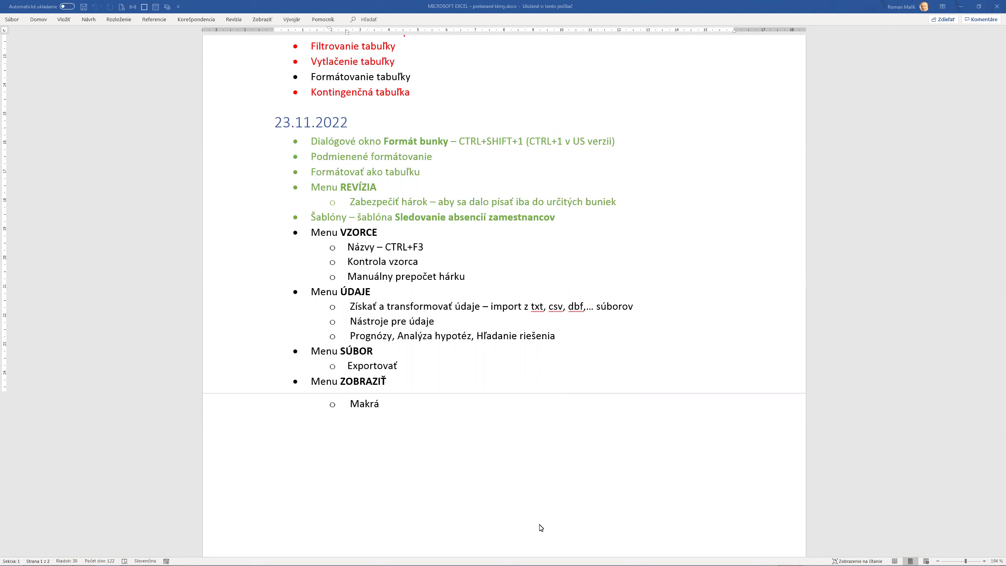
# Launch Excel by searching 'ex' from the Windows Start menu
pyautogui.press('super')
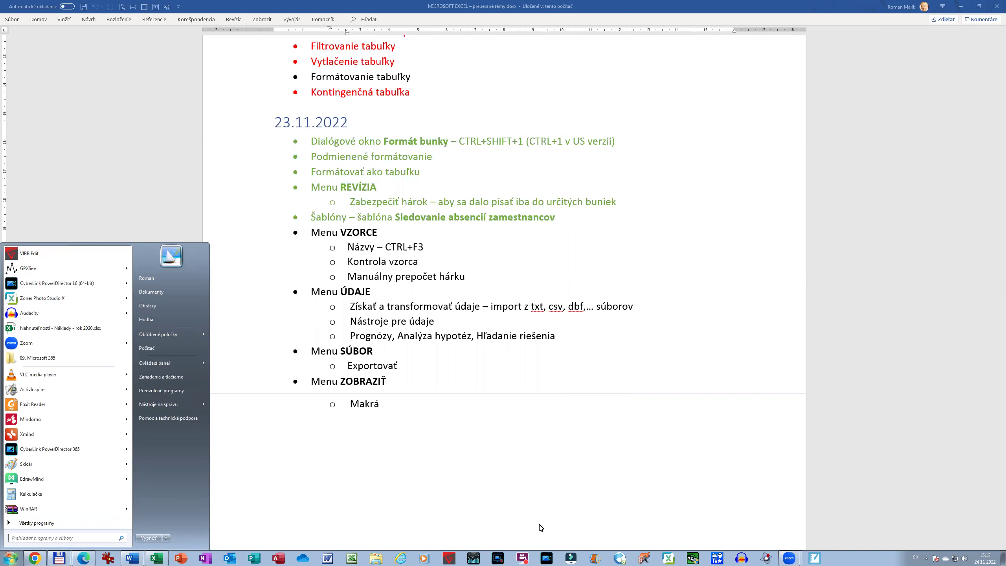
pyautogui.write('ex')
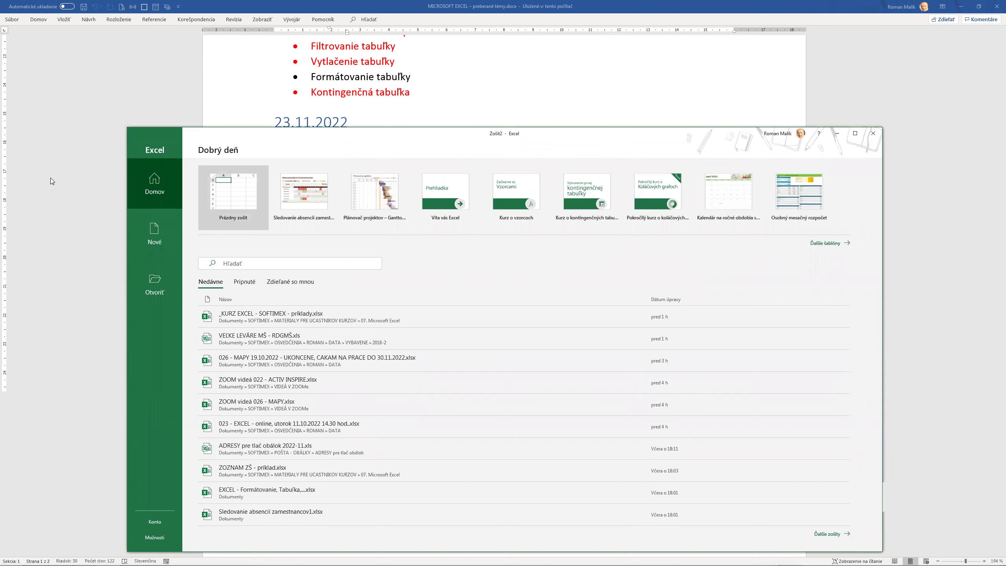
# Create a new blank workbook and close the extra one that opened
pyautogui.press('Escape')
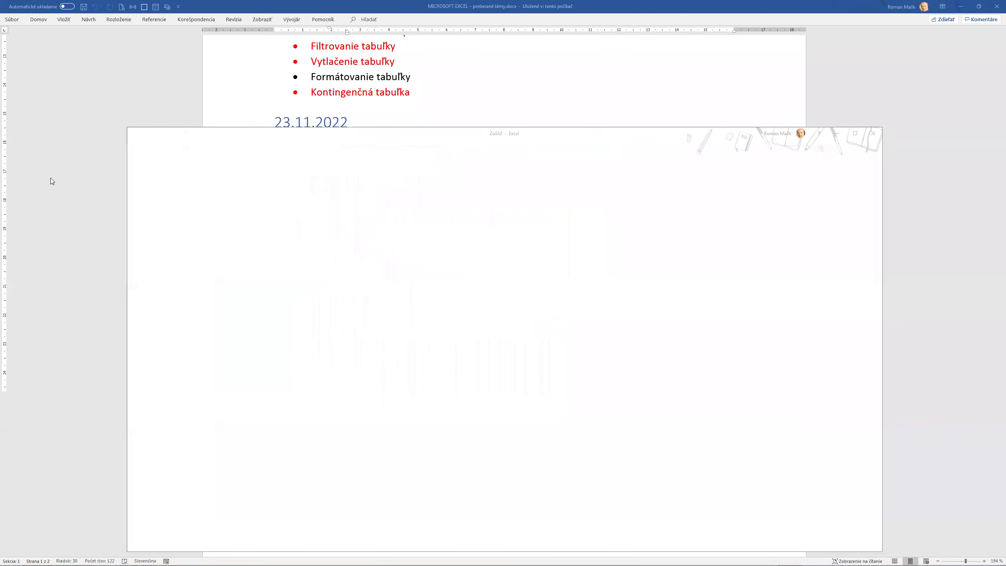
pyautogui.hotkey('ctrl', 'n')
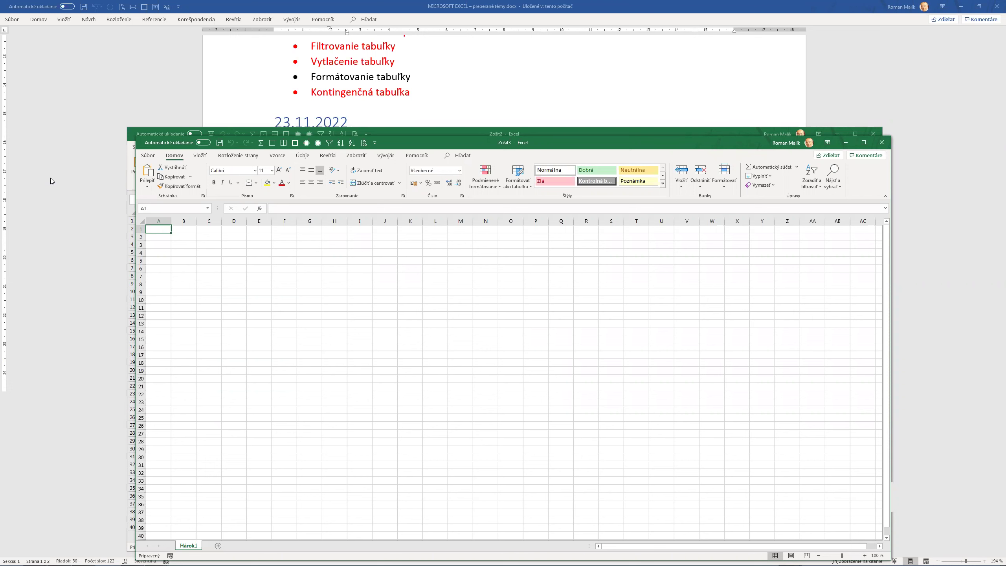
pyautogui.hotkey('ctrl', 'w')
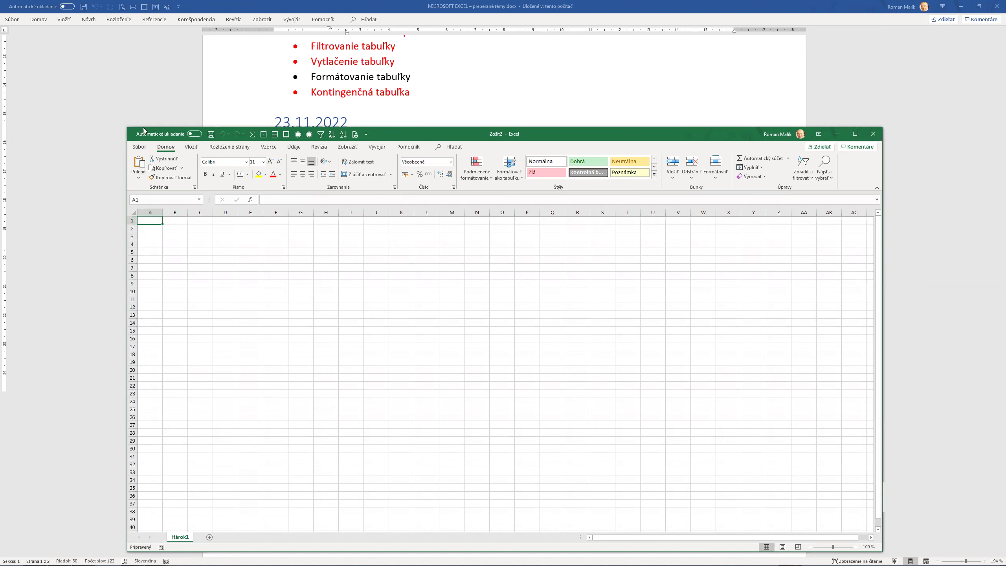
# Maximize the Excel window to fill the whole screen
pyautogui.click(131, 136)
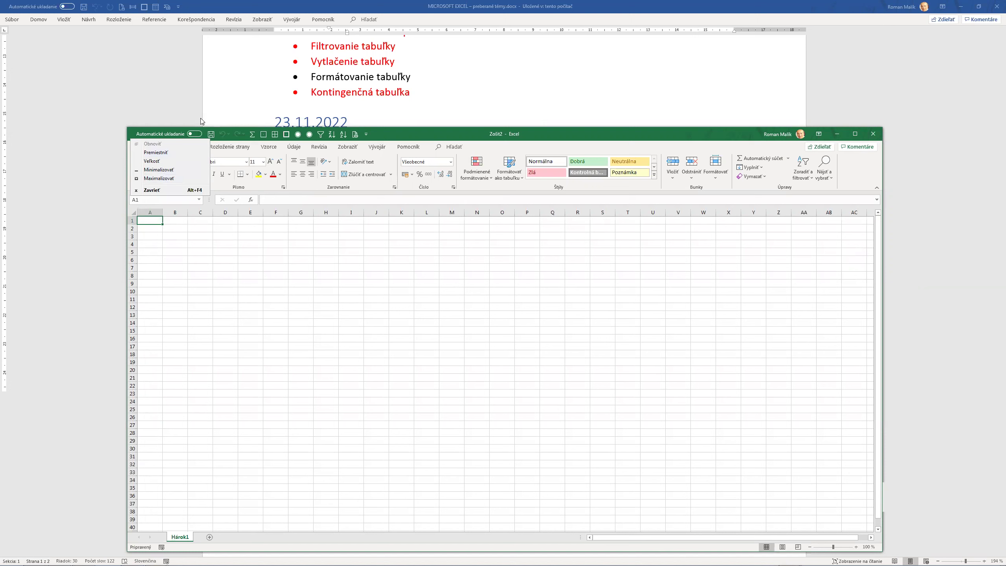
pyautogui.click(443, 133)
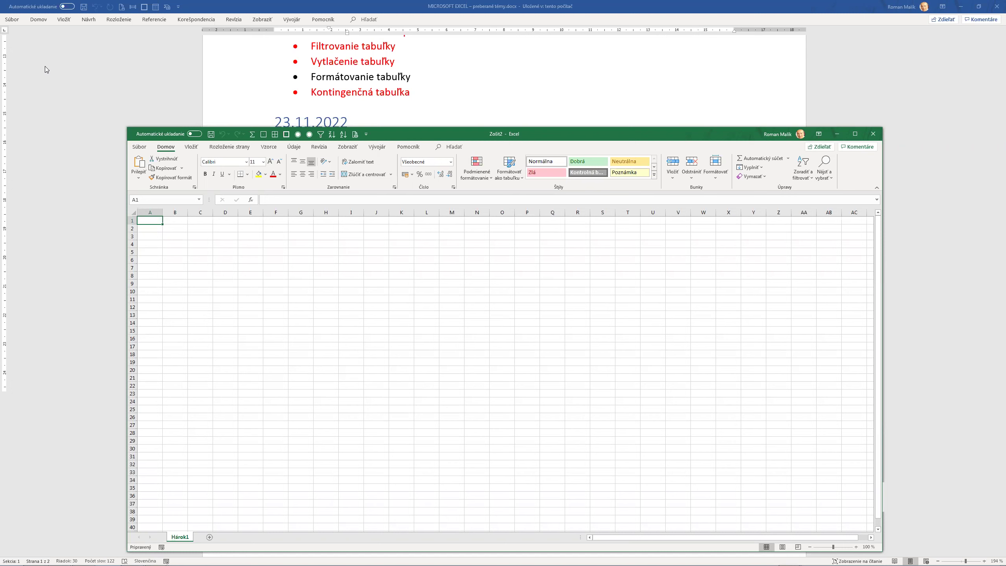
pyautogui.press('super+Up')
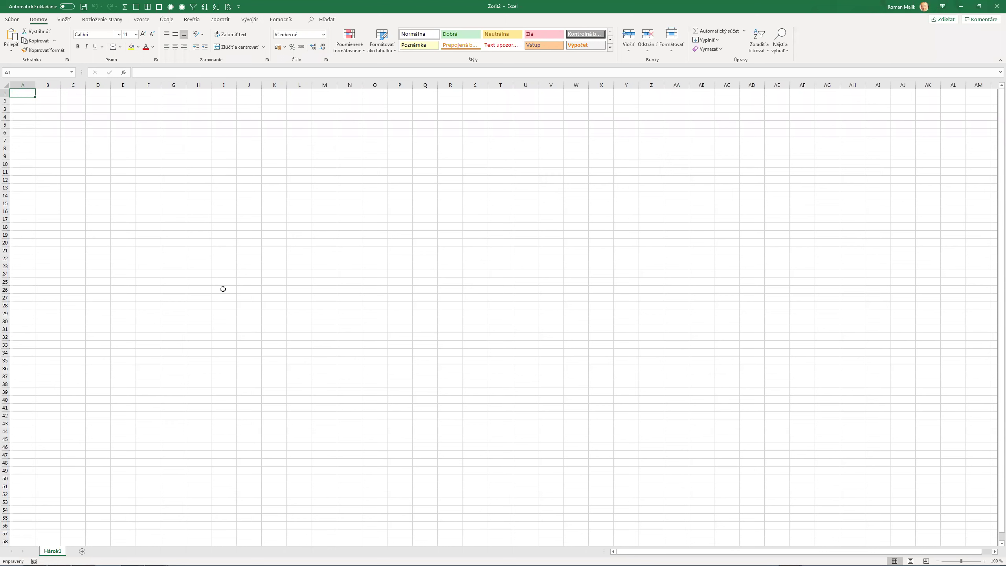
# Start Excel again by searching 'exc' and create another blank workbook
pyautogui.press('super')
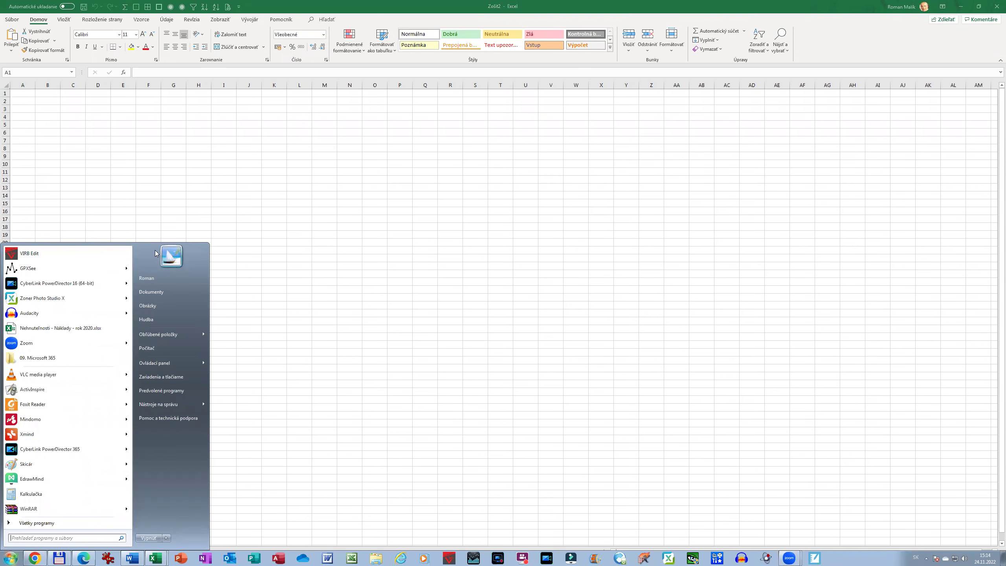
pyautogui.write('exc')
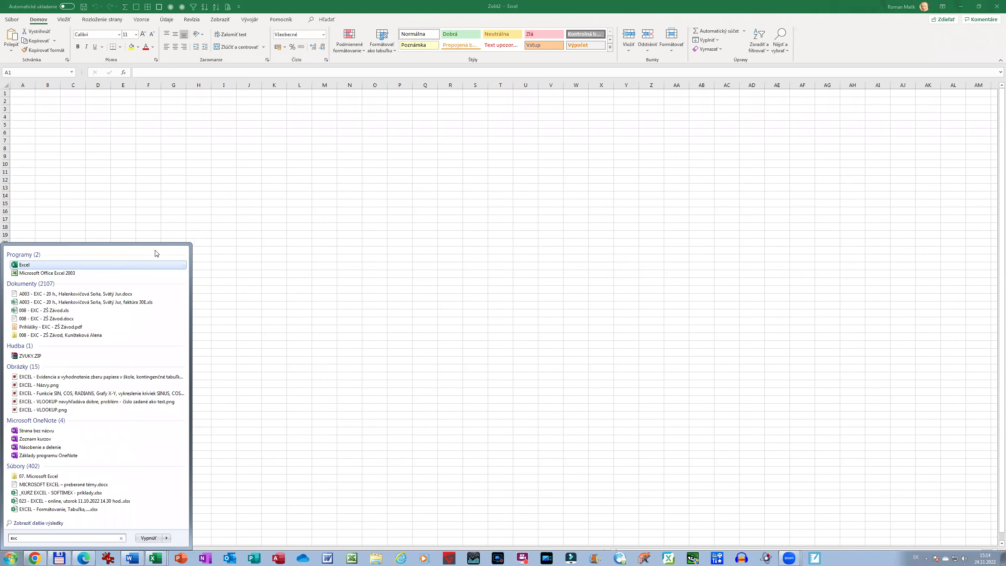
pyautogui.press('Escape')
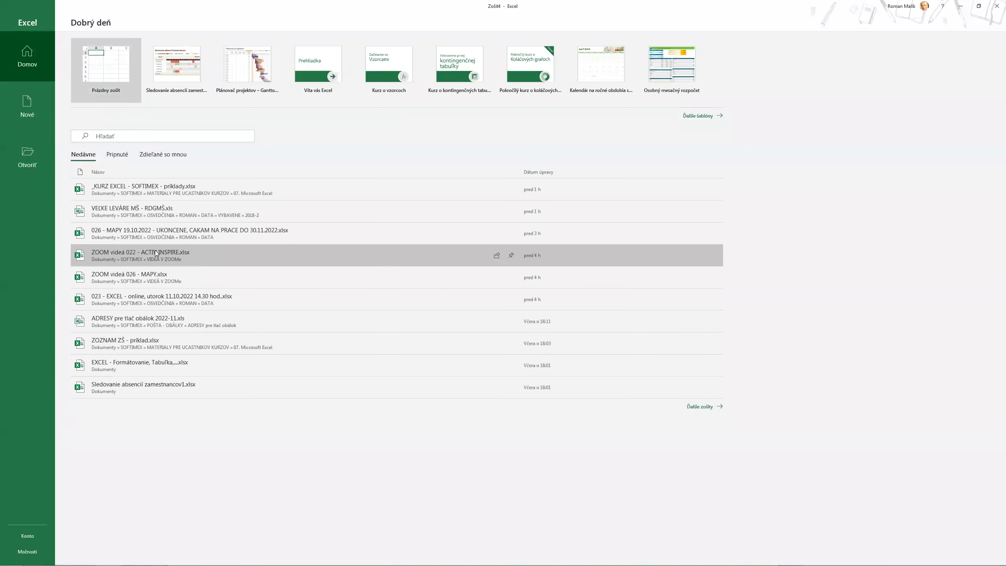
pyautogui.press('Return')
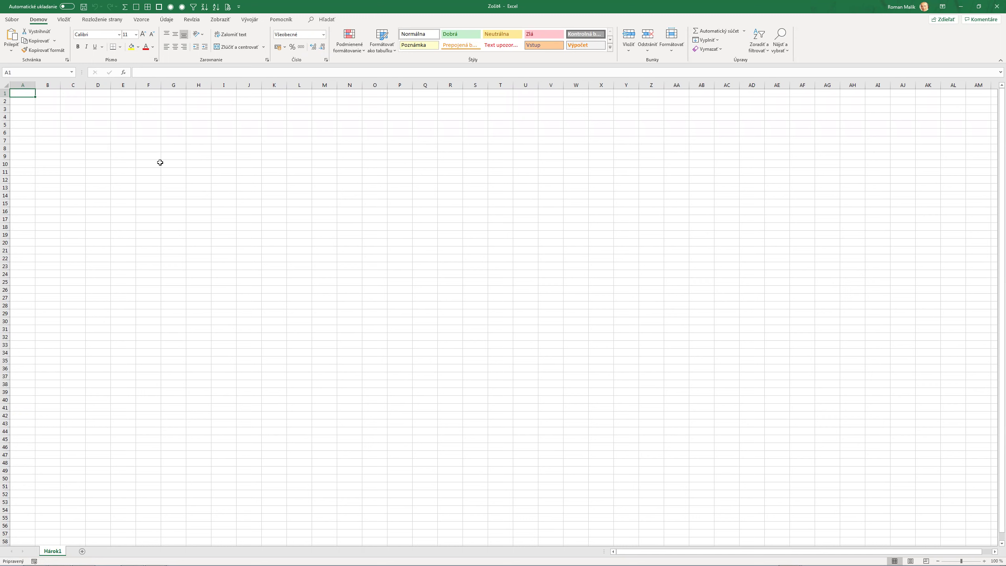
pyautogui.keyDown('ctrl'); pyautogui.scroll(1, 148, 124); pyautogui.keyUp('ctrl')
# Cancel the Insert dialog and zoom the empty sheet to about 205%
pyautogui.keyDown('ctrl'); pyautogui.scroll(1, 149, 126); pyautogui.keyUp('ctrl')
pyautogui.hotkey('ctrl', '+')
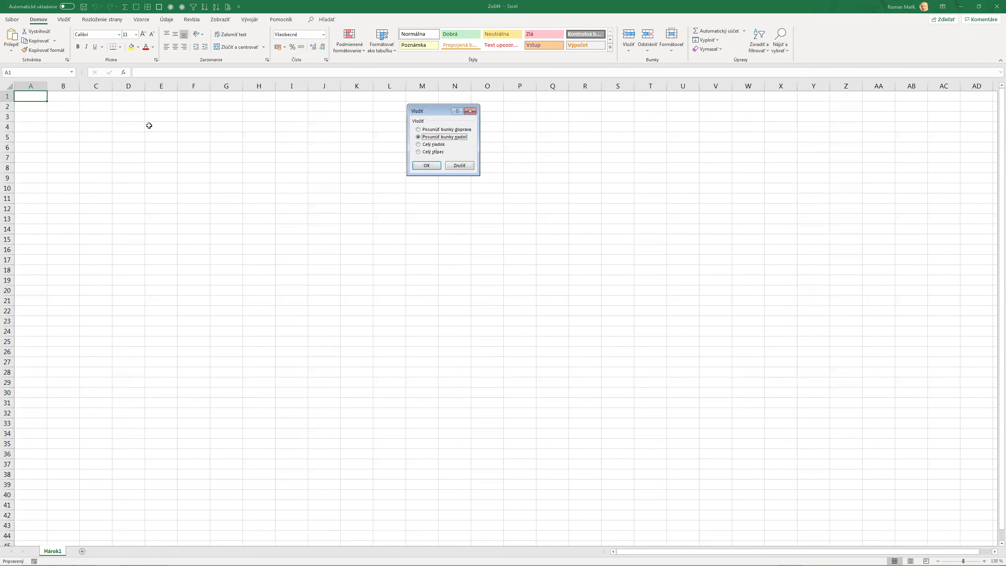
pyautogui.press('Return')
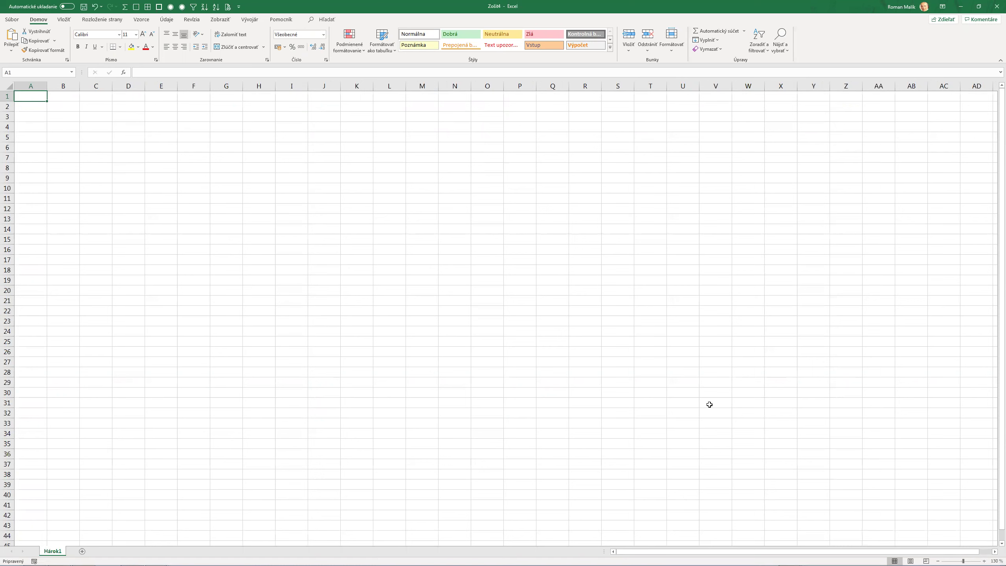
pyautogui.scroll(1, 597, 358)
pyautogui.scroll(2, 599, 359)
pyautogui.scroll(1, 601, 360)
pyautogui.scroll(1, 605, 362)
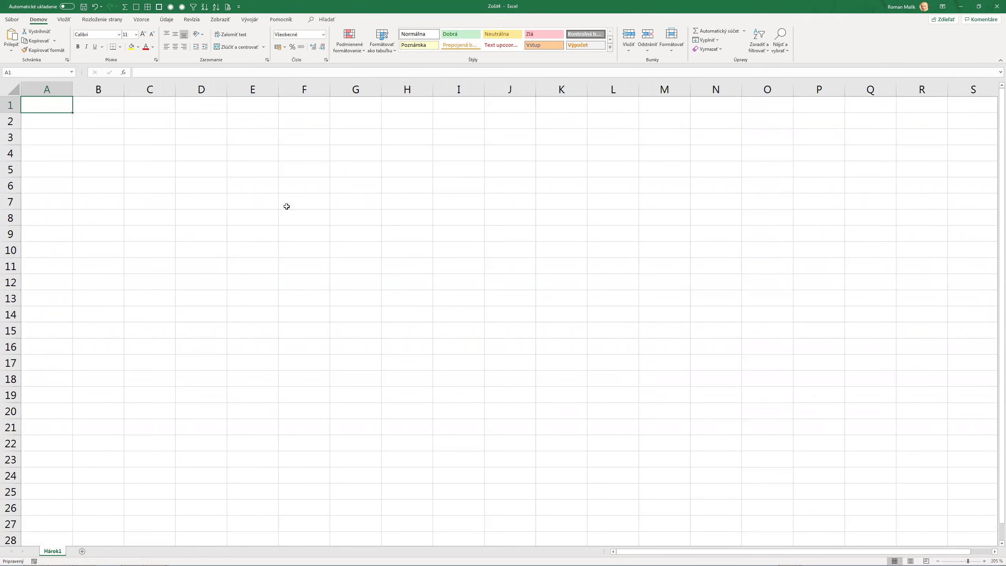
# Switch over to the Word topic notes and back to Excel
pyautogui.press('alt')
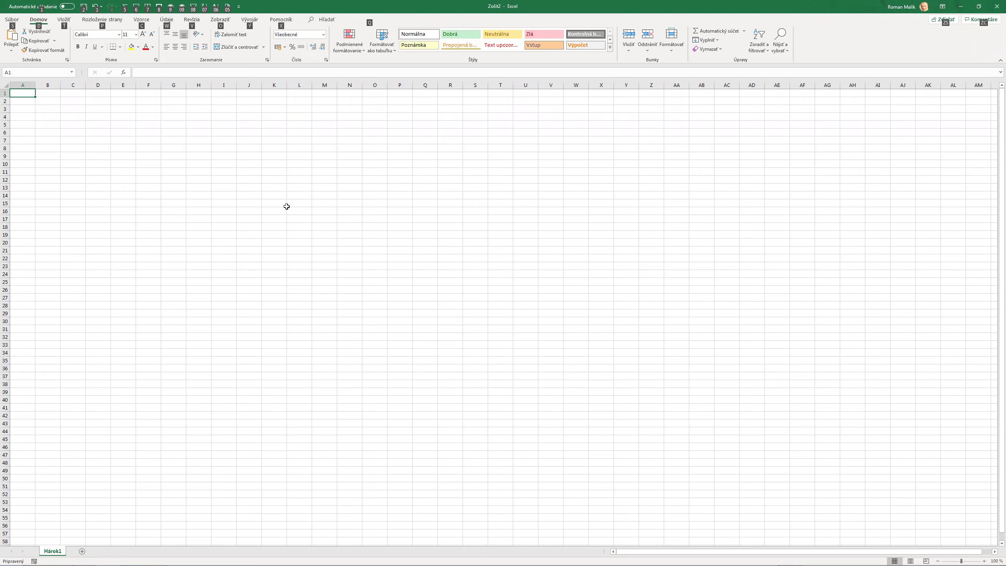
pyautogui.hotkey('alt', 'Tab')
pyautogui.hotkey('alt', 'Tab')
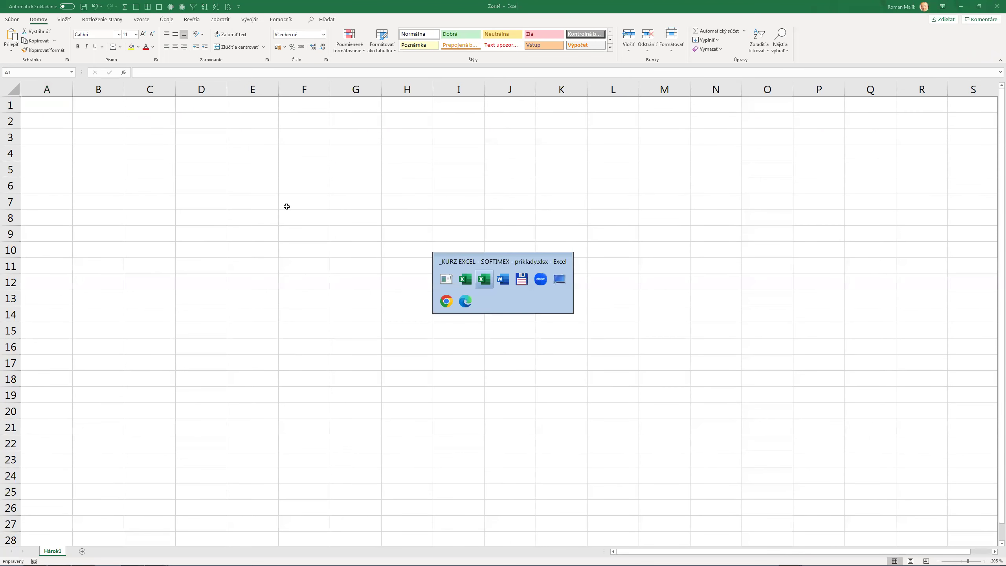
pyautogui.hotkey('alt', 'Tab')
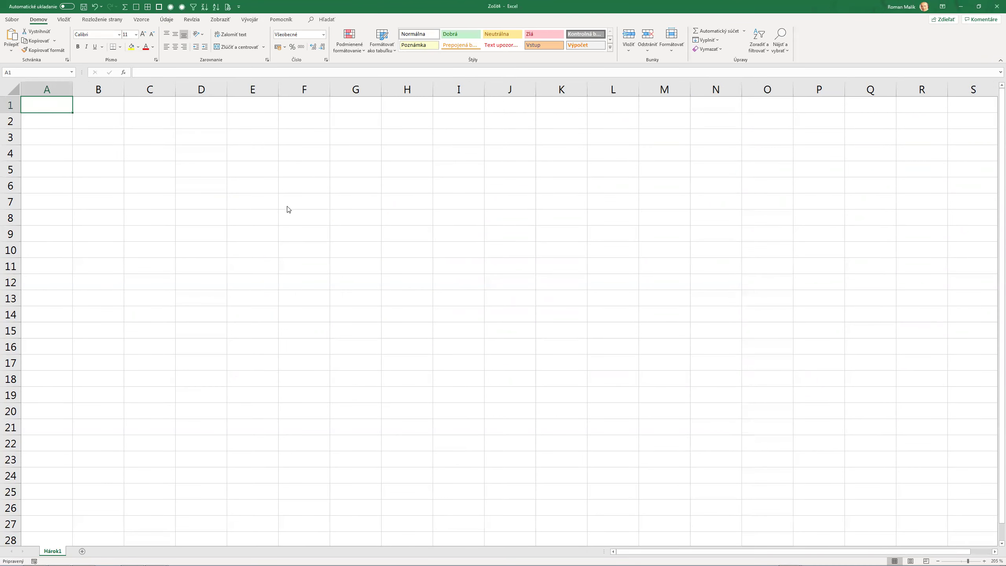
pyautogui.hotkey('alt', 'Tab')
pyautogui.hotkey('alt', 'Tab')
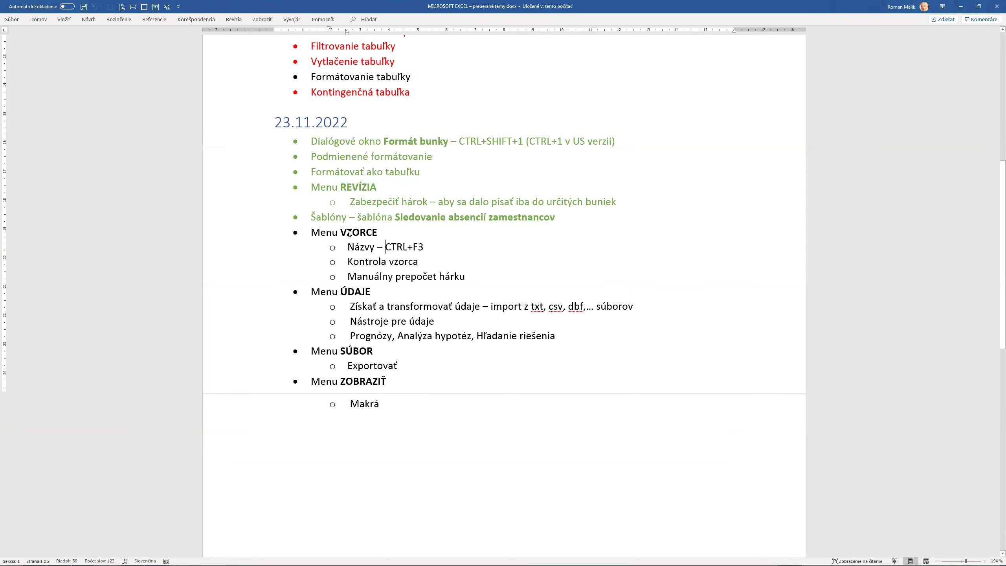
pyautogui.press('Up')
pyautogui.hotkey('alt', 'Tab')
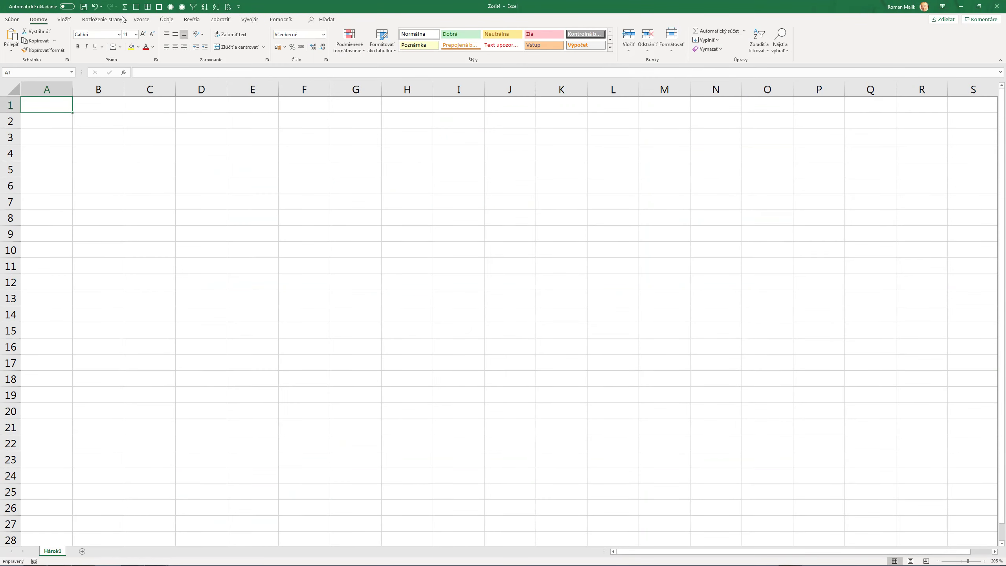
# Show the Vzorce (Formulas) ribbon tab and reselect cell A1 on the empty sheet
pyautogui.scroll(-2, 174, 23)
pyautogui.scroll(-1, 174, 24)
pyautogui.scroll(-1, 139, 20)
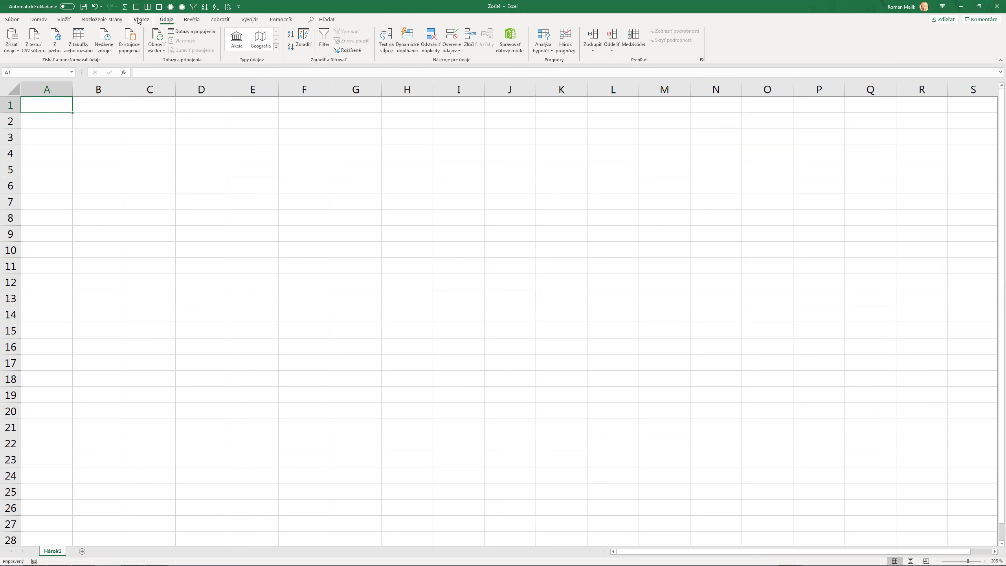
pyautogui.click(138, 20)
pyautogui.click(171, 22)
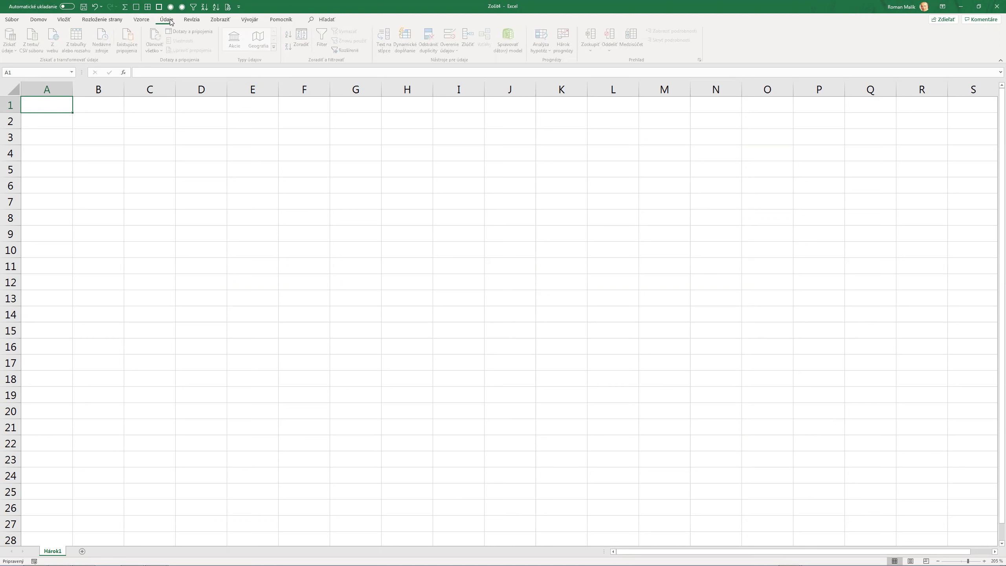
pyautogui.click(143, 23)
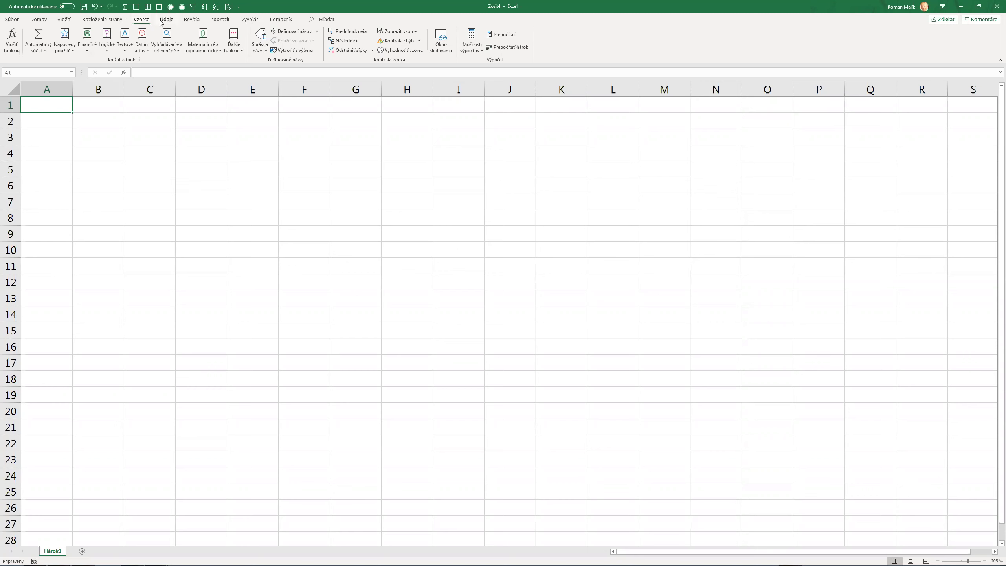
pyautogui.click(180, 141)
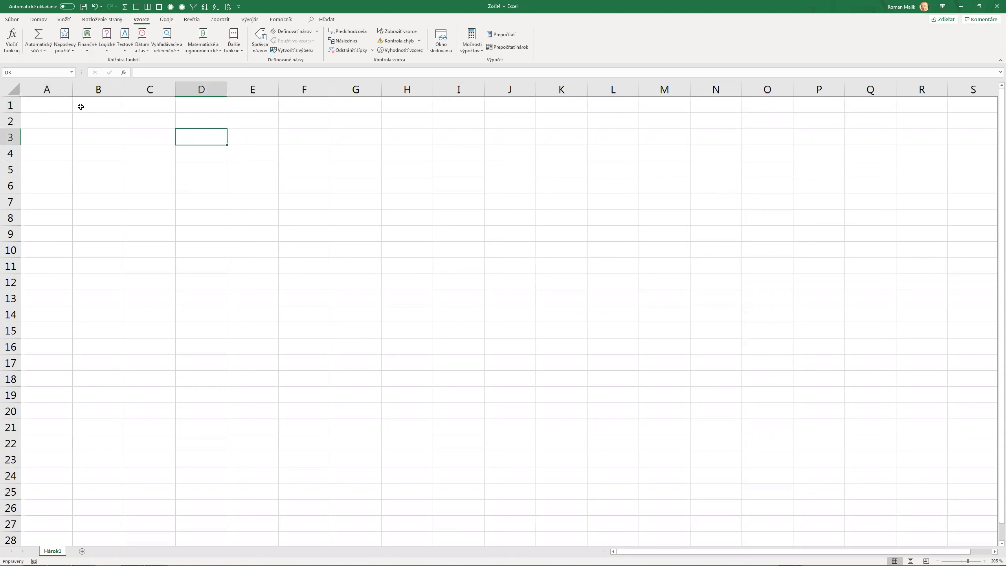
pyautogui.click(46, 106)
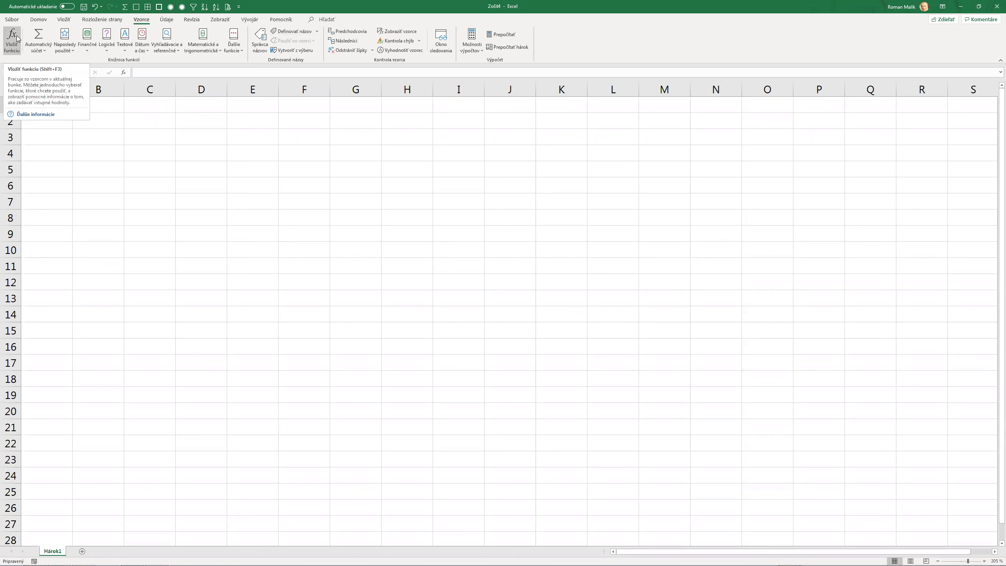
pyautogui.click(42, 51)
pyautogui.click(160, 139)
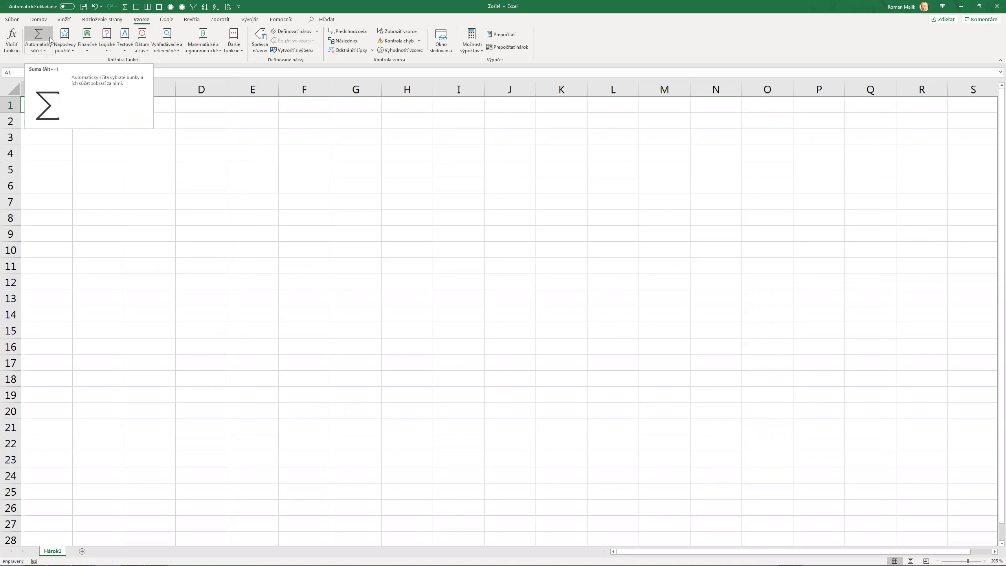
pyautogui.click(65, 53)
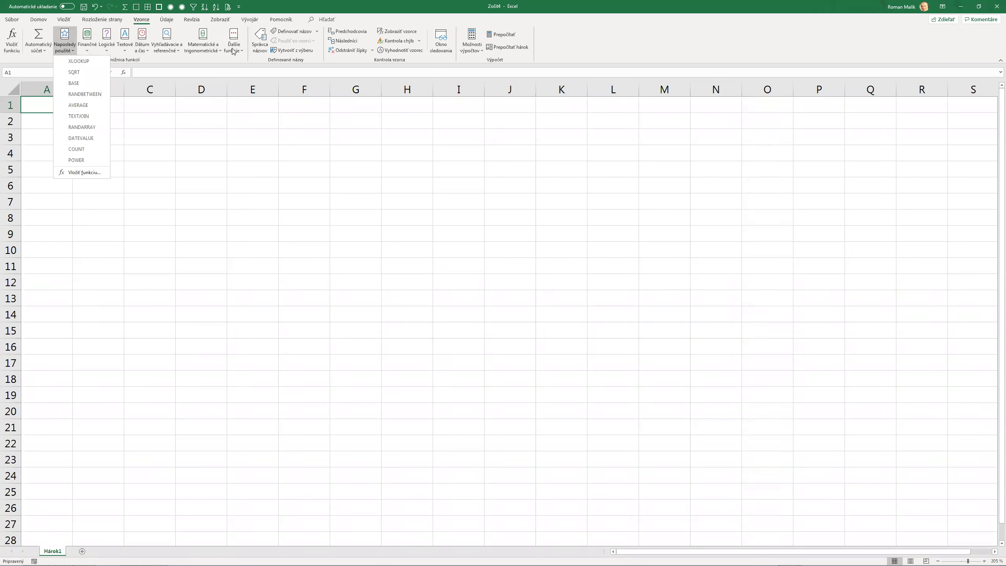
pyautogui.click(233, 51)
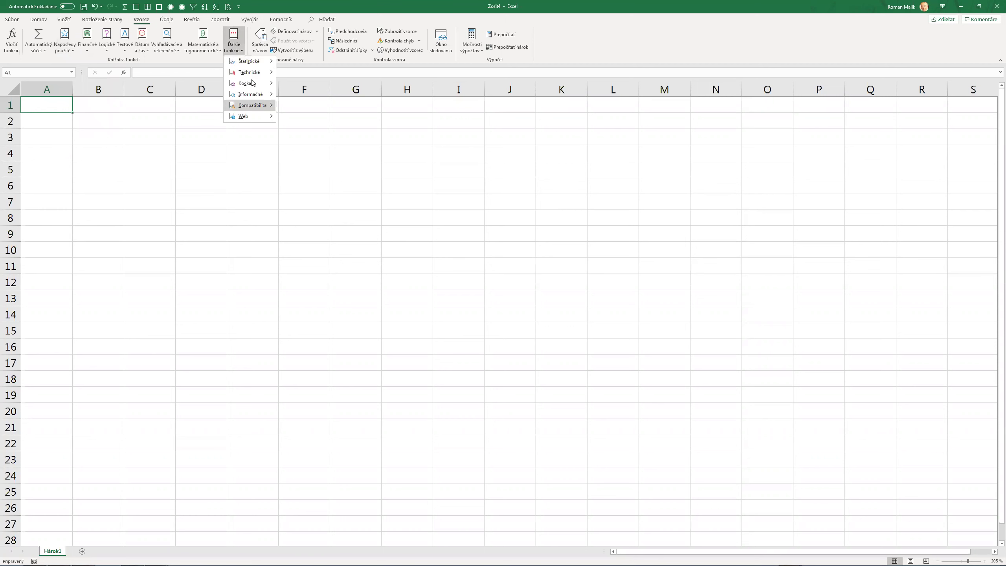
pyautogui.moveTo(249, 61)
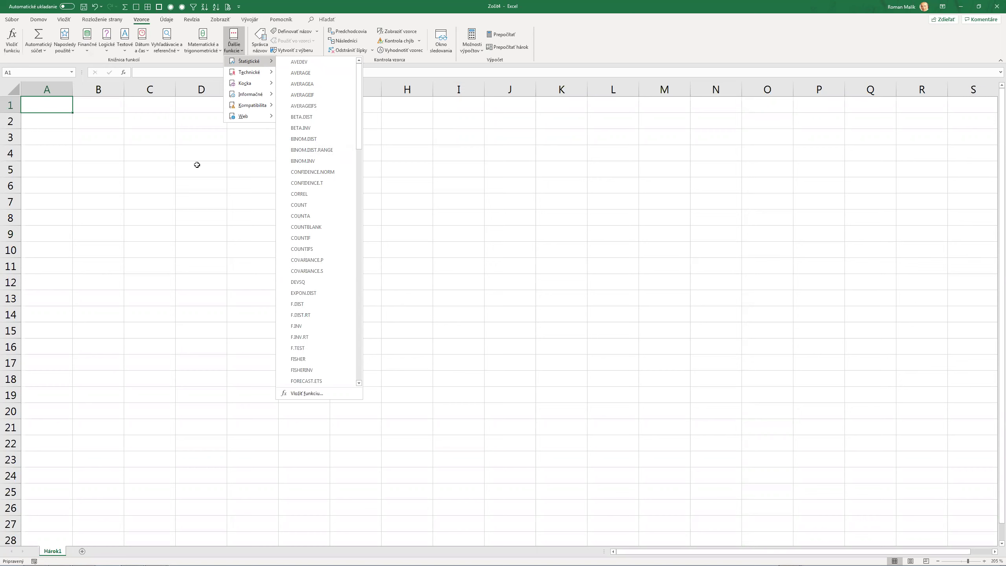
pyautogui.click(198, 165)
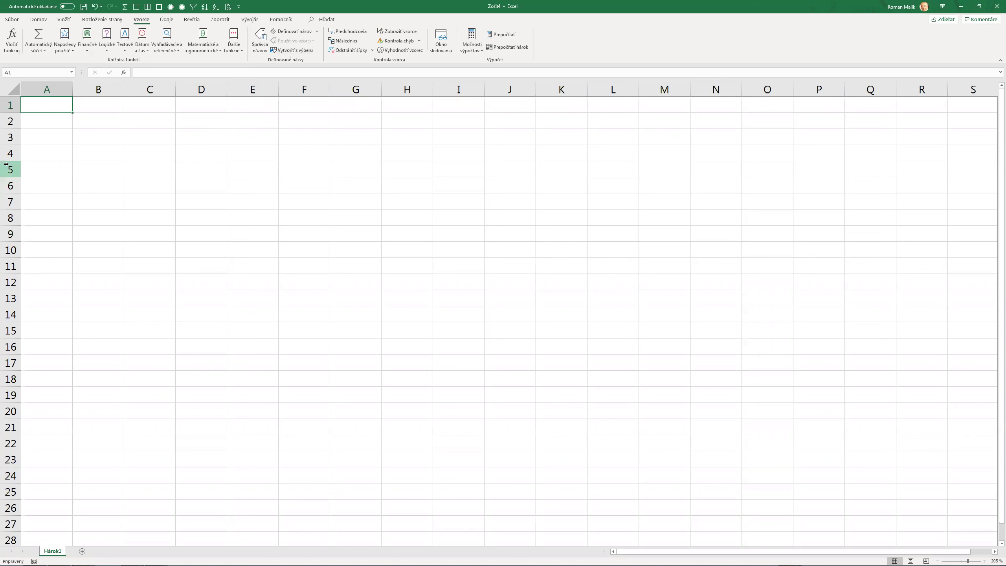
# Enter row 1 headers P.č., Priezvisko a meno, Body1–Body5 (fill series) and SPOLU
pyautogui.write('P.č.')
pyautogui.press('Tab')
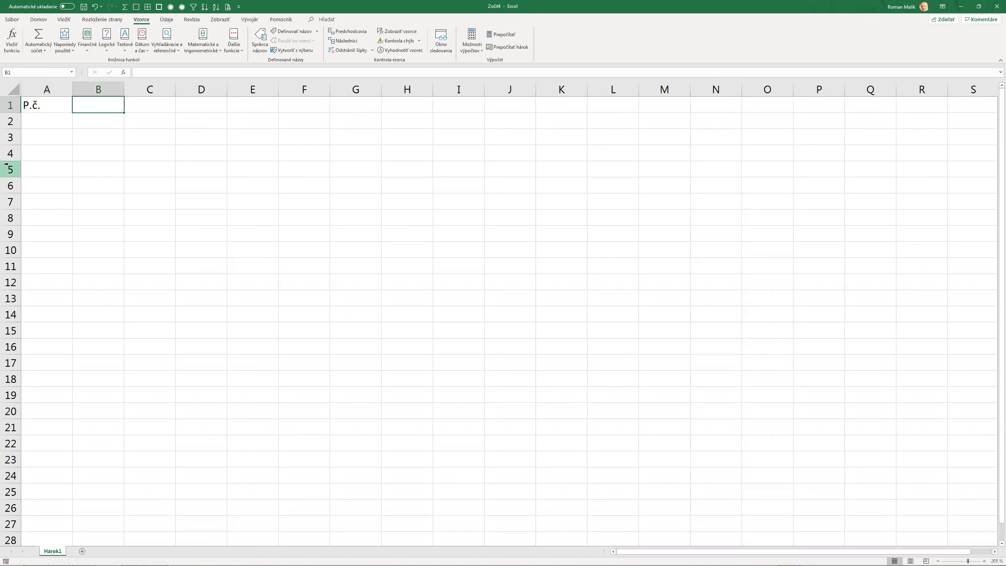
pyautogui.write('Priezvisko a men')
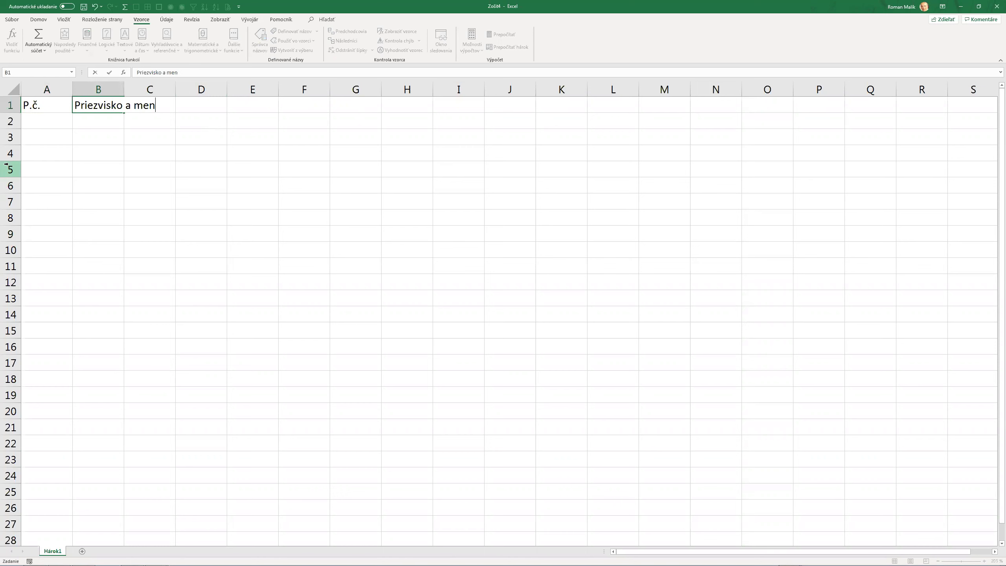
pyautogui.write('o')
pyautogui.press('Tab')
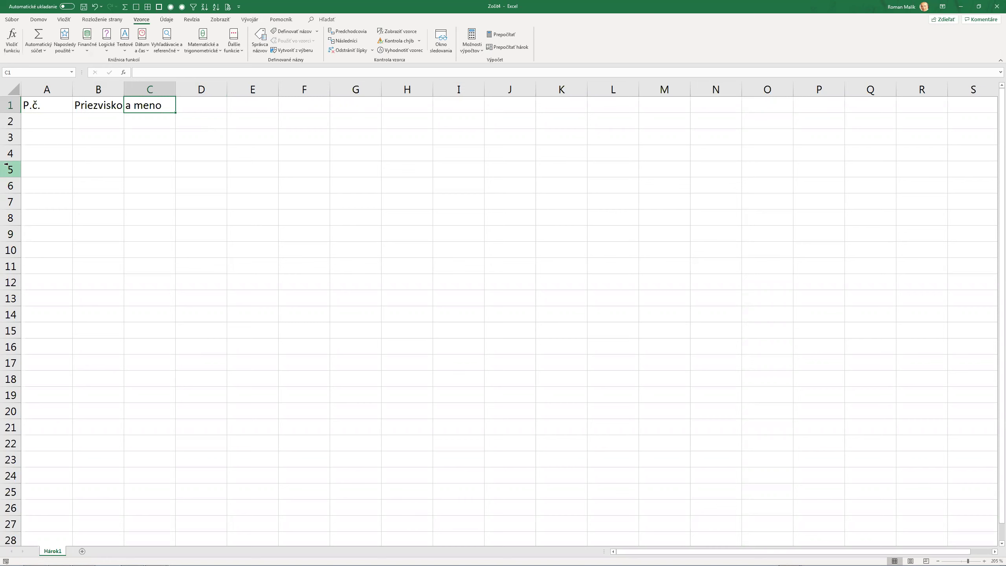
pyautogui.write('Body1')
pyautogui.press('Return')
pyautogui.click(155, 107)
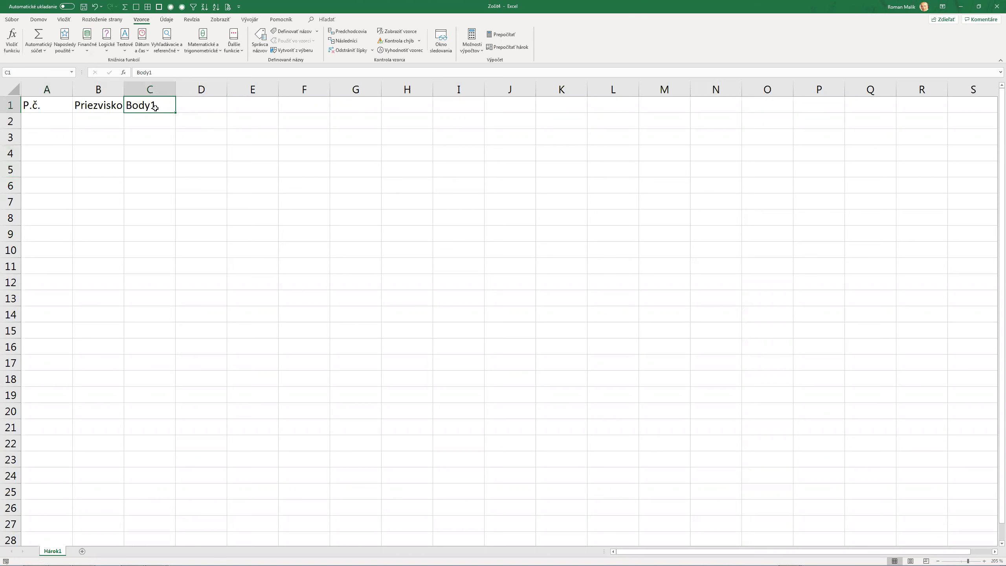
pyautogui.moveTo(177, 114)
pyautogui.mouseDown()
pyautogui.moveTo(388, 115)
pyautogui.moveTo(408, 106)
pyautogui.mouseUp()
pyautogui.click(408, 105)
pyautogui.write('SPOLU')
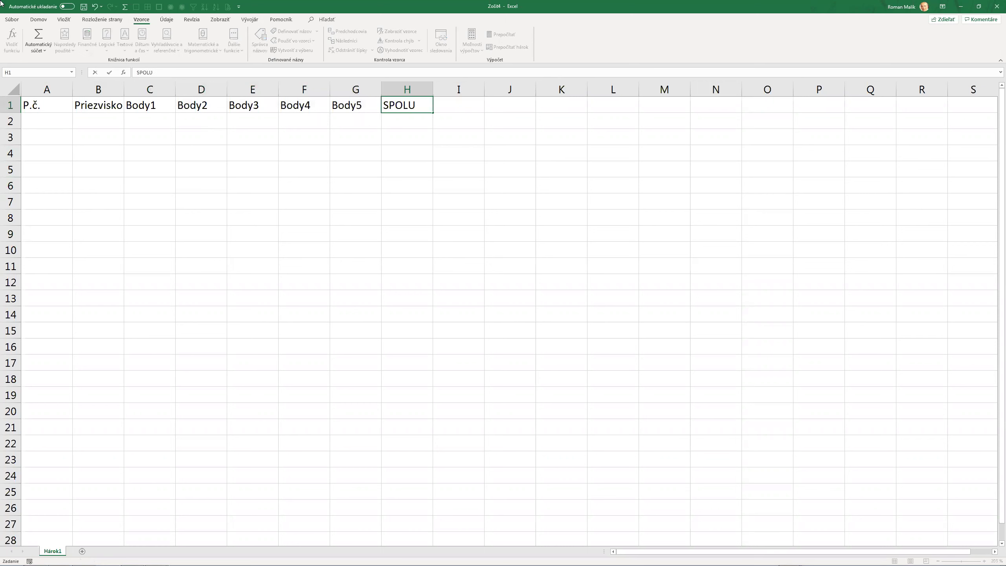
pyautogui.press('Return')
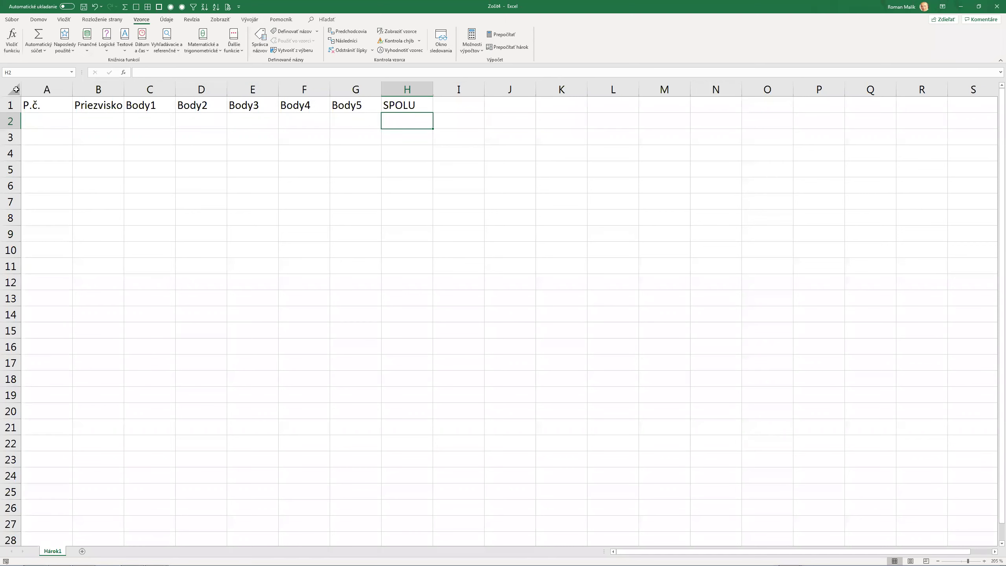
# Auto-fit all column widths and number the rows 1 to 20 in column A
pyautogui.click(16, 89)
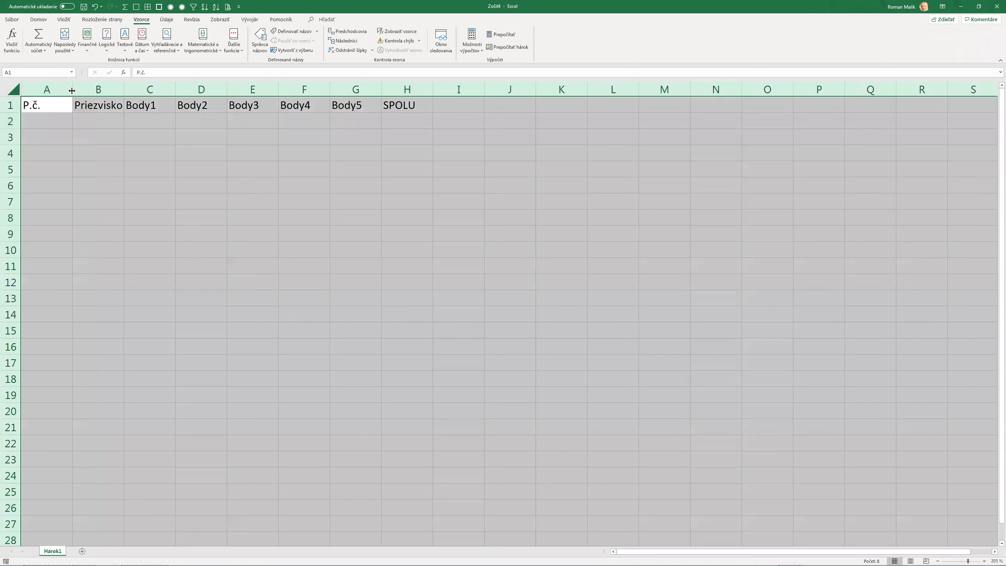
pyautogui.doubleClick(71, 89)
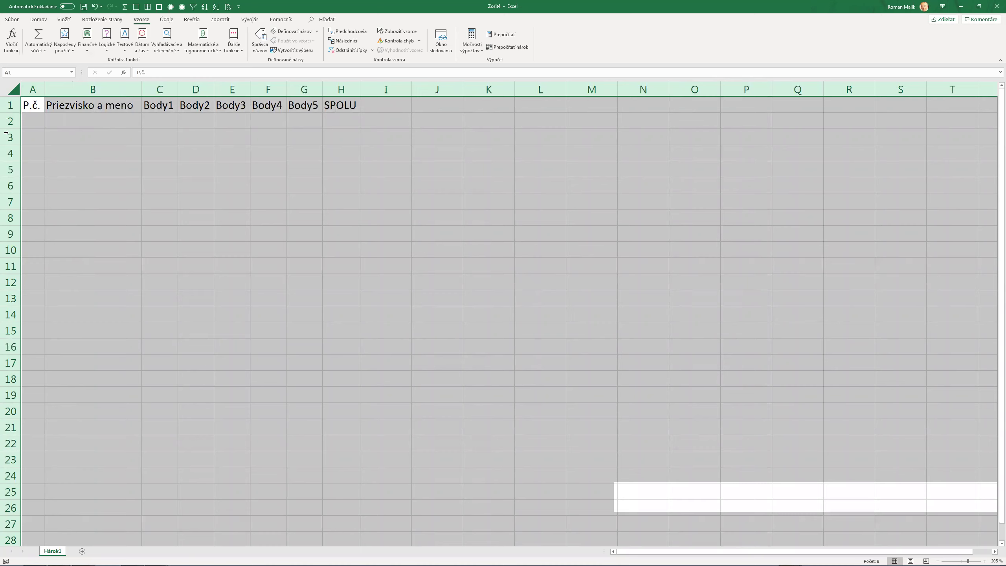
pyautogui.press('Down')
pyautogui.write('1')
pyautogui.press('Return')
pyautogui.write('2')
pyautogui.press('Return')
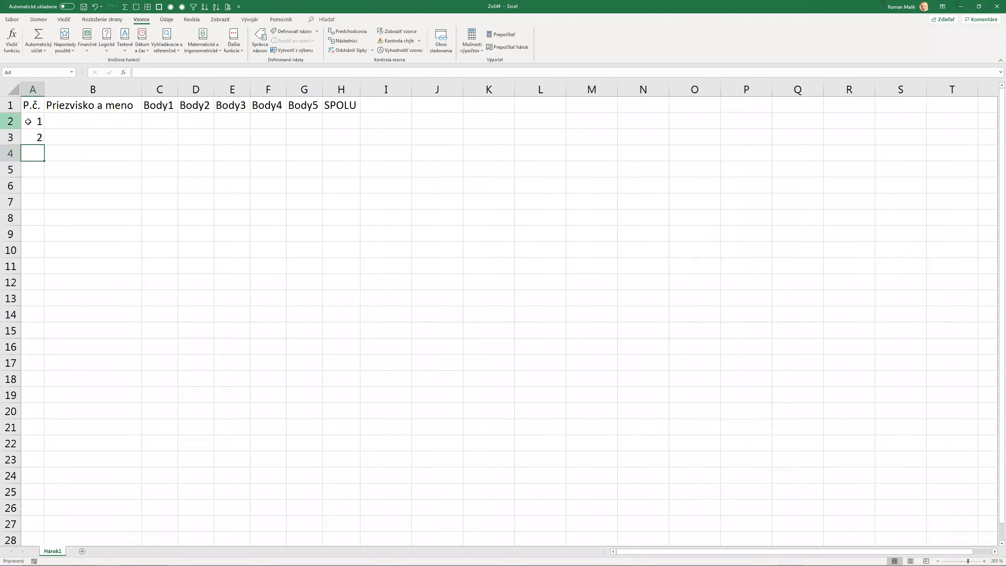
pyautogui.moveTo(40, 122); pyautogui.dragTo(73, 285)
pyautogui.moveTo(91, 463); pyautogui.dragTo(90, 432)
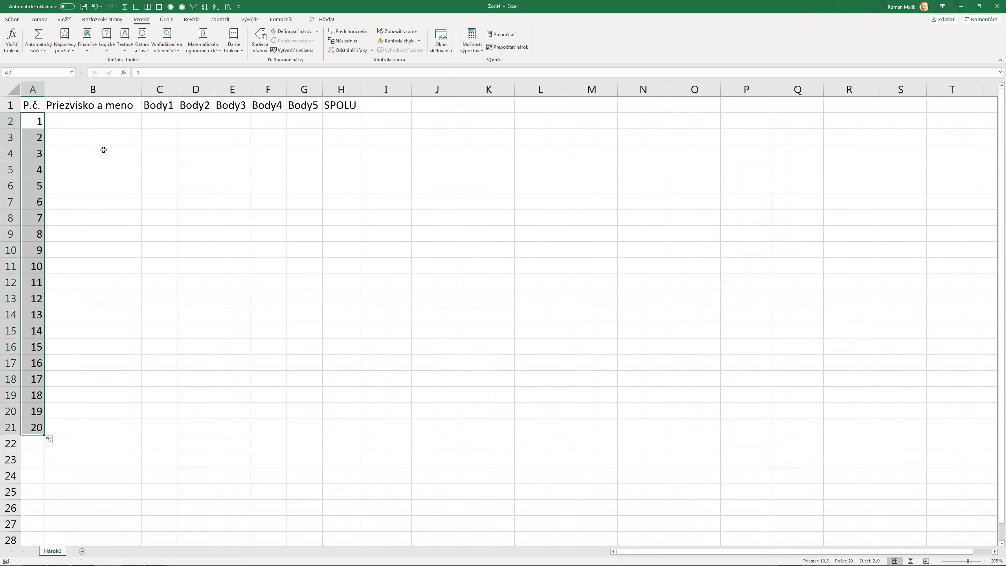
# Fill column B with names Priezvisko meno 01 through Priezvisko meno 20
pyautogui.press('Right')
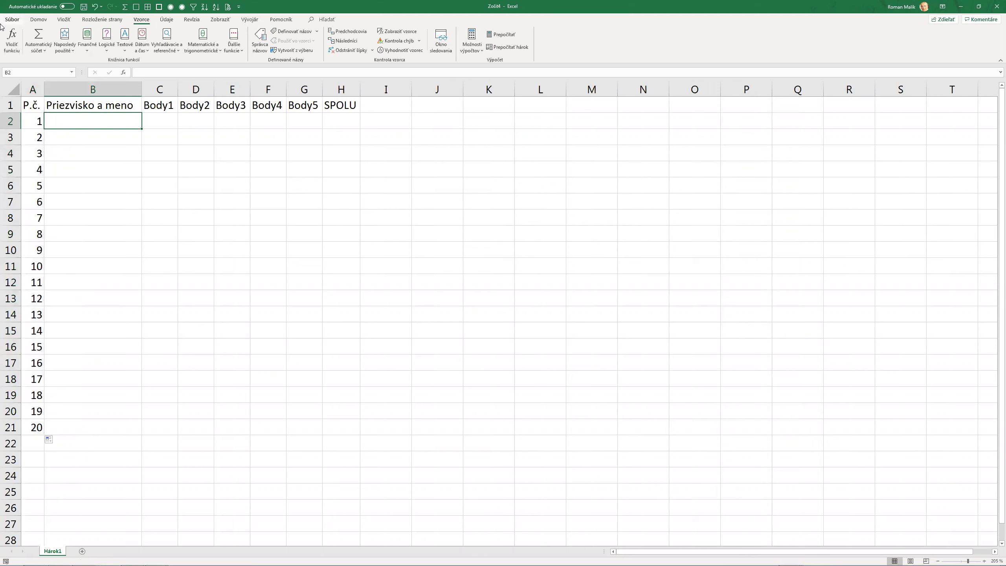
pyautogui.write('Priezvisko')
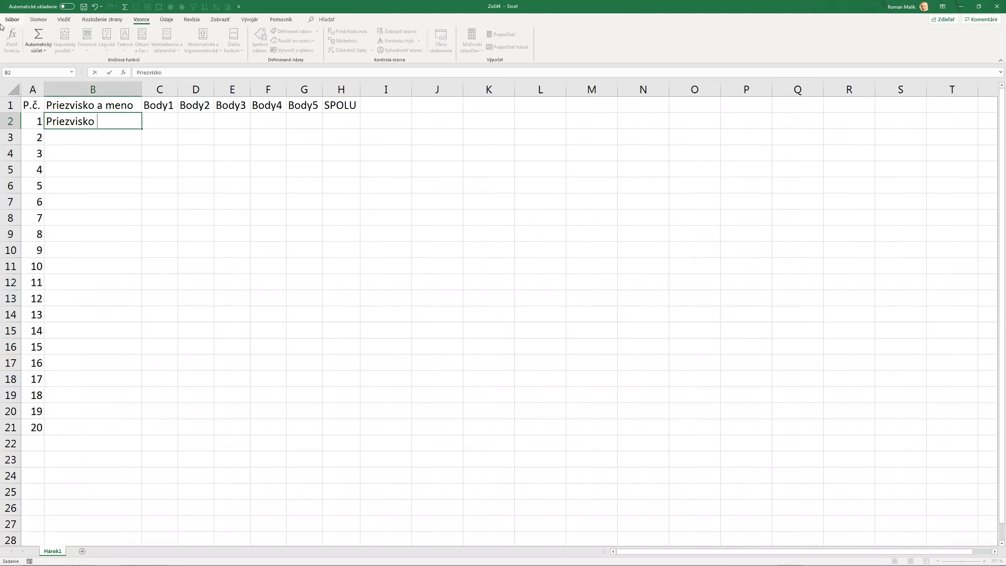
pyautogui.write(' meno')
pyautogui.write(' 01')
pyautogui.press('Return')
pyautogui.click(135, 121)
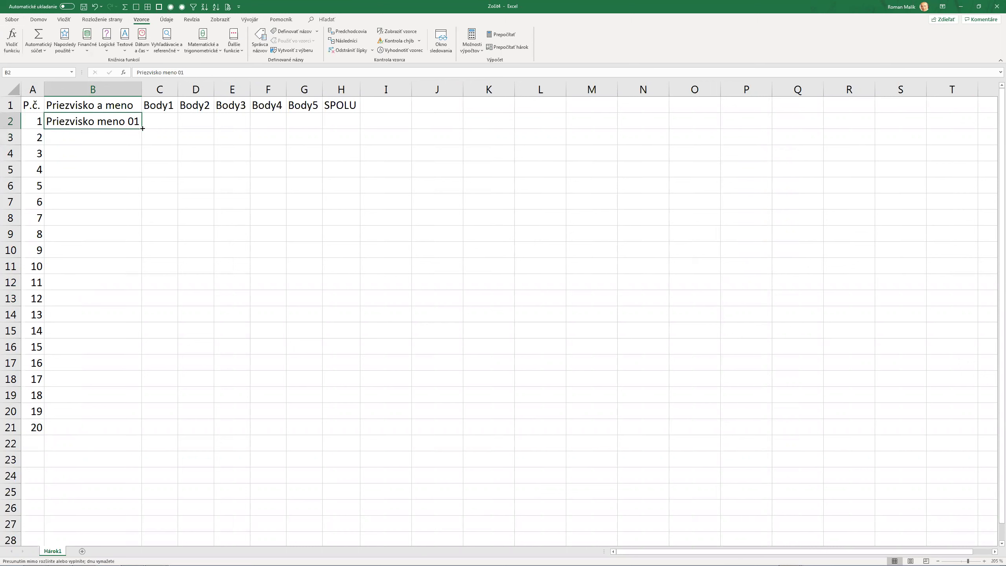
pyautogui.moveTo(191, 417); pyautogui.dragTo(189, 426)
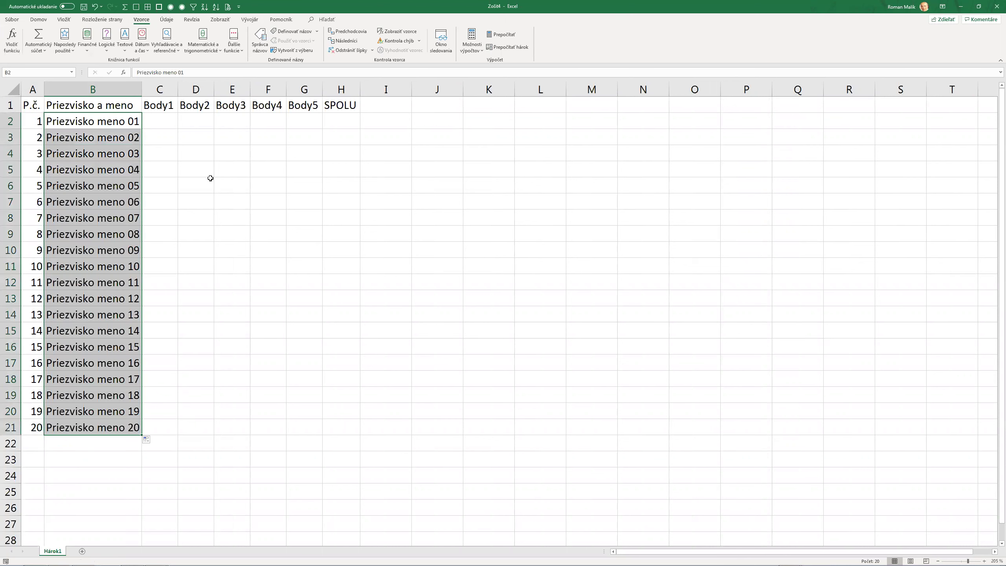
pyautogui.moveTo(169, 122); pyautogui.dragTo(166, 301)
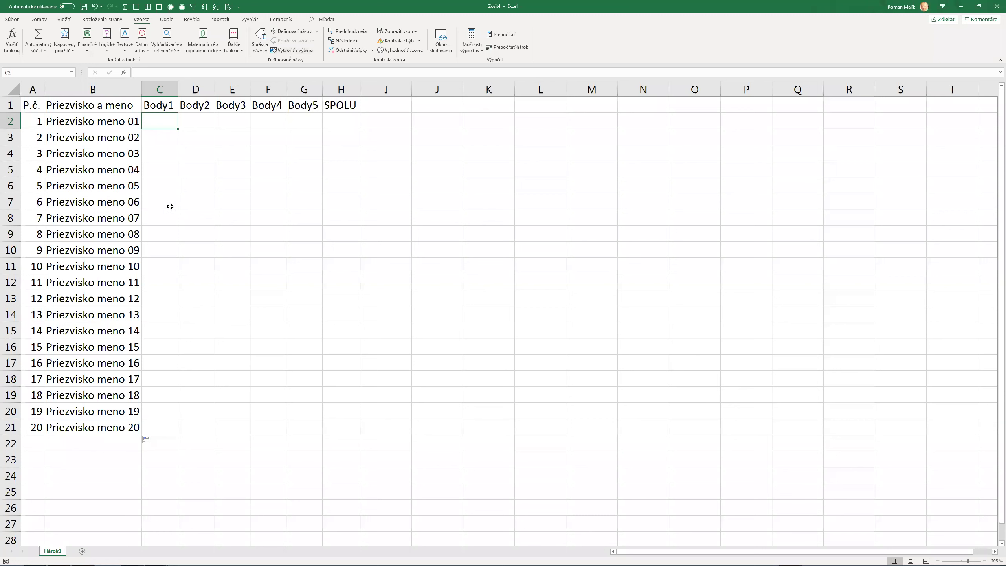
# Name the score range C2:G21 'Body' using the Name Box
pyautogui.moveTo(163, 123)
pyautogui.mouseDown()
pyautogui.moveTo(268, 429)
pyautogui.moveTo(294, 429)
pyautogui.mouseUp()
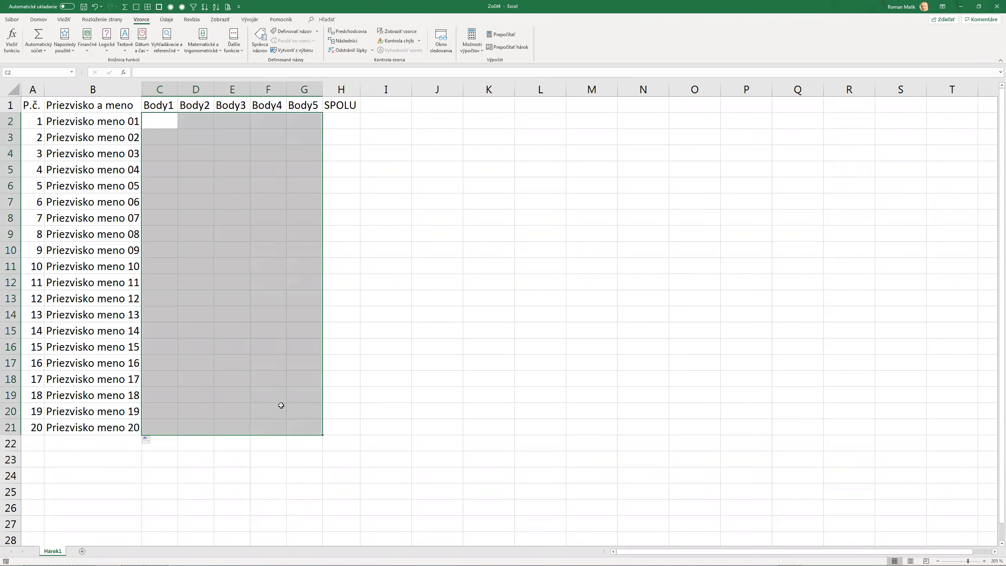
pyautogui.click(39, 72)
pyautogui.write('Body')
pyautogui.press('Return')
# Check the Body name in the Name Box list by jumping to its range
pyautogui.click(456, 221)
pyautogui.click(72, 73)
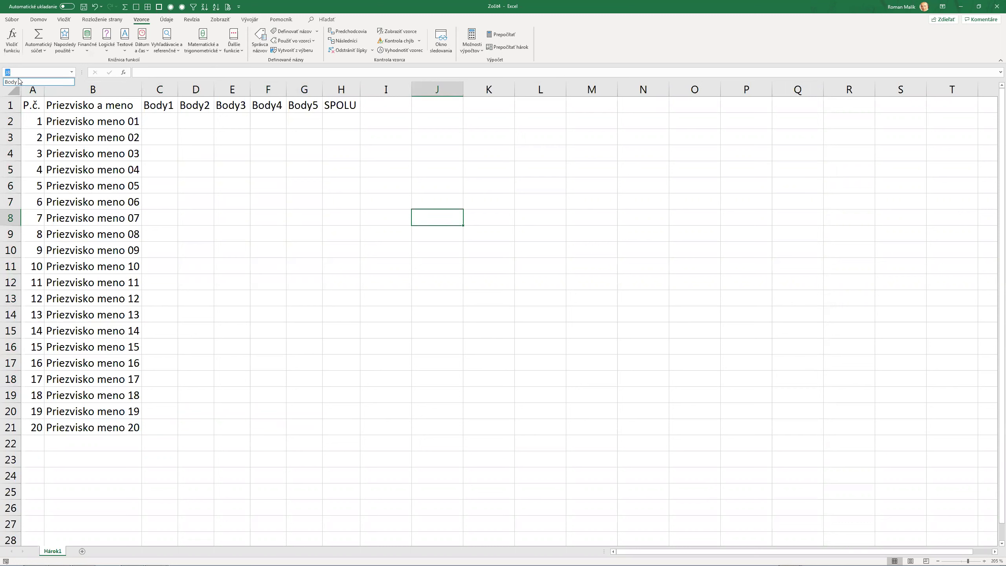
pyautogui.click(17, 82)
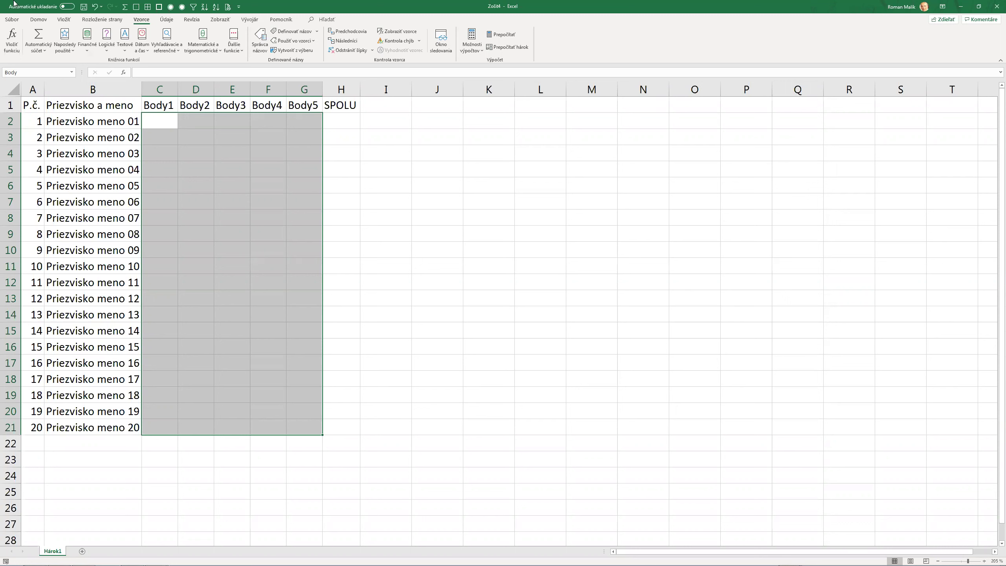
pyautogui.click(71, 72)
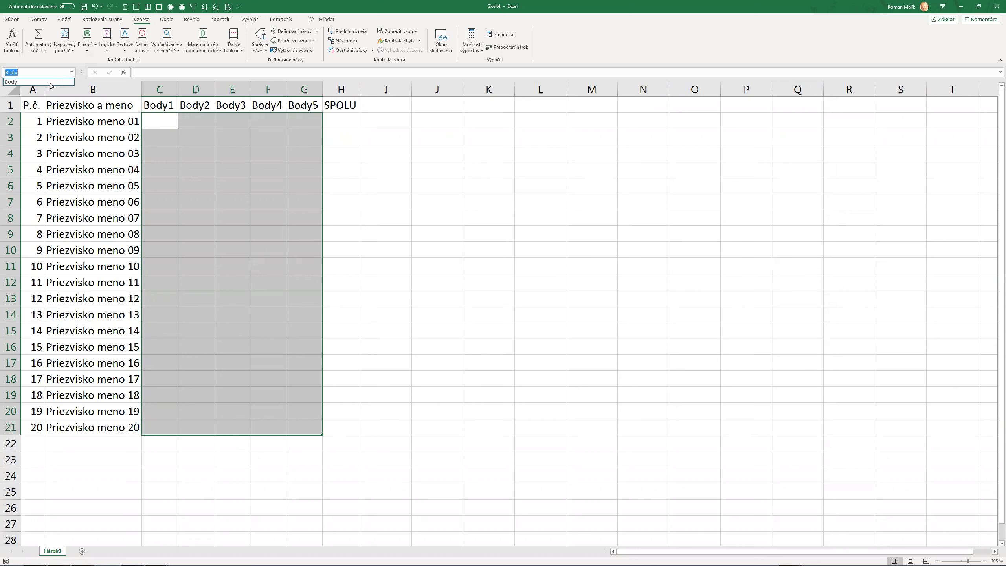
pyautogui.click(51, 83)
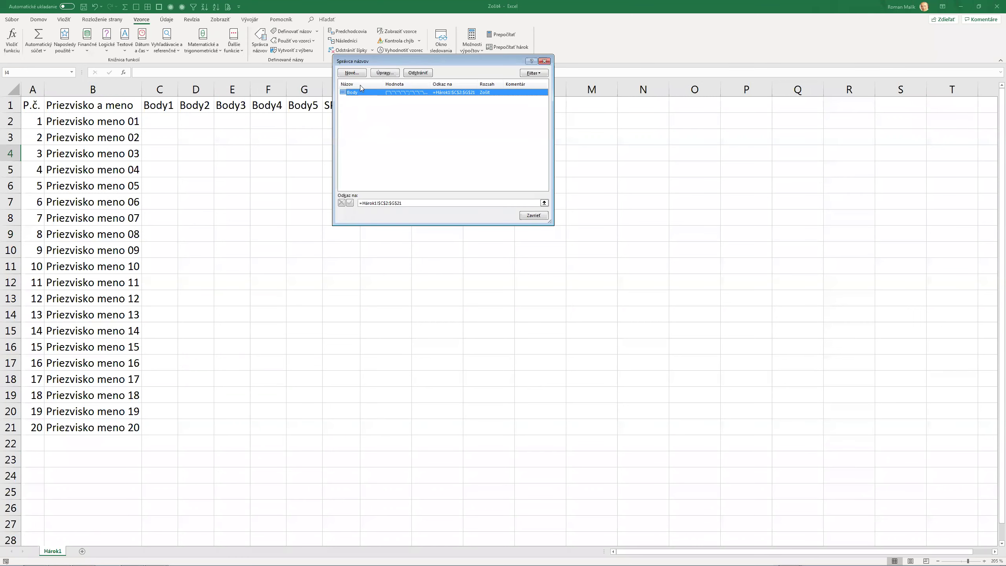
# Define a workbook-scope constant named LudolfovoCislo with the value 2,79
pyautogui.click(352, 73)
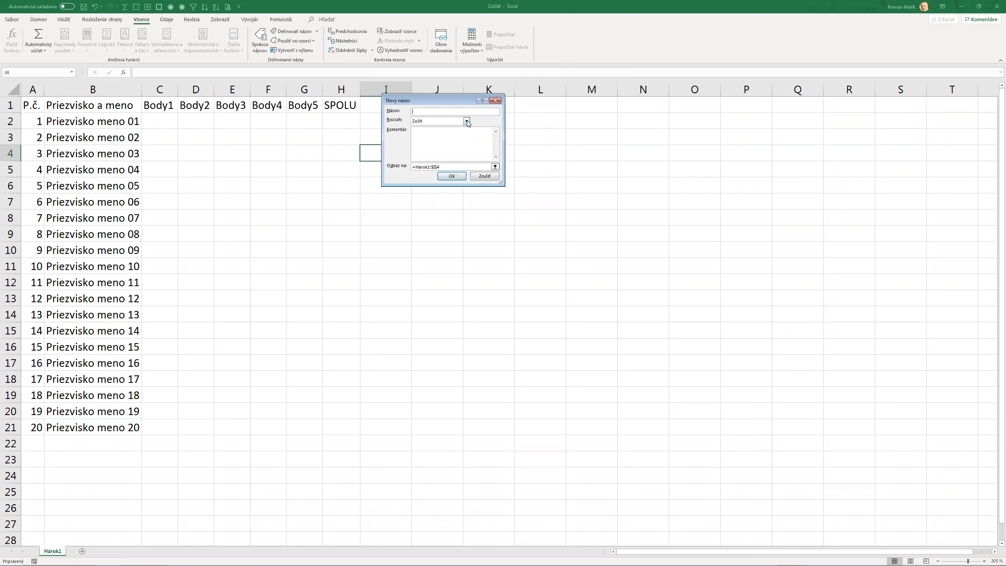
pyautogui.click(467, 121)
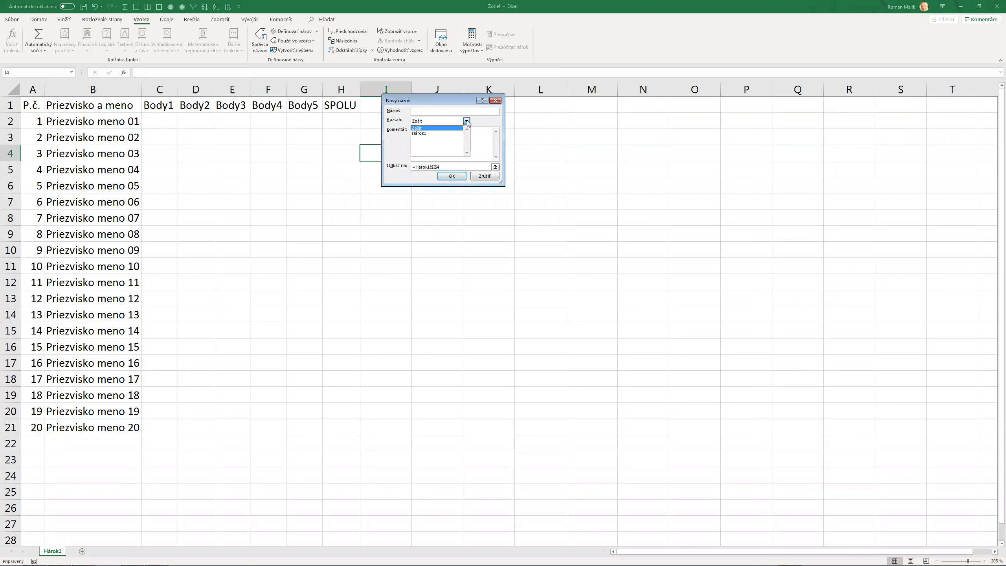
pyautogui.click(436, 128)
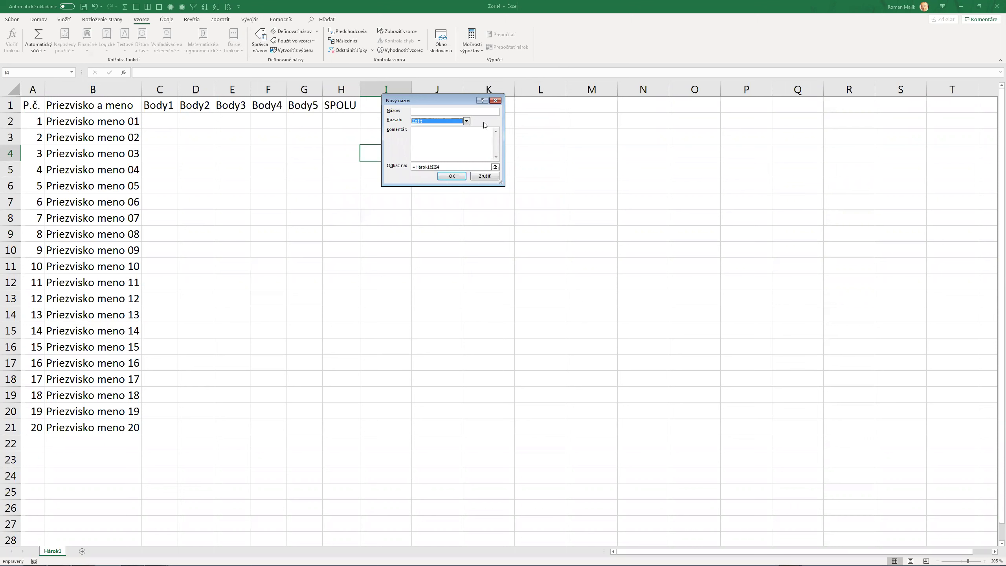
pyautogui.click(444, 133)
pyautogui.click(451, 167)
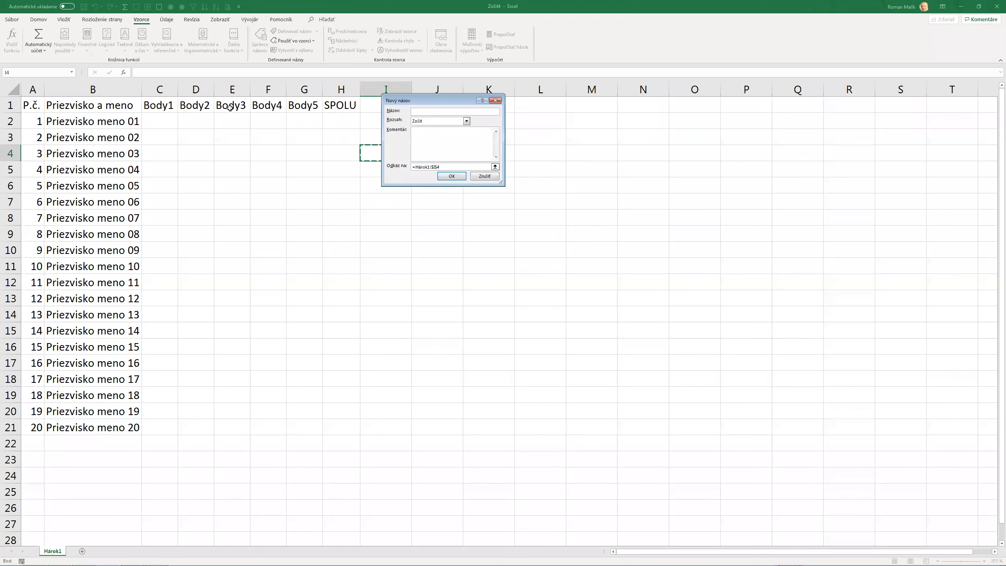
pyautogui.press('BackSpace')
pyautogui.press('BackSpace')
pyautogui.press('BackSpace')
pyautogui.press('BackSpace')
pyautogui.press('BackSpace')
pyautogui.press('BackSpace')
pyautogui.press('BackSpace')
pyautogui.press('BackSpace')
pyautogui.press('BackSpace')
pyautogui.write('79')
pyautogui.click(431, 113)
pyautogui.write('udolfovoC')
pyautogui.write('islo')
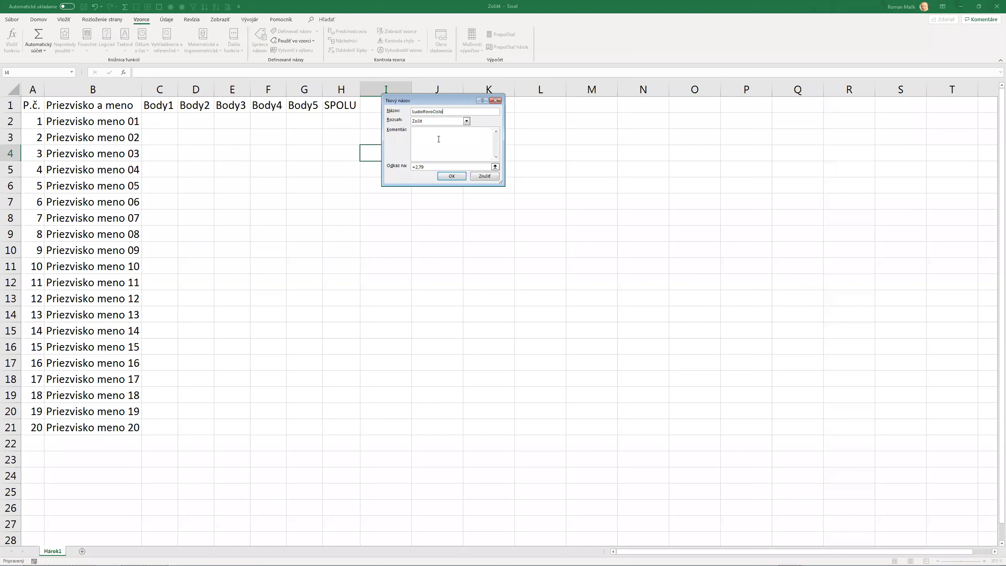
pyautogui.click(451, 178)
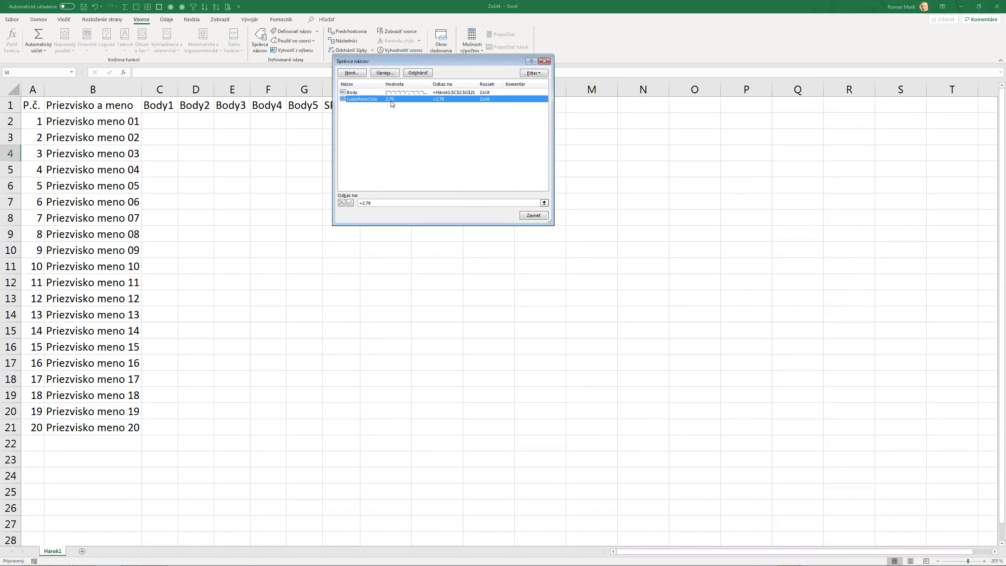
# Sort the names list, confirm Body refers to C2:G21, and close Name Manager
pyautogui.click(385, 74)
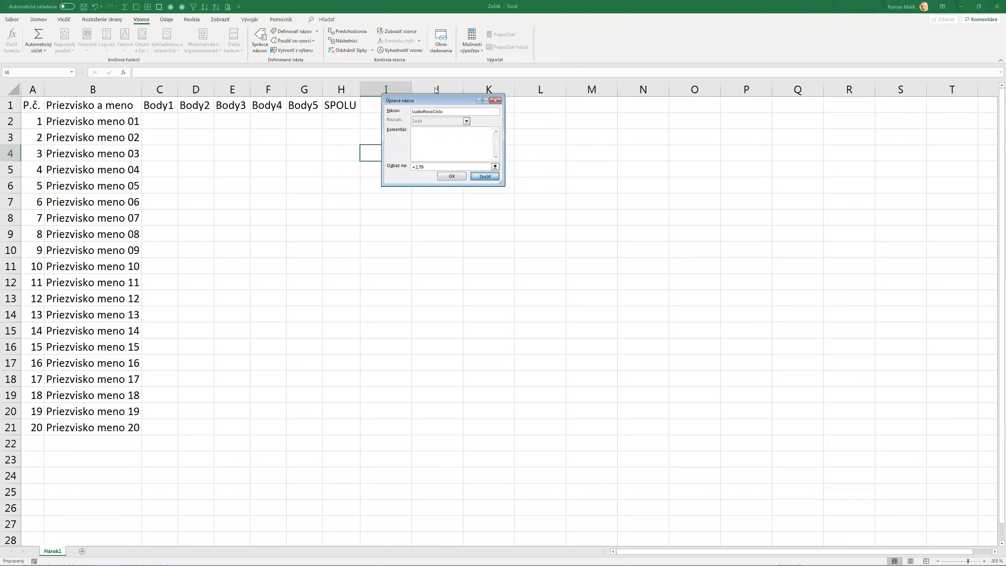
pyautogui.press('Escape')
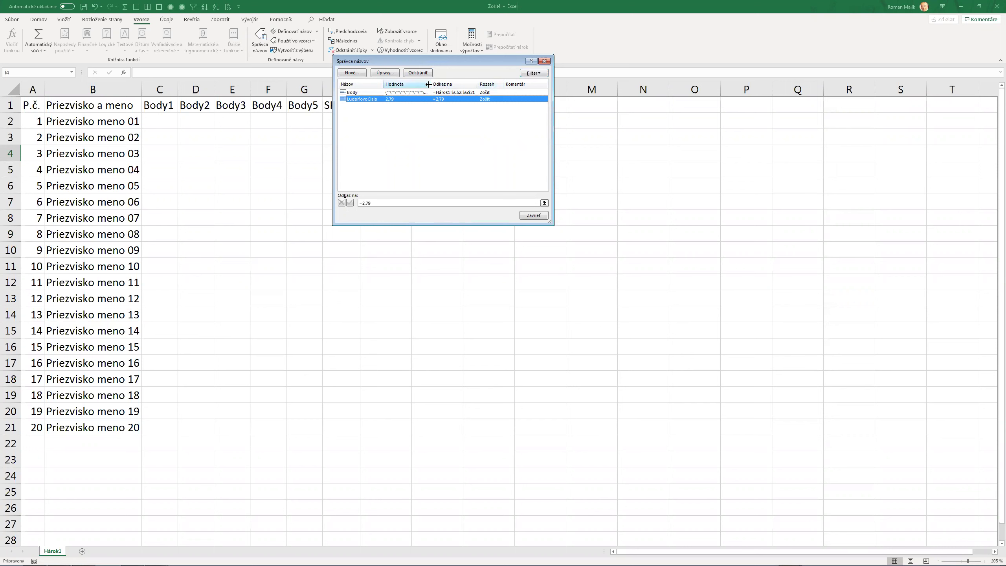
pyautogui.click(466, 87)
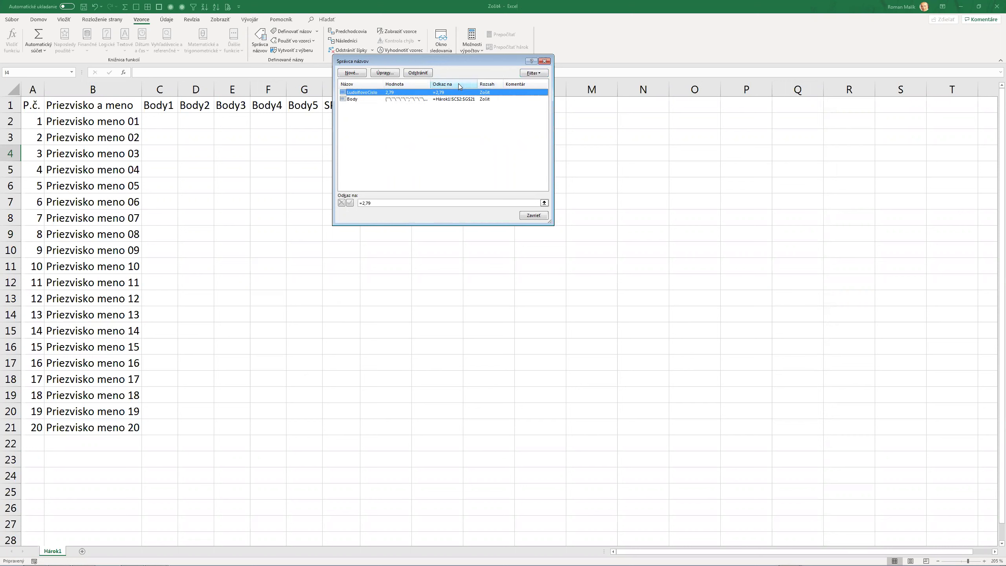
pyautogui.click(455, 86)
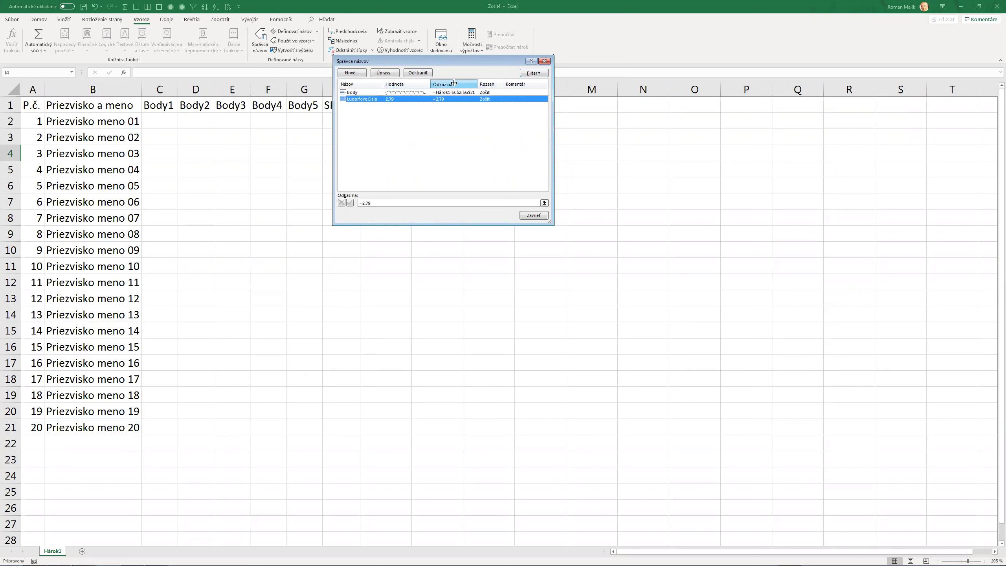
pyautogui.click(454, 87)
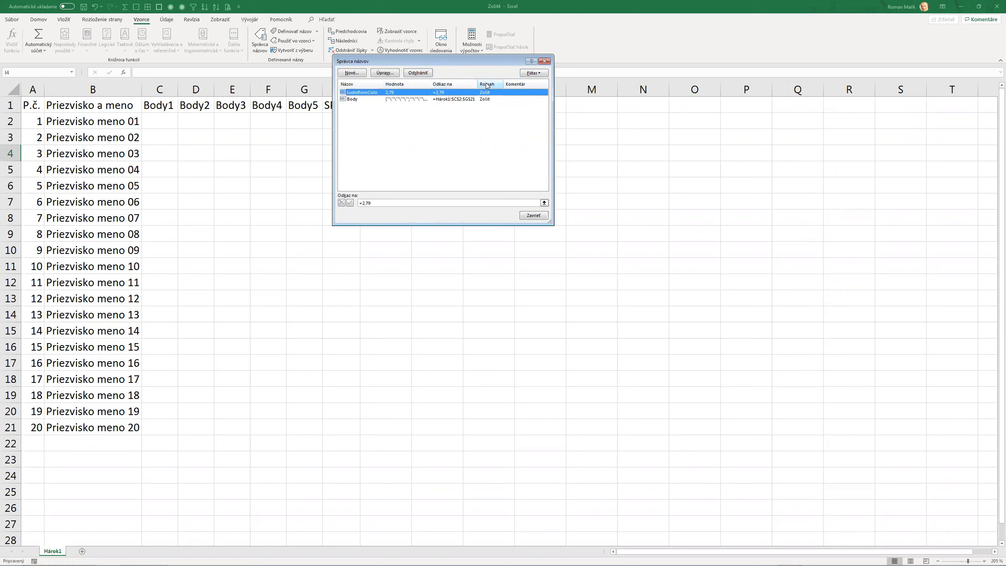
pyautogui.click(362, 84)
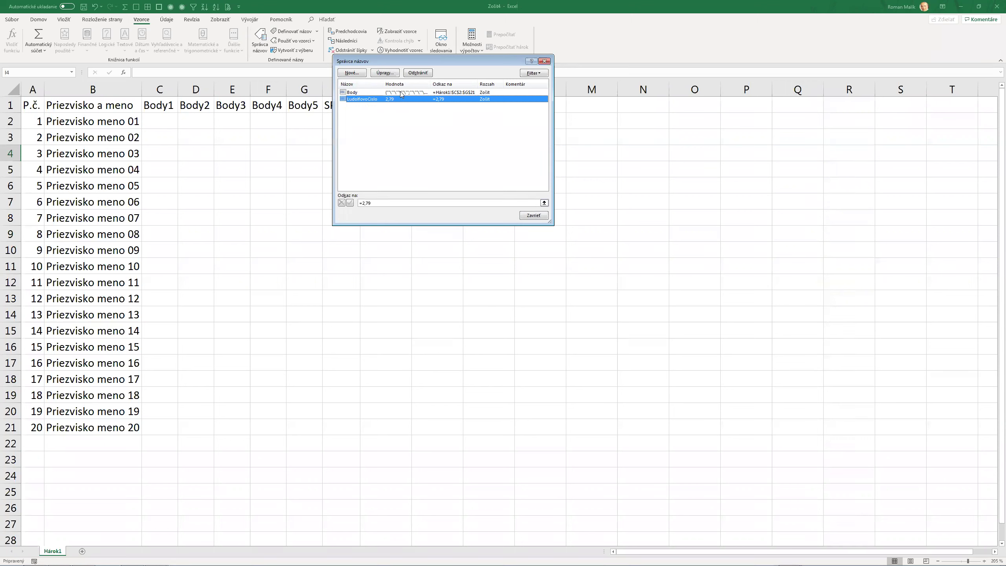
pyautogui.click(353, 92)
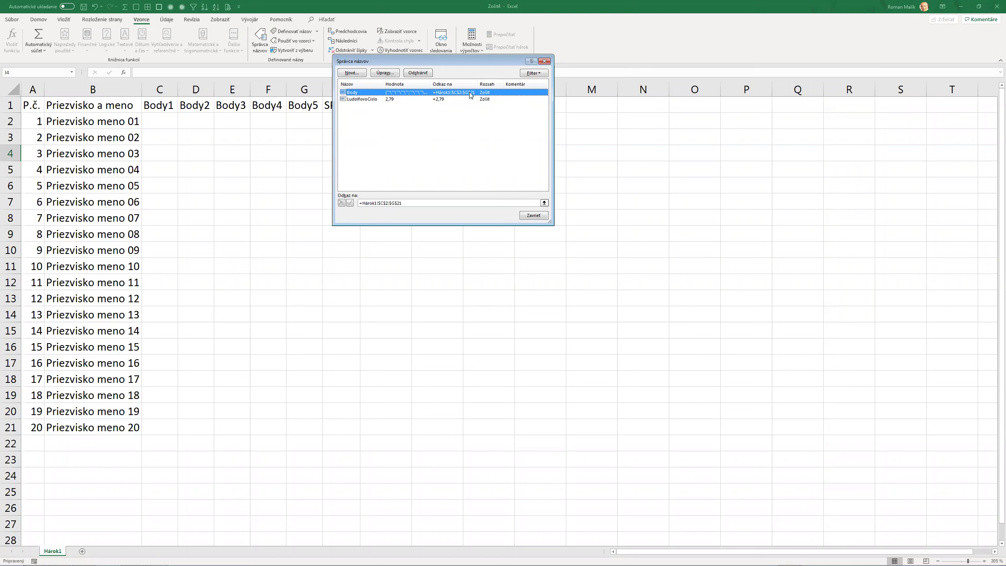
pyautogui.click(528, 214)
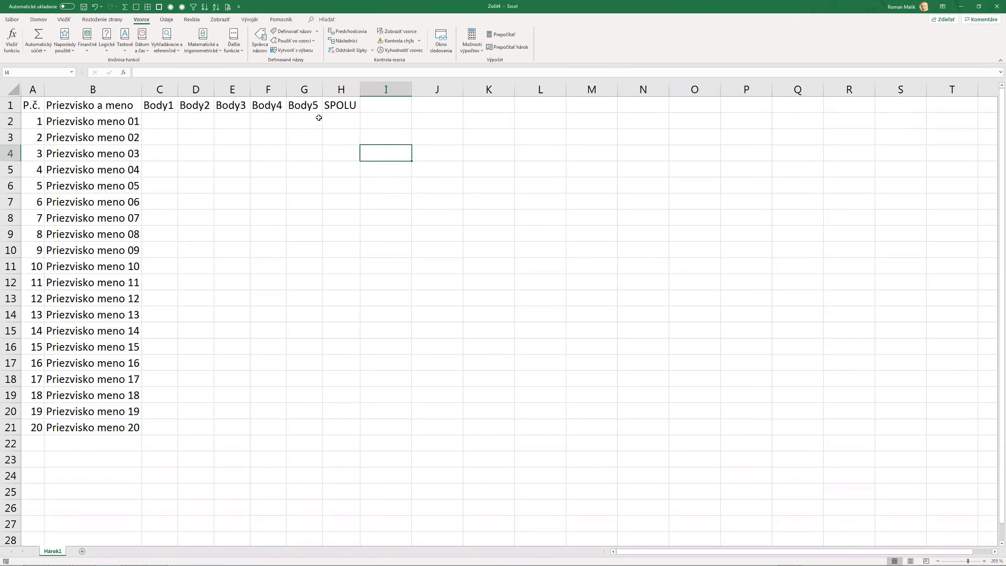
# Select the SPOLU cells H2:H21 and name them BodySpolu in the Name Box
pyautogui.click(159, 123)
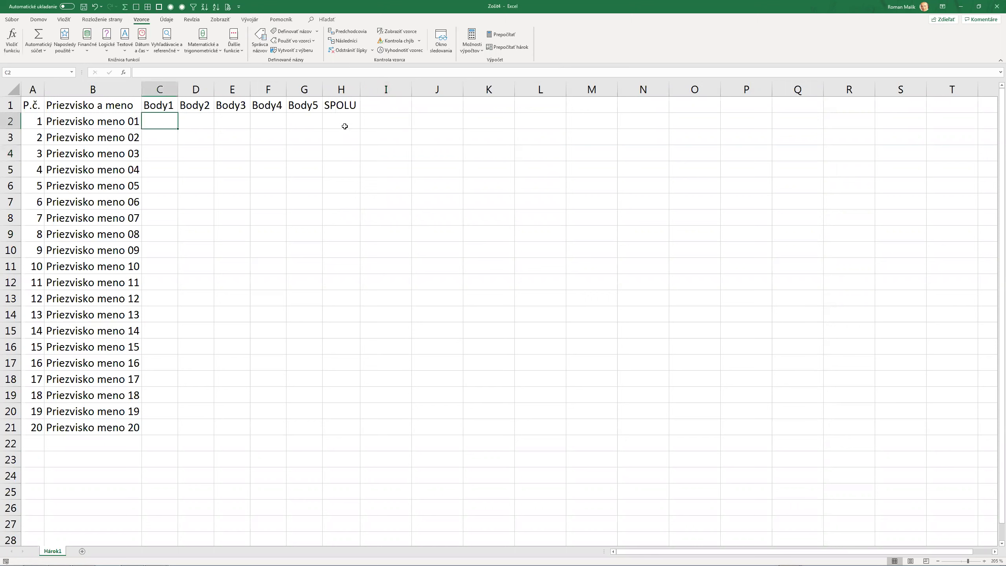
pyautogui.moveTo(347, 121); pyautogui.dragTo(357, 426)
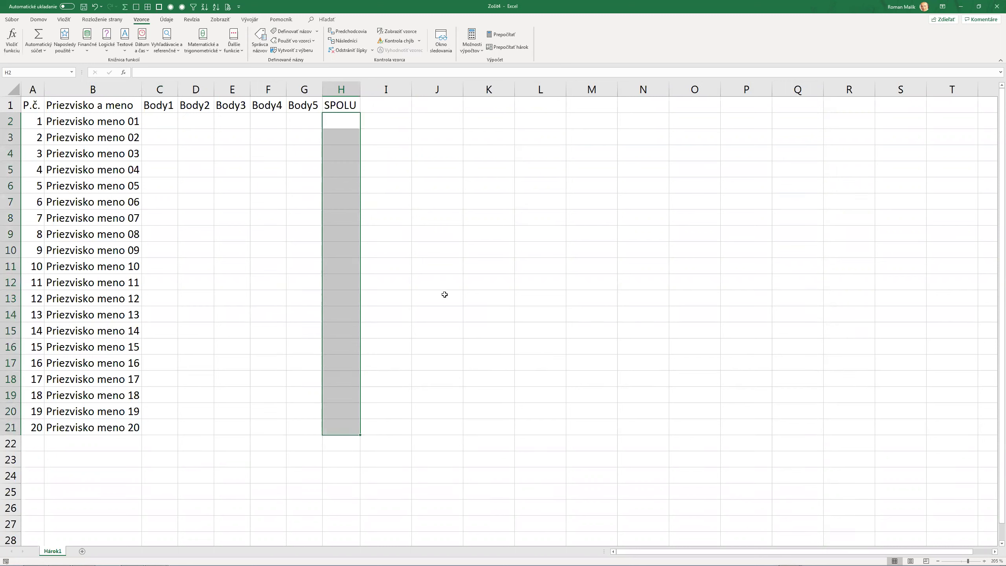
pyautogui.click(54, 71)
pyautogui.write('Body')
pyautogui.write('Spolu')
pyautogui.press('Return')
pyautogui.click(454, 199)
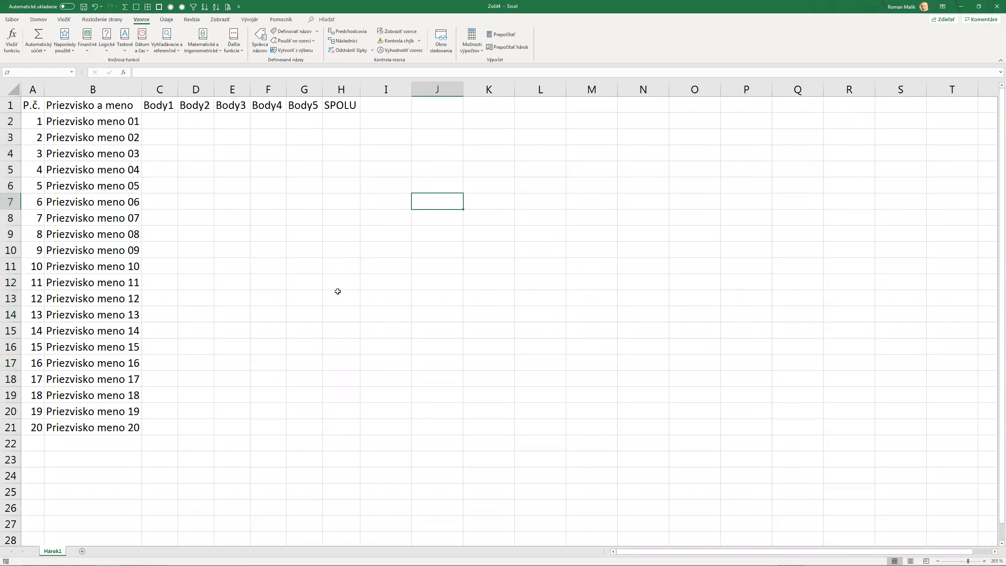
# Enter the formula =SUM(BodySpolu) in cell J2
pyautogui.click(434, 120)
pyautogui.write('=sum(')
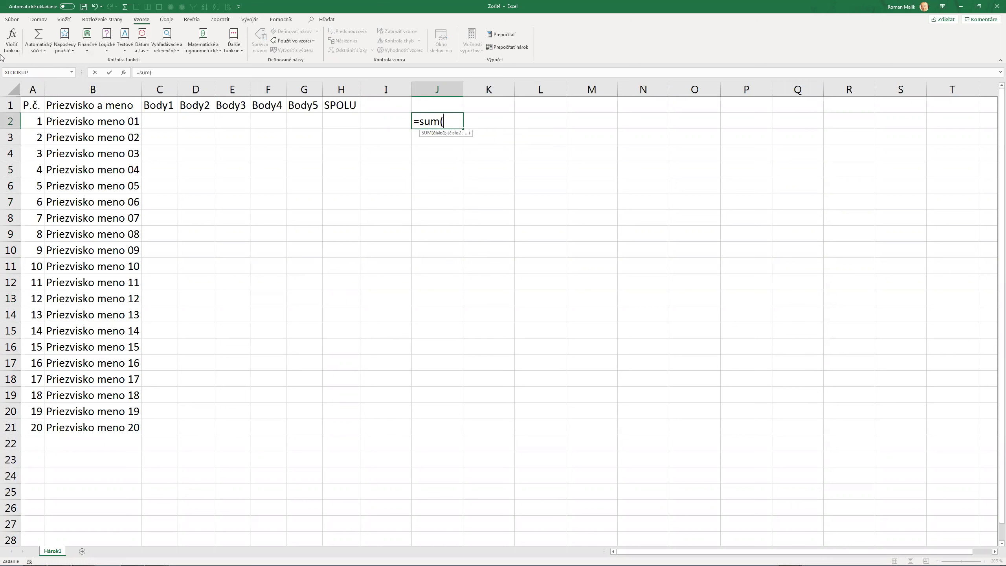
pyautogui.write('bo')
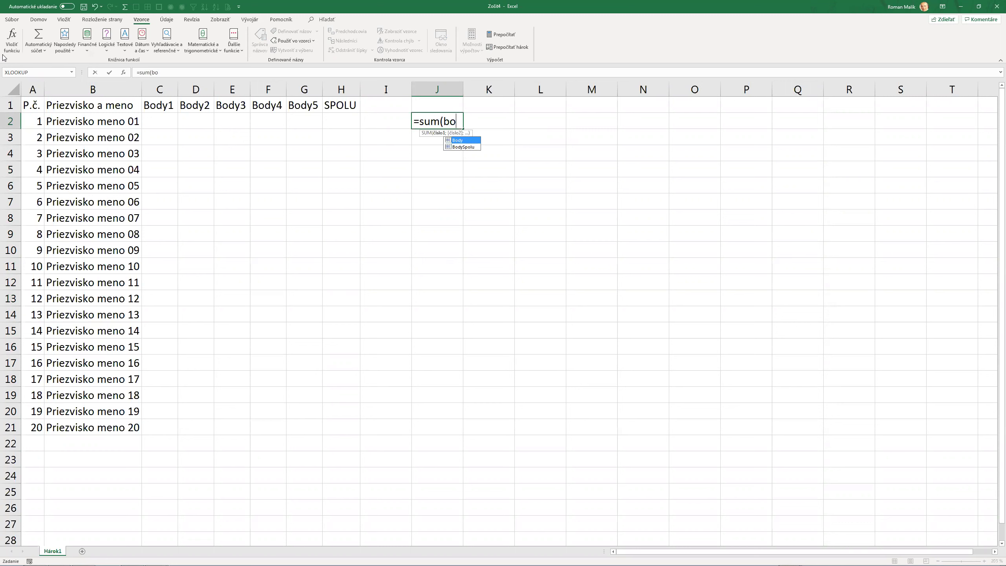
pyautogui.press('Down')
pyautogui.press('Tab')
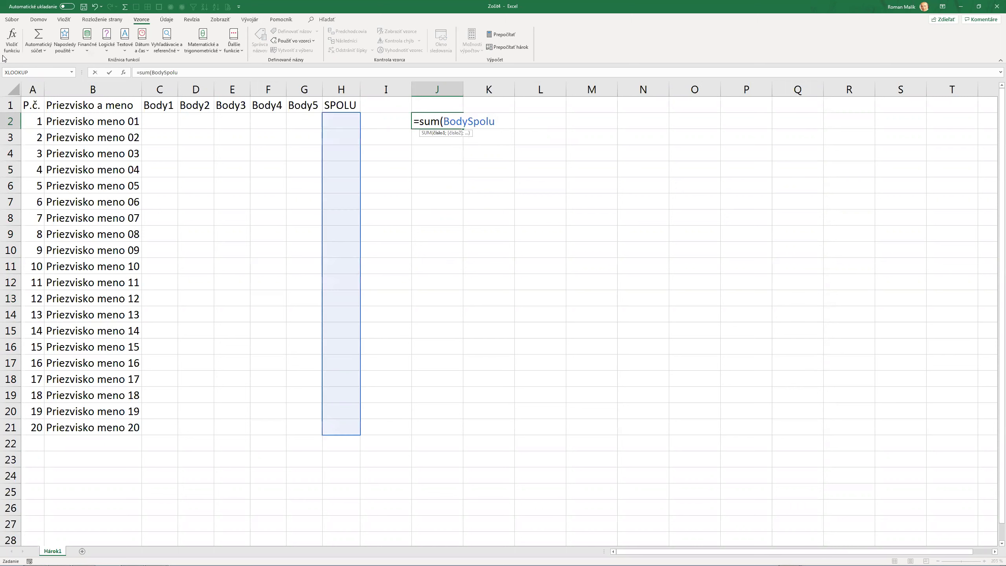
pyautogui.hotkey('ctrl', 'Return')
pyautogui.press('Left')
pyautogui.press('Left')
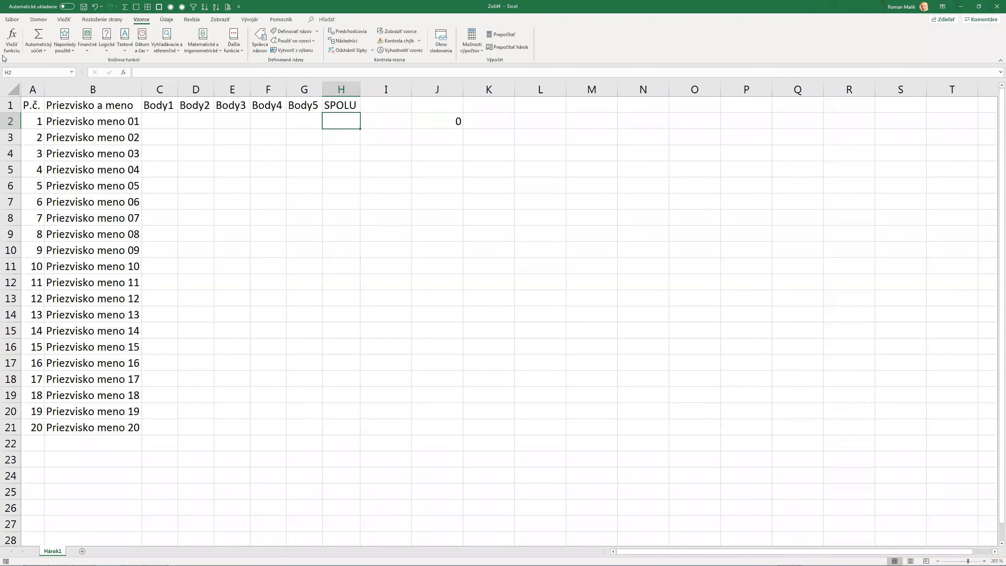
# Type SPOLU values 4, 8, 4 and 5 into H2, H3, H5 and H6
pyautogui.write('4')
pyautogui.press('Return')
pyautogui.write('8')
pyautogui.hotkey('ctrl', 'Return')
pyautogui.press('Down')
pyautogui.press('Down')
pyautogui.write('4')
pyautogui.press('Return')
pyautogui.write('5')
pyautogui.hotkey('ctrl', 'Return')
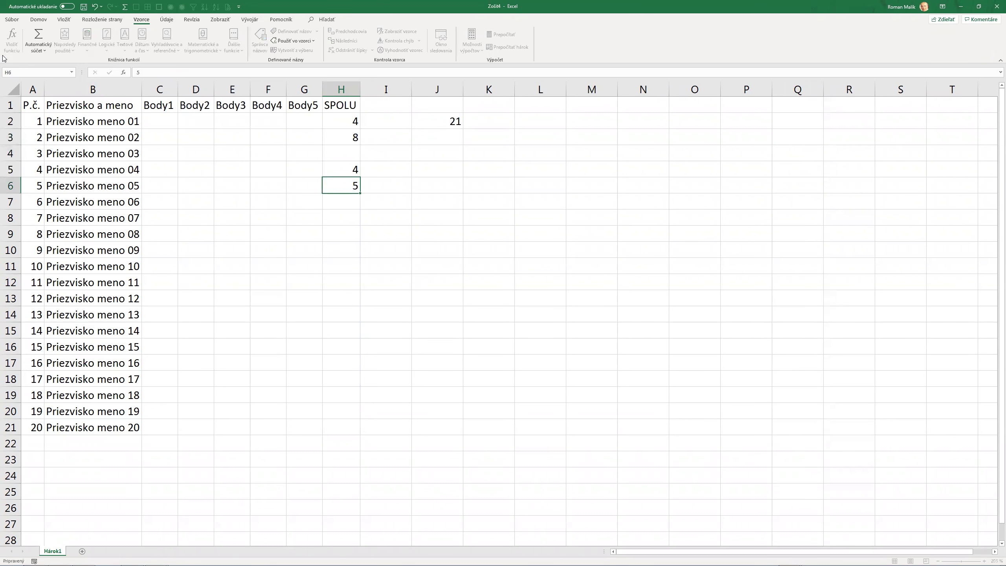
# Review the J2 formula, which now totals 21
pyautogui.press('Up')
pyautogui.press('Up')
pyautogui.press('Up')
pyautogui.press('Right')
pyautogui.press('Right')
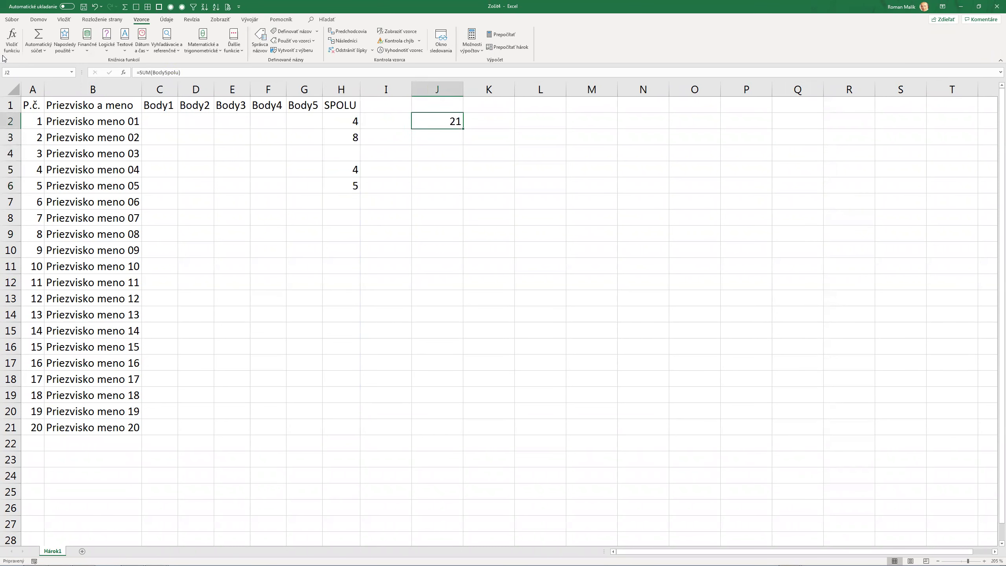
pyautogui.press('F2')
pyautogui.press('F2')
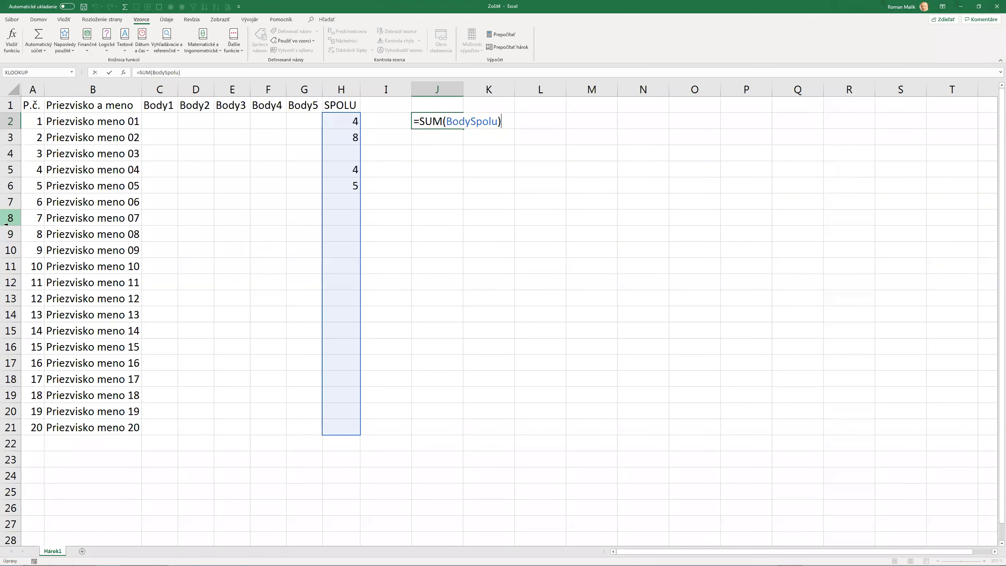
pyautogui.hotkey('ctrl', 'Return')
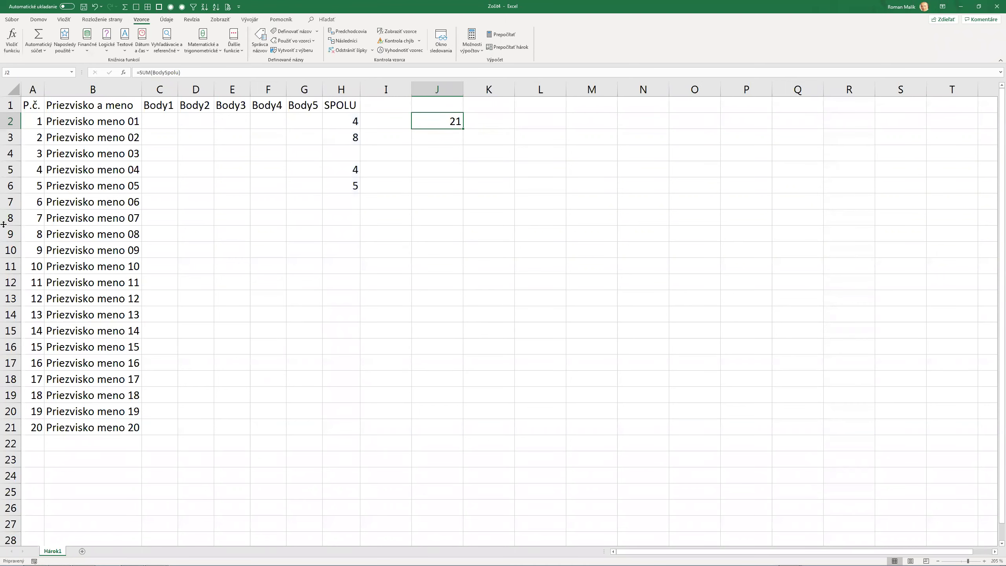
# Move the J2 total formula to H22 and enter 4 in H19
pyautogui.hotkey('ctrl', 'c')
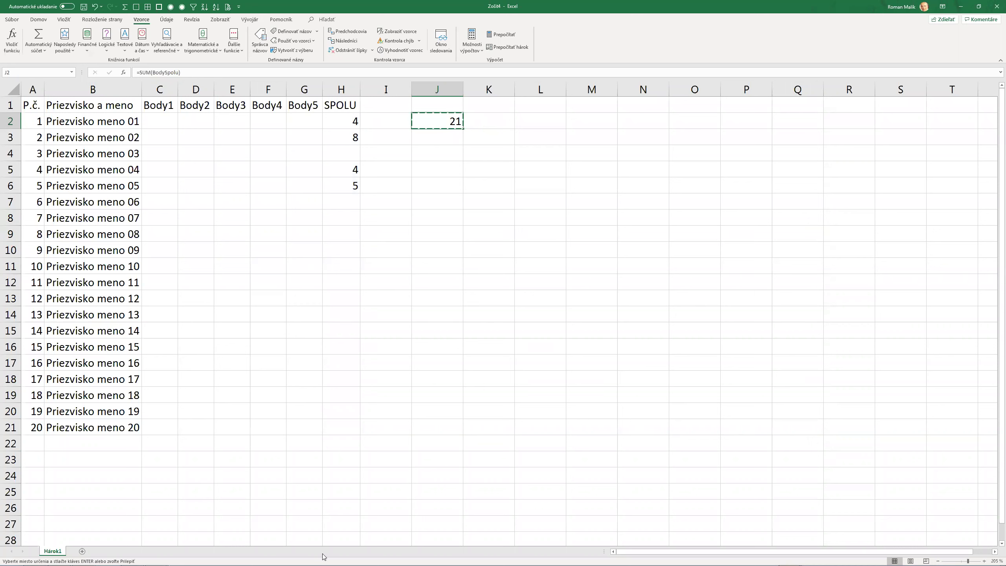
pyautogui.click(342, 445)
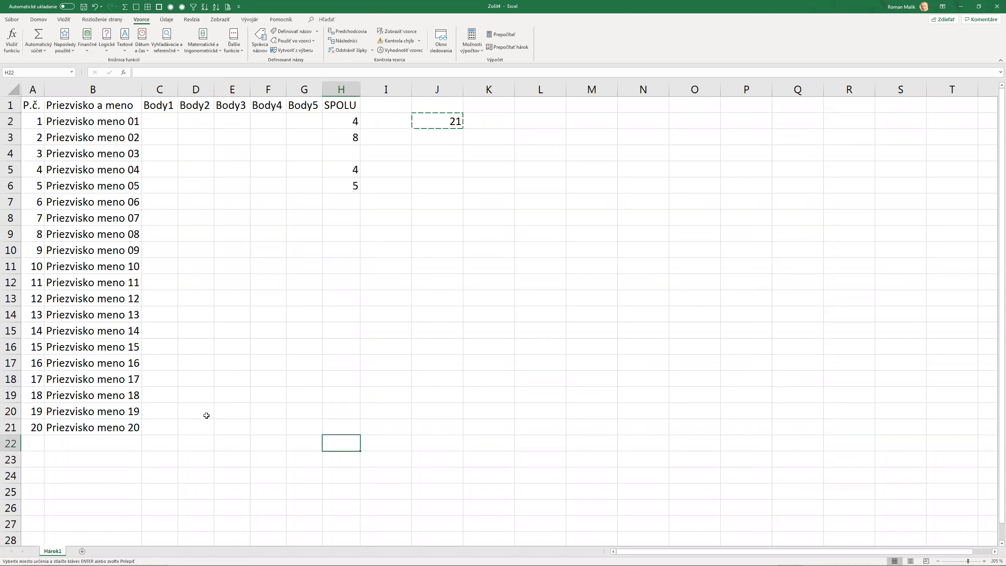
pyautogui.press('Return')
pyautogui.press('Up')
pyautogui.press('Up')
pyautogui.press('Up')
pyautogui.write('4')
pyautogui.press('Return')
# Cancel the 888 entry in H20, then bold and delete the H22 total
pyautogui.write('888')
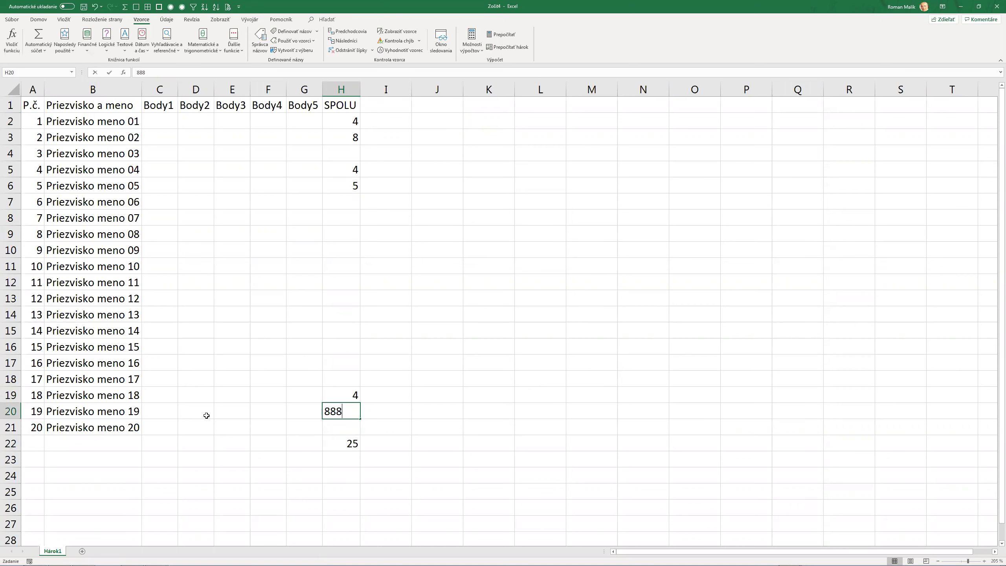
pyautogui.press('Escape')
pyautogui.press('Down')
pyautogui.press('Down')
pyautogui.hotkey('ctrl', 'b')
pyautogui.press('Up')
pyautogui.press('Up')
pyautogui.press('Up')
pyautogui.press('Up')
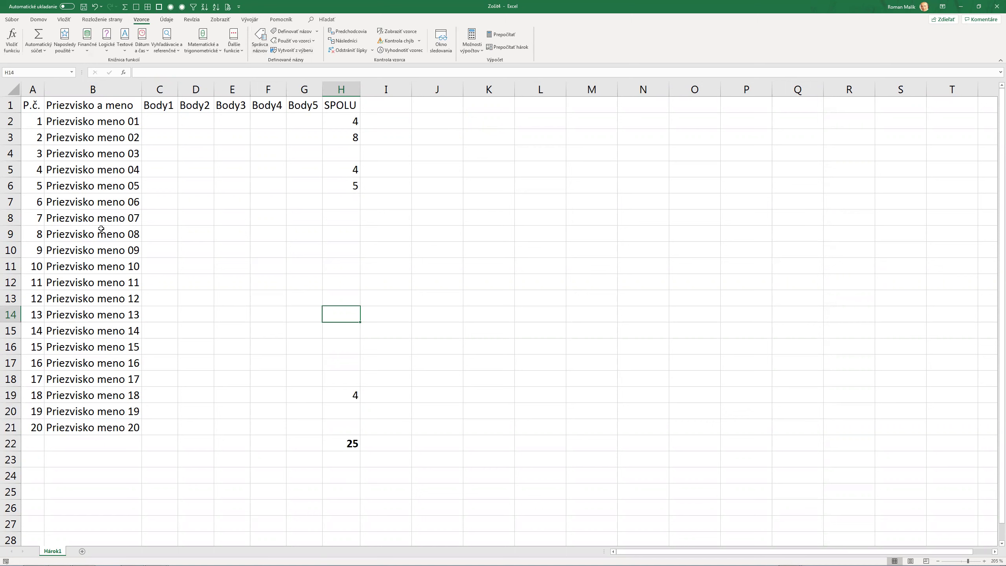
pyautogui.click(348, 441)
pyautogui.press('Delete')
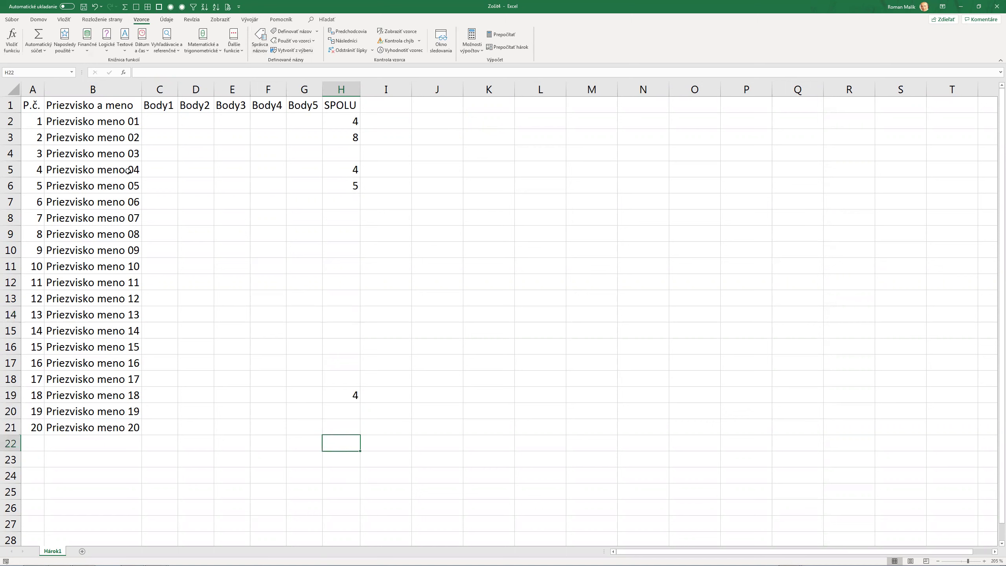
# Format the student list as a table with a dark blue style
pyautogui.click(93, 169)
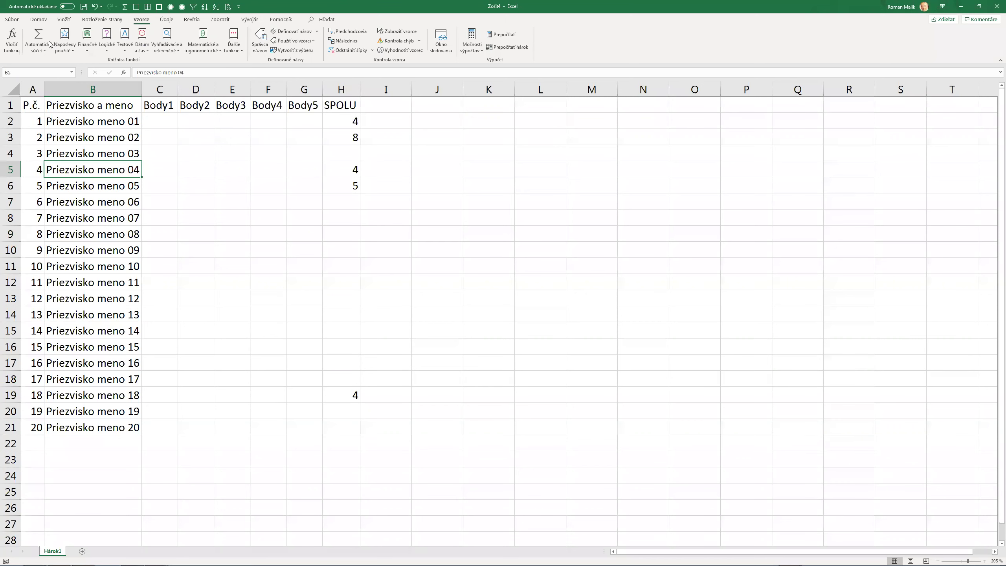
pyautogui.click(39, 20)
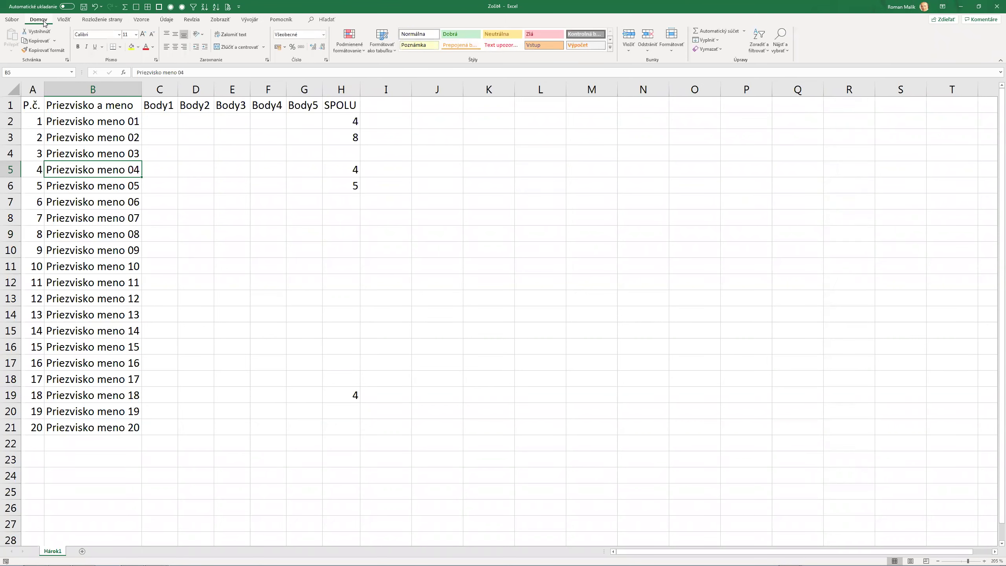
pyautogui.click(382, 46)
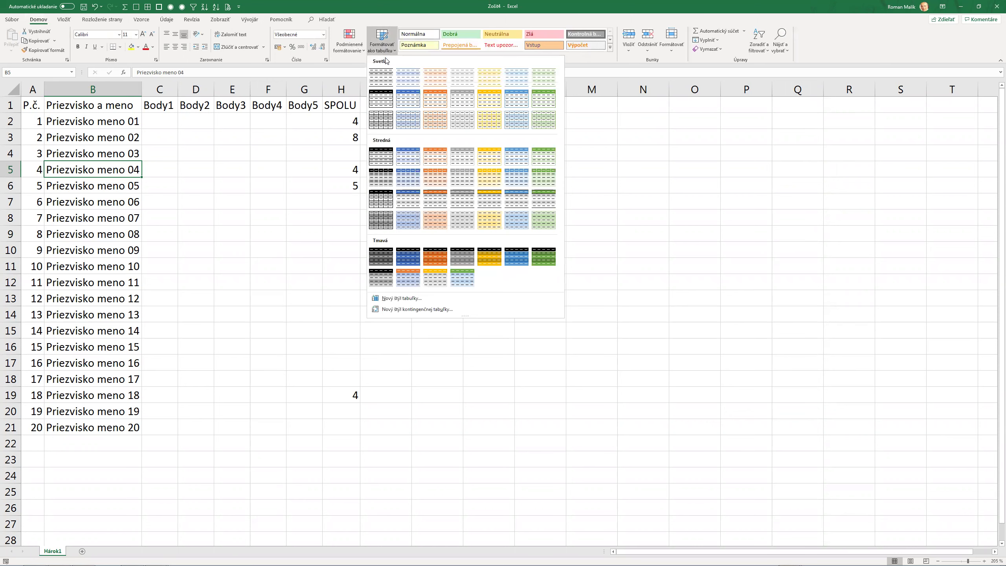
pyautogui.click(410, 254)
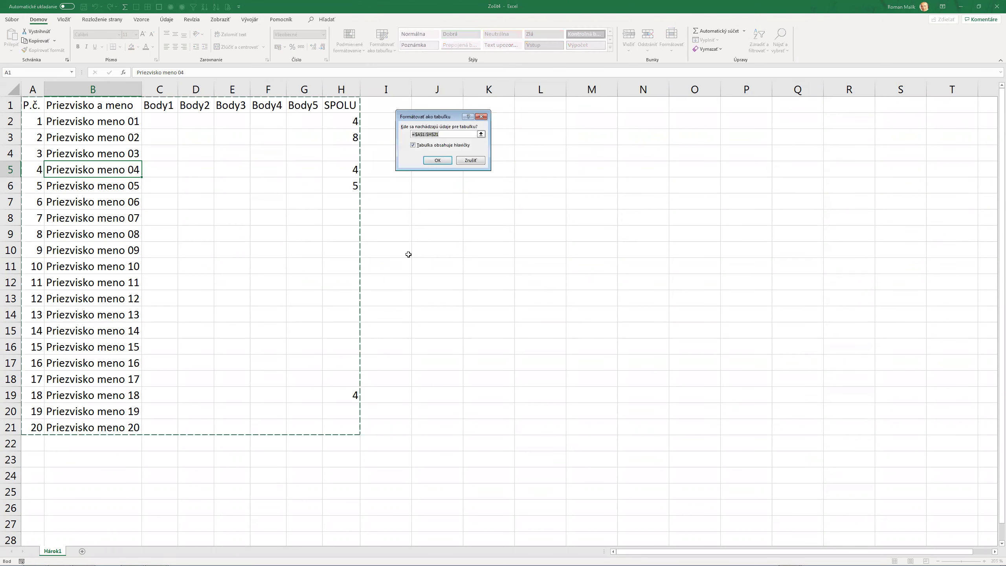
# Confirm the A1:H21 table range with headers
pyautogui.click(436, 162)
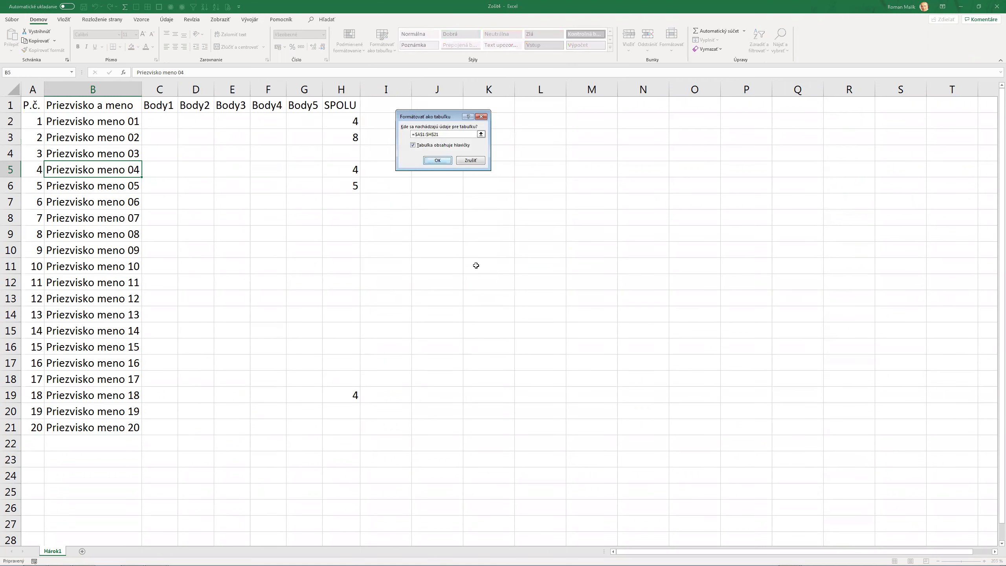
pyautogui.press('Return')
pyautogui.click(513, 276)
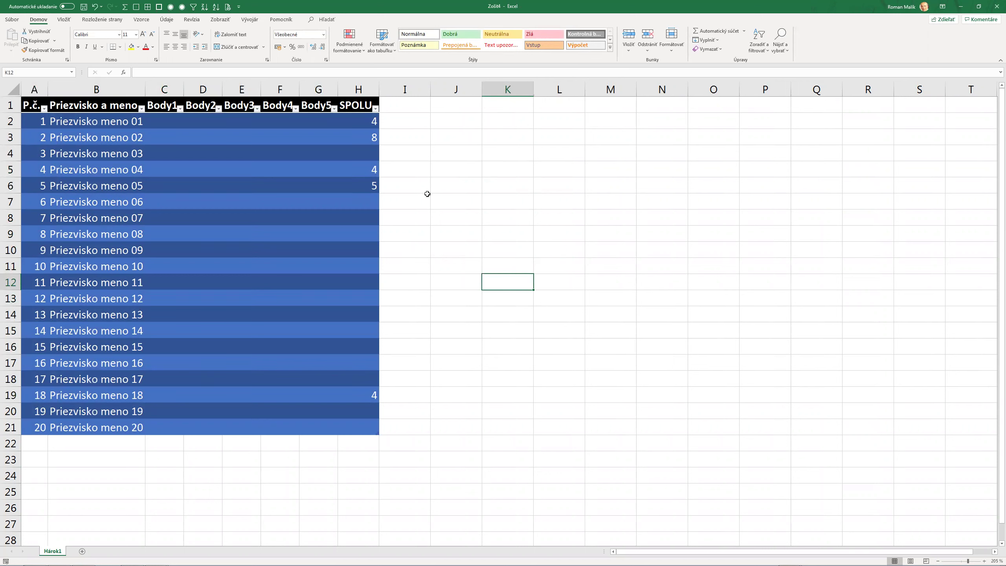
# Switch the table to a light blue gridded style
pyautogui.click(174, 186)
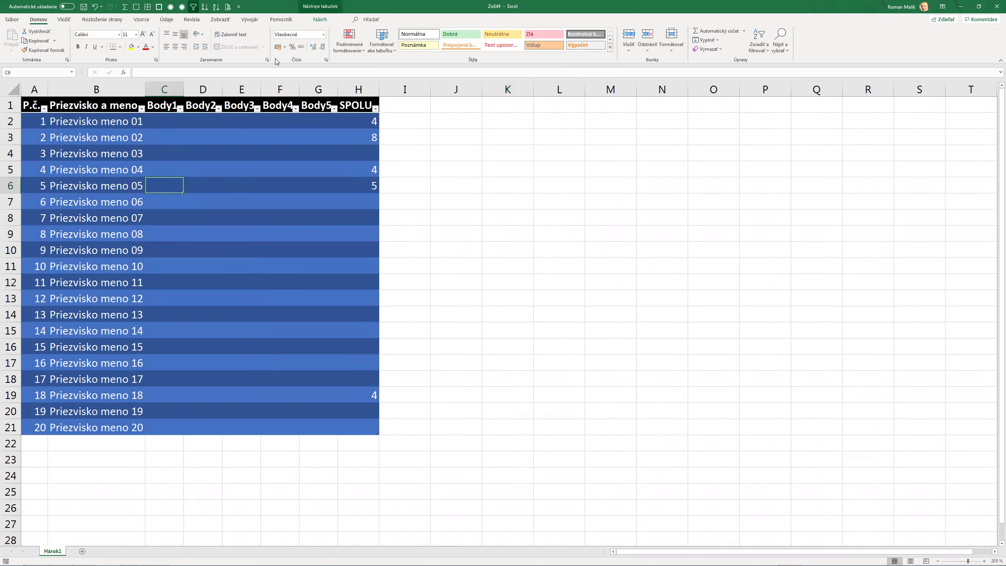
pyautogui.click(391, 50)
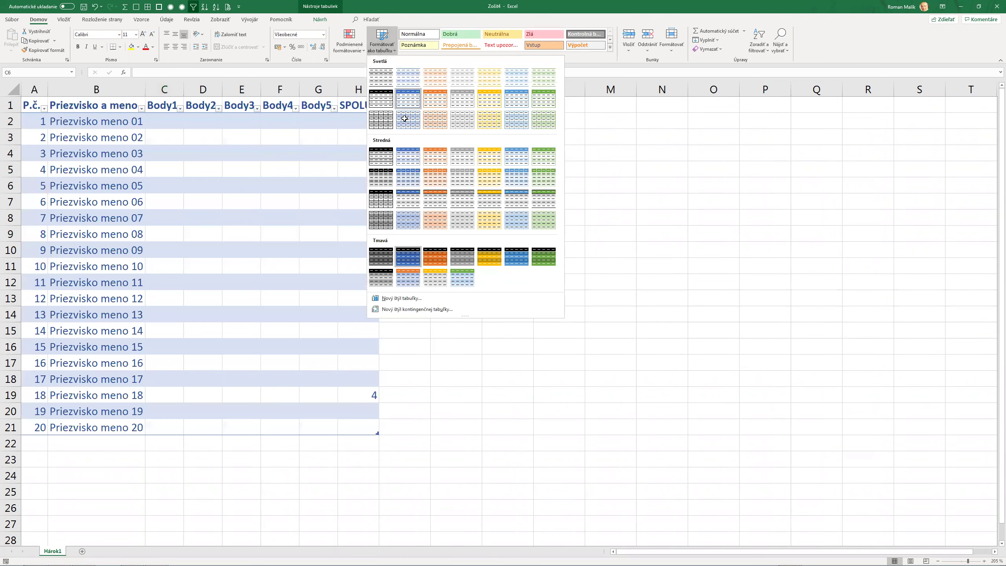
pyautogui.click(405, 119)
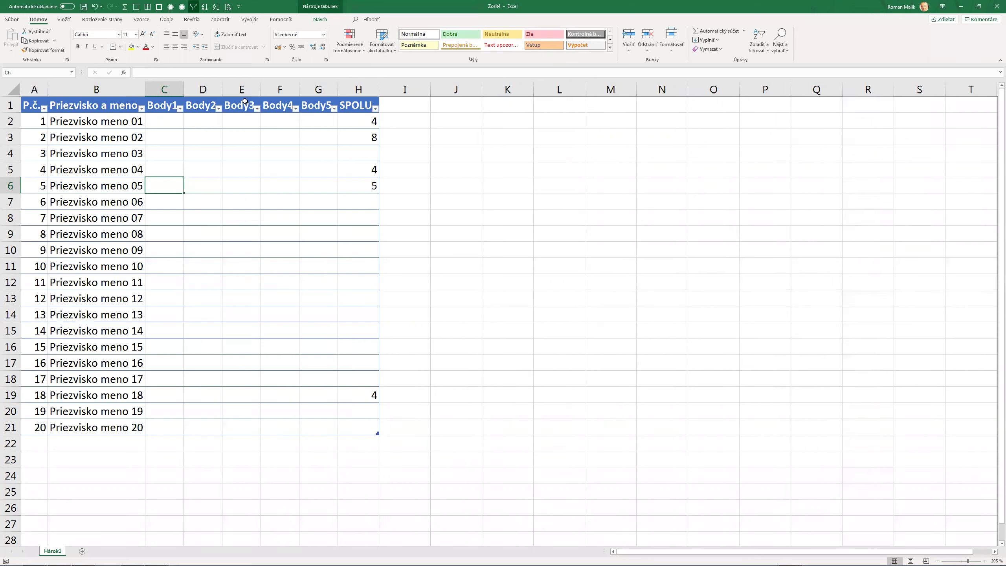
pyautogui.click(220, 19)
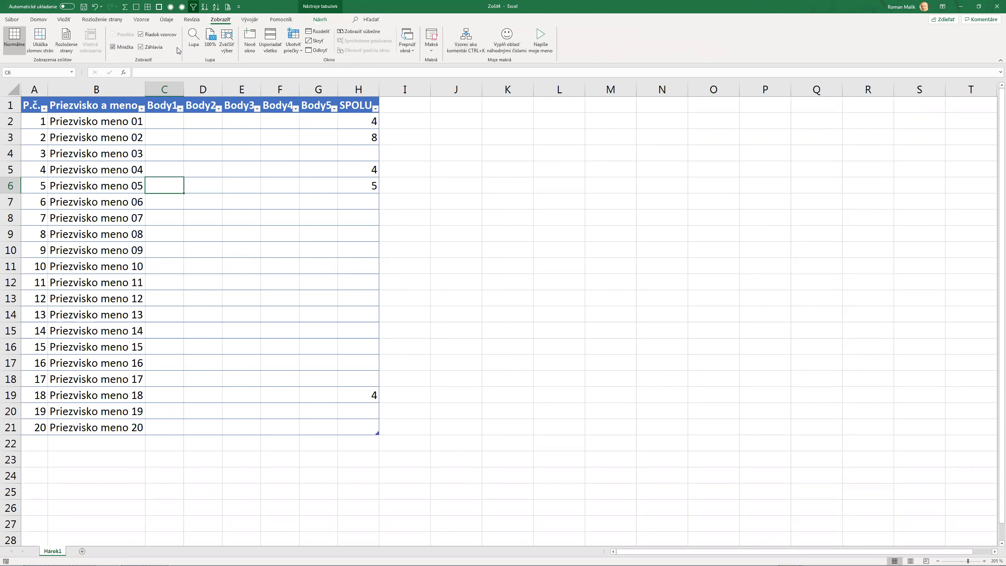
# Toggle Filter under Data and under Sort & Filter until the header filter arrows are off
pyautogui.click(173, 21)
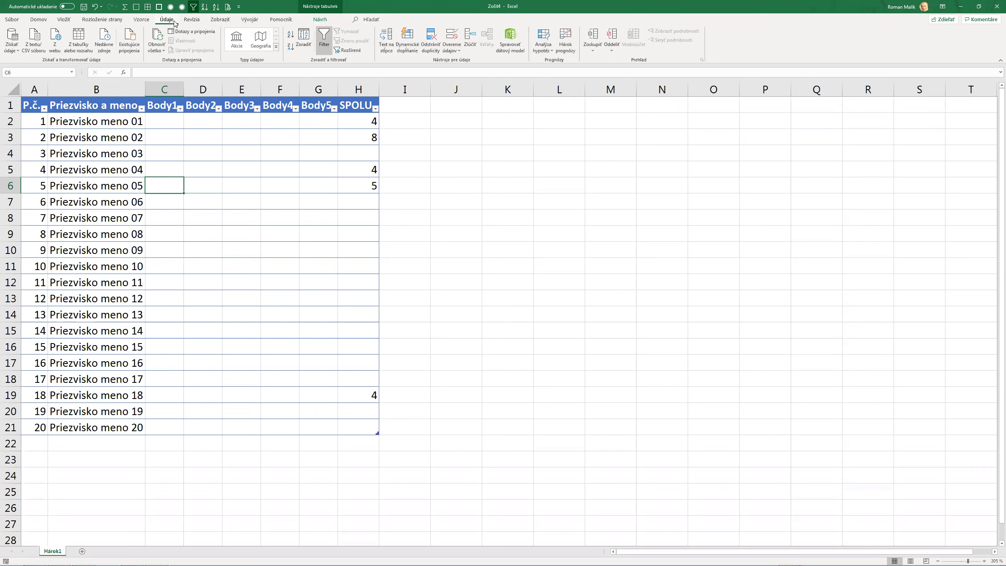
pyautogui.click(323, 39)
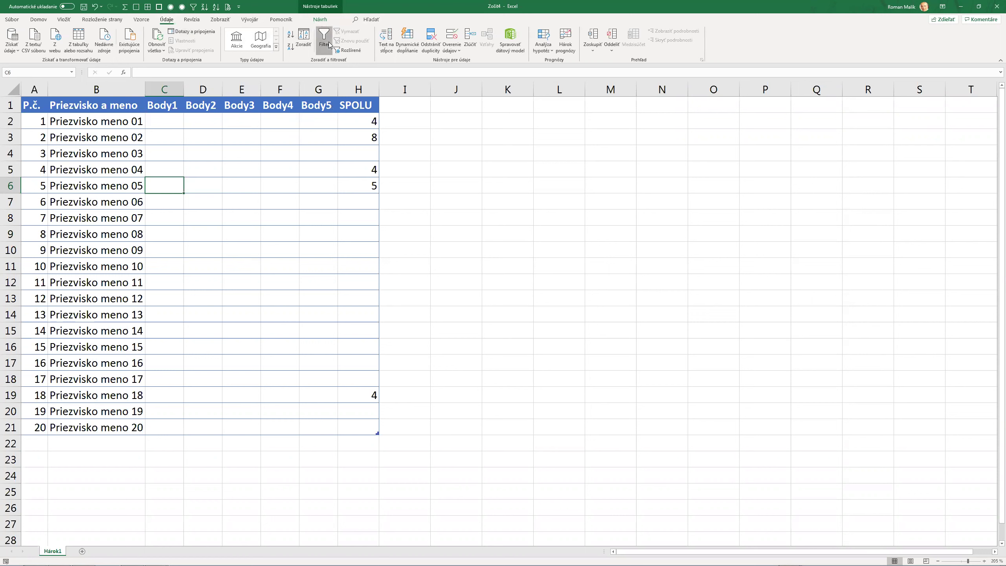
pyautogui.click(328, 42)
pyautogui.click(329, 42)
pyautogui.click(38, 18)
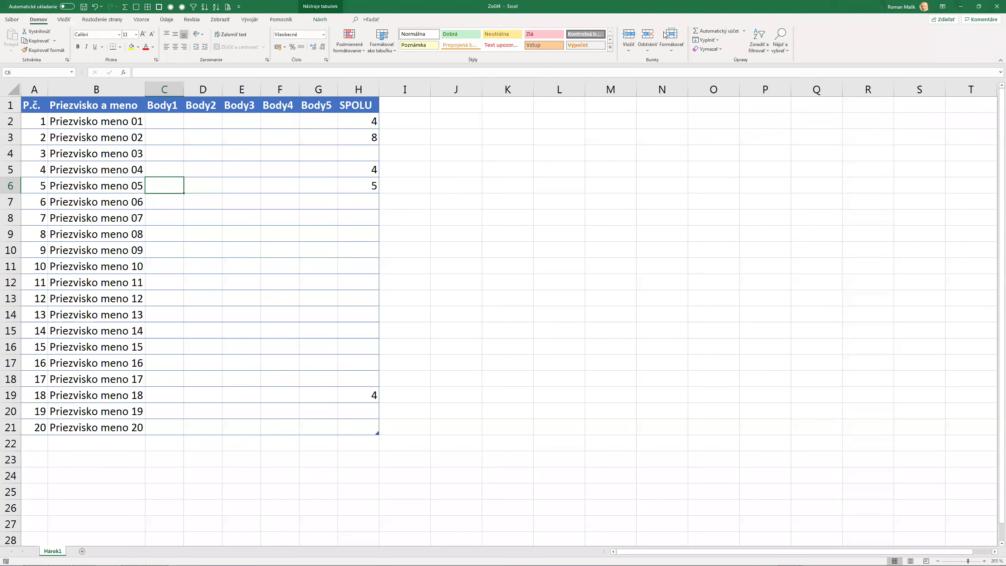
pyautogui.click(758, 42)
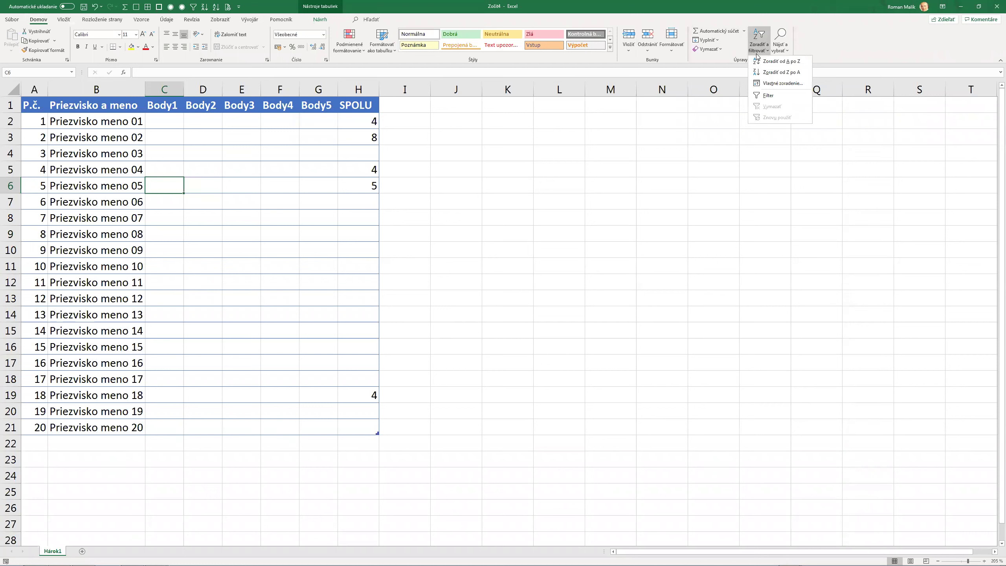
pyautogui.click(766, 93)
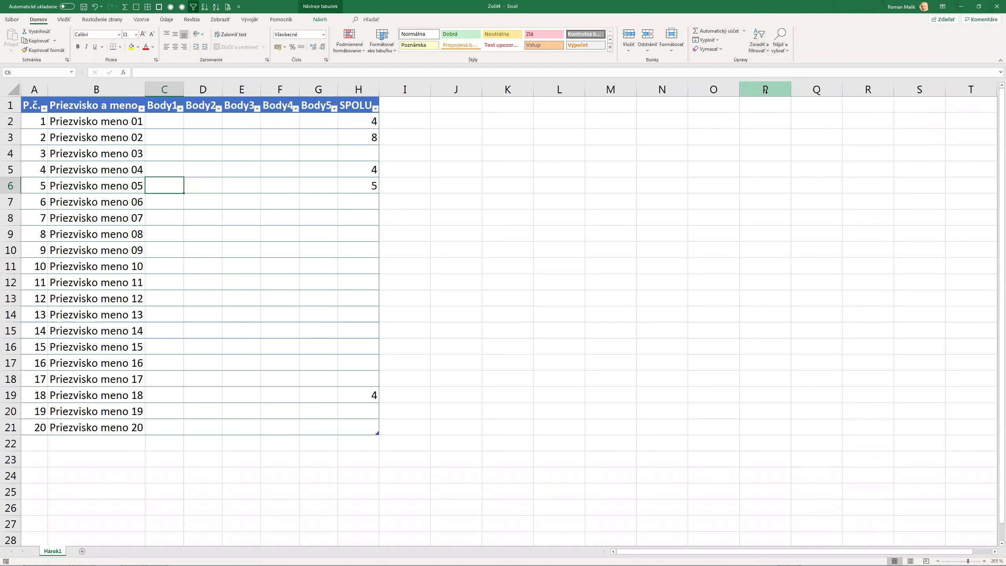
pyautogui.click(759, 39)
pyautogui.click(781, 96)
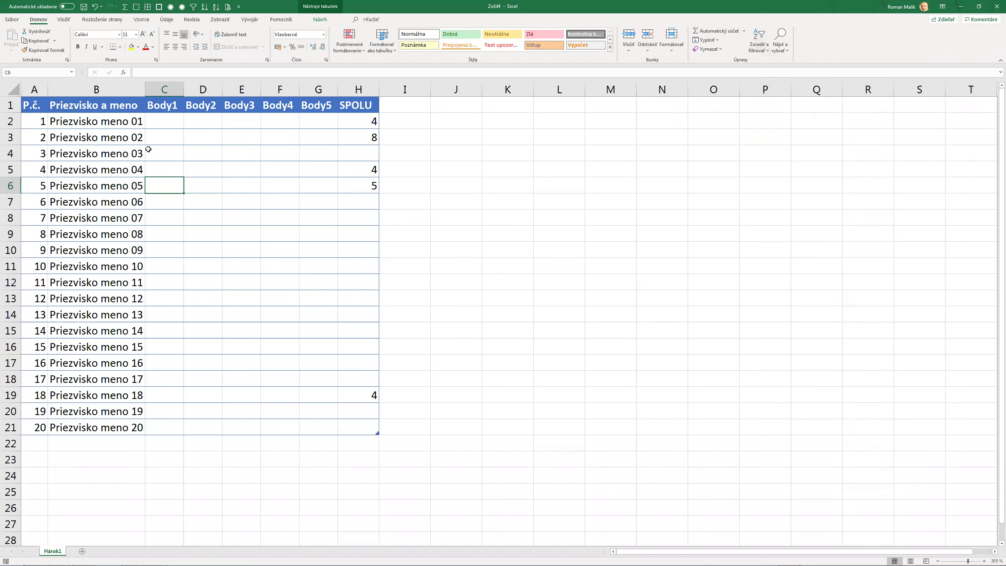
pyautogui.click(164, 153)
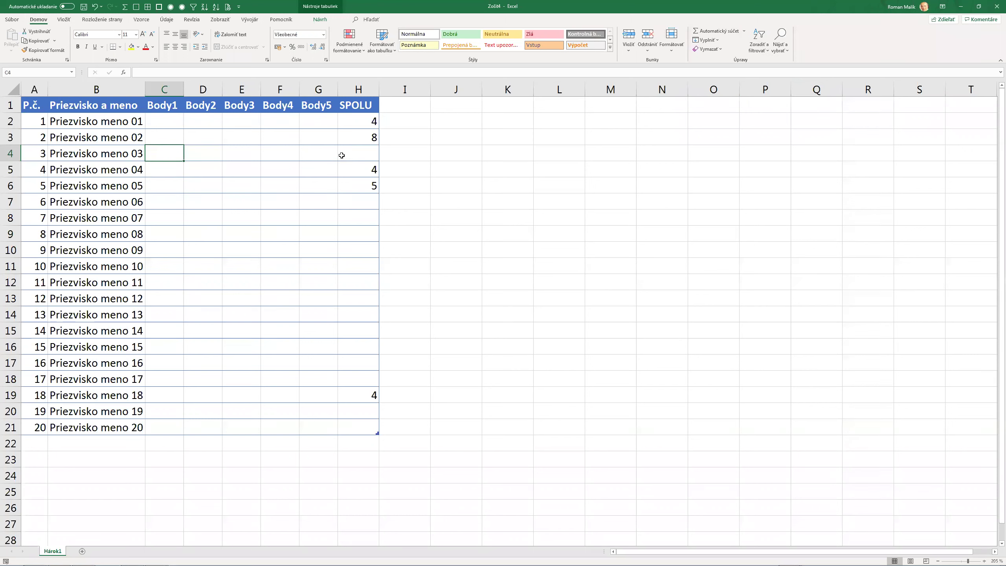
# Enter =SUM(BodySpolu) in H22 to total the SPOLU column as 25
pyautogui.click(142, 20)
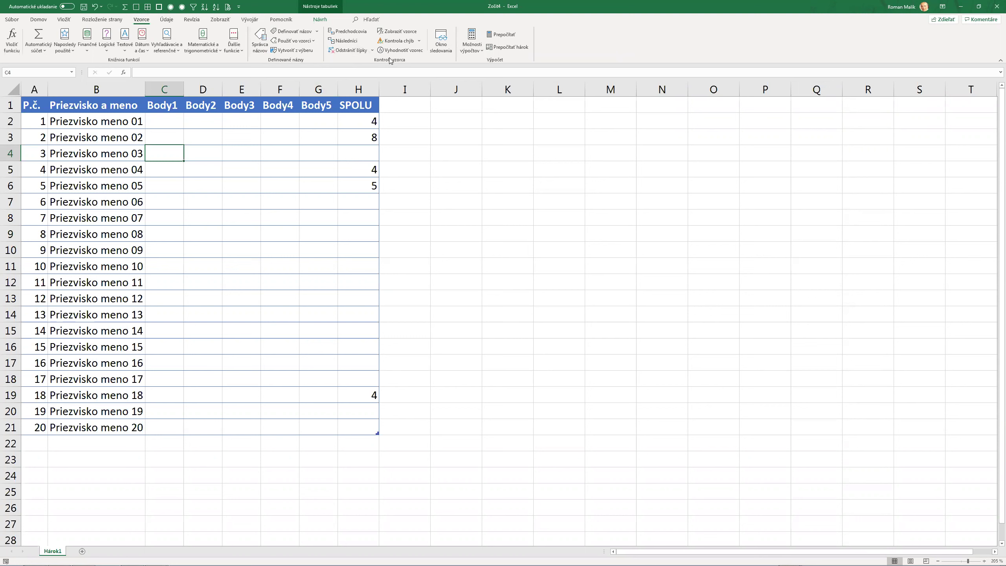
pyautogui.click(366, 443)
pyautogui.write('=sum')
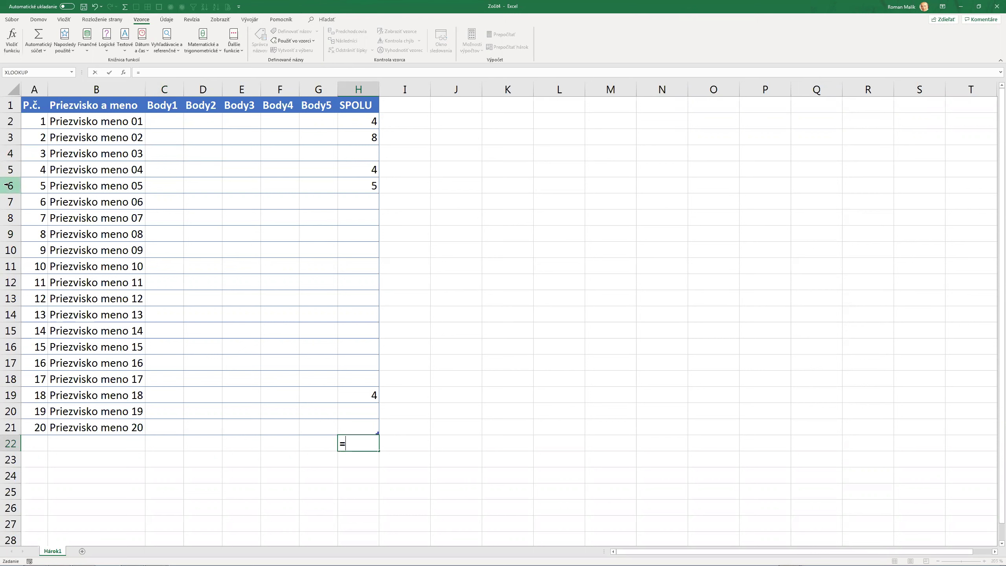
pyautogui.write('(')
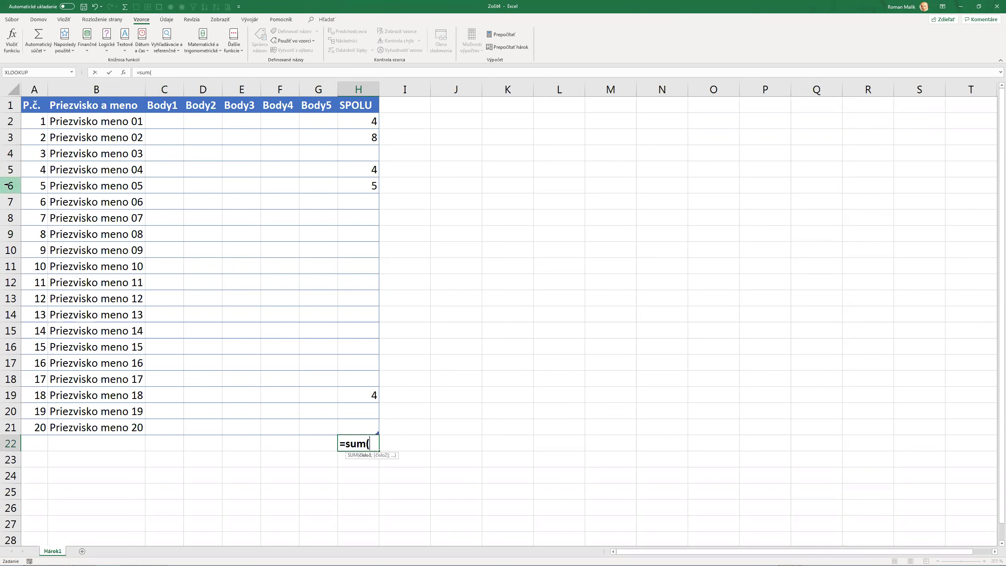
pyautogui.write('b')
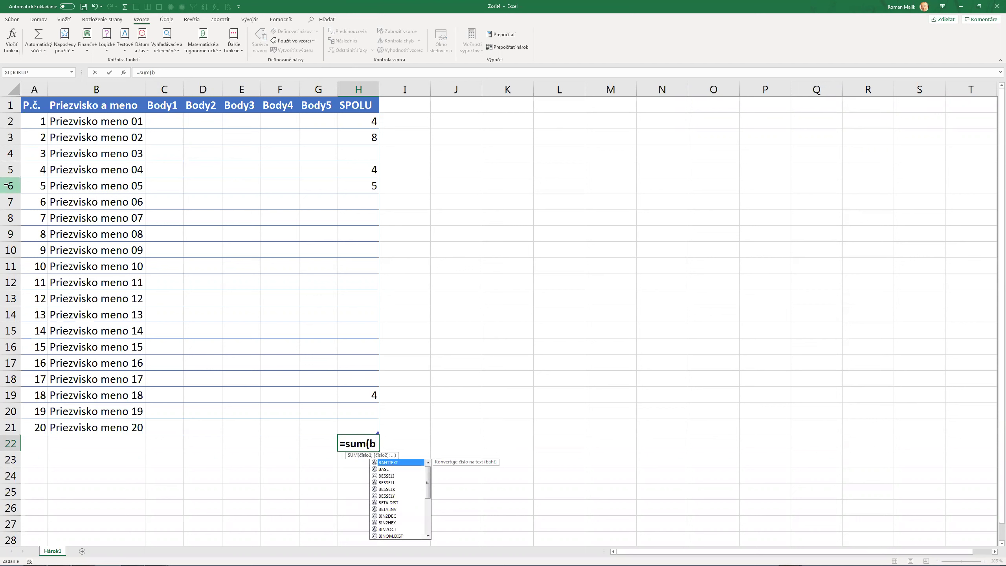
pyautogui.write('o')
pyautogui.press('Down')
pyautogui.press('Tab')
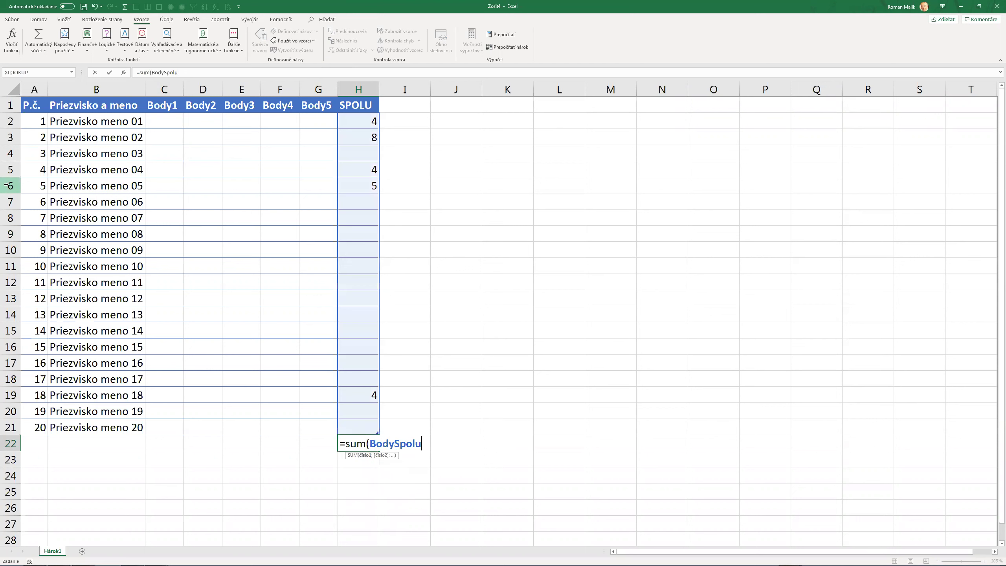
pyautogui.press('Return')
pyautogui.press('Return')
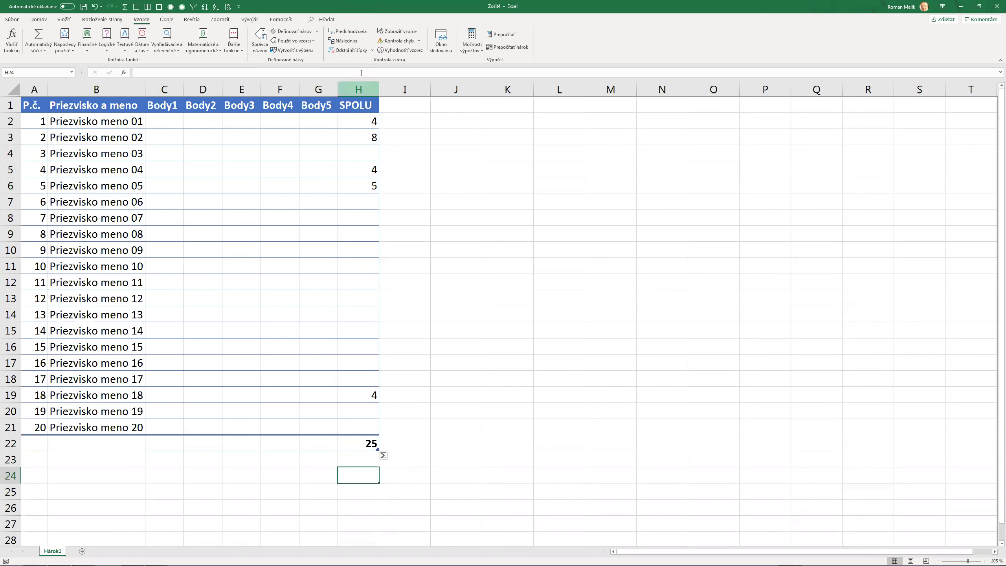
pyautogui.click(366, 442)
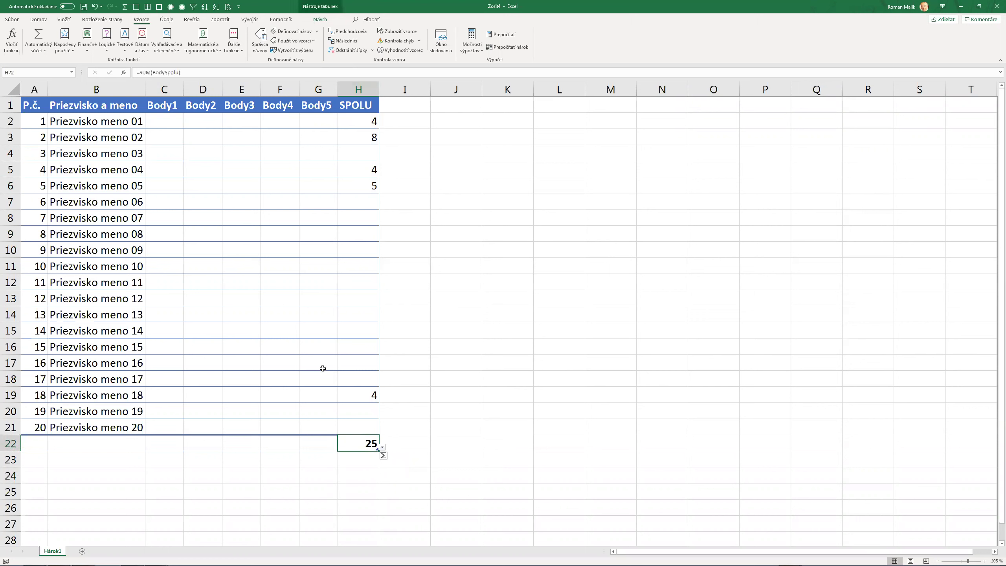
# Trace precedents of the H22 total to H2:H21 and dismiss the no-dependents warning
pyautogui.click(334, 35)
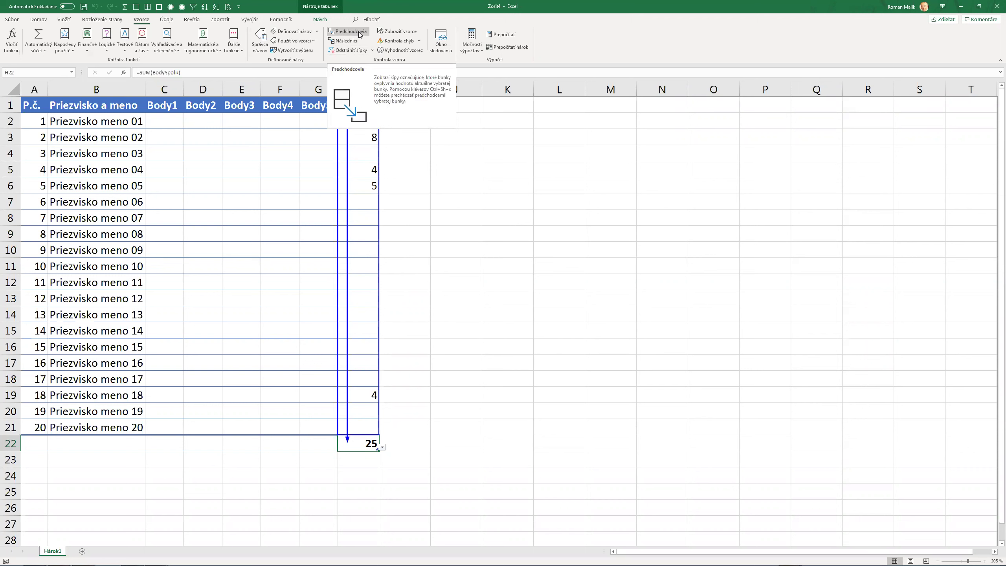
pyautogui.doubleClick(361, 443)
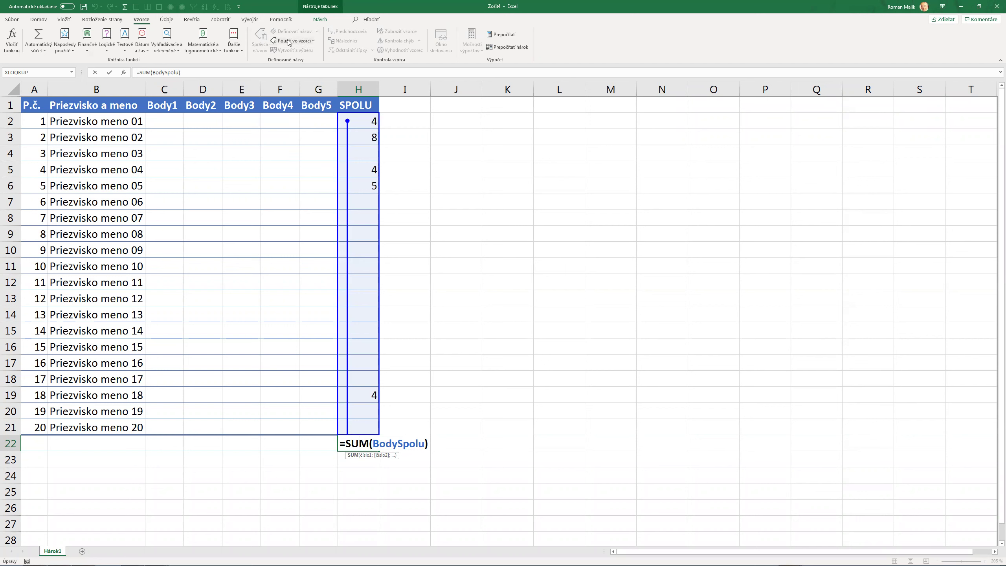
pyautogui.press('Return')
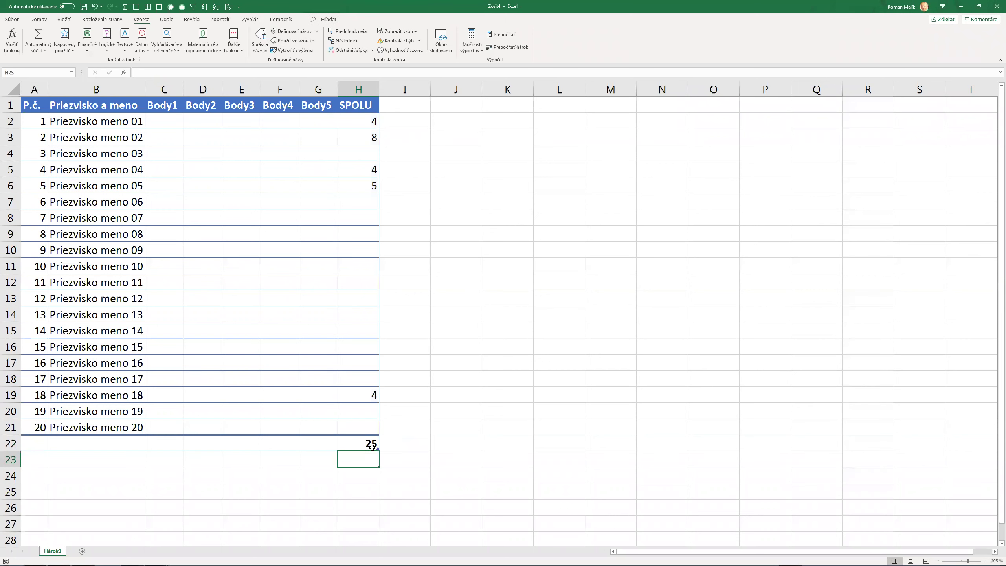
pyautogui.press('Up')
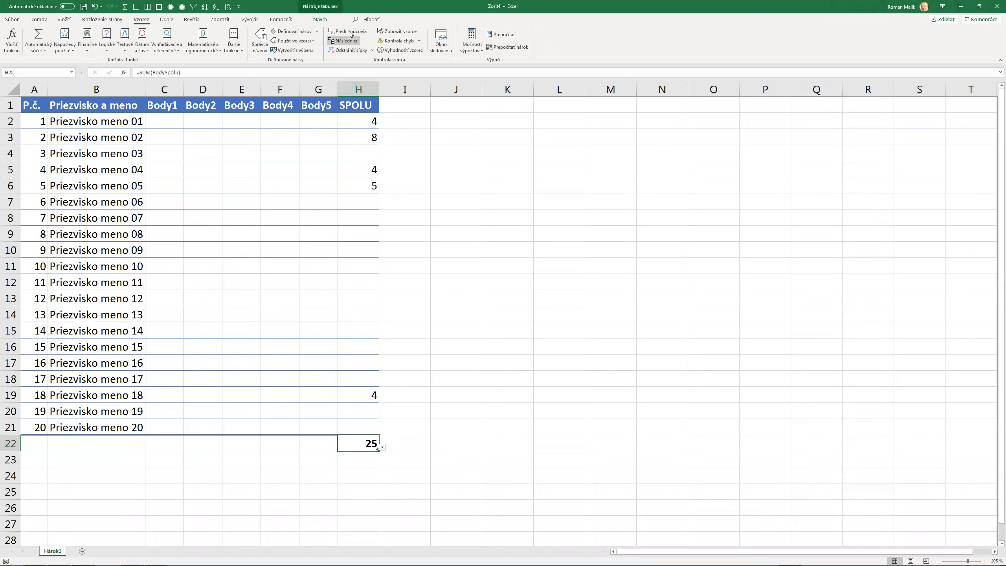
pyautogui.click(350, 33)
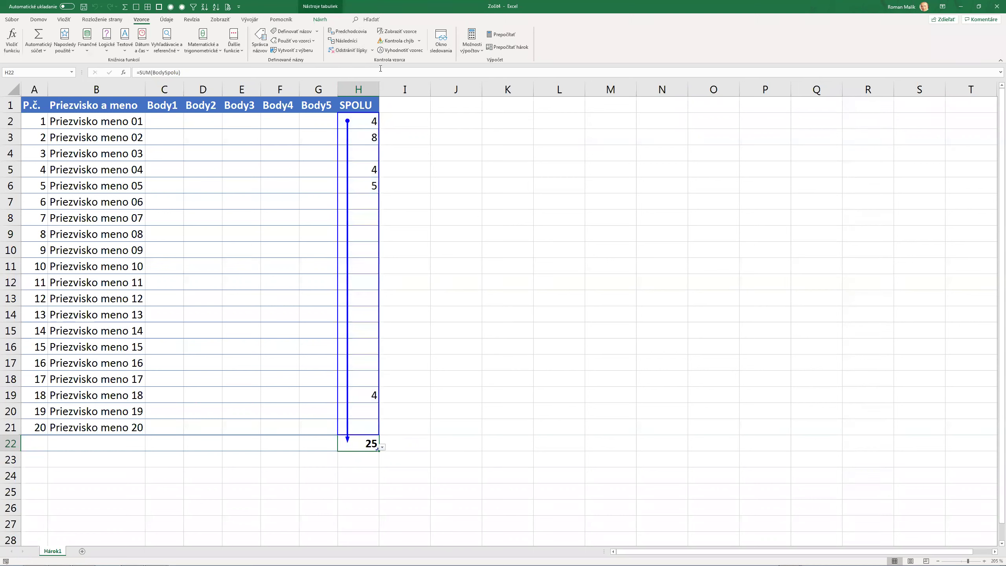
pyautogui.click(350, 42)
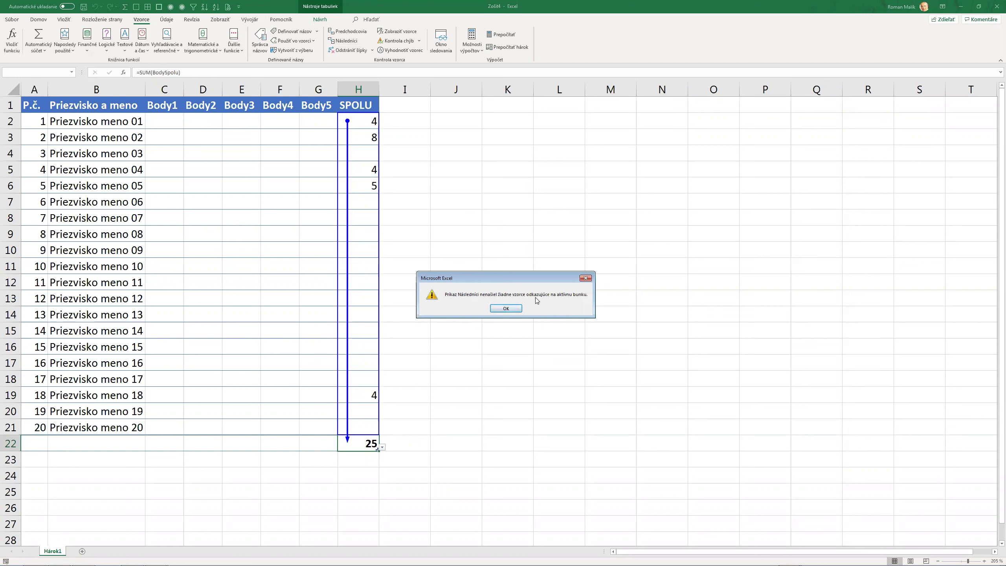
pyautogui.click(586, 277)
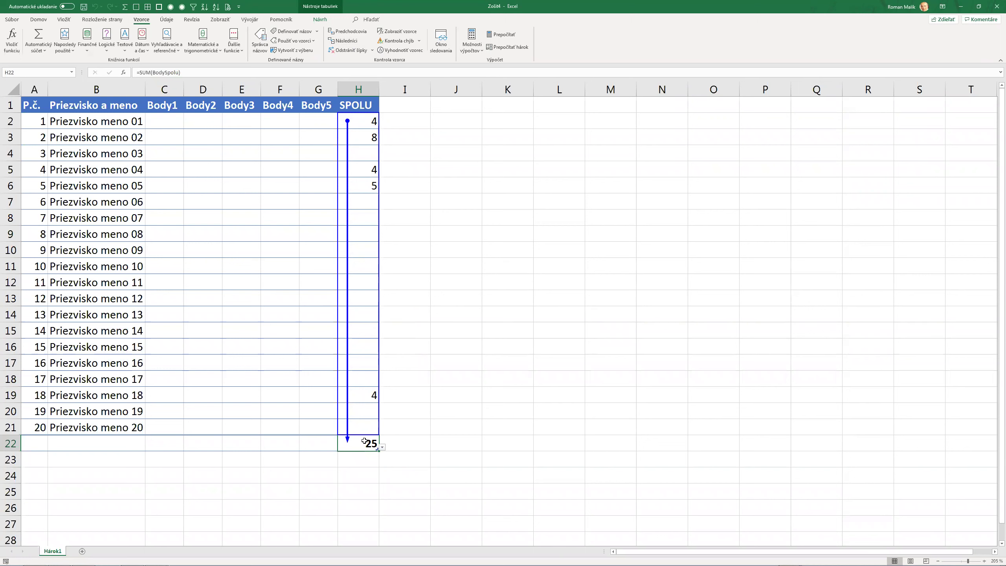
pyautogui.click(448, 443)
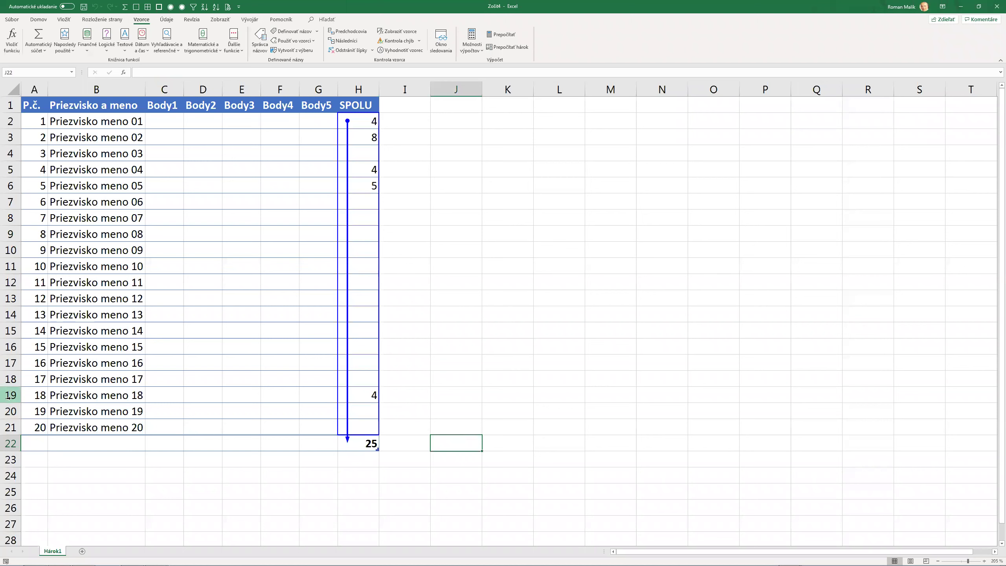
# Make J22 equal the H22 total times 1,1, giving 27,5
pyautogui.write('=')
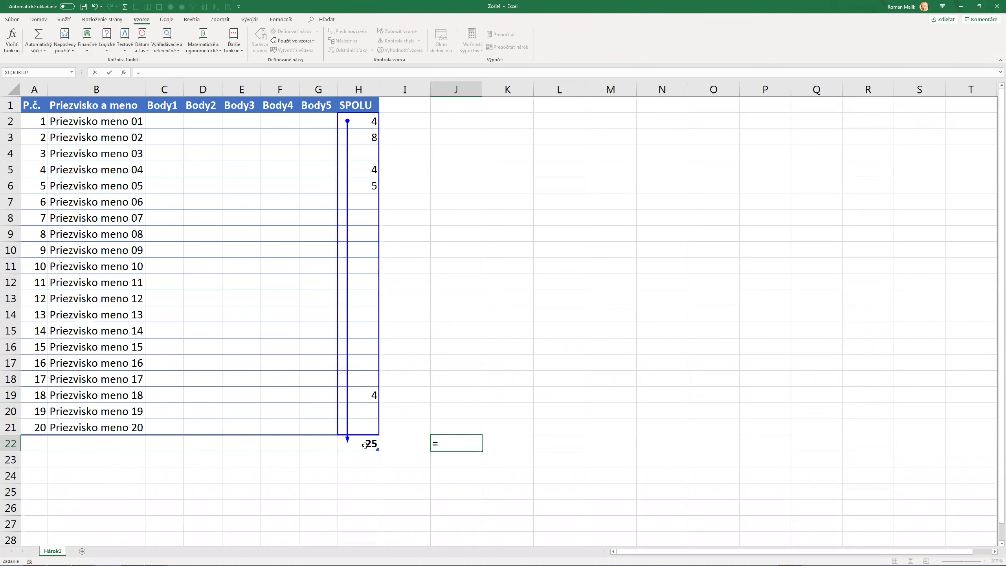
pyautogui.click(365, 445)
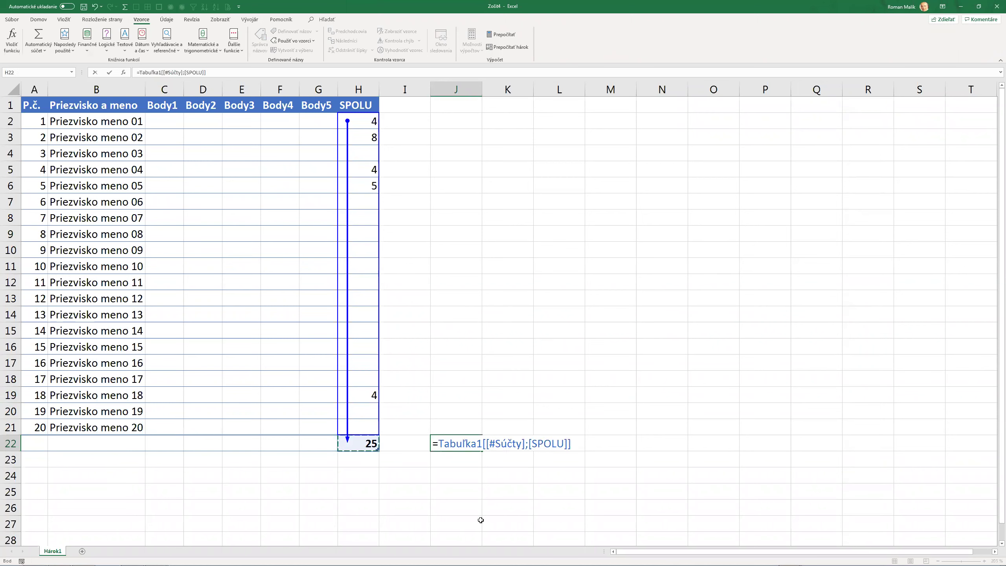
pyautogui.write('*1,1')
pyautogui.press('Return')
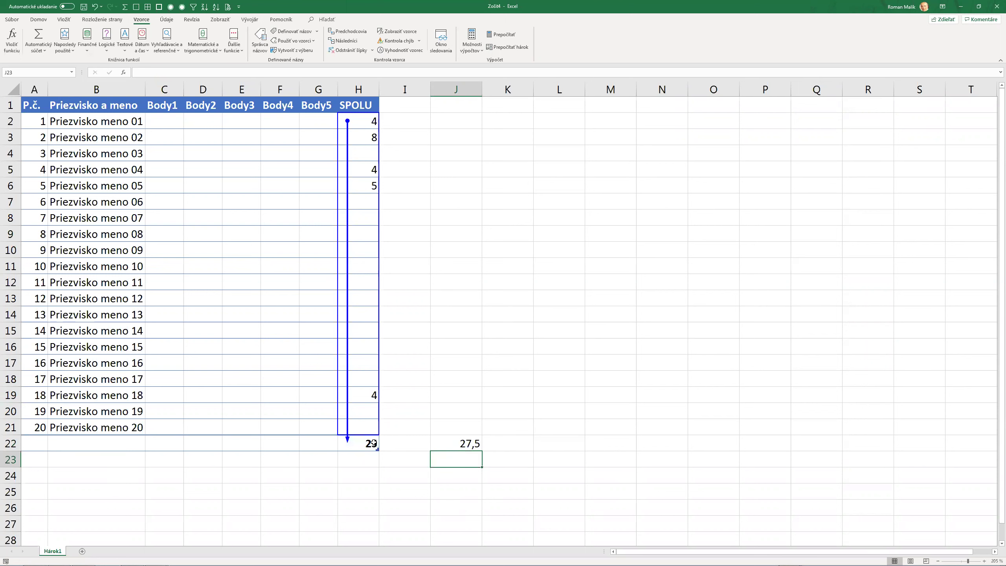
pyautogui.click(373, 443)
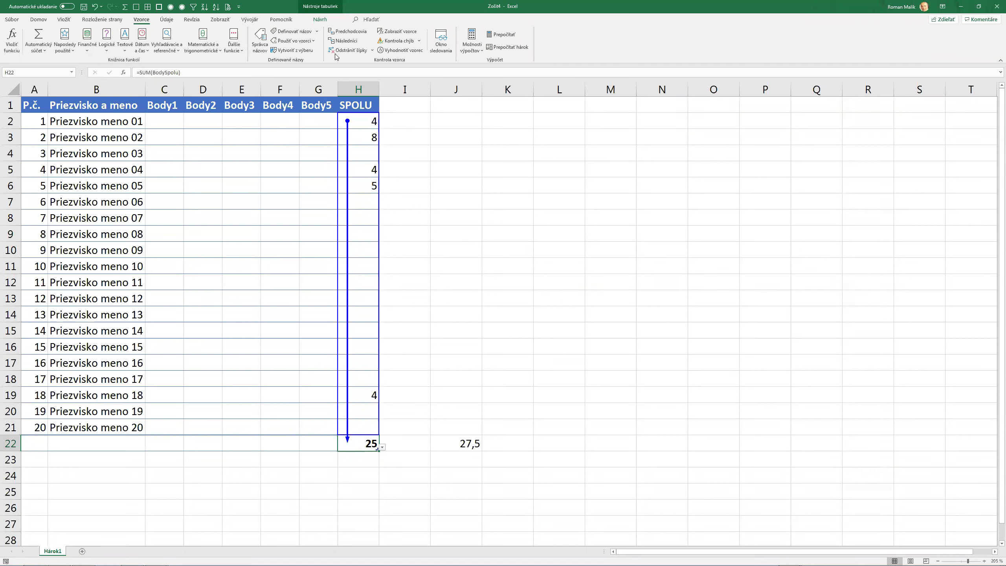
# Trace dependents of the H22 total, then remove all tracer arrows from the sheet
pyautogui.click(340, 41)
pyautogui.doubleClick(451, 443)
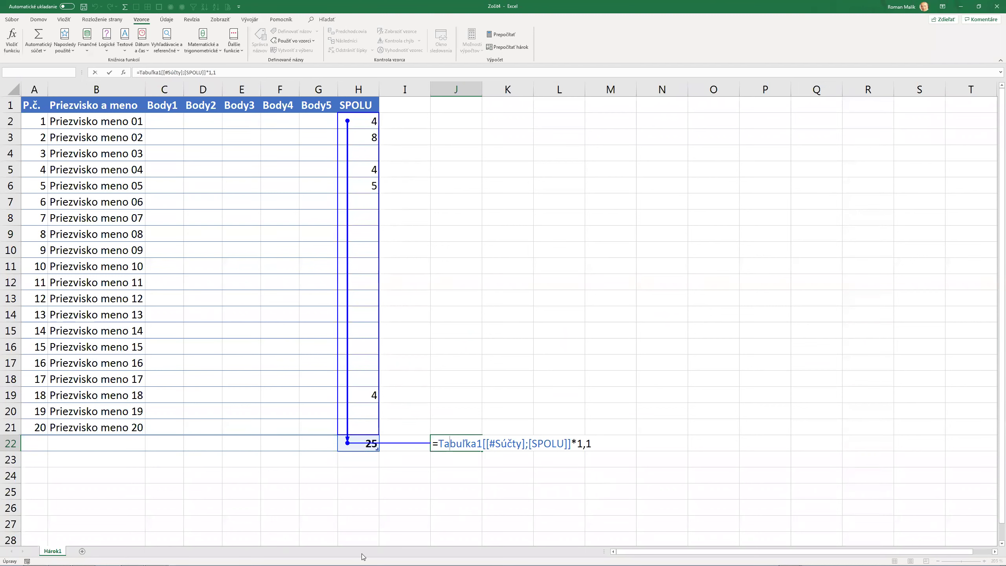
pyautogui.press('Return')
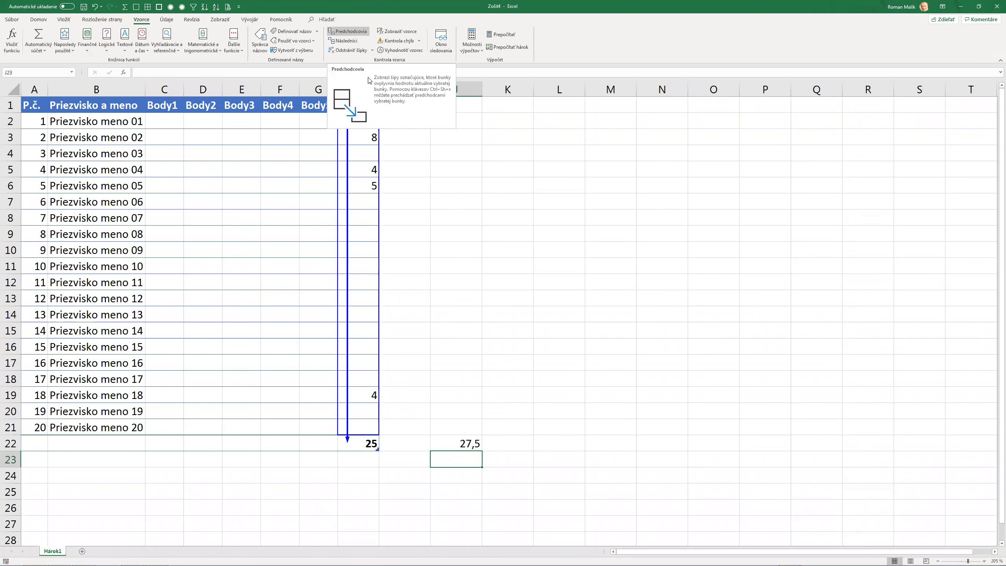
pyautogui.click(368, 443)
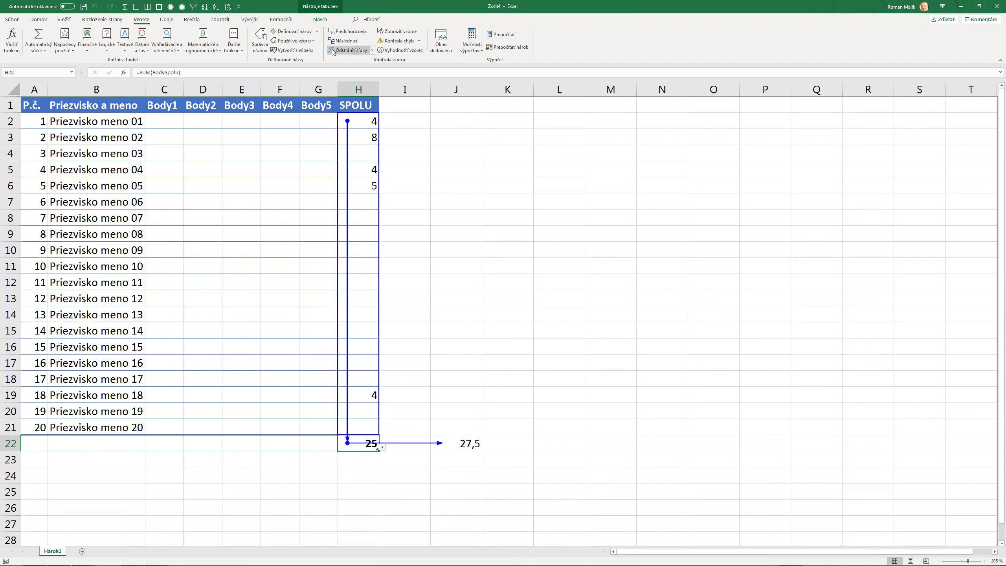
pyautogui.click(372, 50)
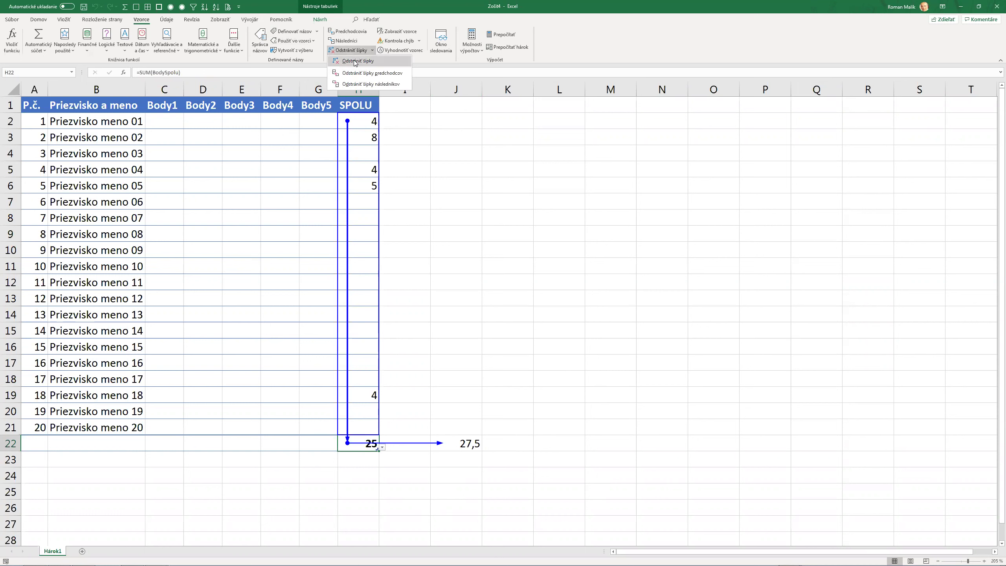
pyautogui.click(356, 61)
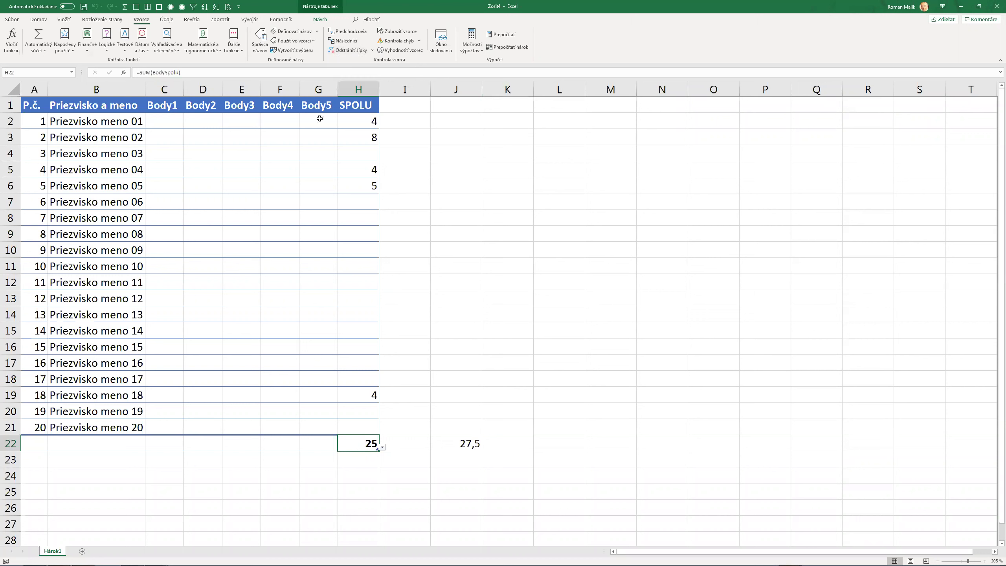
# Enter =RANDBETWEEN(0;10) in C2 for the first Body1 score
pyautogui.click(169, 121)
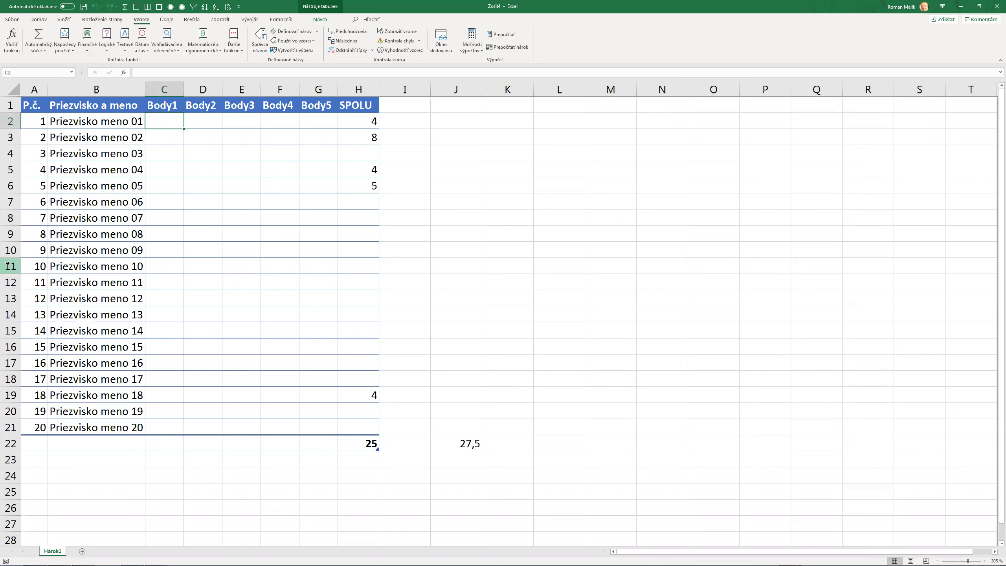
pyautogui.write('=')
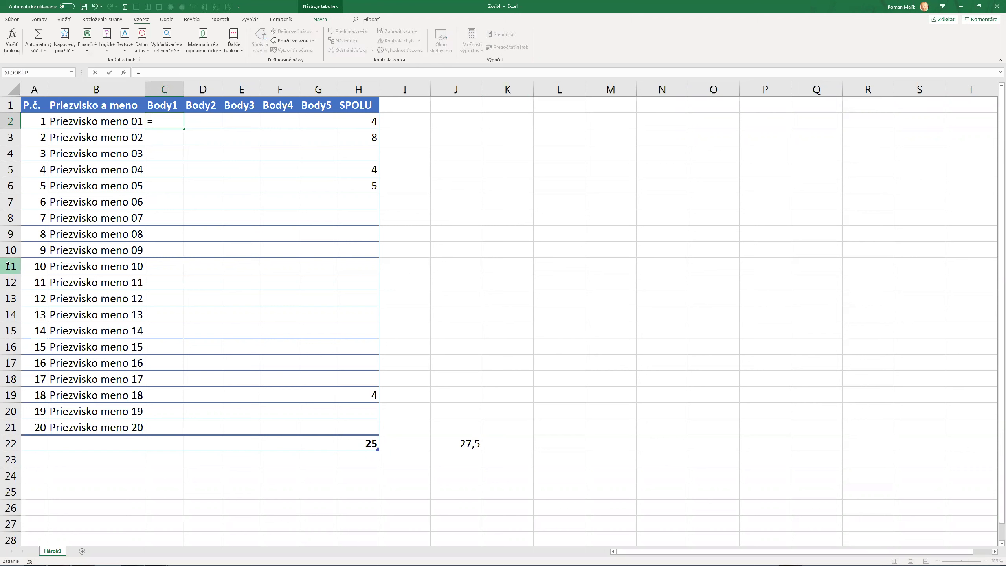
pyautogui.write('rand')
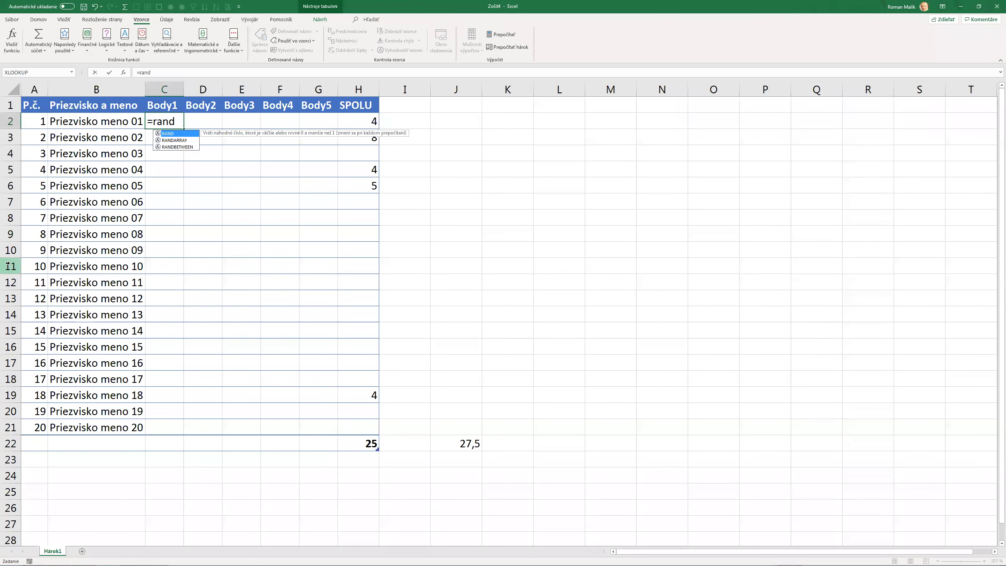
pyautogui.write('b')
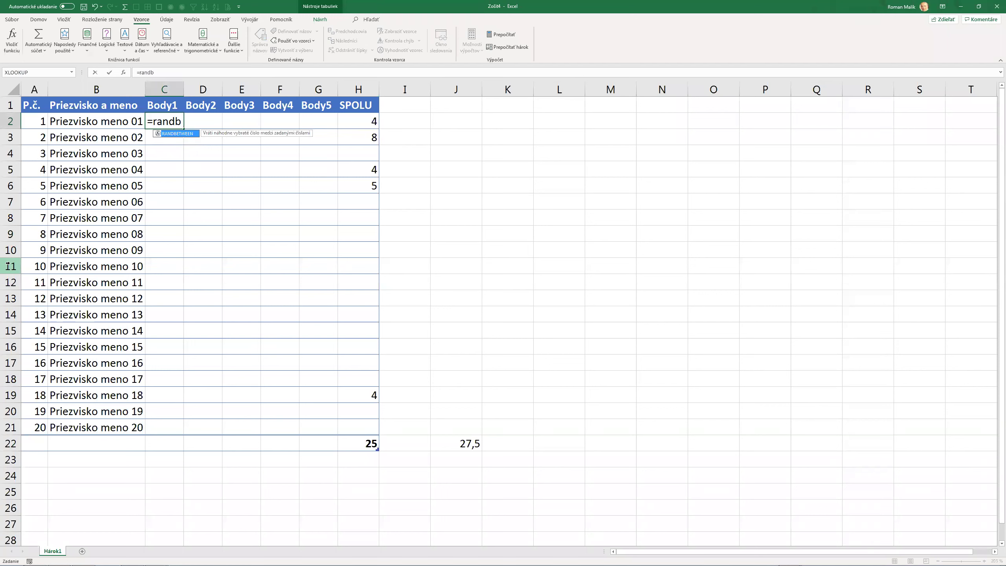
pyautogui.press('Tab')
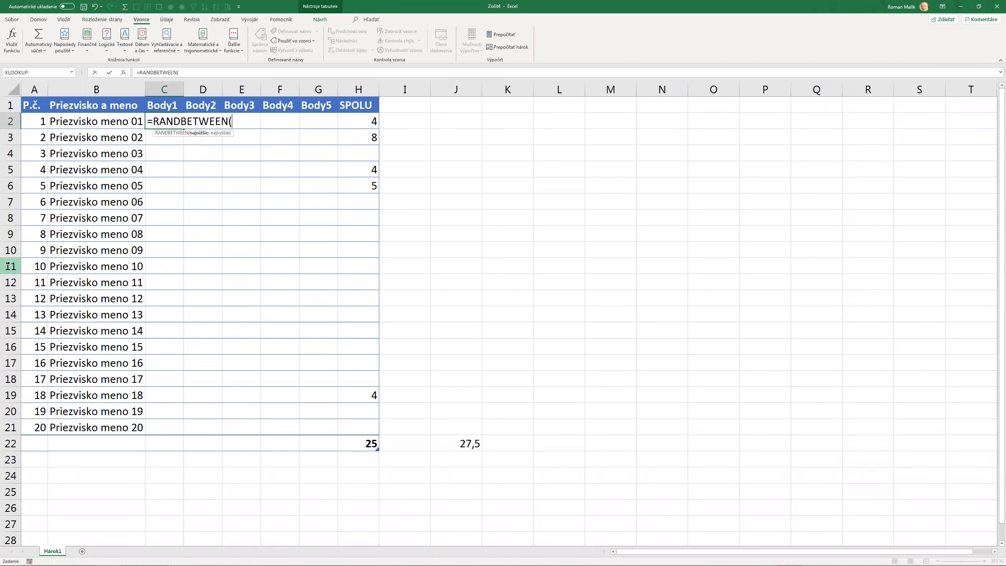
pyautogui.write('0;10')
pyautogui.press('Return')
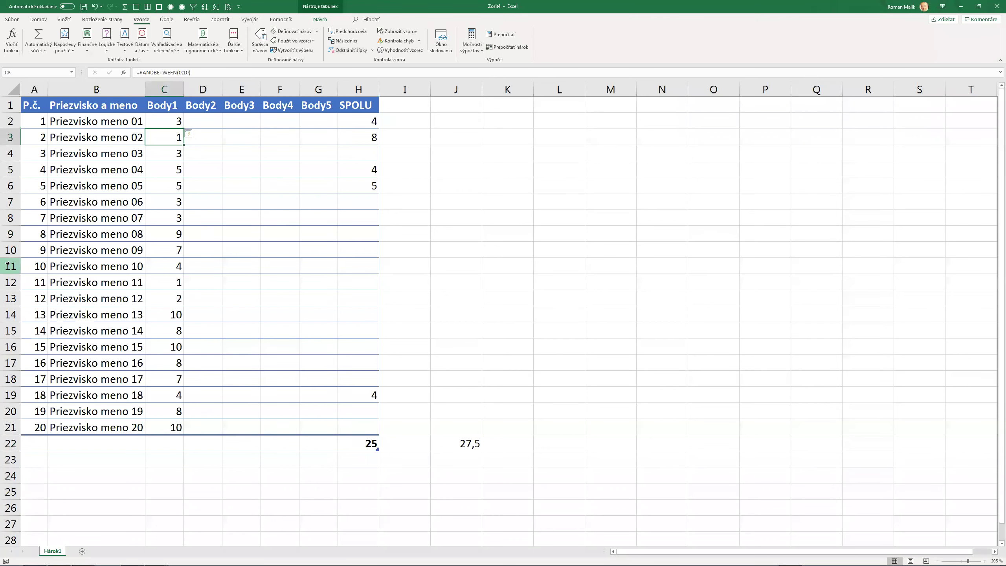
pyautogui.press('Up')
pyautogui.press('Down')
pyautogui.press('Down')
pyautogui.press('Down')
pyautogui.press('Down')
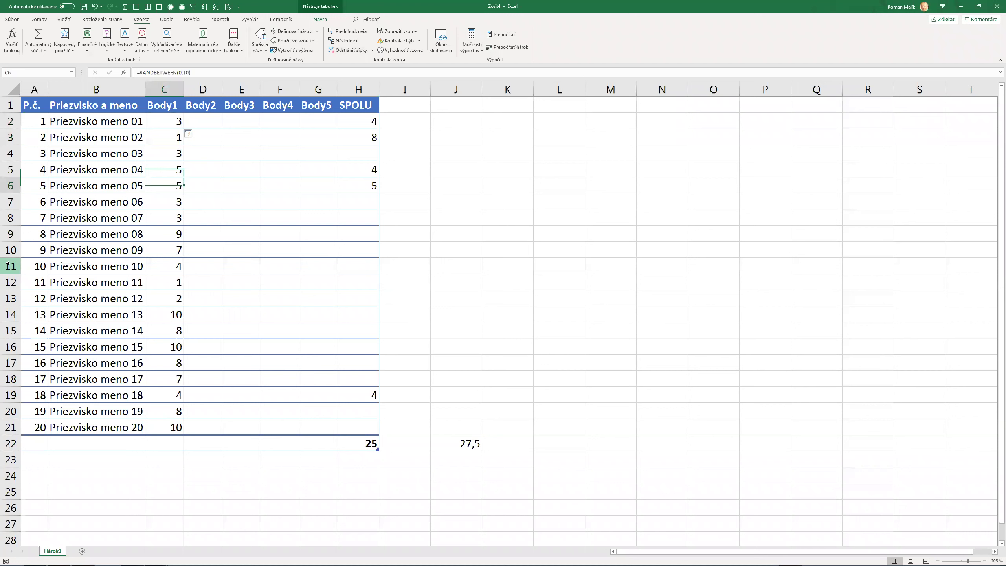
pyautogui.press('Down')
pyautogui.press('Down')
pyautogui.press('Down')
pyautogui.press('Up')
pyautogui.press('Up')
pyautogui.press('Up')
pyautogui.press('Up')
pyautogui.press('Up')
pyautogui.press('Down')
pyautogui.press('Up')
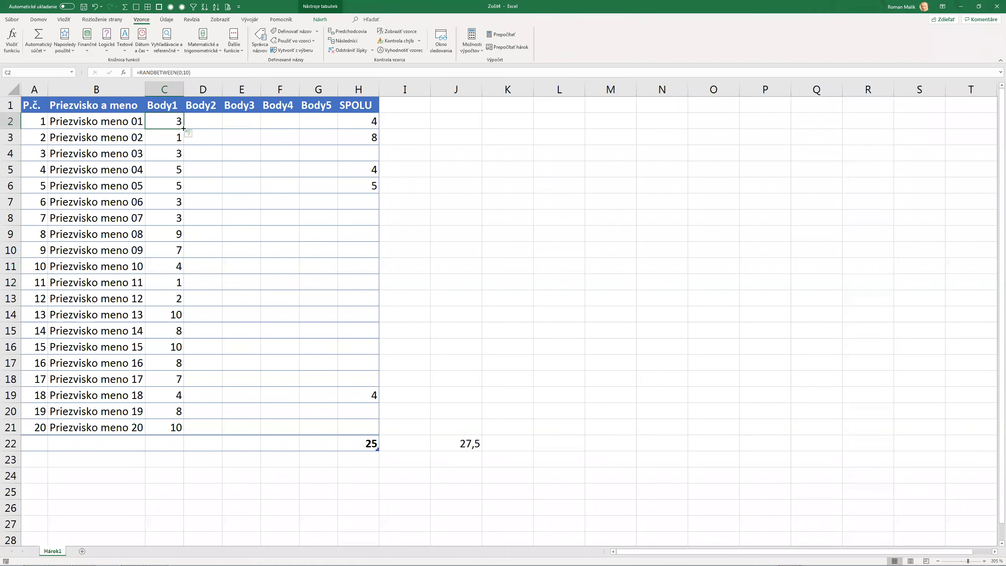
# Copy the random formula across to G2 and fill Body1–Body5 down to row 21
pyautogui.moveTo(301, 129); pyautogui.dragTo(329, 128)
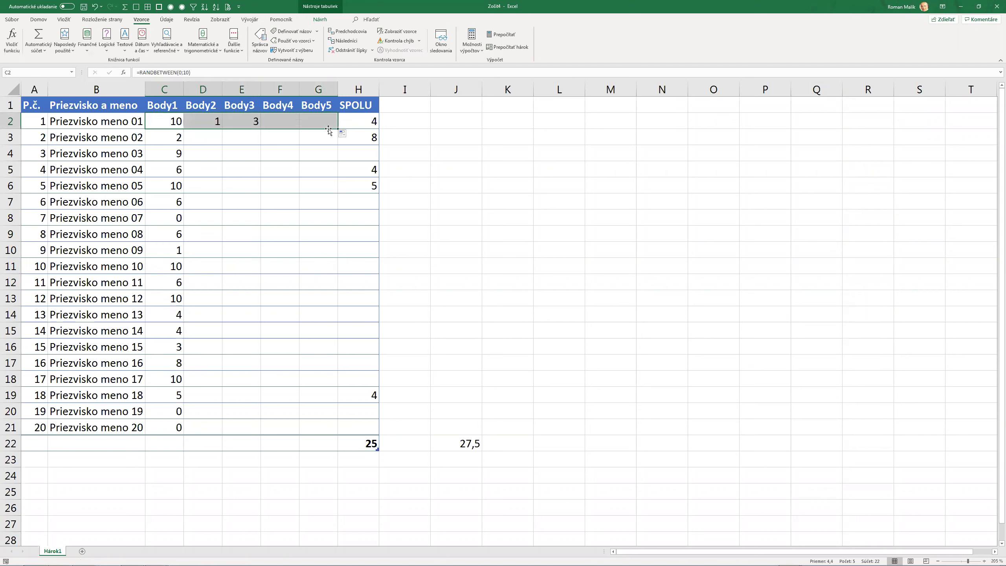
pyautogui.press('Return')
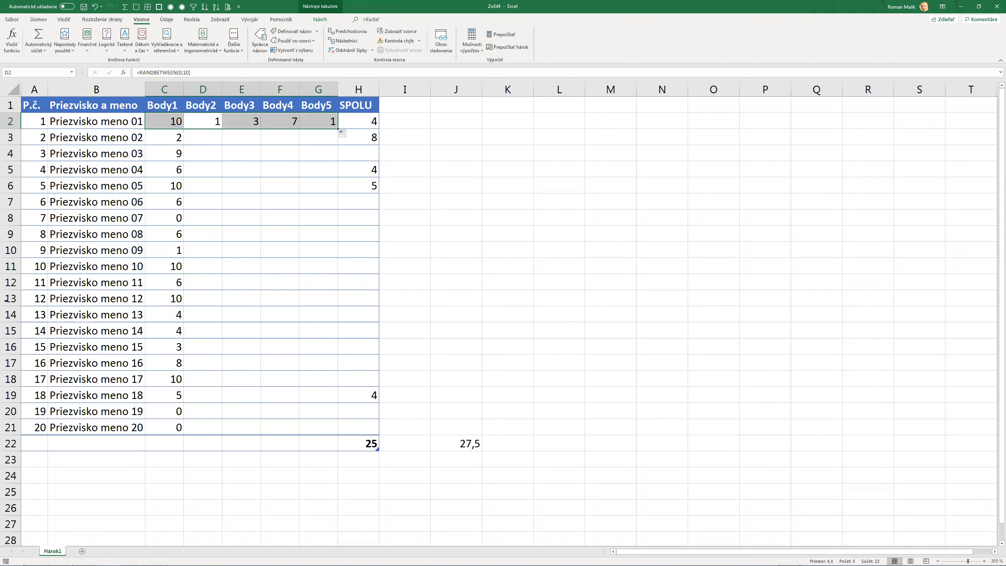
pyautogui.press('Down')
pyautogui.press('Up')
pyautogui.press('F2')
pyautogui.press('Return')
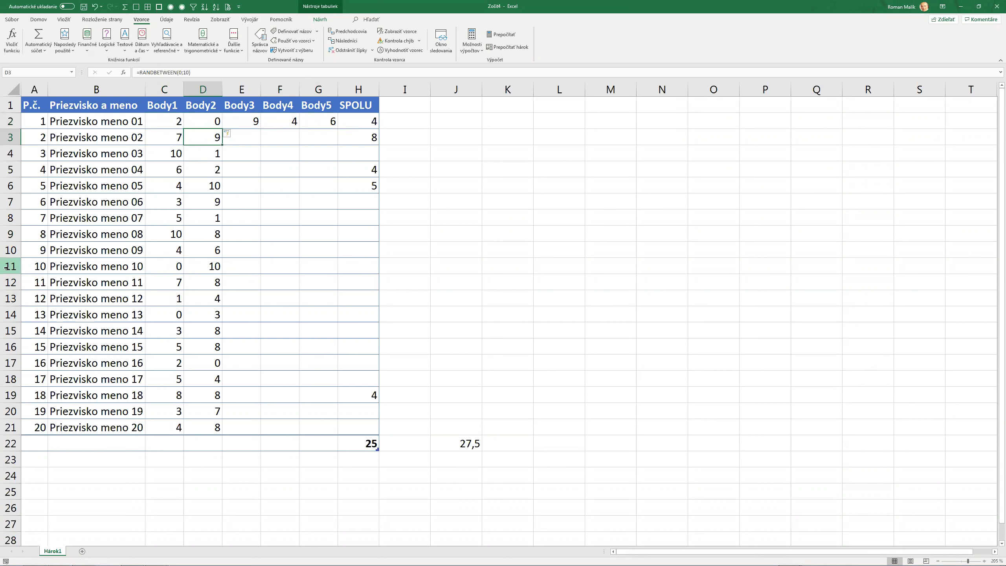
pyautogui.moveTo(254, 122); pyautogui.dragTo(328, 120)
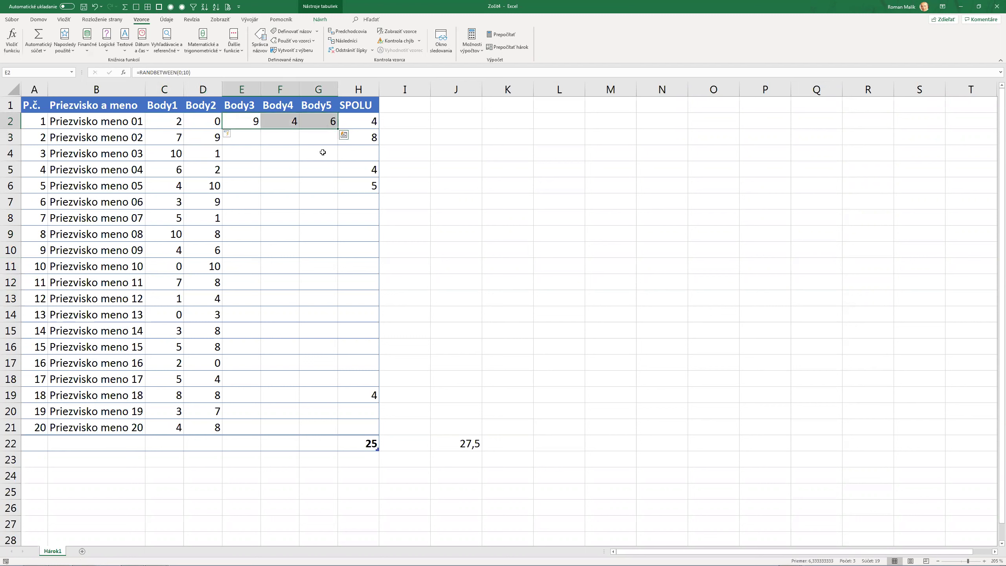
pyautogui.doubleClick(337, 128)
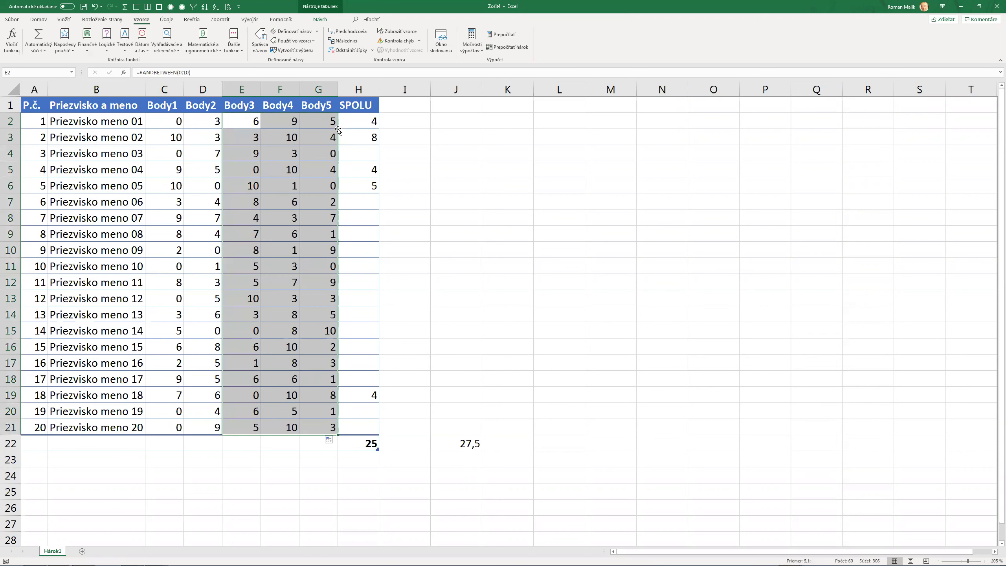
pyautogui.click(288, 173)
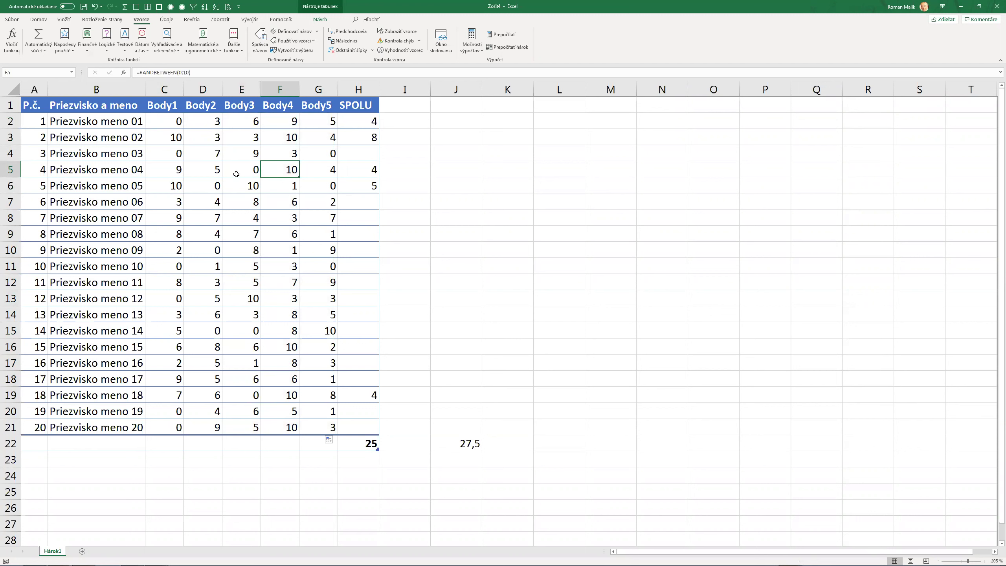
# Enter =SUM of Body1 to Body5 in H2, totalling 16
pyautogui.click(368, 124)
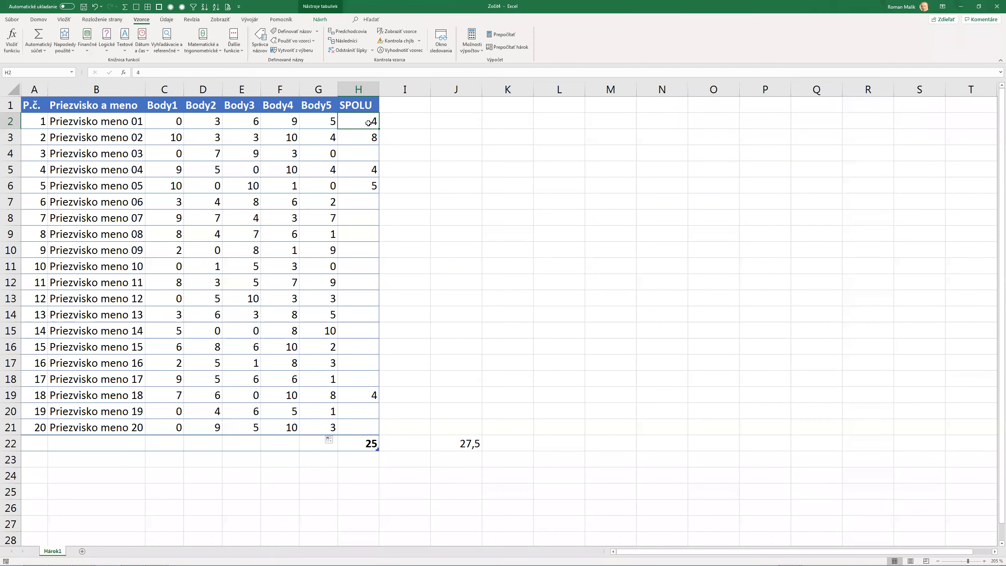
pyautogui.write('=sum')
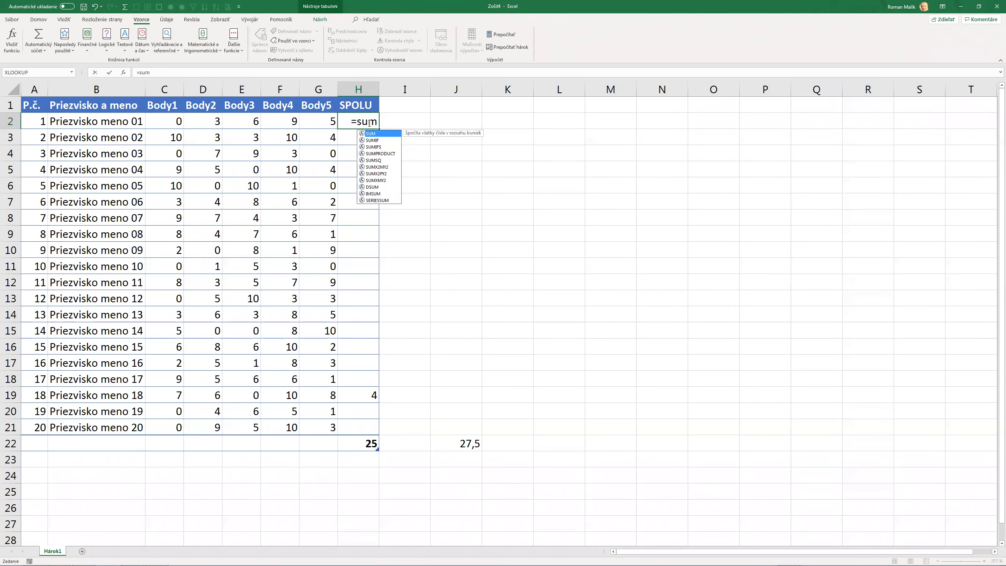
pyautogui.write('(')
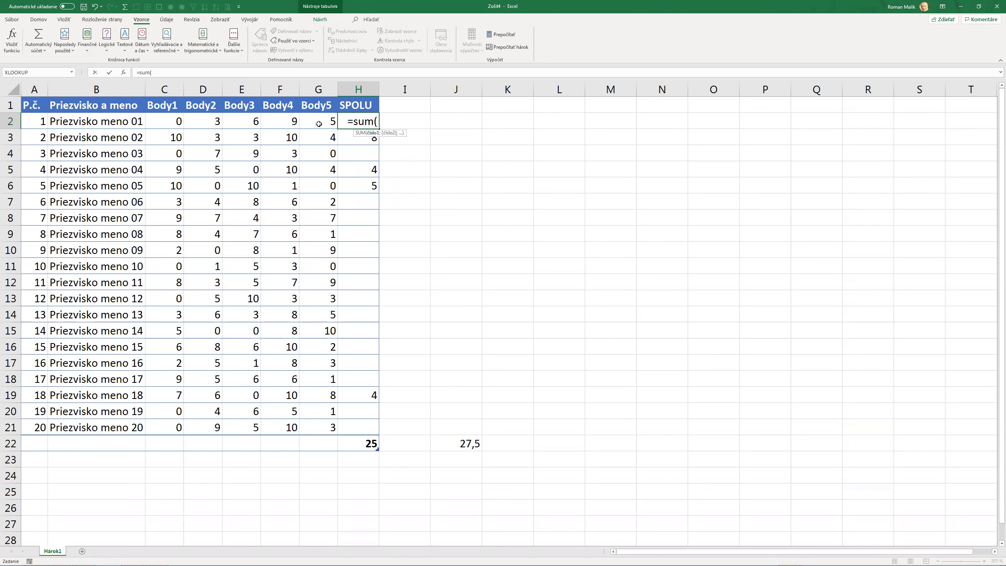
pyautogui.moveTo(321, 123); pyautogui.dragTo(202, 122)
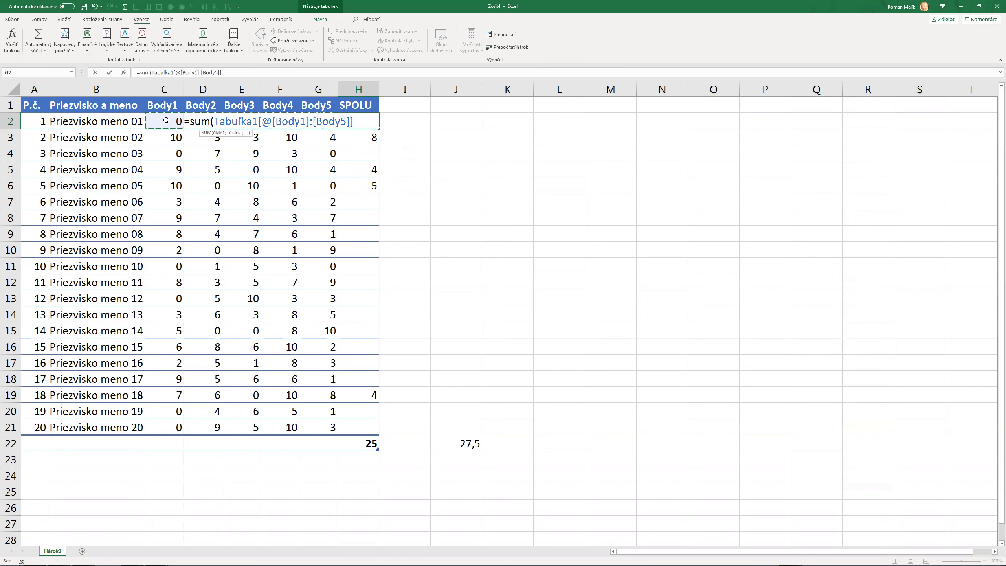
pyautogui.press('Return')
pyautogui.press('Up')
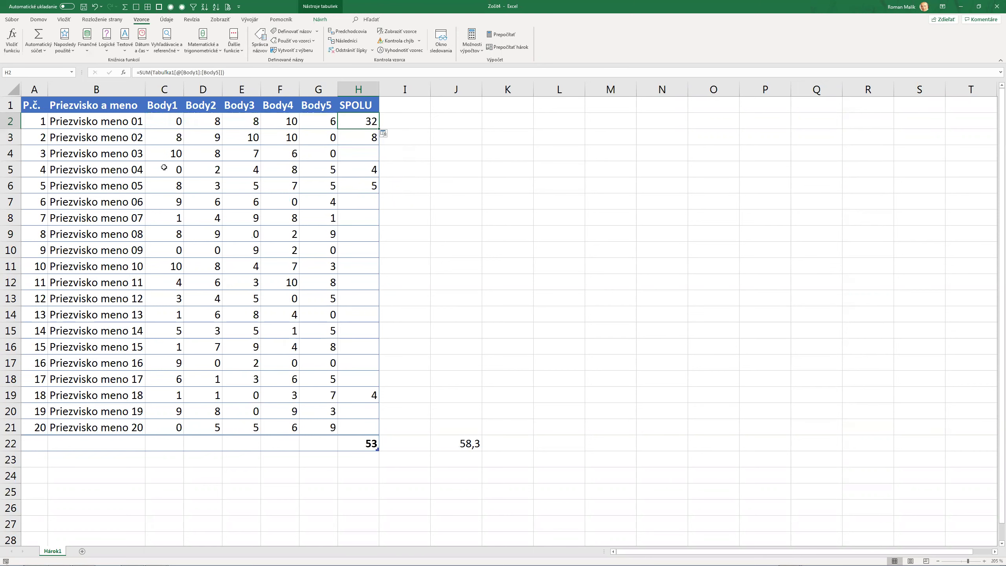
pyautogui.press('F2')
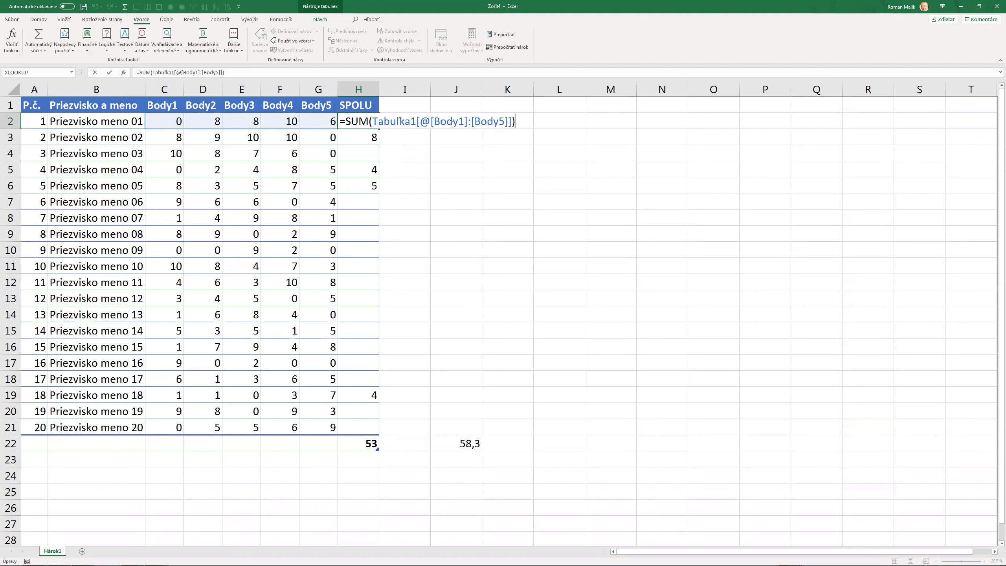
pyautogui.doubleClick(428, 121)
pyautogui.click(497, 122)
pyautogui.press('Return')
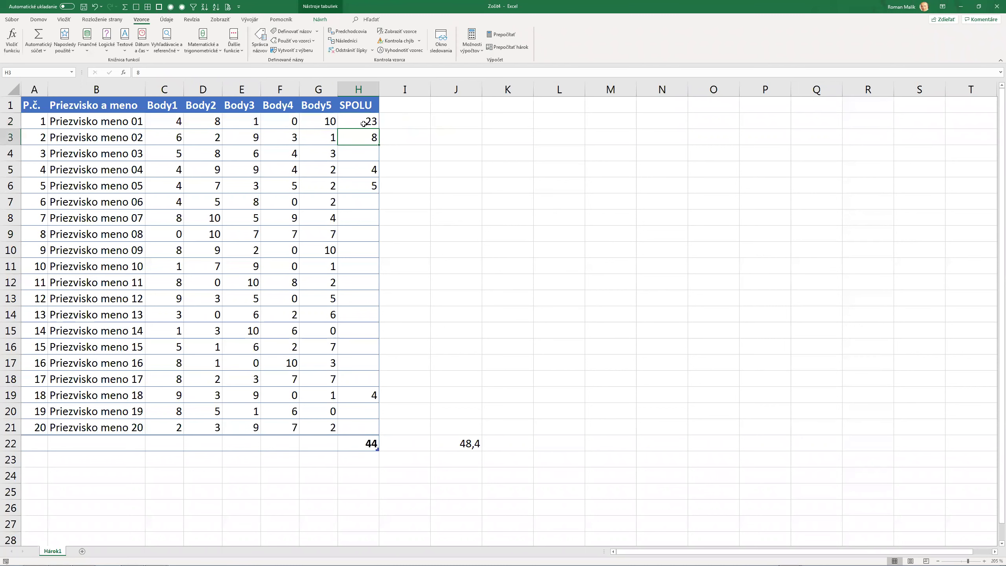
# Fill the H2 total formula down to H21
pyautogui.click(363, 124)
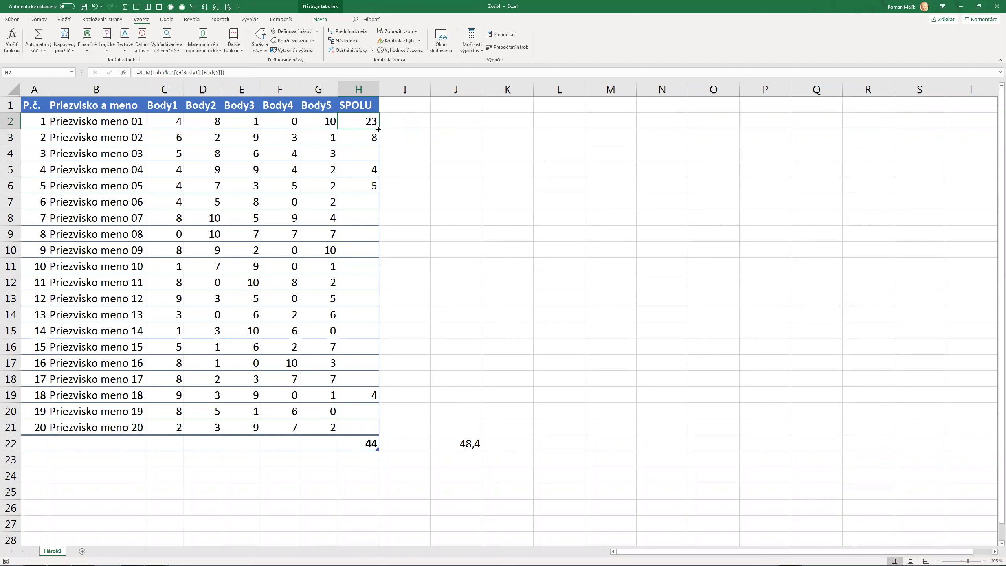
pyautogui.moveTo(380, 131)
pyautogui.mouseDown()
pyautogui.moveTo(373, 185)
pyautogui.moveTo(373, 106)
pyautogui.moveTo(370, 119)
pyautogui.mouseUp()
pyautogui.press('F2')
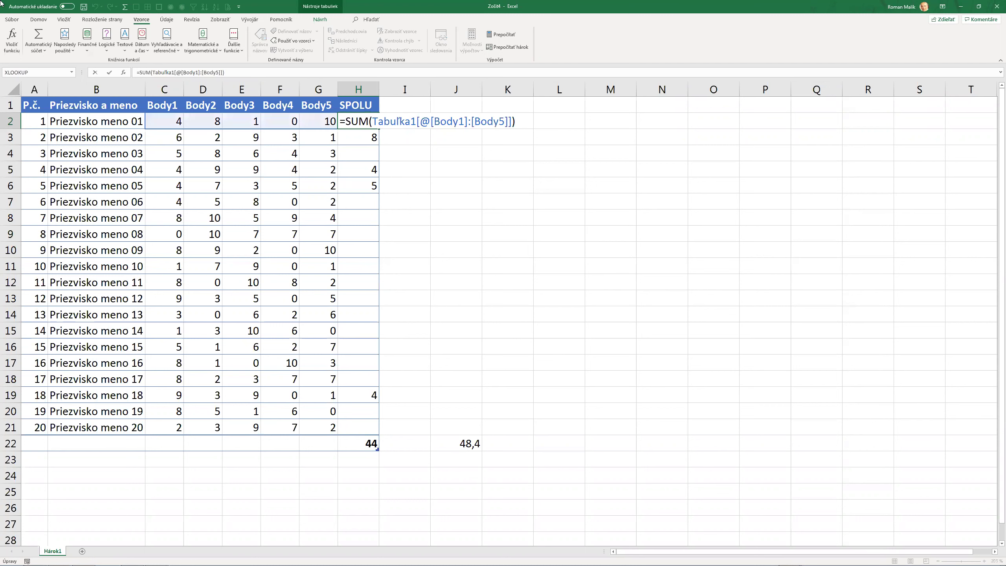
pyautogui.press('Return')
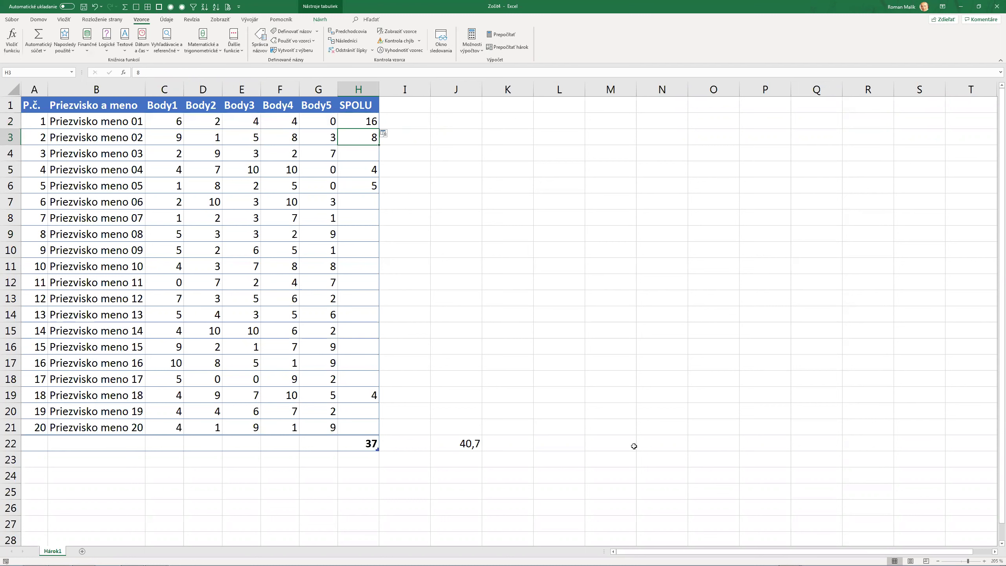
pyautogui.click(374, 122)
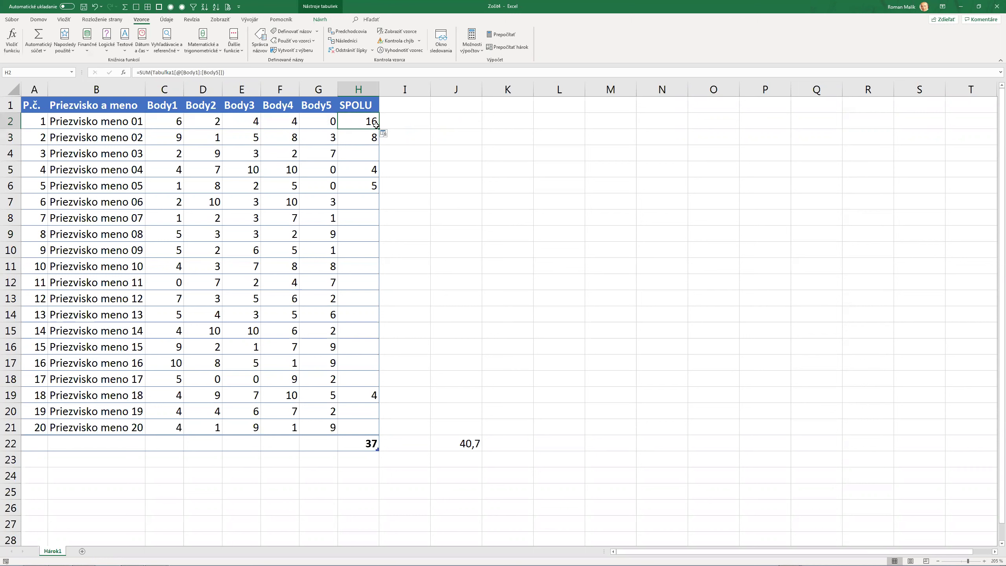
pyautogui.moveTo(379, 129); pyautogui.dragTo(375, 429)
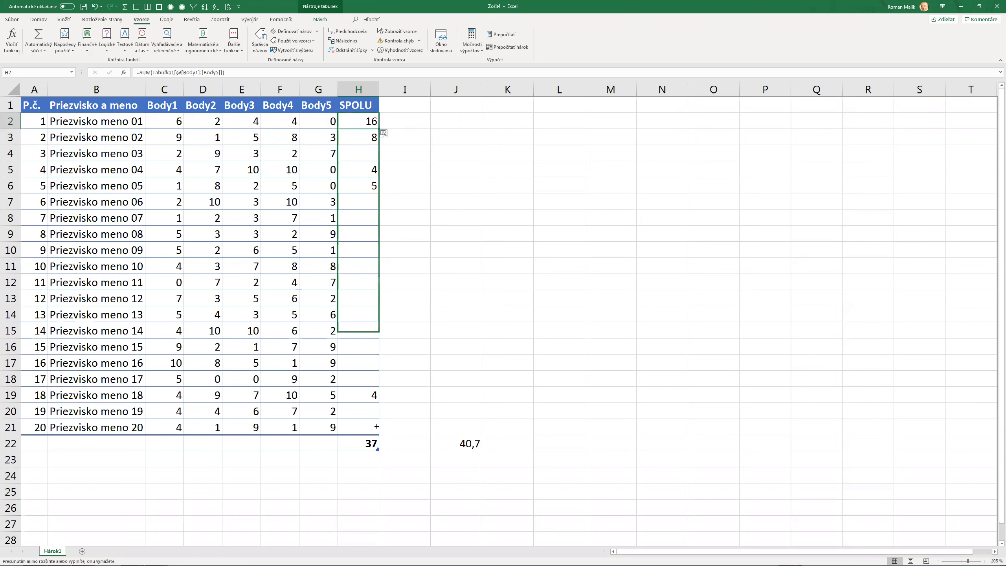
# Clear J22 and change H22 to =AVERAGE(BodySpolu), showing 26,2
pyautogui.click(452, 442)
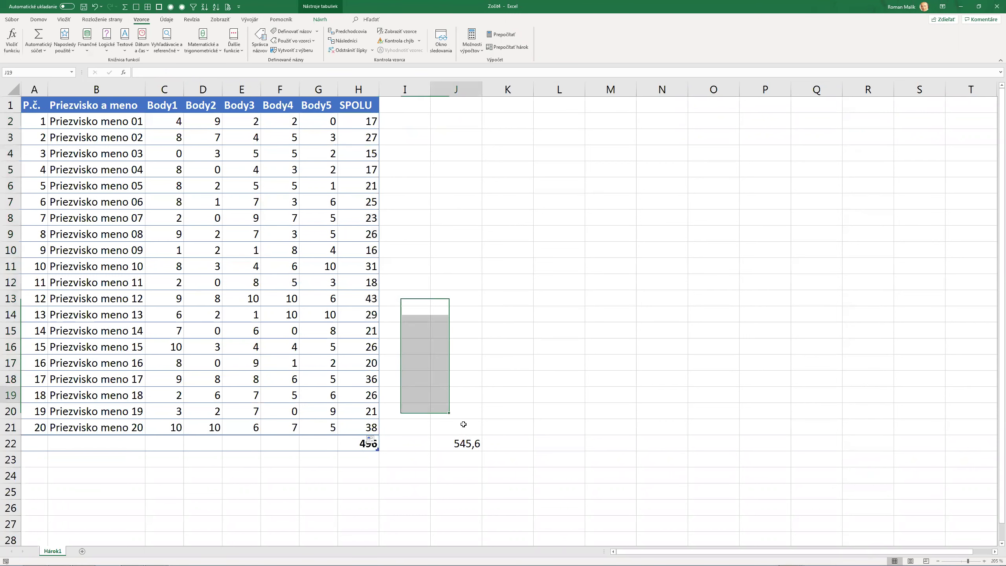
pyautogui.press('Delete')
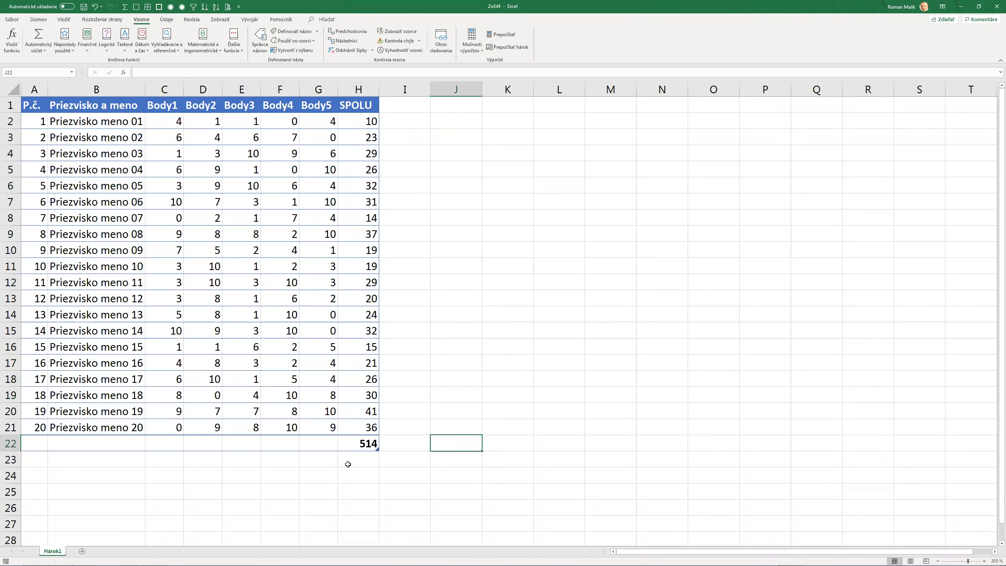
pyautogui.click(368, 442)
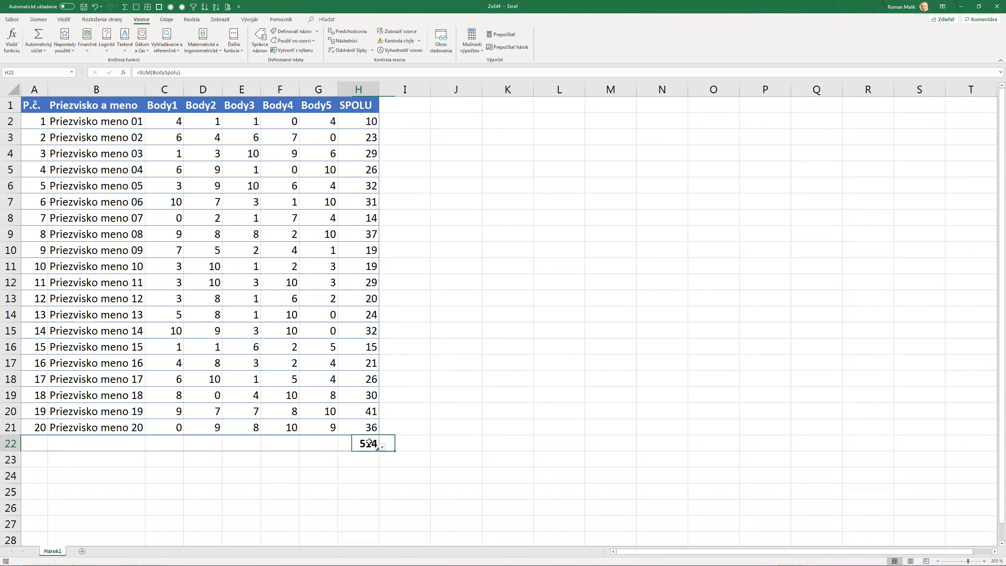
pyautogui.press('F2')
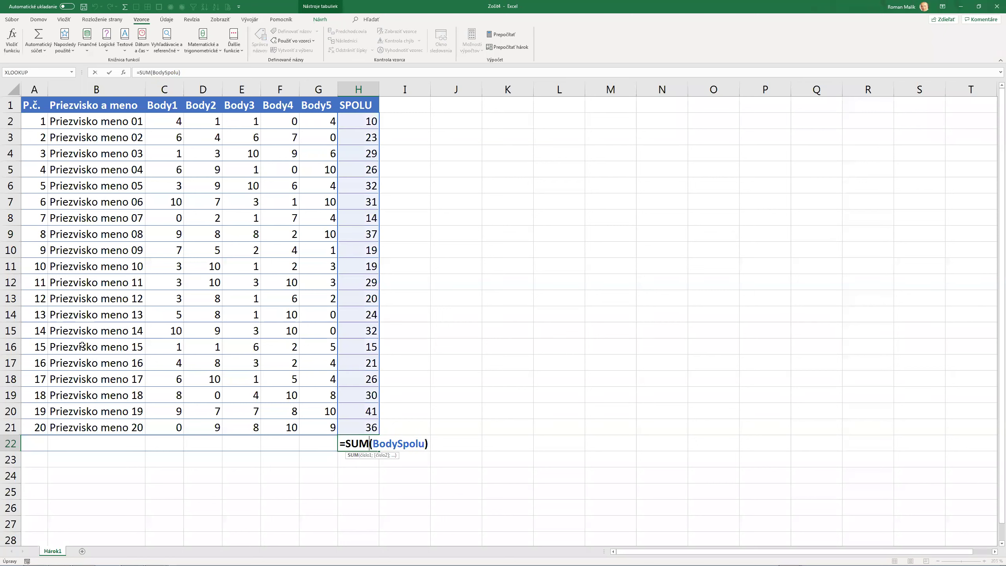
pyautogui.press('BackSpace')
pyautogui.press('BackSpace')
pyautogui.press('BackSpace')
pyautogui.write('average')
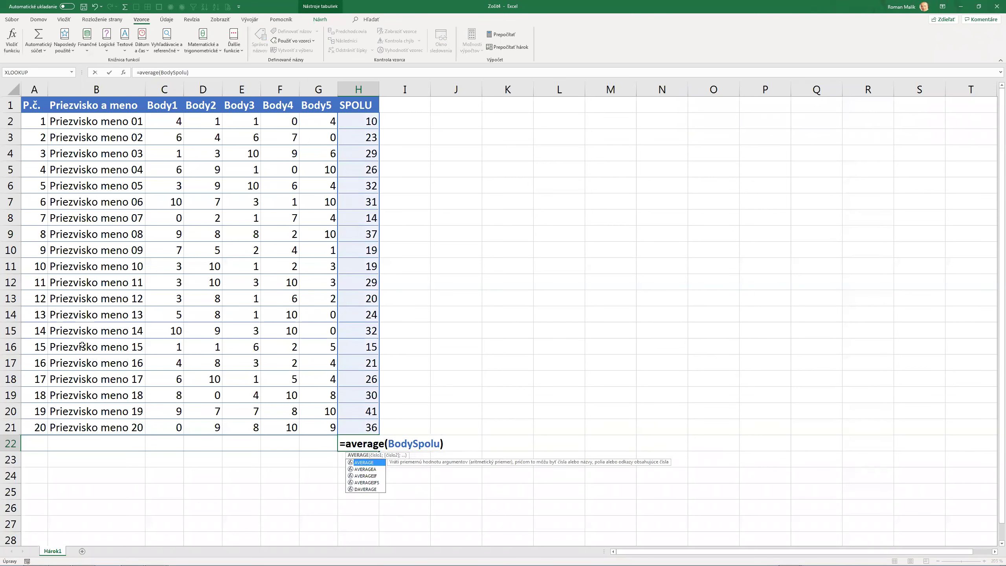
pyautogui.hotkey('ctrl', 'Return')
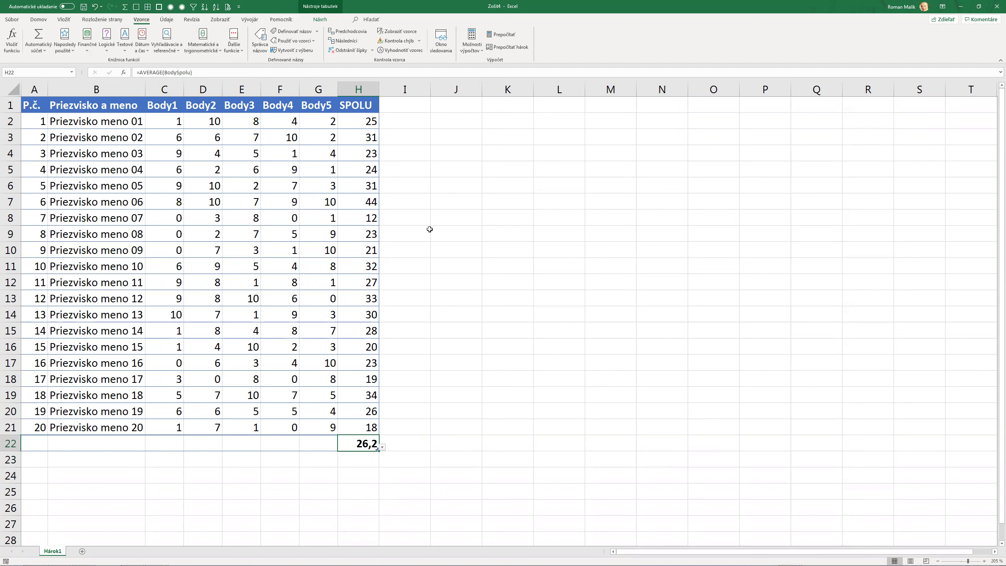
pyautogui.click(374, 201)
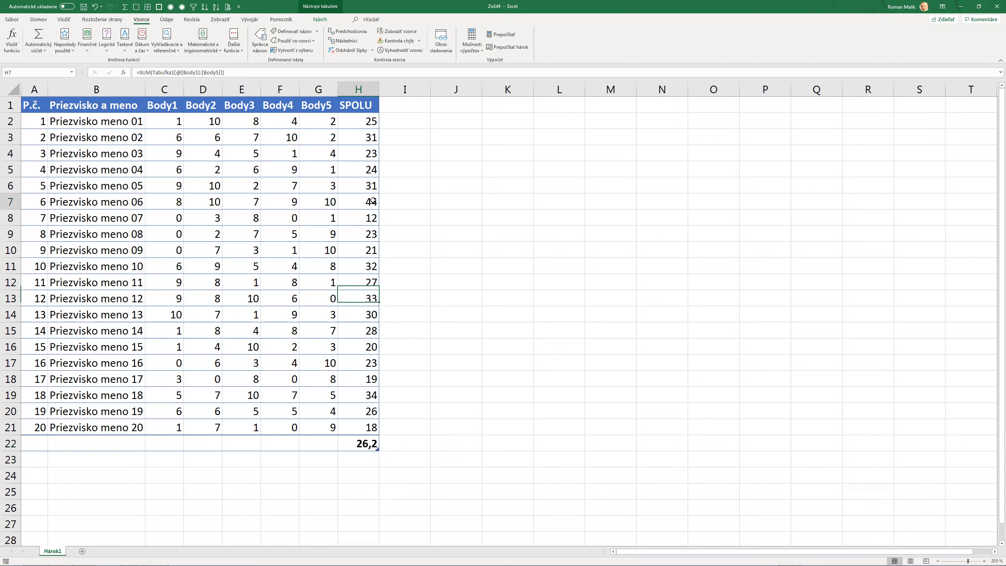
pyautogui.click(364, 33)
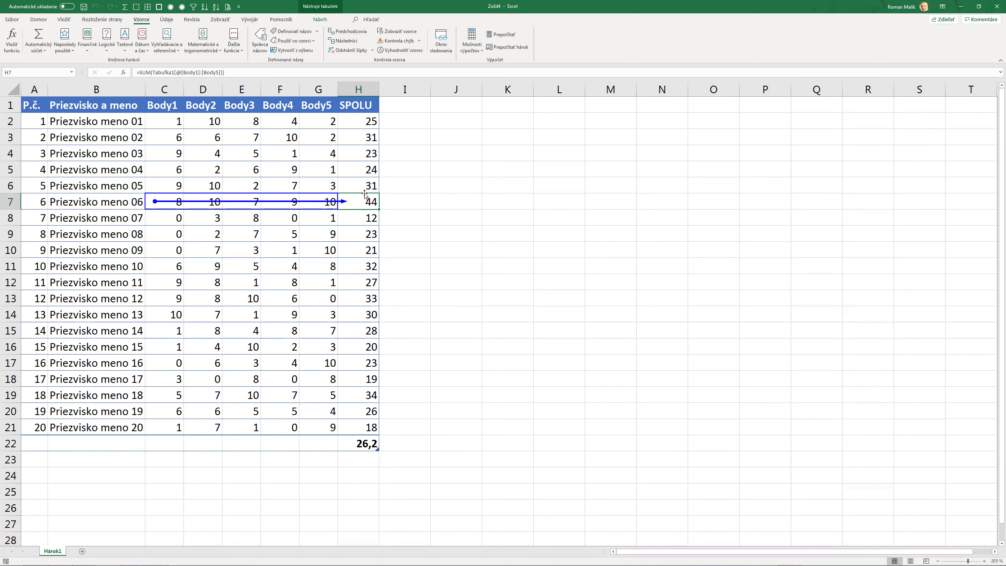
pyautogui.click(344, 41)
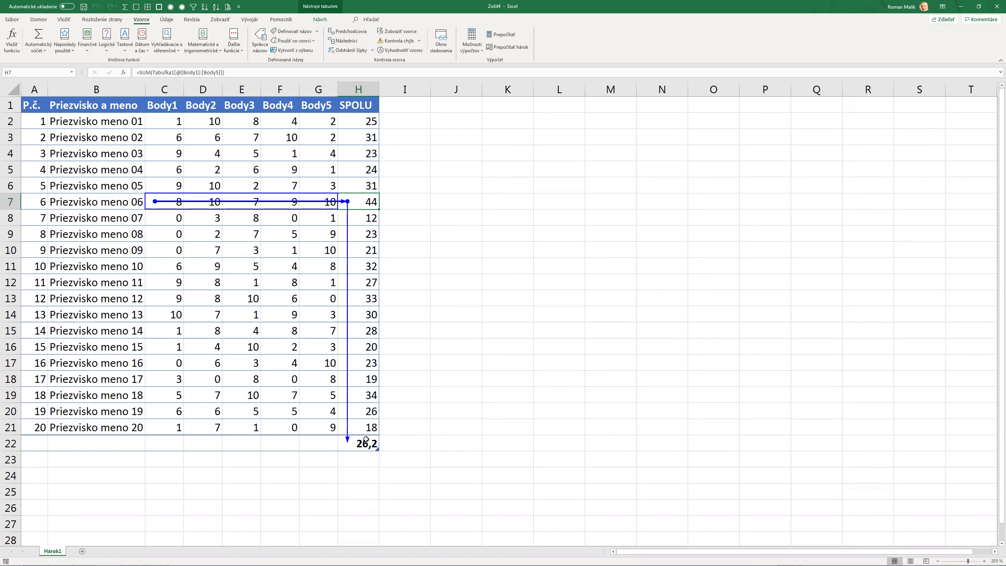
pyautogui.click(351, 51)
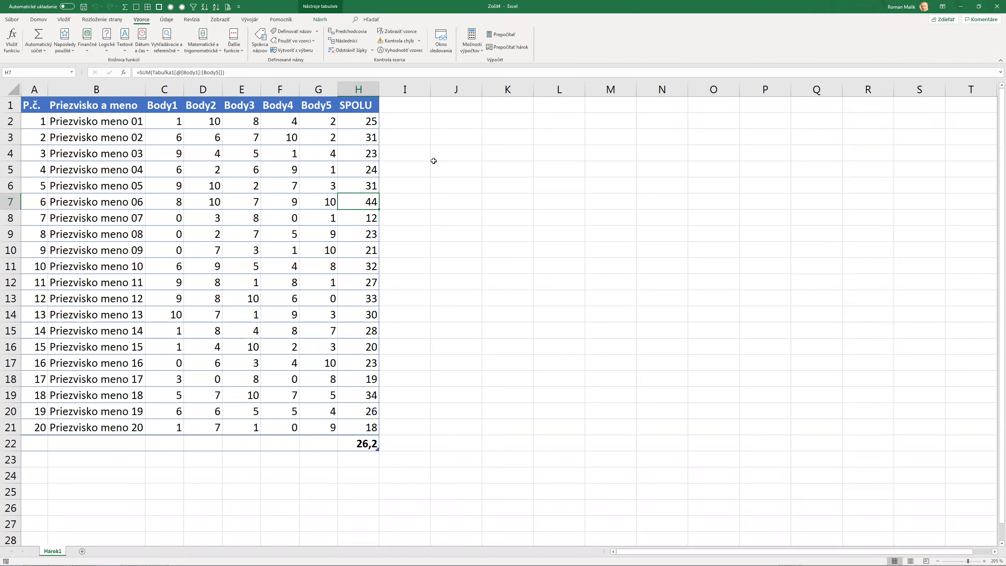
# Display the table's formulas and AutoFit all columns to their contents
pyautogui.click(398, 36)
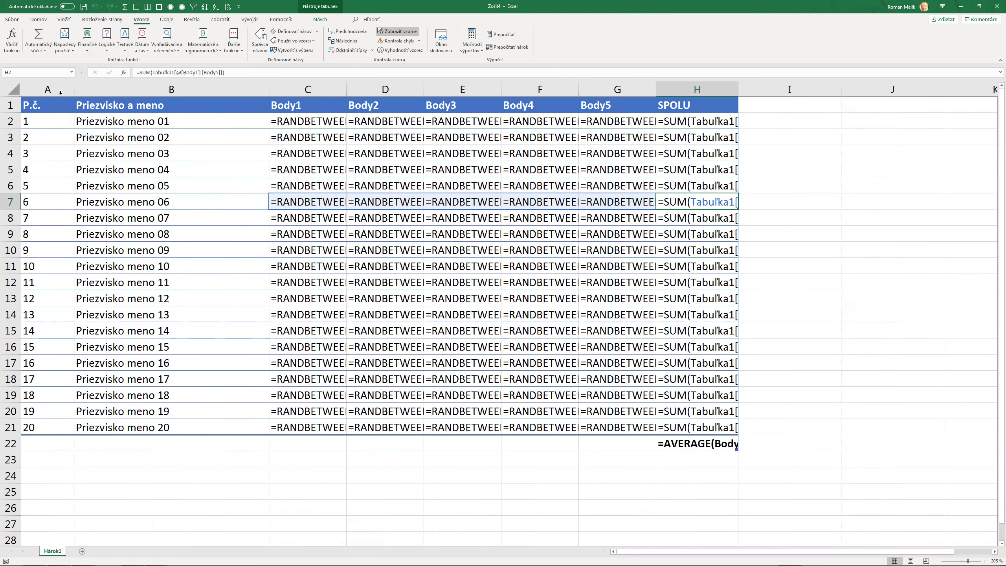
pyautogui.hotkey('ctrl', 'a')
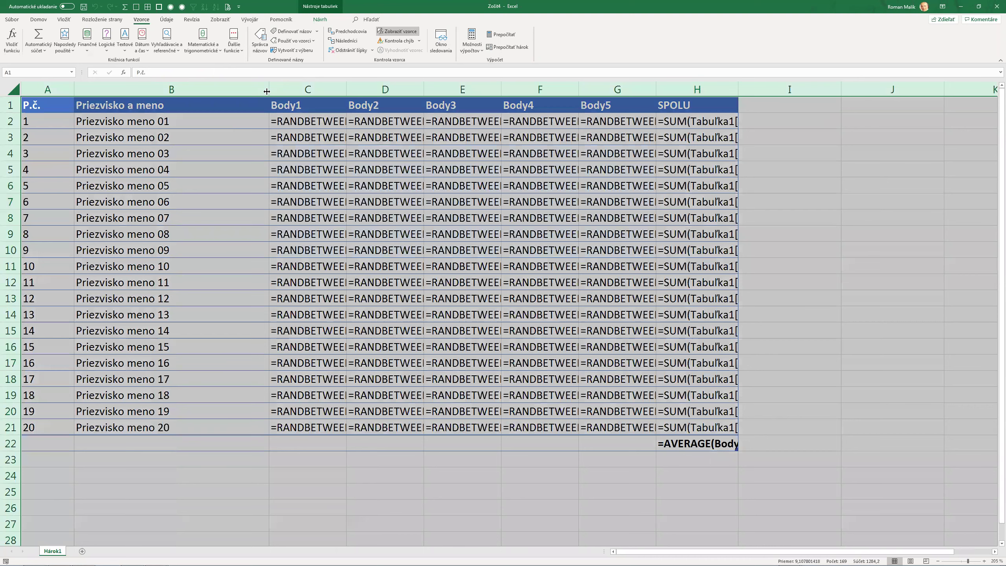
pyautogui.doubleClick(266, 91)
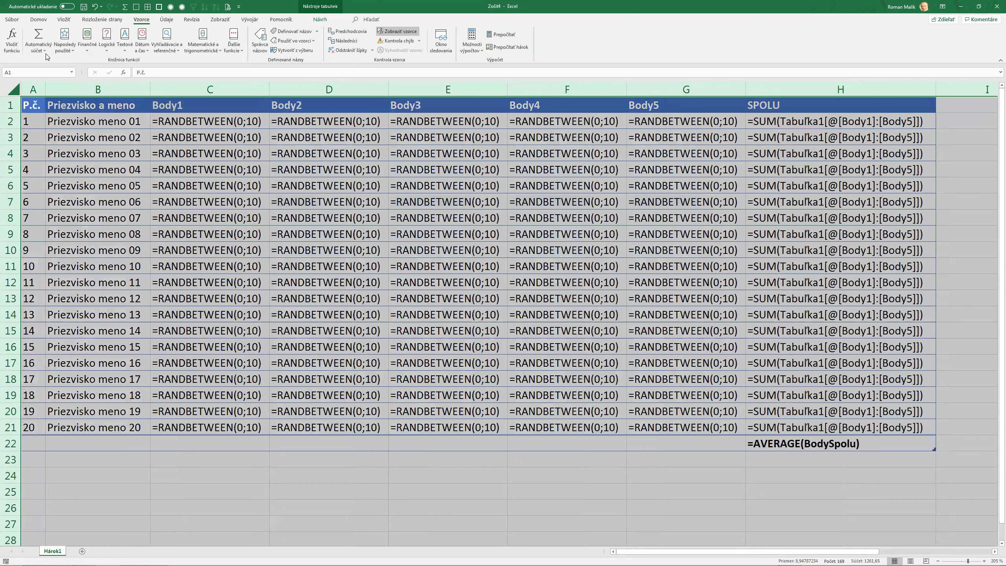
pyautogui.hotkey('ctrl', 'Right')
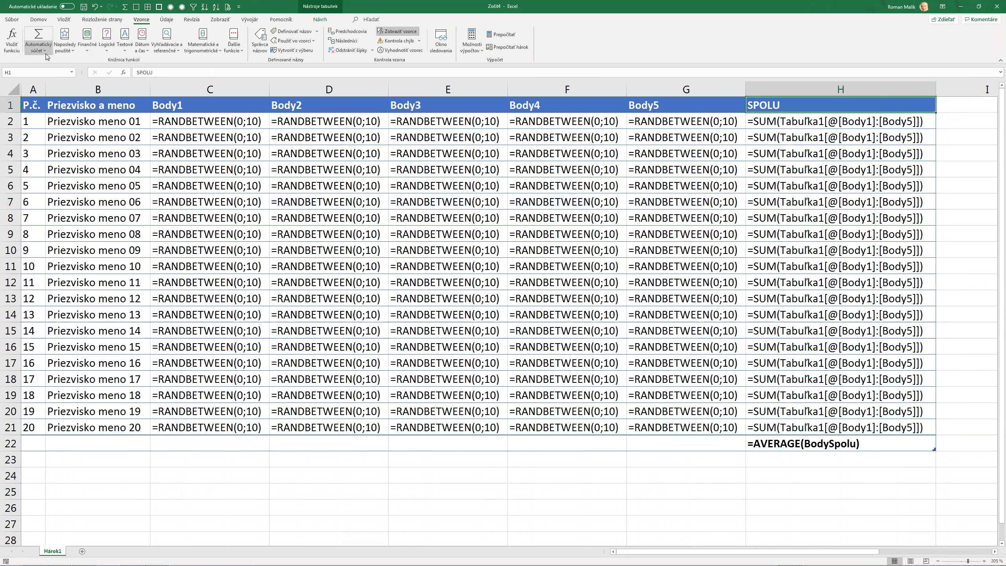
pyautogui.press('Left')
pyautogui.press('Left')
pyautogui.press('Left')
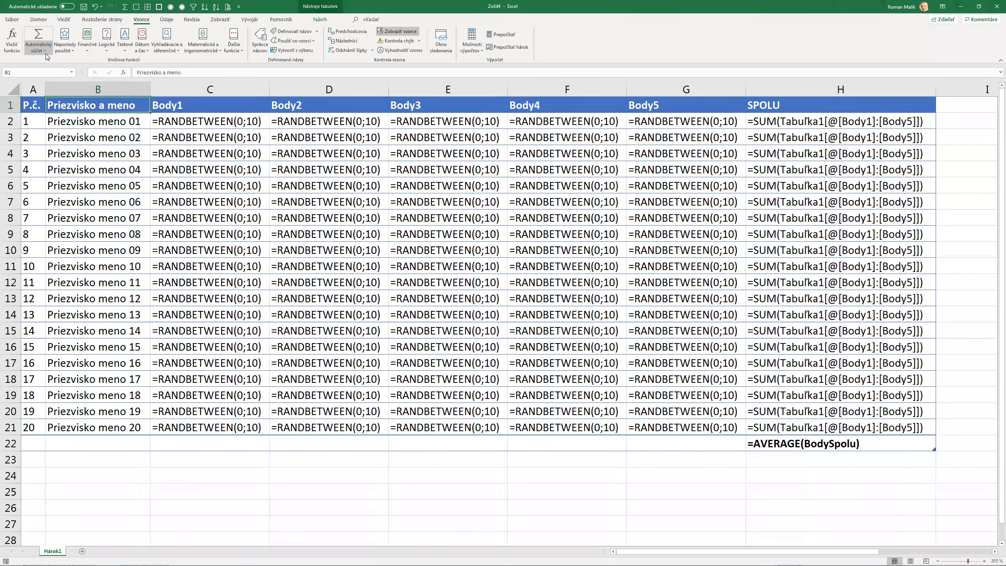
# Toggle the sheet back from formulas to calculated values
pyautogui.hotkey('ctrl', '`')
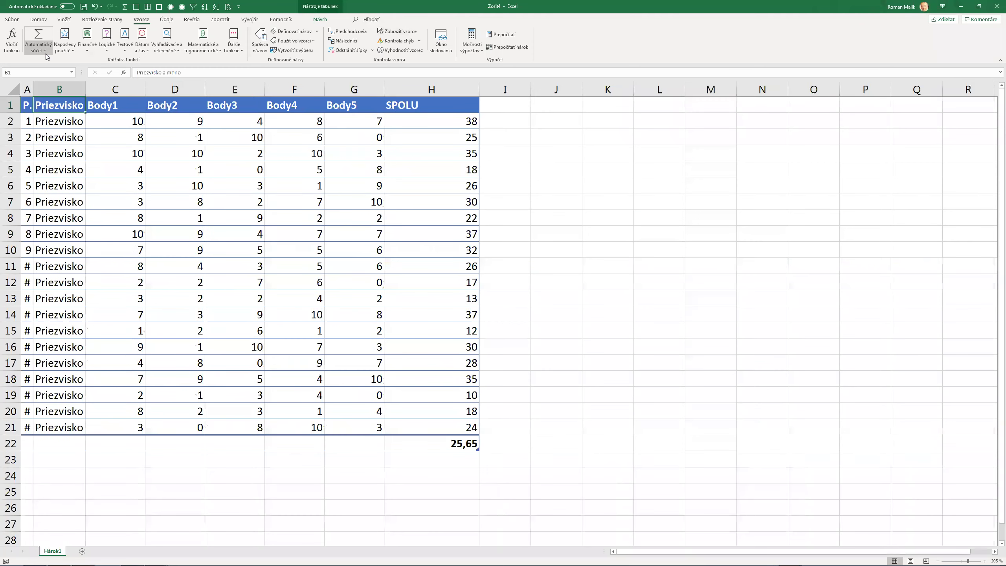
pyautogui.hotkey('ctrl', '`')
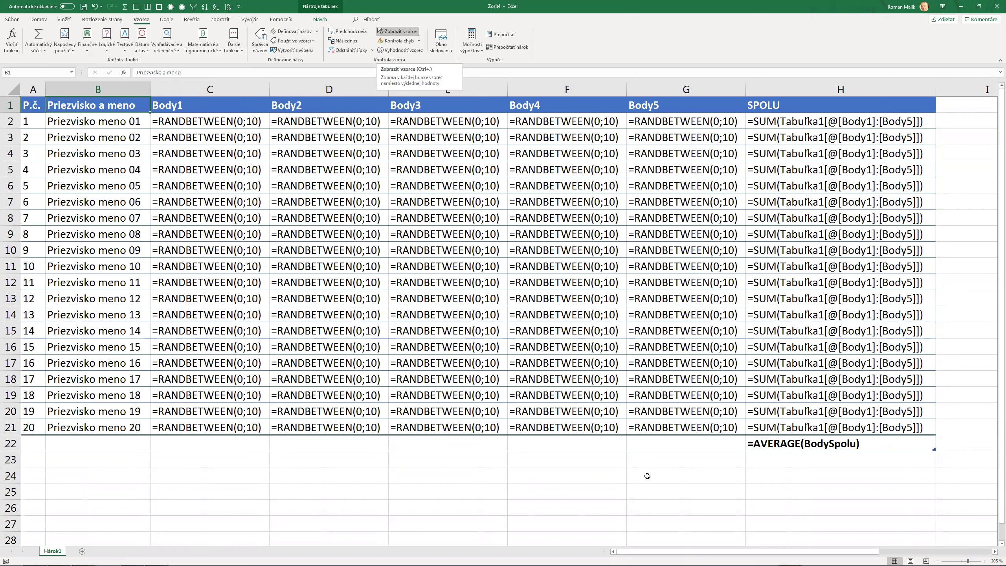
pyautogui.click(412, 34)
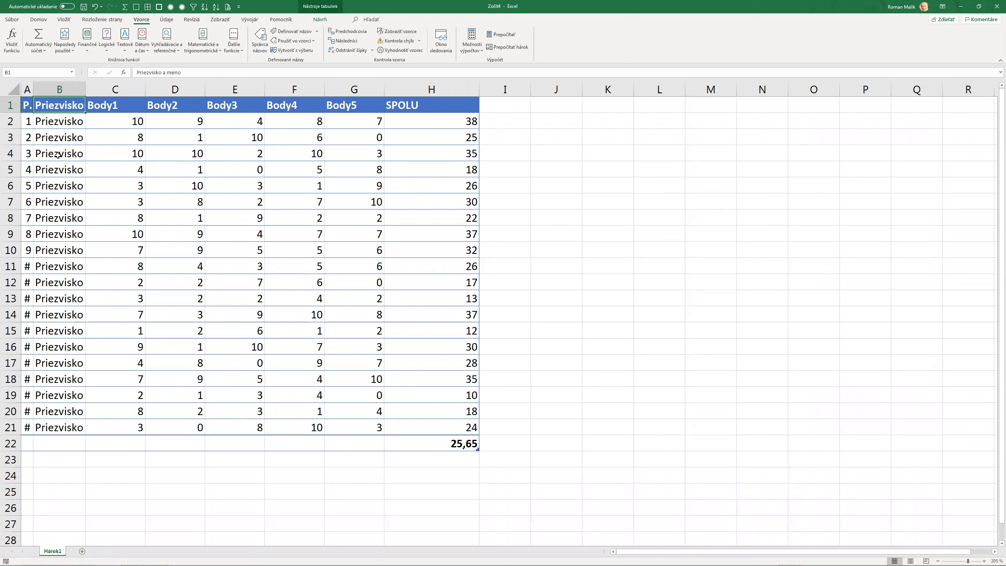
# Select the whole sheet and AutoFit every column so names and scores show fully
pyautogui.click(14, 89)
pyautogui.moveTo(88, 88); pyautogui.dragTo(88, 88)
pyautogui.doubleClick(88, 88)
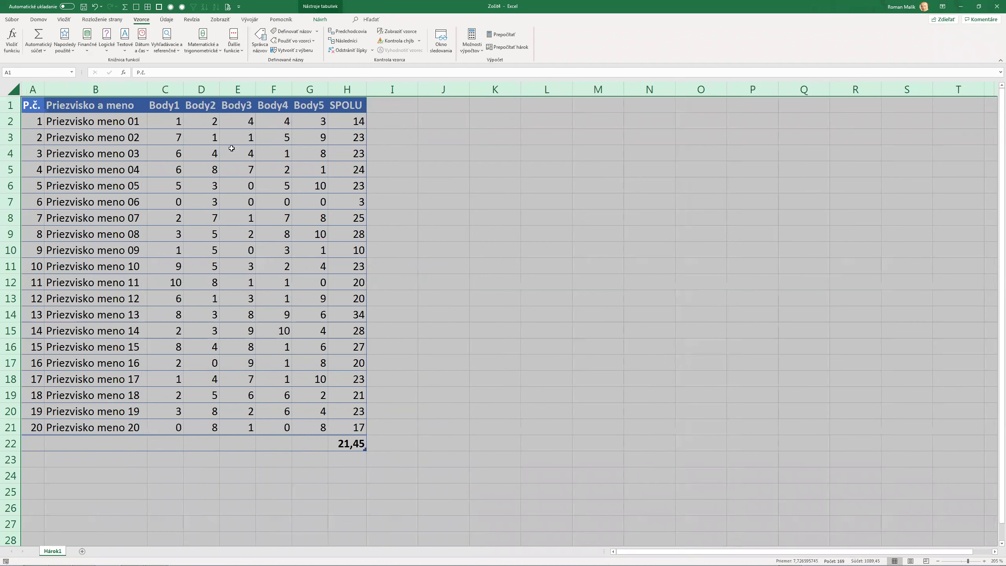
pyautogui.moveTo(521, 165); pyautogui.dragTo(479, 149)
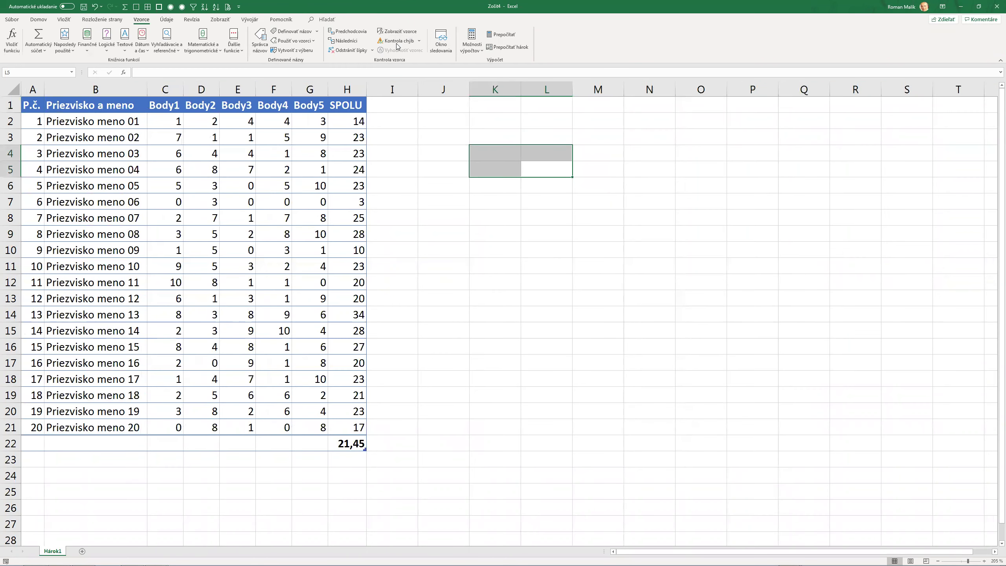
# Run Error Checking across the sheet, dismiss the message, and select empty cell L3
pyautogui.click(396, 41)
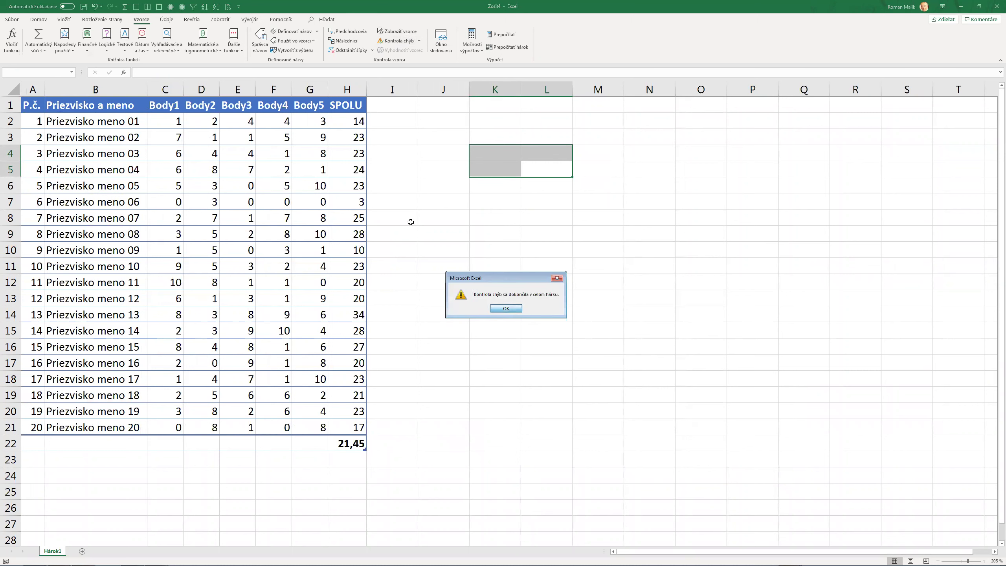
pyautogui.press('Return')
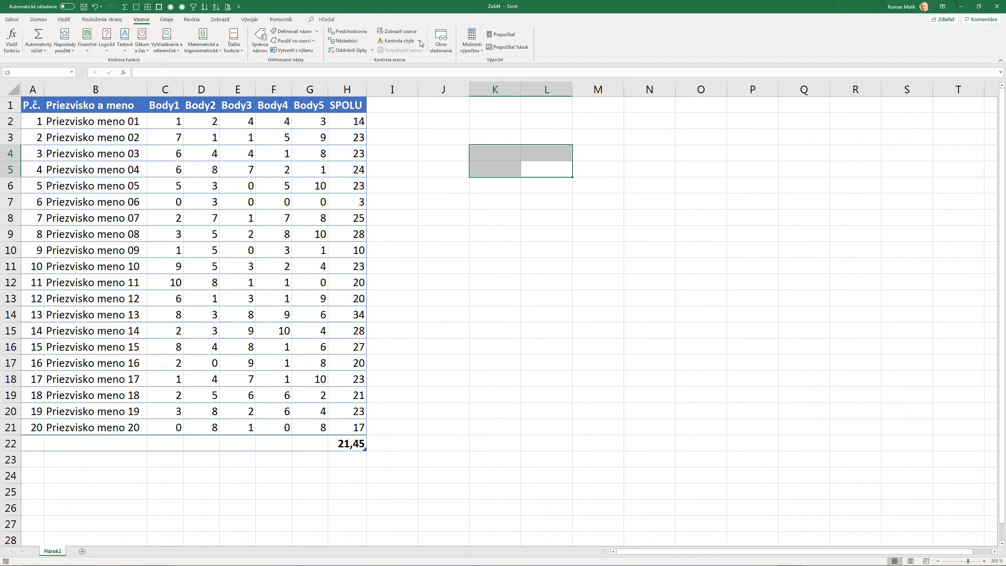
pyautogui.press('Down')
pyautogui.press('Down')
pyautogui.press('Left')
pyautogui.press('Left')
pyautogui.press('Down')
pyautogui.press('Down')
pyautogui.press('Down')
pyautogui.press('Right')
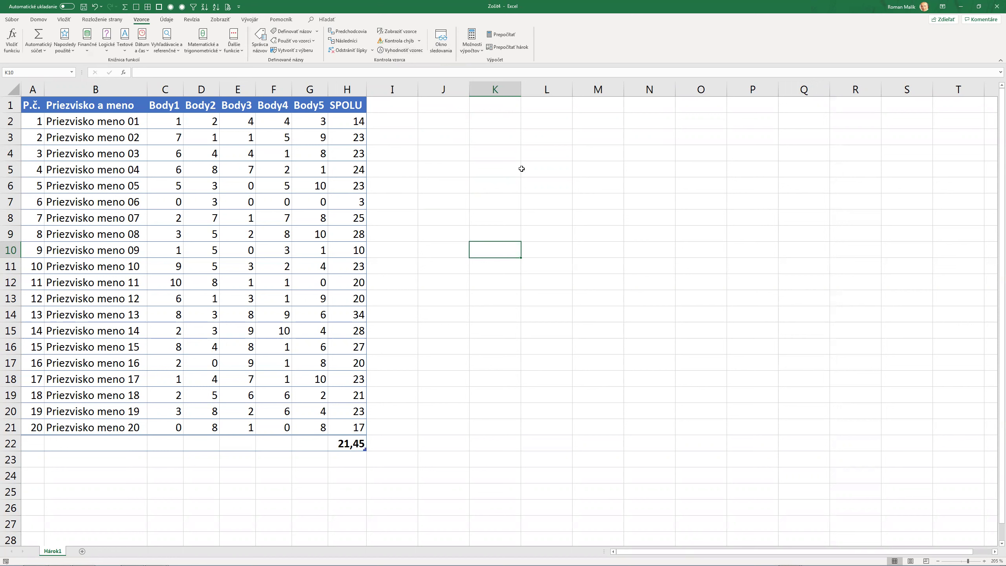
pyautogui.click(527, 137)
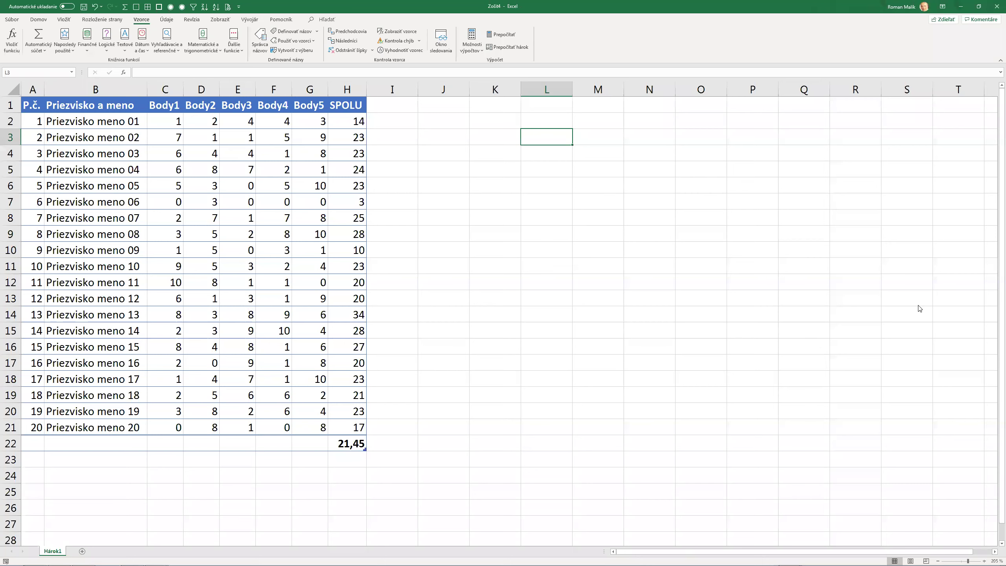
# Launch Paint, enlarge the blank canvas and choose the third, thicker brush width
pyautogui.press('super')
pyautogui.write('ski')
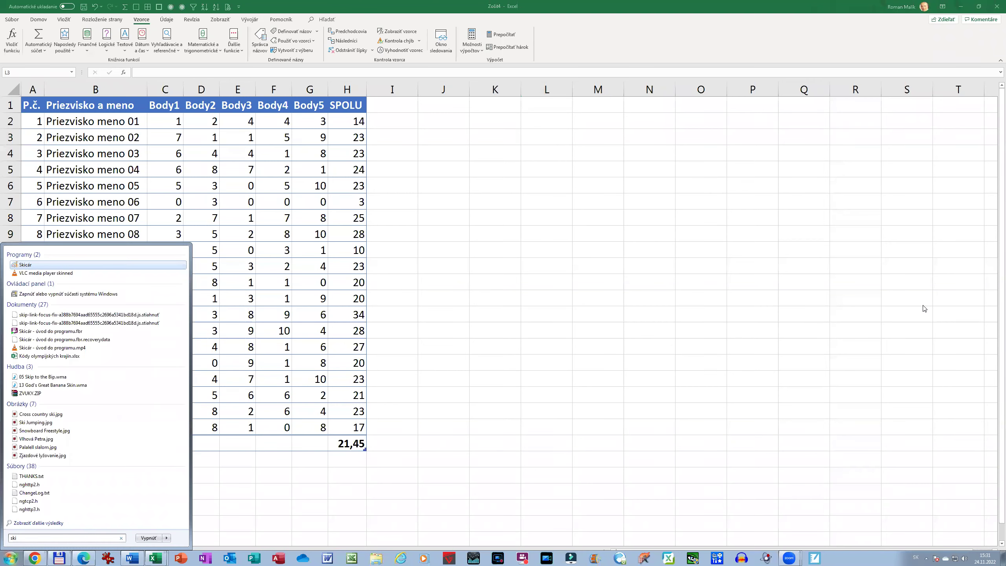
pyautogui.press('Return')
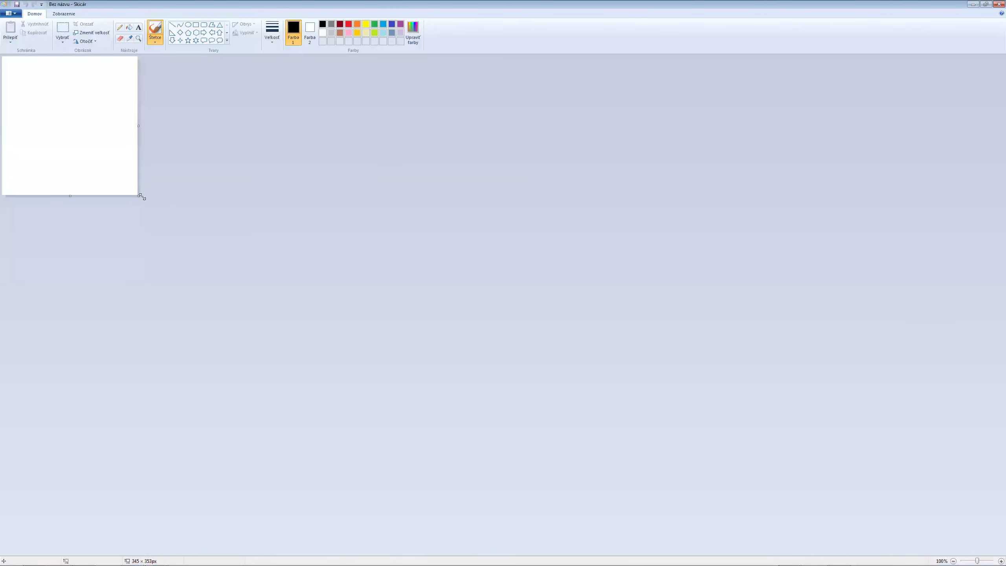
pyautogui.moveTo(138, 195)
pyautogui.mouseDown()
pyautogui.moveTo(717, 429)
pyautogui.moveTo(813, 456)
pyautogui.mouseUp()
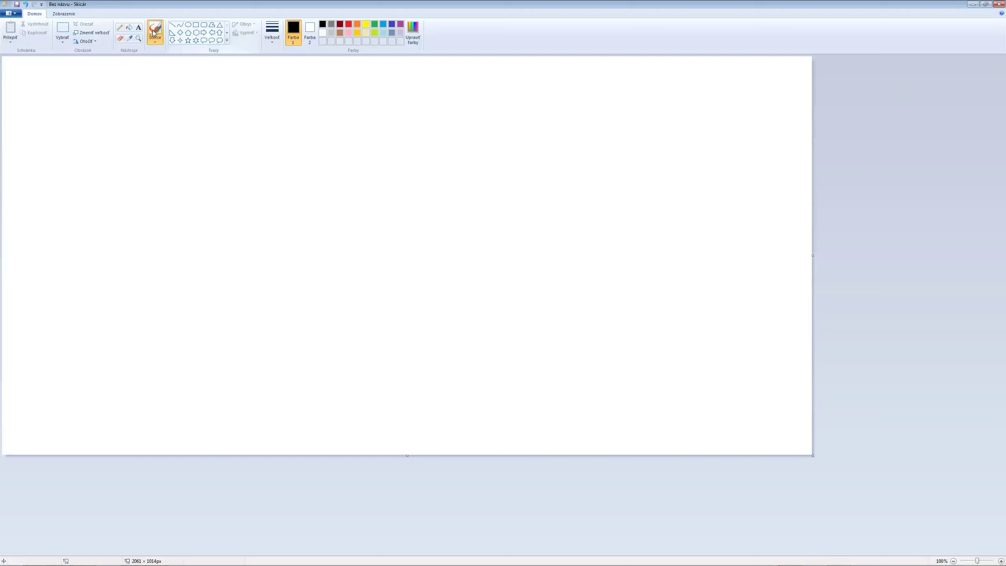
pyautogui.click(272, 32)
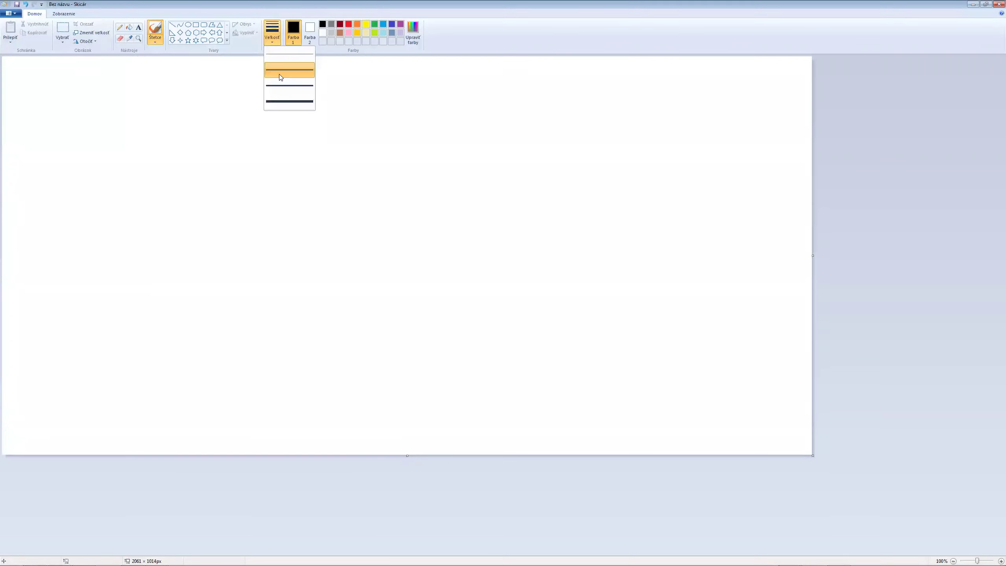
pyautogui.click(281, 88)
pyautogui.click(253, 113)
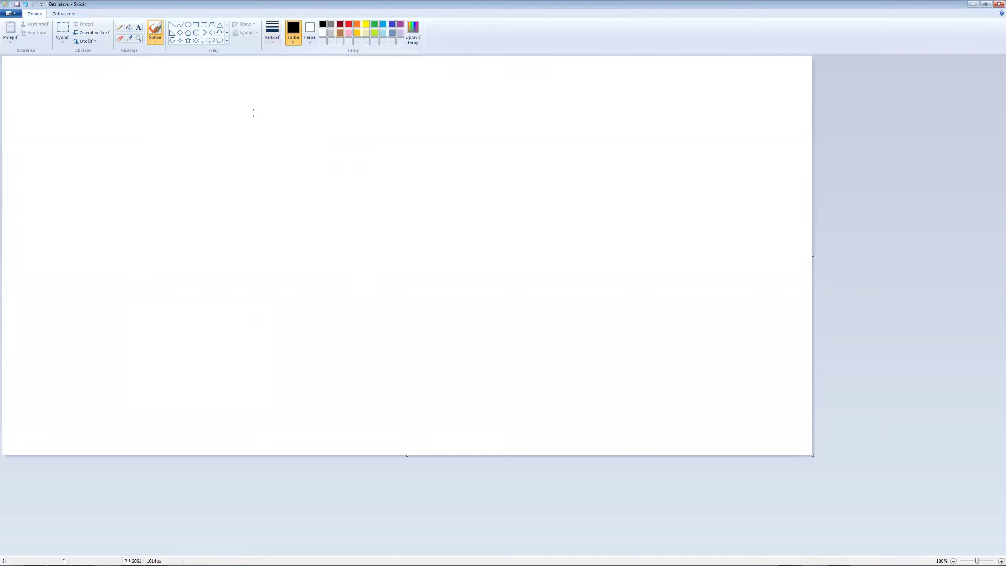
pyautogui.moveTo(246, 122); pyautogui.dragTo(344, 158)
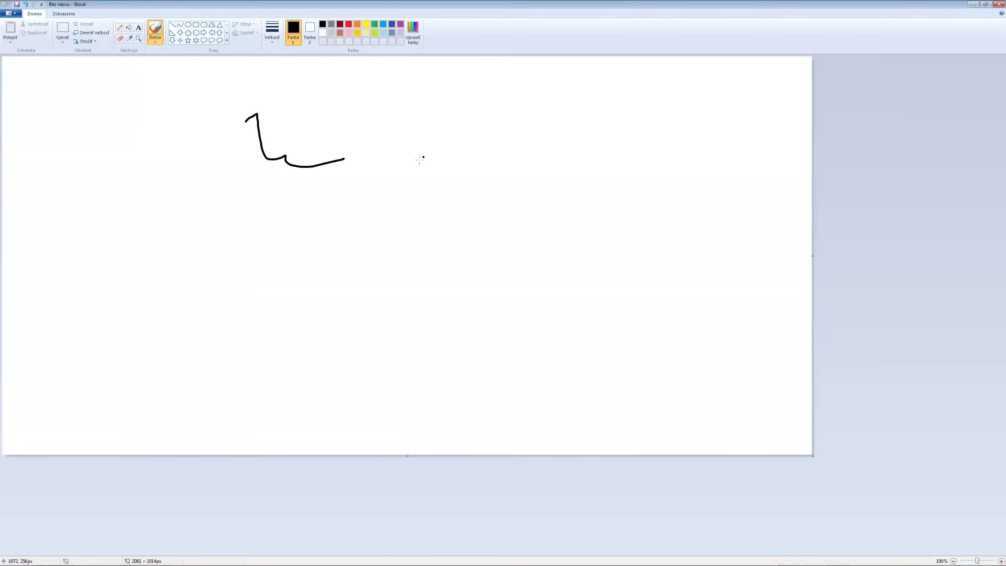
pyautogui.hotkey('ctrl', 'z')
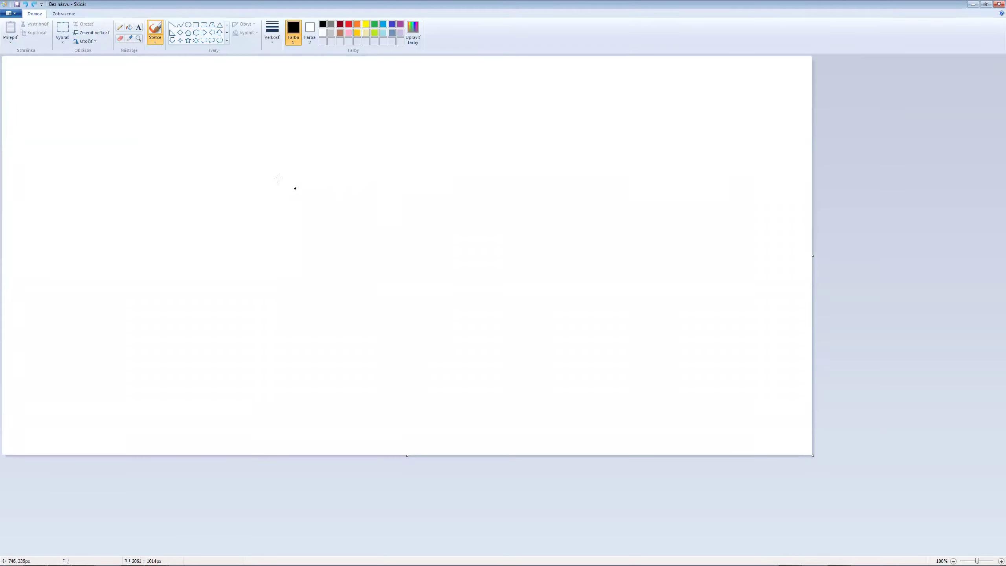
# Handwrite 3 + 2 with exponent 8 and a multiplication sign, beginning the 7
pyautogui.click(191, 166)
pyautogui.moveTo(175, 140)
pyautogui.mouseDown()
pyautogui.moveTo(198, 143)
pyautogui.moveTo(198, 181)
pyautogui.moveTo(165, 184)
pyautogui.mouseUp()
pyautogui.moveTo(234, 152)
pyautogui.mouseDown()
pyautogui.moveTo(231, 176)
pyautogui.moveTo(230, 163)
pyautogui.moveTo(259, 168)
pyautogui.mouseUp()
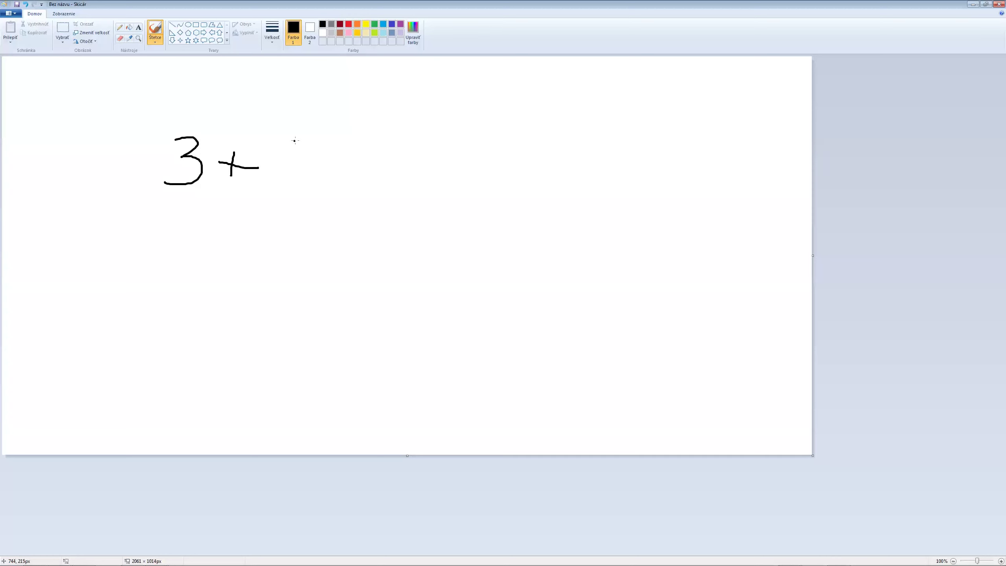
pyautogui.moveTo(293, 145)
pyautogui.mouseDown()
pyautogui.moveTo(304, 146)
pyautogui.moveTo(279, 180)
pyautogui.moveTo(318, 179)
pyautogui.mouseUp()
pyautogui.moveTo(323, 112)
pyautogui.mouseDown()
pyautogui.moveTo(309, 135)
pyautogui.moveTo(324, 113)
pyautogui.mouseUp()
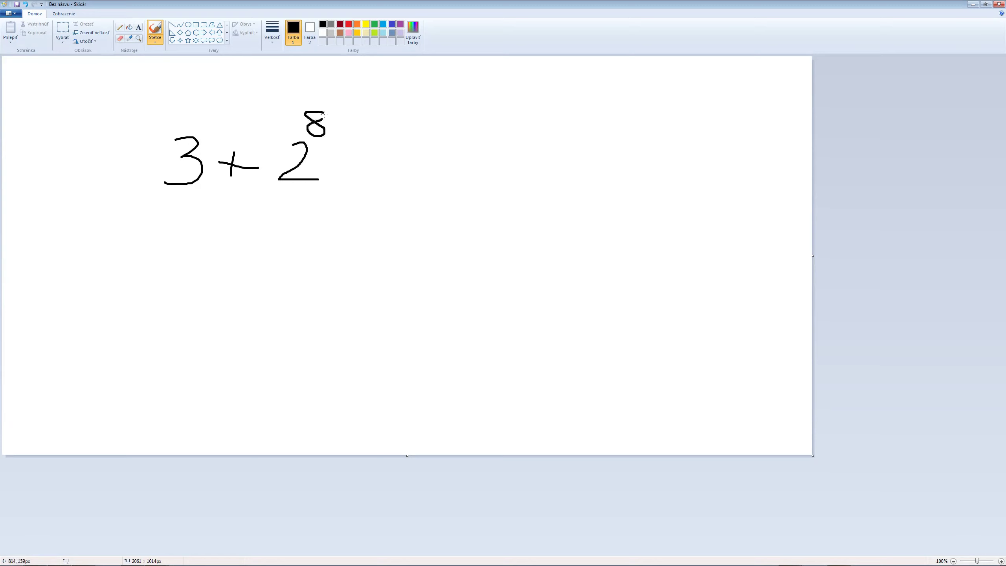
pyautogui.click(362, 153)
pyautogui.moveTo(346, 152)
pyautogui.mouseDown()
pyautogui.moveTo(365, 172)
pyautogui.moveTo(345, 166)
pyautogui.mouseUp()
pyautogui.moveTo(381, 141)
pyautogui.mouseDown()
pyautogui.moveTo(412, 148)
pyautogui.moveTo(391, 182)
pyautogui.moveTo(414, 168)
pyautogui.mouseUp()
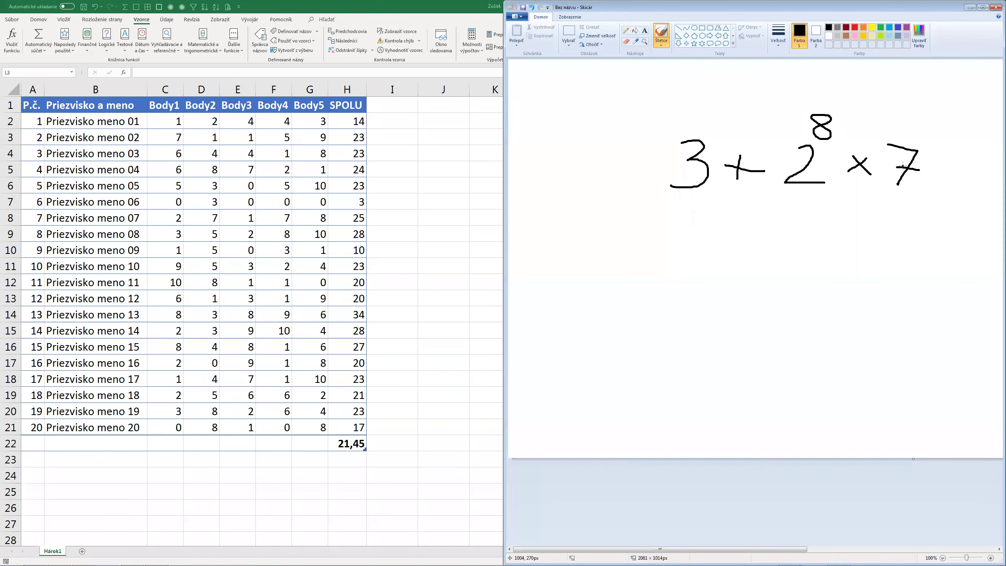
# Snap the active window to the left half using the On-Screen Keyboard's Win+Left
pyautogui.press('super')
pyautogui.press('Escape')
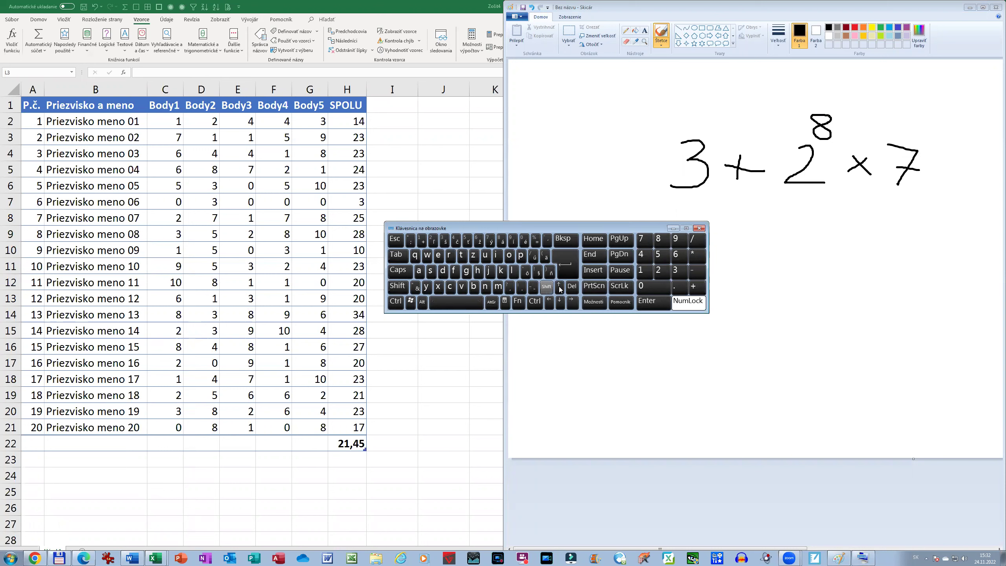
pyautogui.click(411, 301)
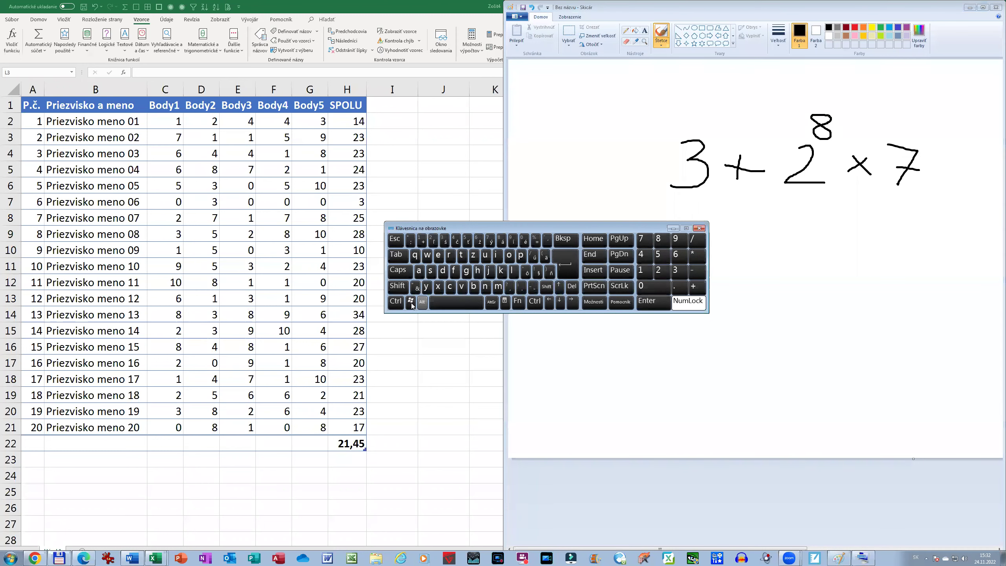
pyautogui.click(550, 308)
# Undo the stray dots on the Paint canvas, hide the on-screen keyboard and return to Excel
pyautogui.click(630, 219)
pyautogui.hotkey('ctrl', 'z')
pyautogui.click(673, 229)
pyautogui.click(760, 360)
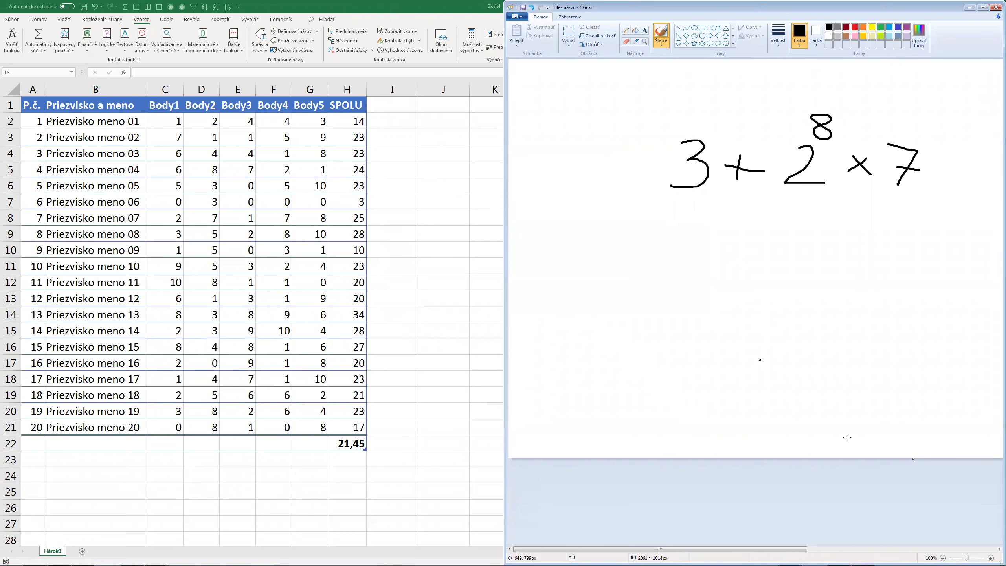
pyautogui.hotkey('ctrl', 'z')
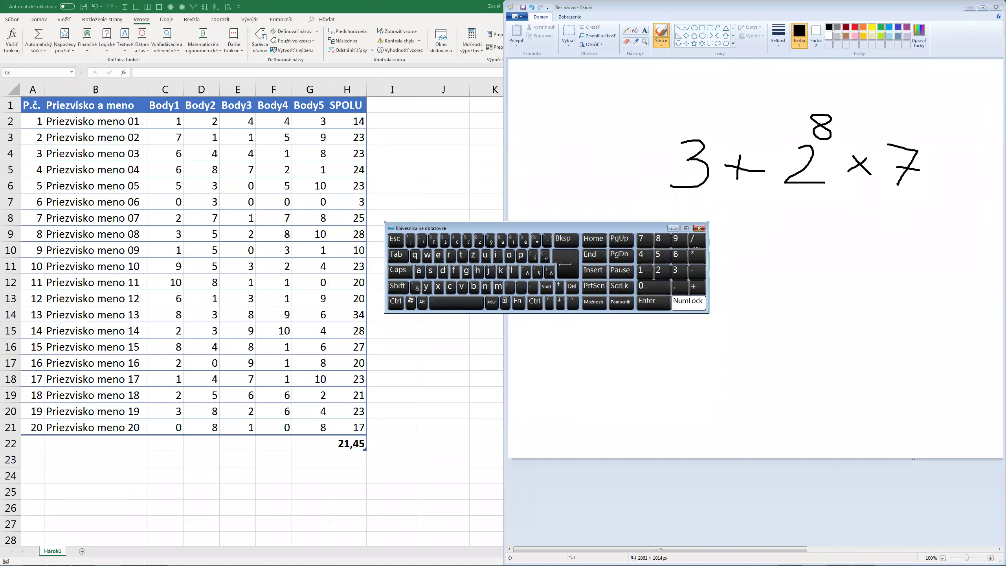
pyautogui.click(694, 226)
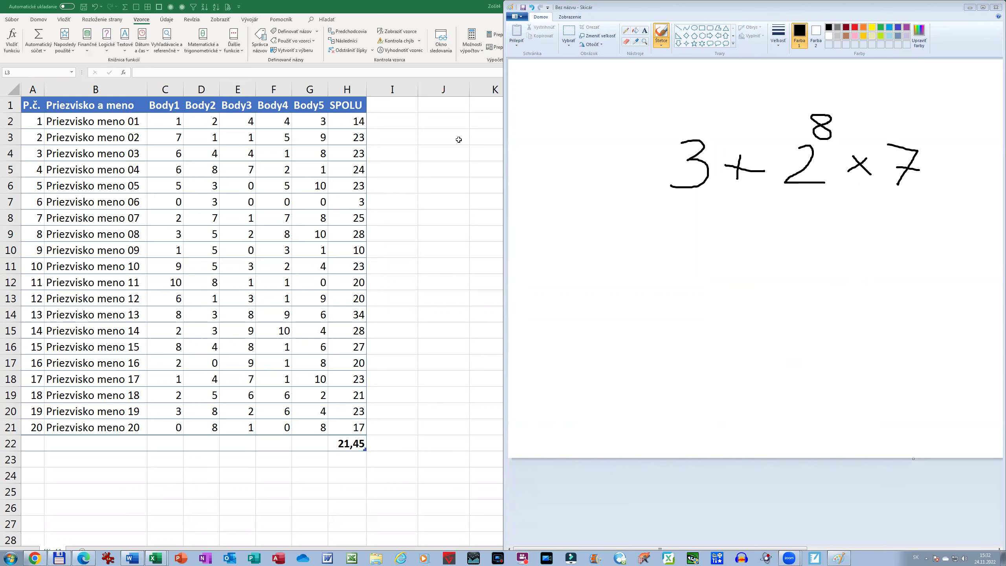
pyautogui.hotkey('alt', 'Tab')
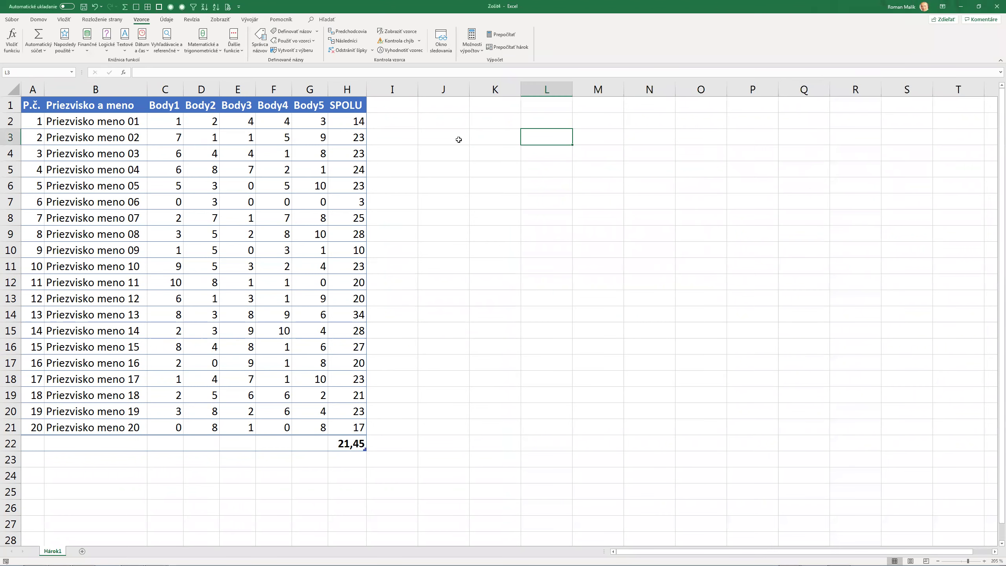
# Place Excel beside the Paint sketch and enter =3+2^8*7 in cell K3
pyautogui.press('super+Down')
pyautogui.hscroll(3, 459, 139)
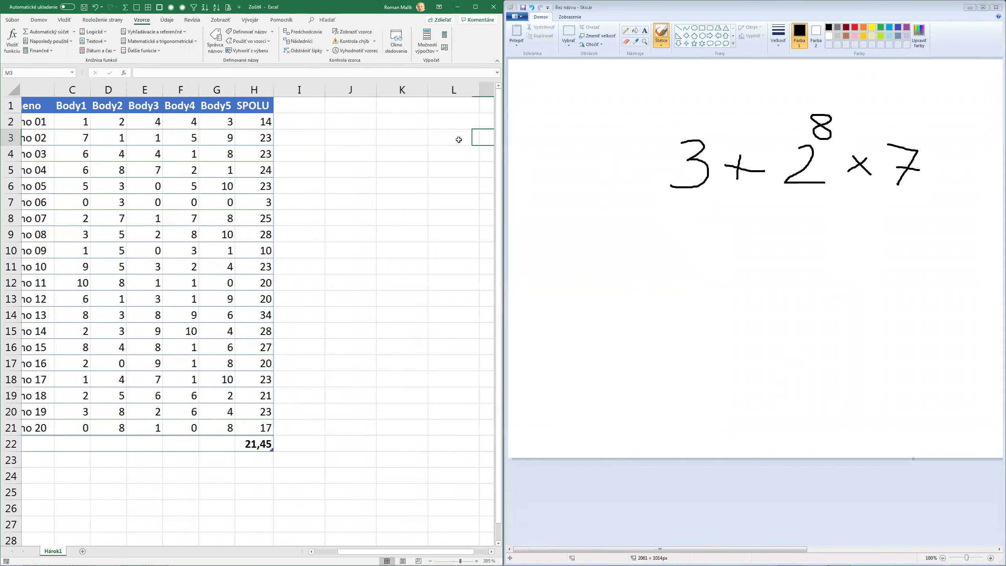
pyautogui.press('Left')
pyautogui.write('=')
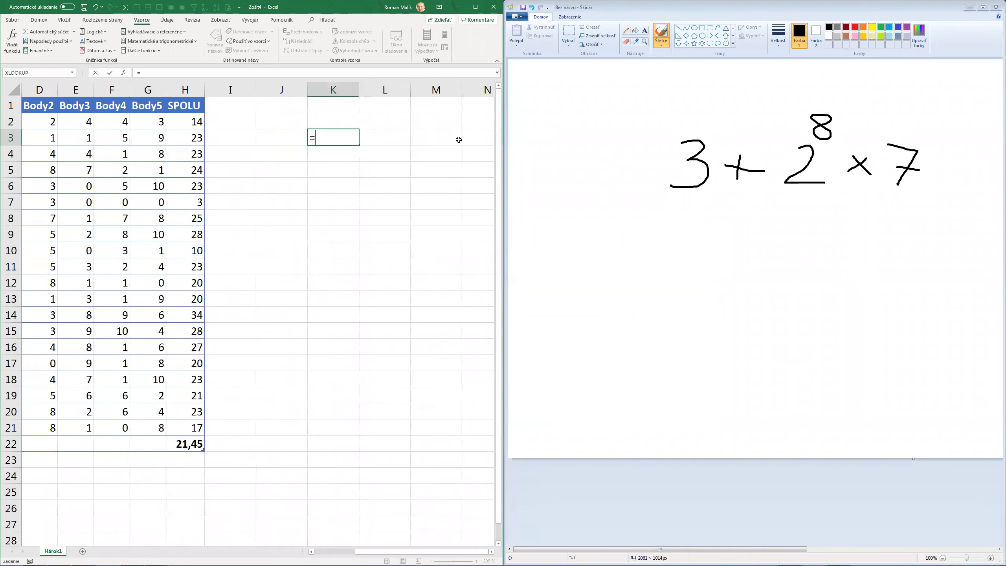
pyautogui.write('3')
pyautogui.write('+')
pyautogui.write('2')
pyautogui.write('^8')
pyautogui.write('*7')
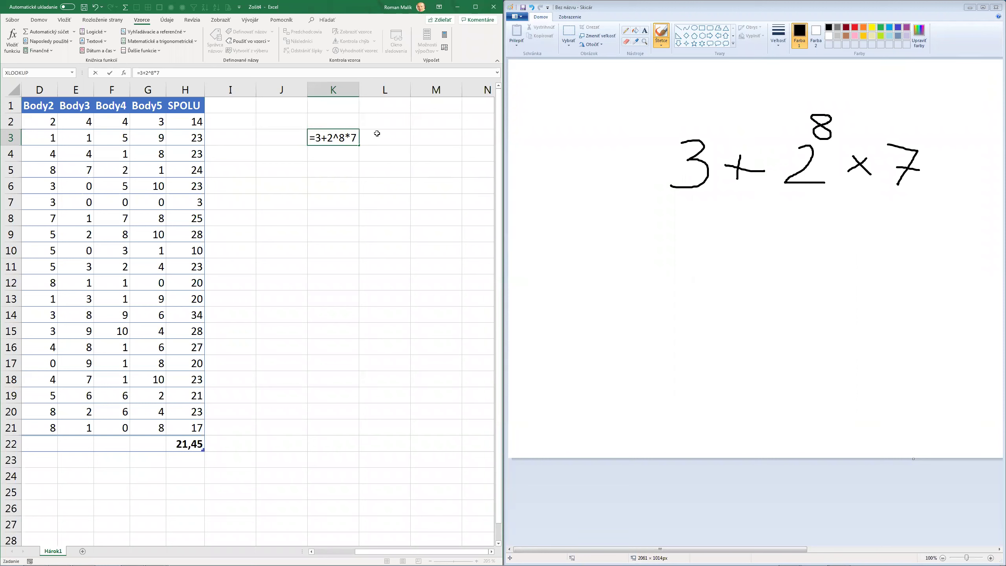
pyautogui.press('Return')
# Enter the note "^ - pravé ALT+3, ľ. ALT+94" in cell L3
pyautogui.click(398, 135)
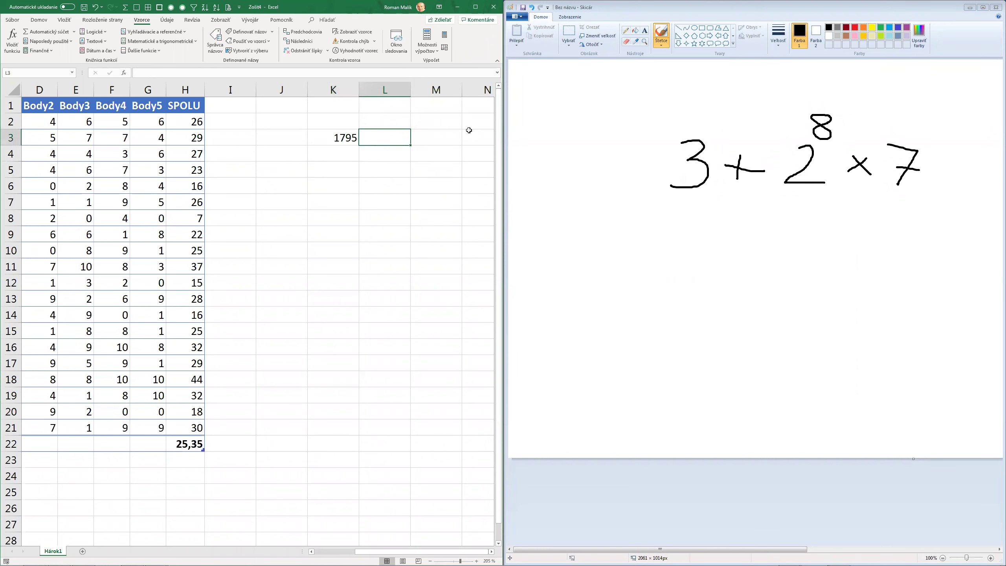
pyautogui.write('=')
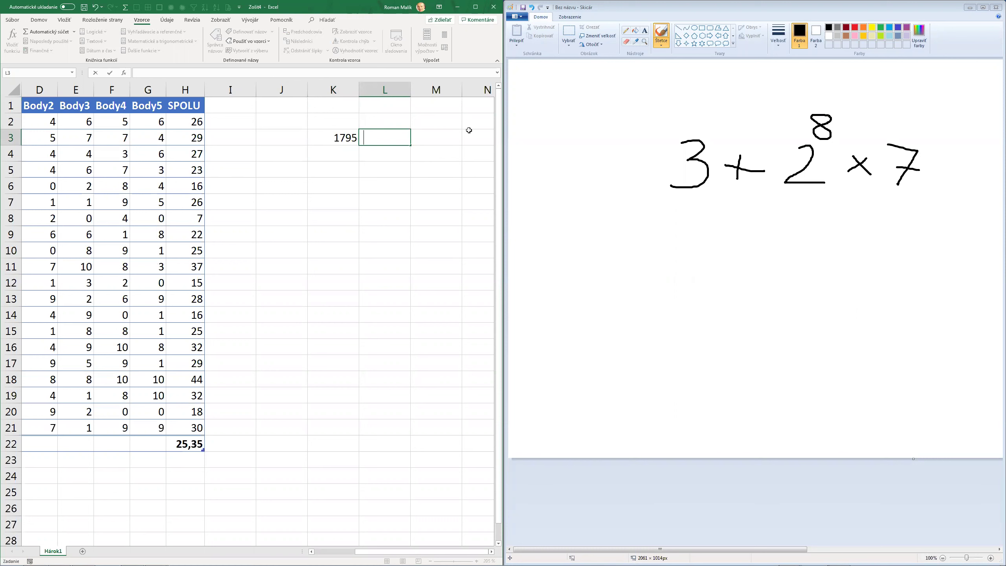
pyautogui.write('^')
pyautogui.write('- ptravé')
pyautogui.press('BackSpace')
pyautogui.press('BackSpace')
pyautogui.press('BackSpace')
pyautogui.press('BackSpace')
pyautogui.press('BackSpace')
pyautogui.write('ravé ALT+3,')
pyautogui.write(' ľ.')
pyautogui.write(' ALT')
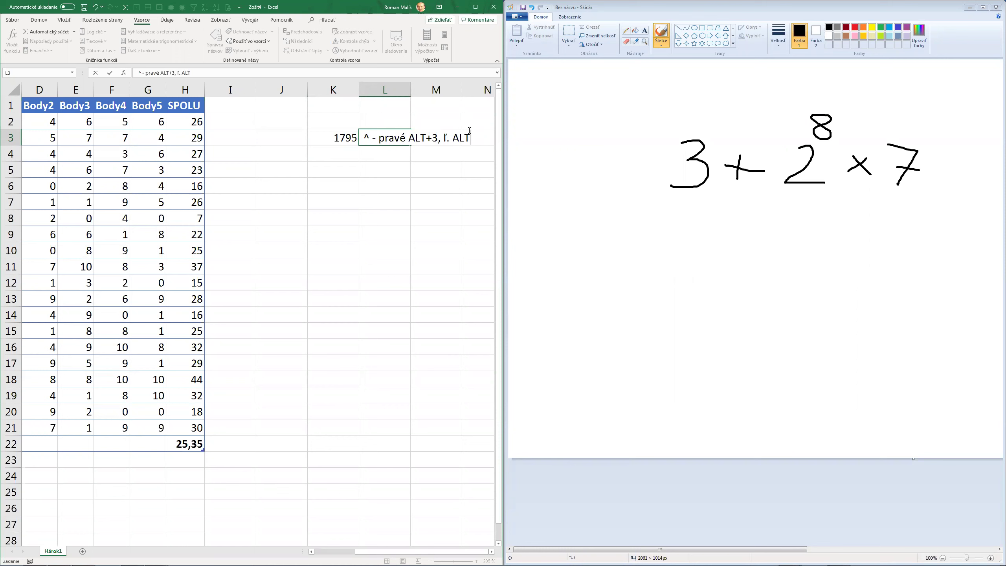
pyautogui.write('+94')
pyautogui.press('Return')
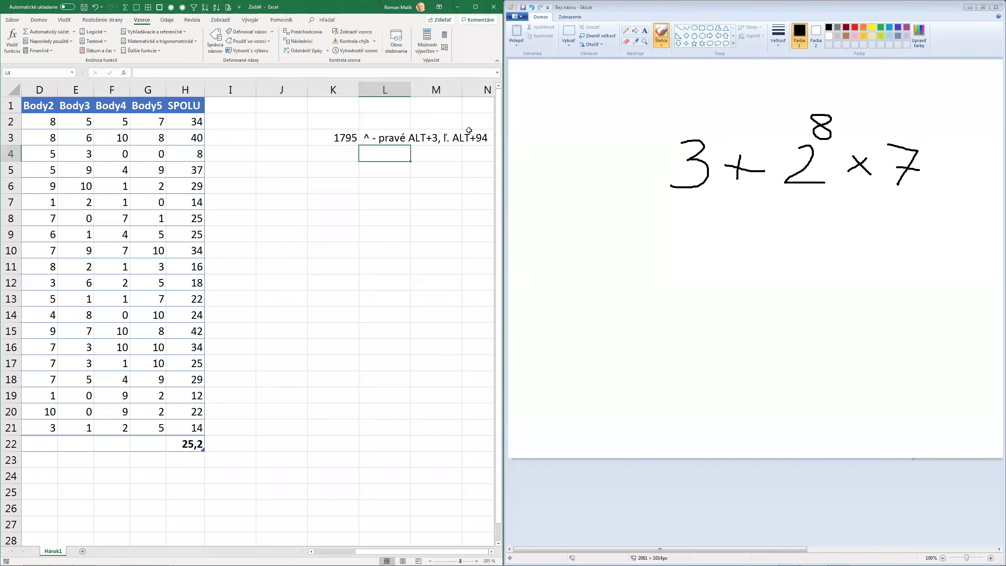
# Try typing a ^ in L4, then delete it
pyautogui.hotkey('ctrl', 'alt', '3')
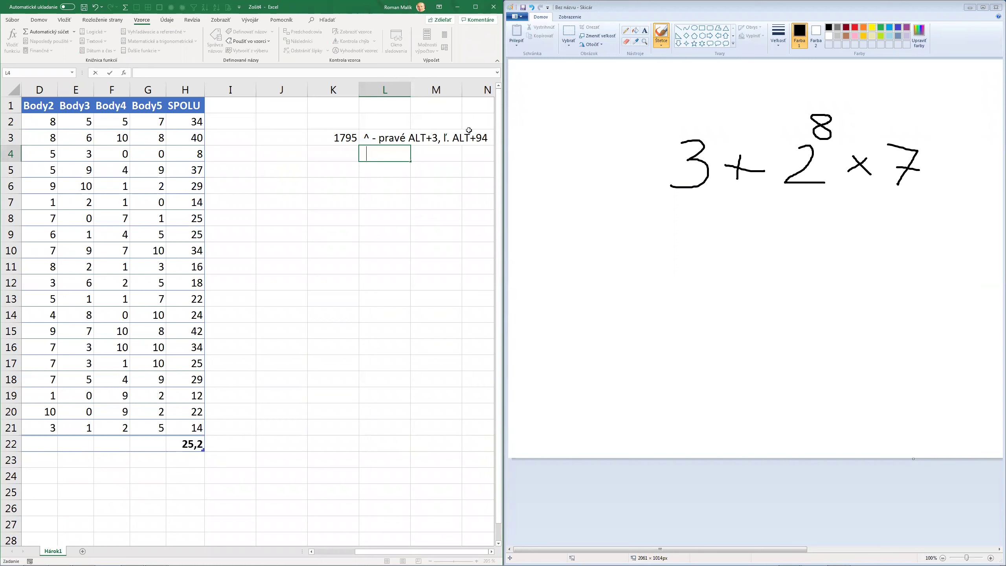
pyautogui.write('^')
pyautogui.press('BackSpace')
# Copy K3's formula =3+2^8*7 into K4 as plain text
pyautogui.click(346, 137)
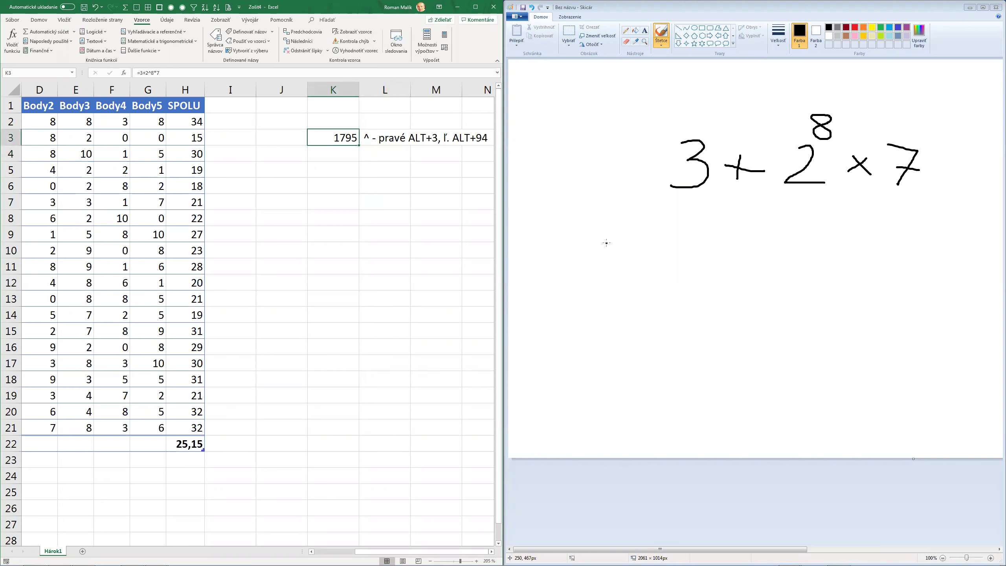
pyautogui.press('F2')
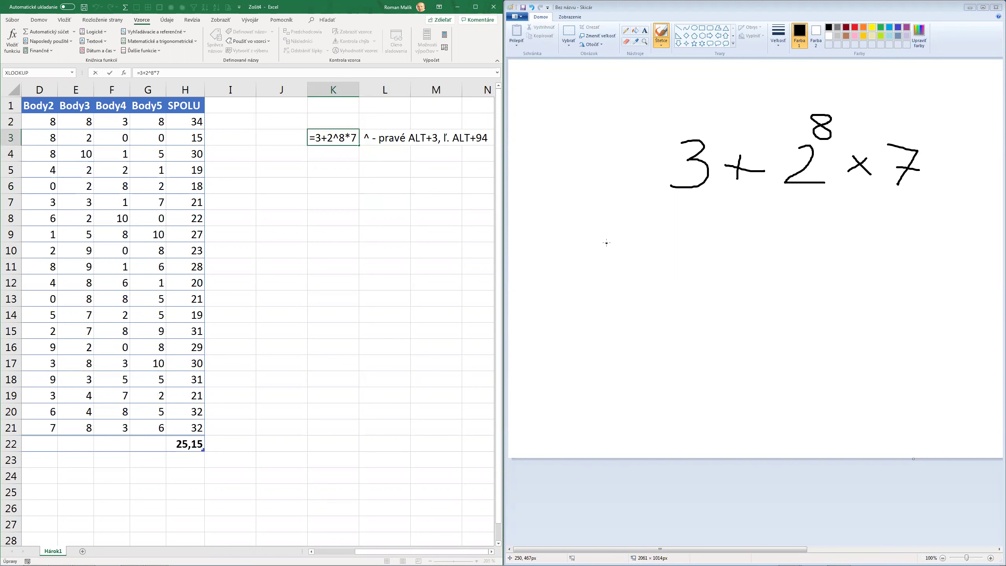
pyautogui.hotkey('shift', 'Home')
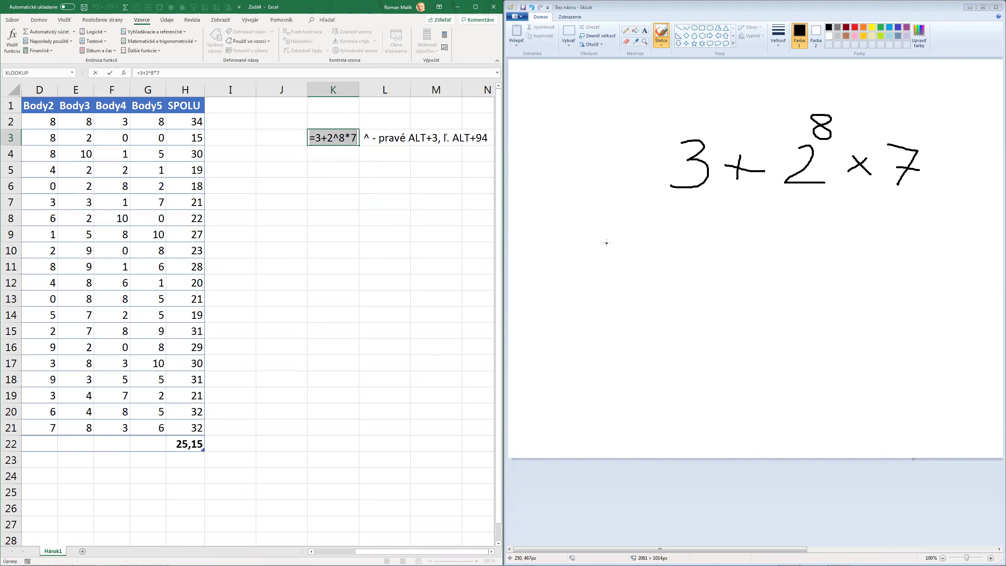
pyautogui.hotkey('ctrl', 'Return')
pyautogui.press('Up')
pyautogui.press('Down')
pyautogui.press('Down')
pyautogui.press('F2')
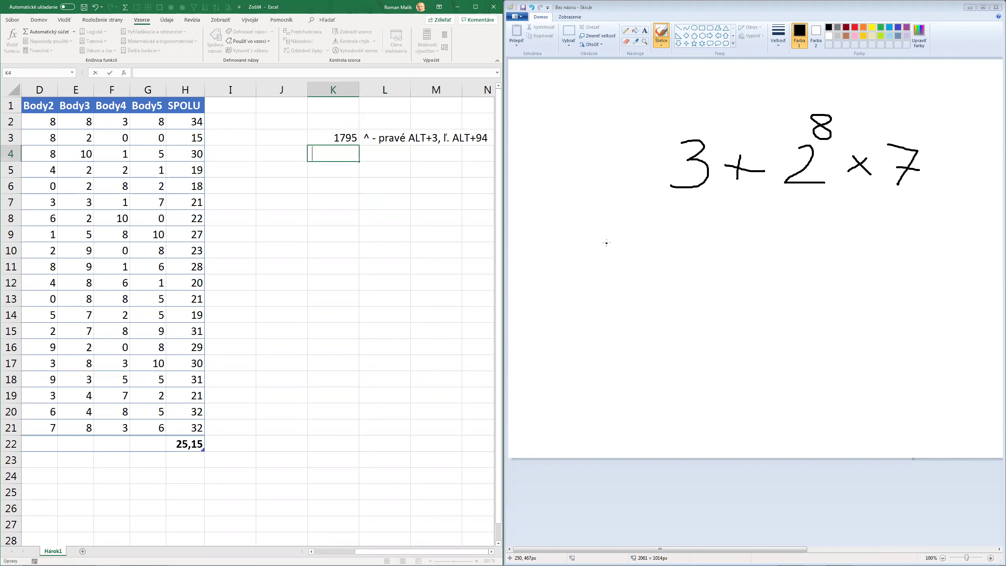
pyautogui.hotkey('ctrl', "'")
pyautogui.hotkey('ctrl', 'Return')
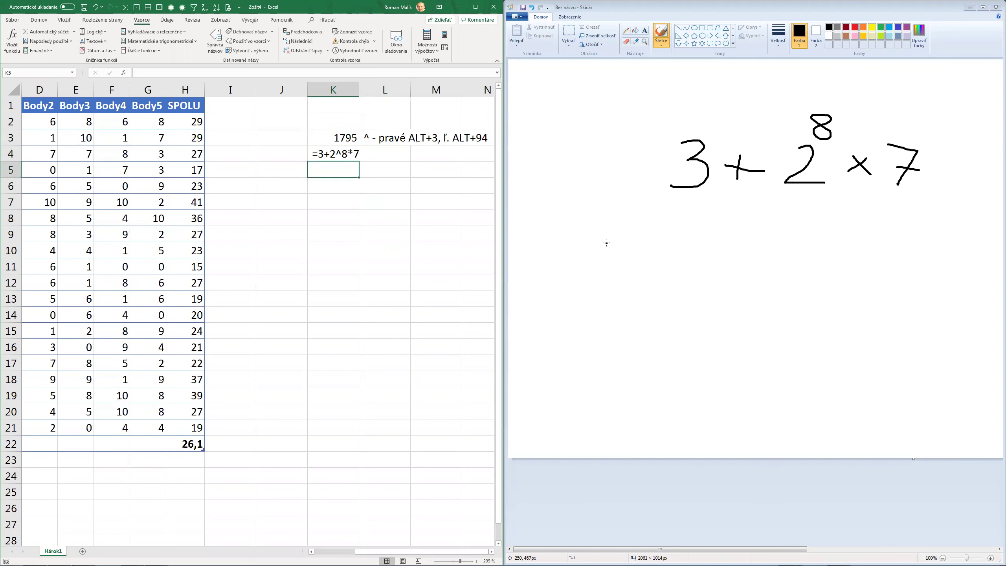
# Open Evaluate Formula on K3 and move its window to uncover the 1795 result
pyautogui.press('Up')
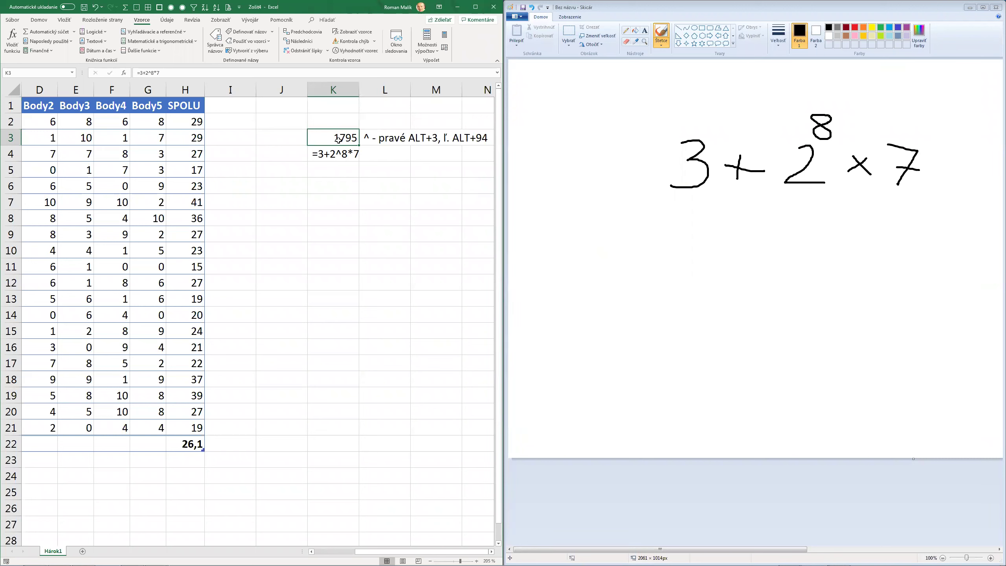
pyautogui.click(358, 51)
pyautogui.moveTo(386, 143); pyautogui.dragTo(346, 183)
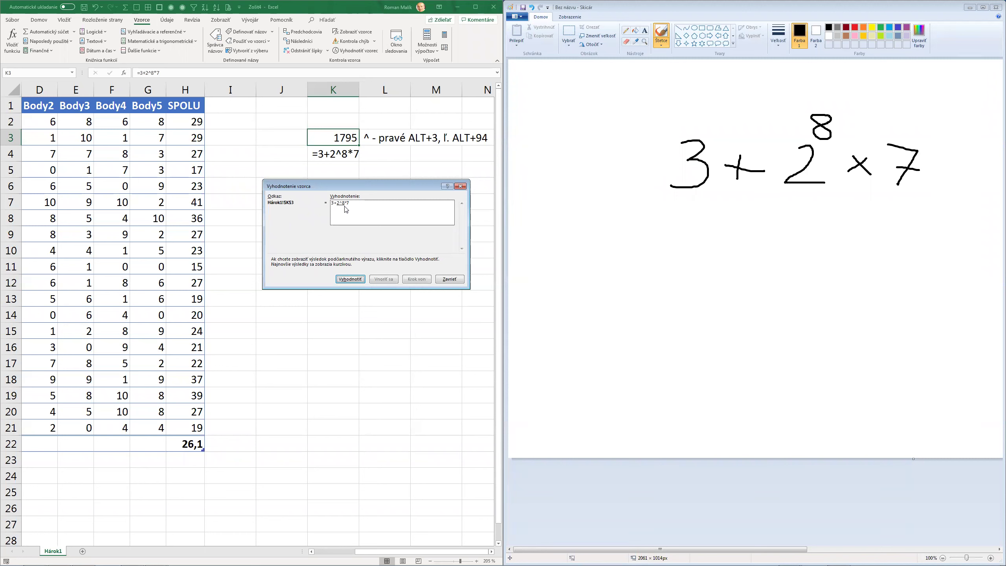
# Close the formula evaluation and extend the Paint sketch with brackets and −9 around the 7
pyautogui.press('Escape')
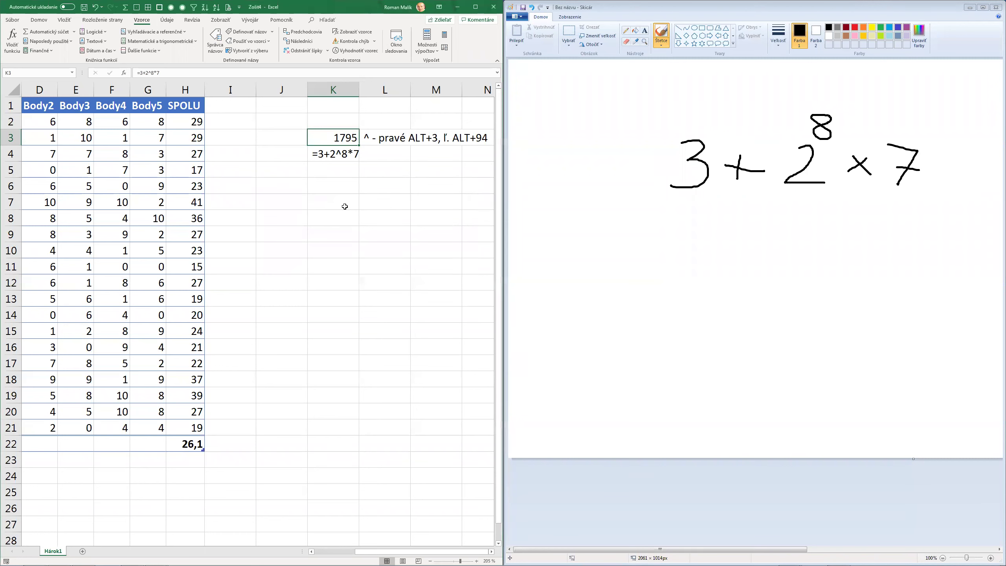
pyautogui.press('Down')
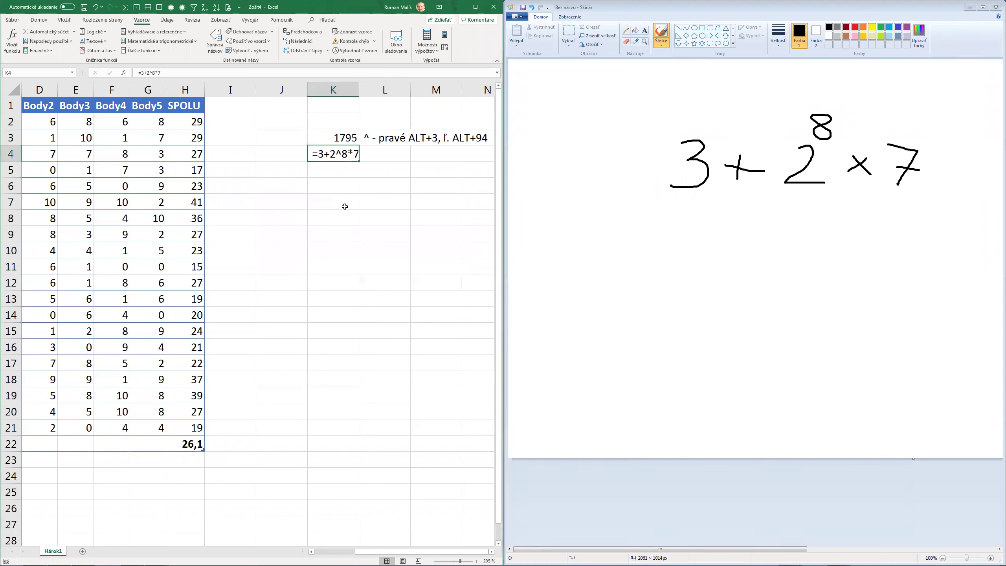
pyautogui.click(970, 46)
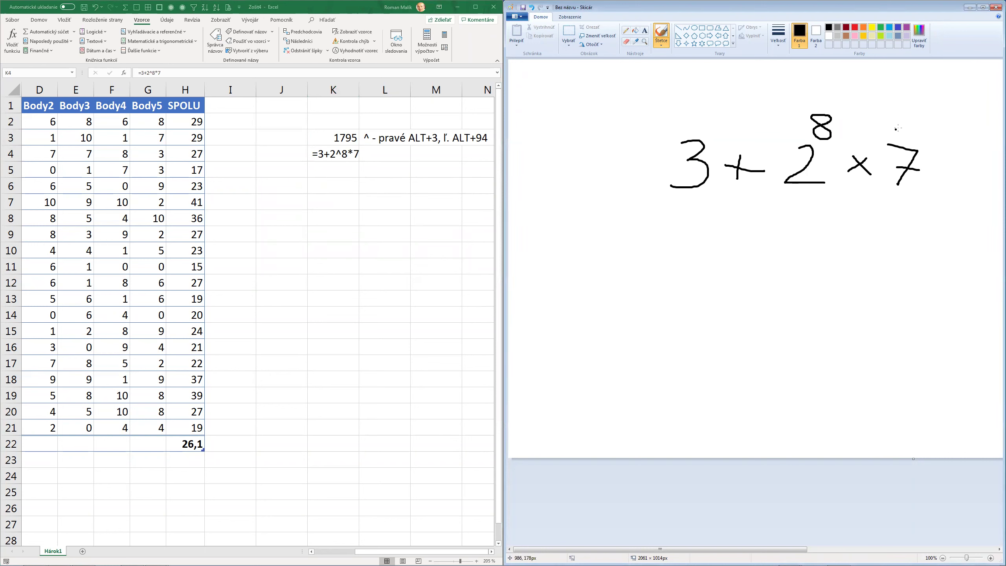
pyautogui.moveTo(899, 128); pyautogui.dragTo(893, 205)
pyautogui.moveTo(929, 166)
pyautogui.mouseDown()
pyautogui.moveTo(980, 151)
pyautogui.moveTo(948, 182)
pyautogui.mouseUp()
pyautogui.moveTo(976, 124); pyautogui.dragTo(973, 212)
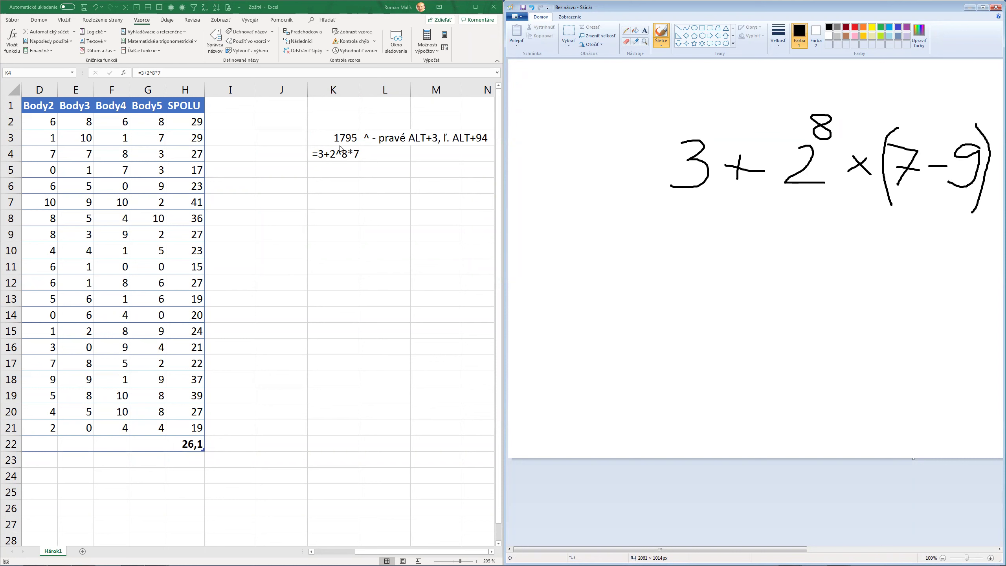
# Edit the note in K4 to read =3+2^8*(7-9)
pyautogui.click(408, 51)
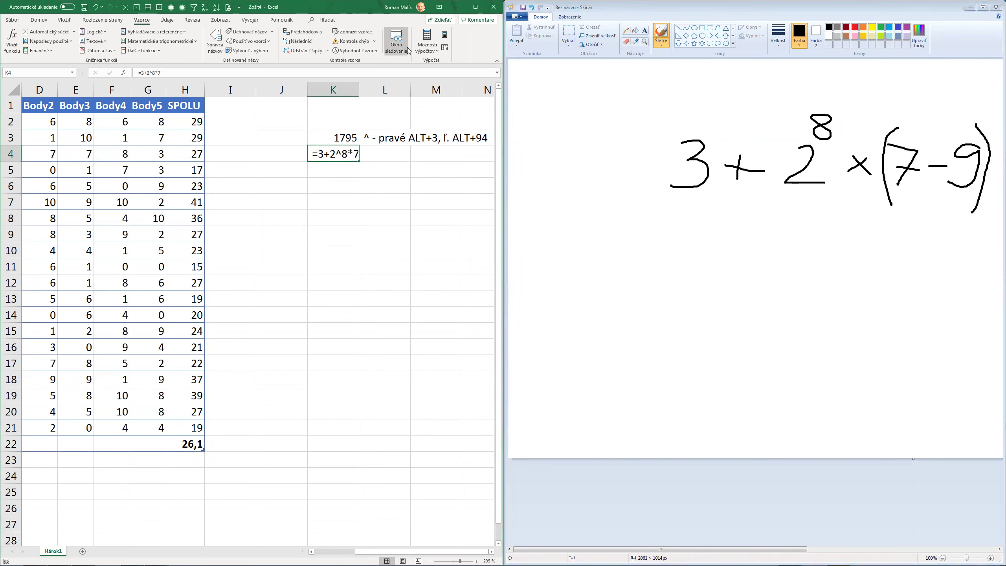
pyautogui.press('F2')
pyautogui.press('Left')
pyautogui.write('(')
pyautogui.write('-9)')
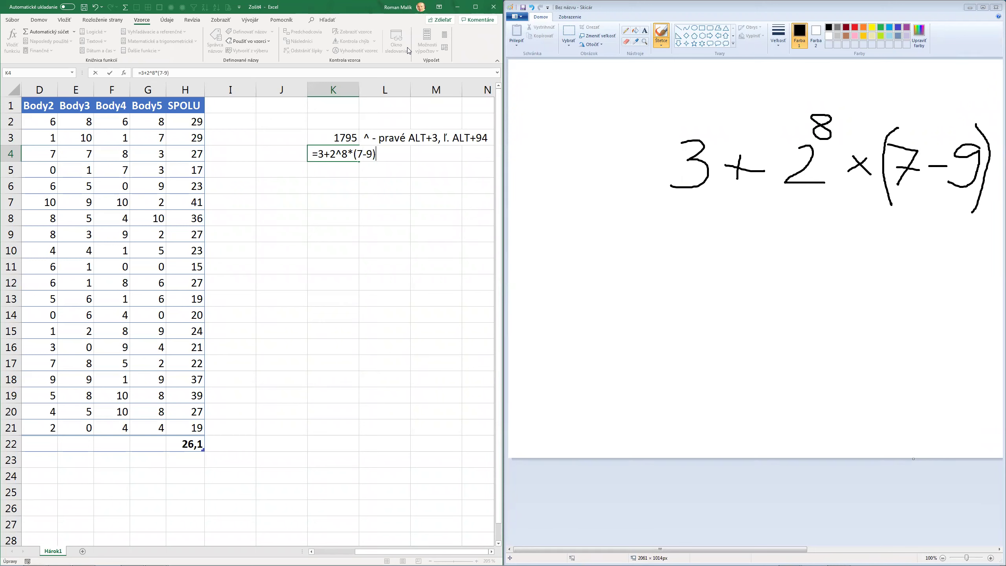
pyautogui.press('Return')
pyautogui.press('Up')
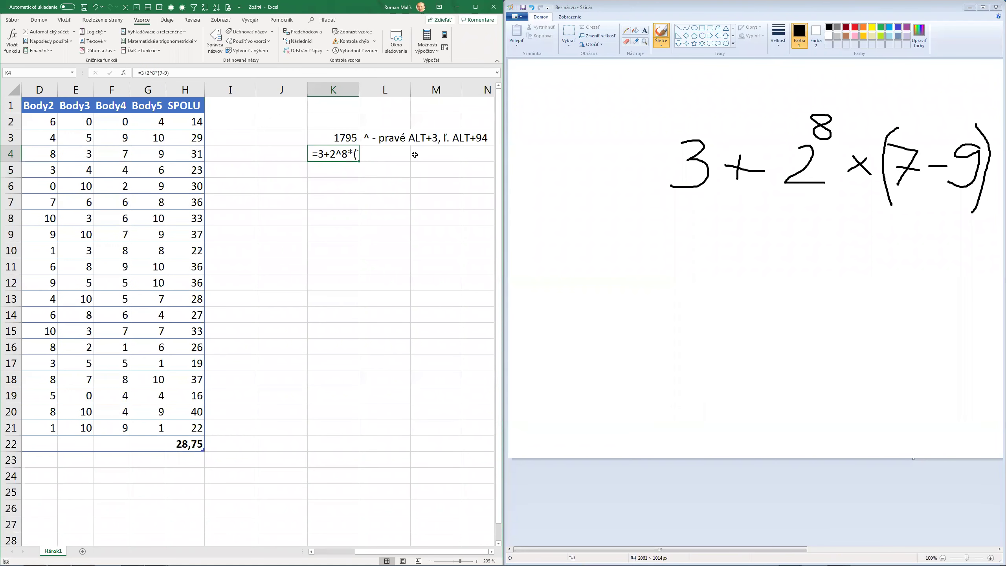
# Clear the contents of cell L4
pyautogui.click(44, 20)
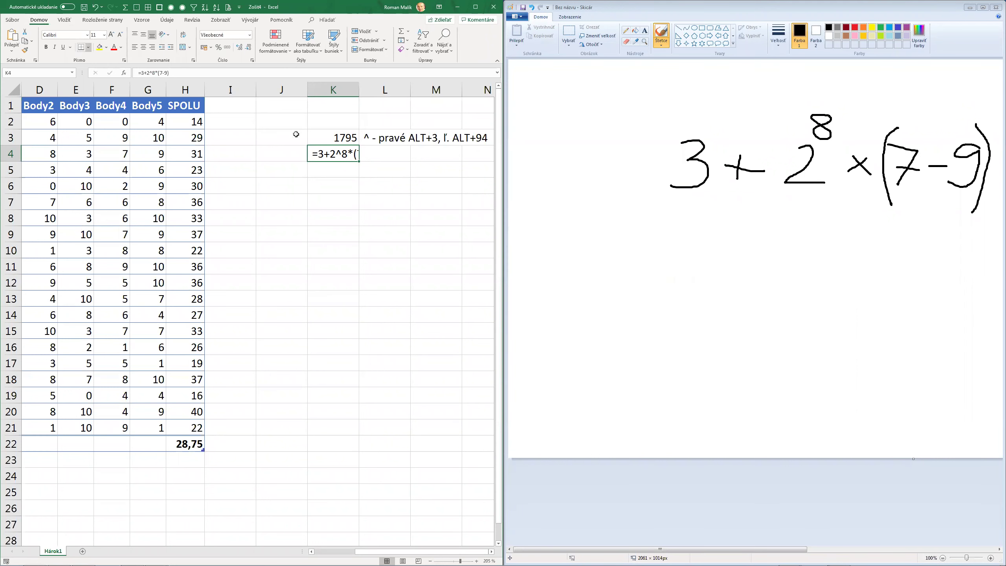
pyautogui.click(386, 155)
pyautogui.press('Delete')
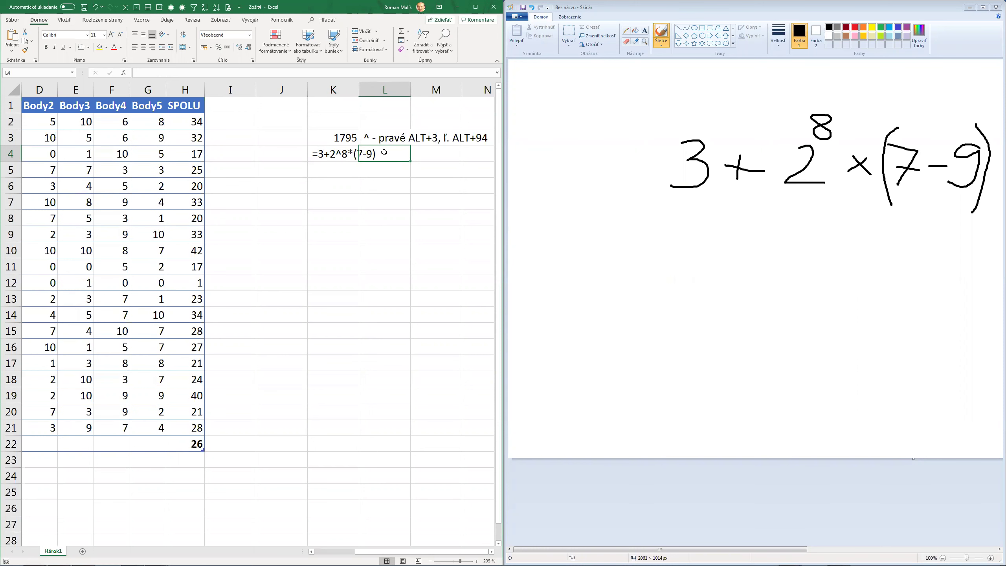
pyautogui.click(347, 175)
pyautogui.click(357, 148)
# Wrap 7-9 in brackets in K3's formula so it returns -509
pyautogui.doubleClick(343, 136)
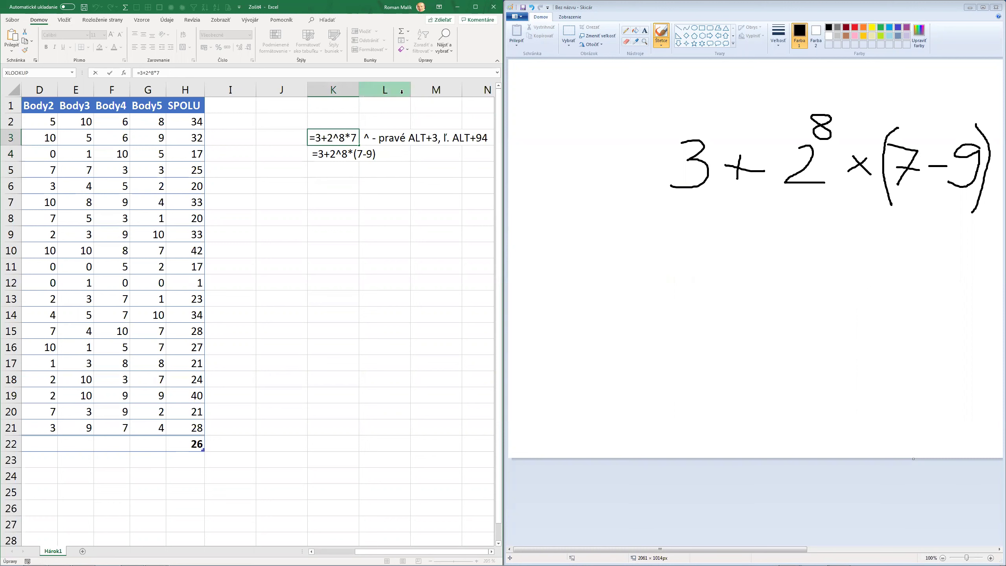
pyautogui.write('(7-')
pyautogui.write('9)')
pyautogui.hotkey('ctrl', 'Return')
pyautogui.press('Return')
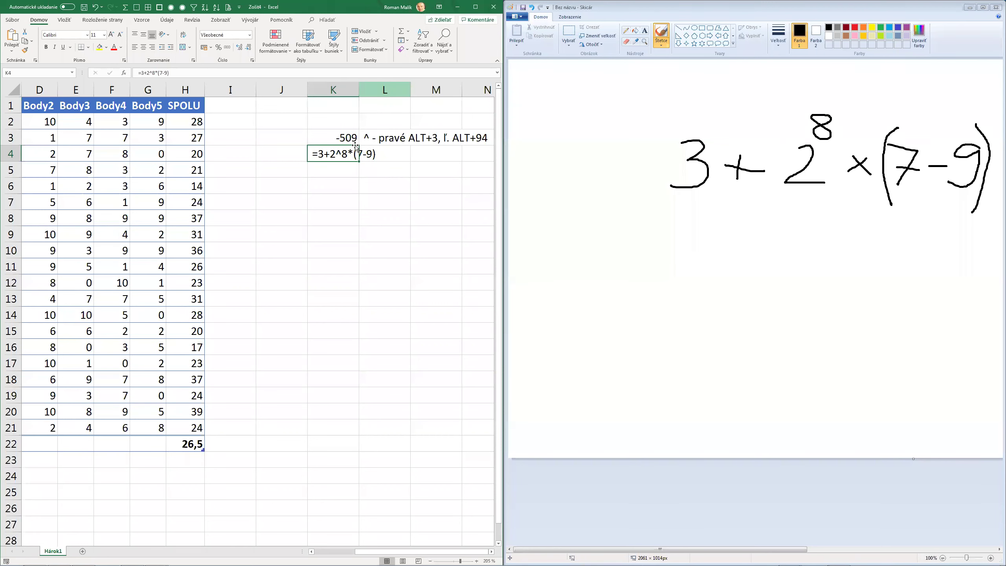
pyautogui.click(341, 137)
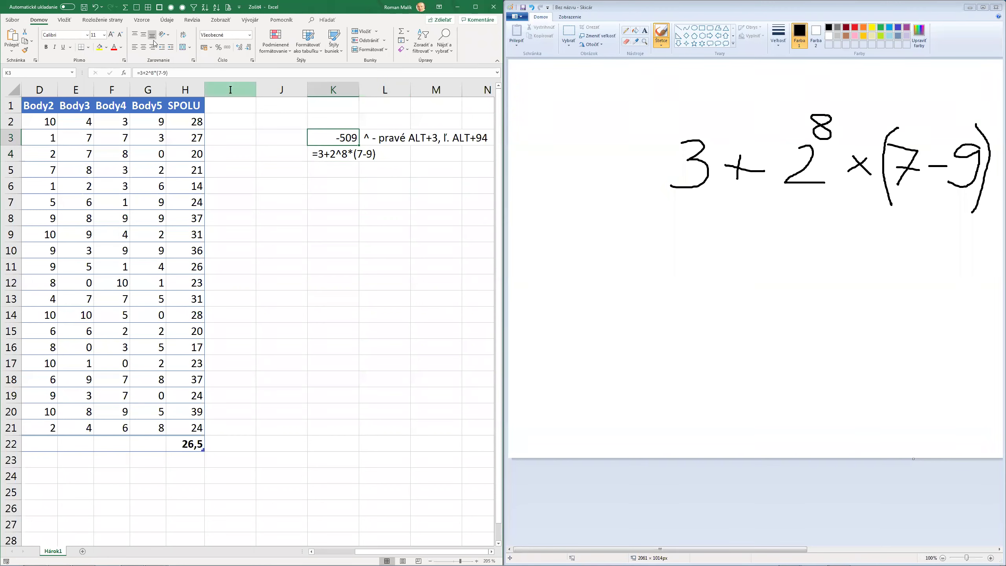
pyautogui.click(141, 20)
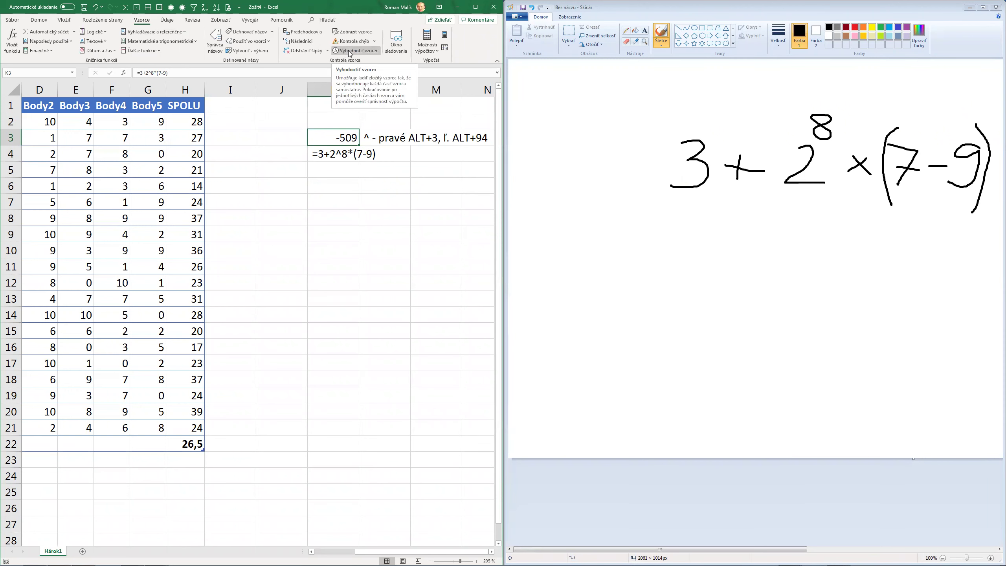
pyautogui.click(355, 51)
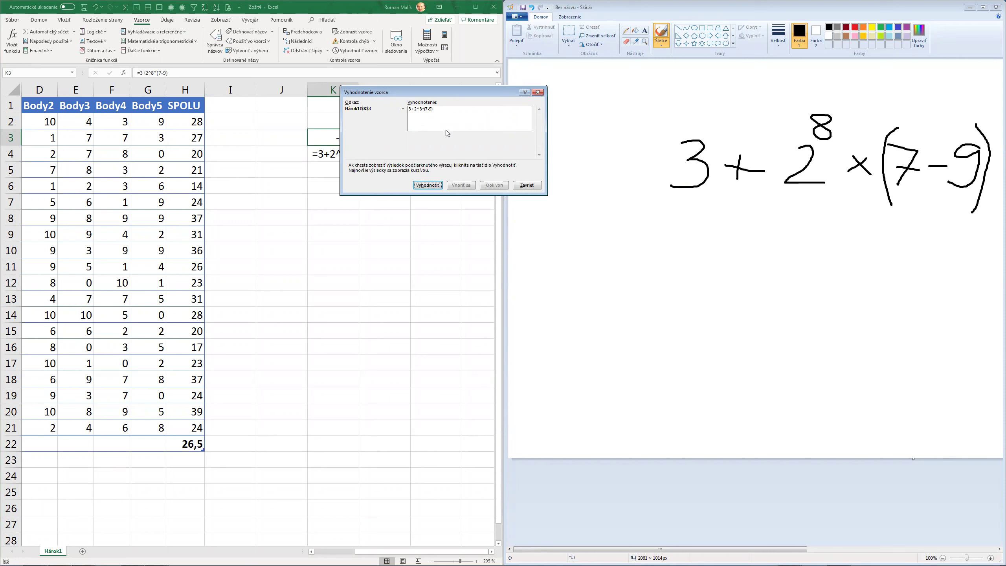
pyautogui.click(430, 185)
pyautogui.click(428, 186)
pyautogui.click(429, 185)
pyautogui.click(426, 185)
pyautogui.click(429, 185)
pyautogui.click(521, 186)
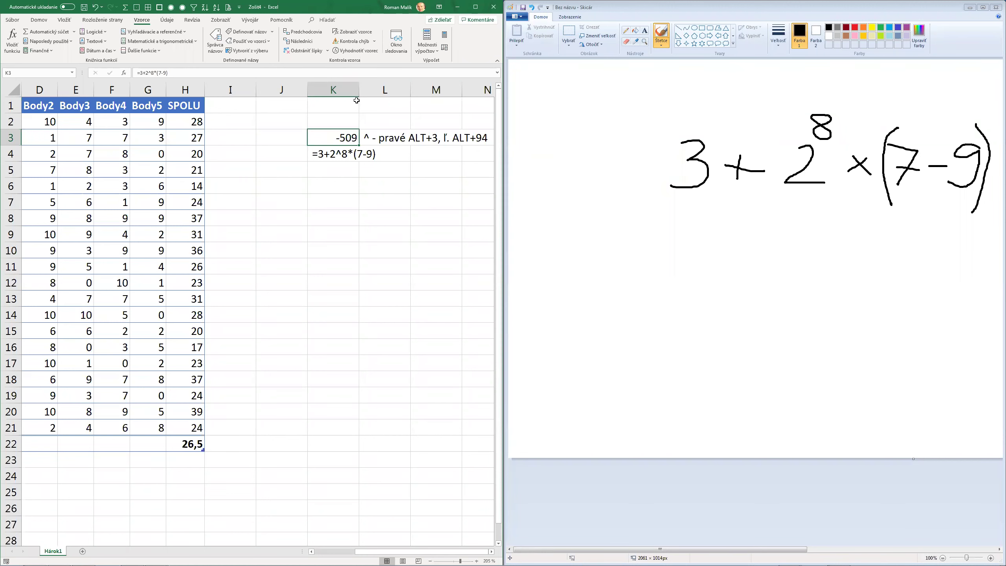
# Open the Watch Window and maximize the Excel workbook with Paint minimized
pyautogui.click(397, 46)
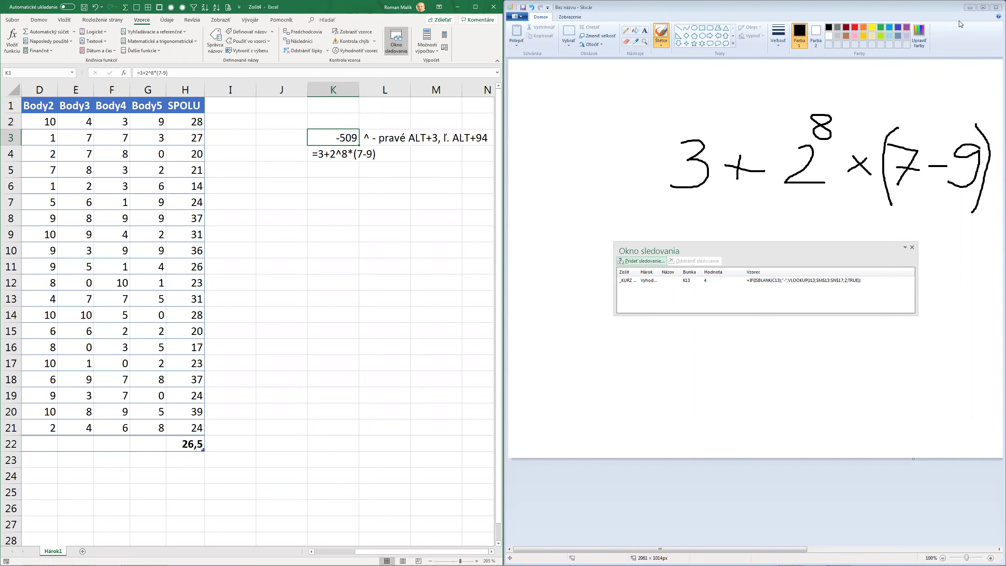
pyautogui.click(970, 7)
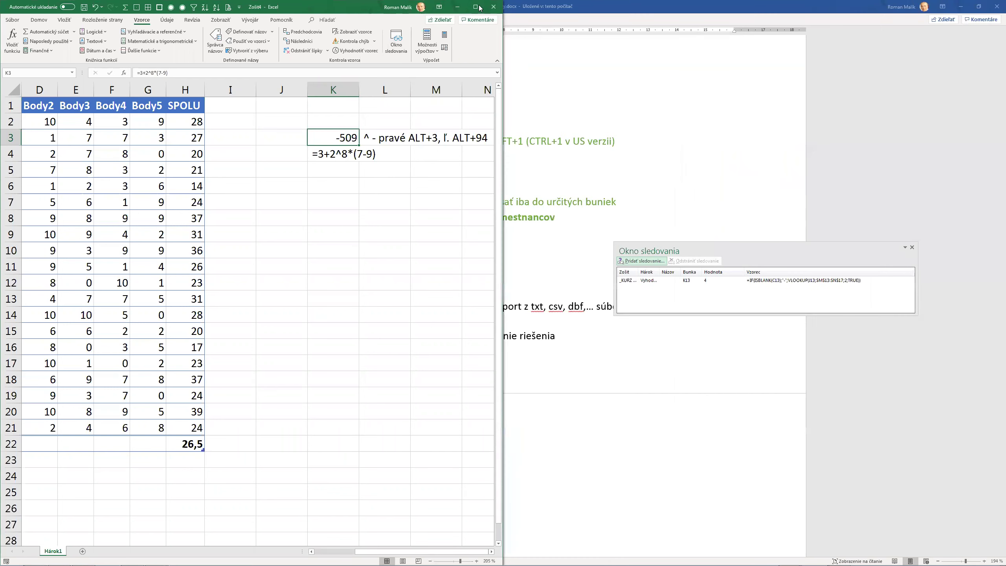
pyautogui.click(479, 8)
pyautogui.moveTo(819, 248); pyautogui.dragTo(450, 208)
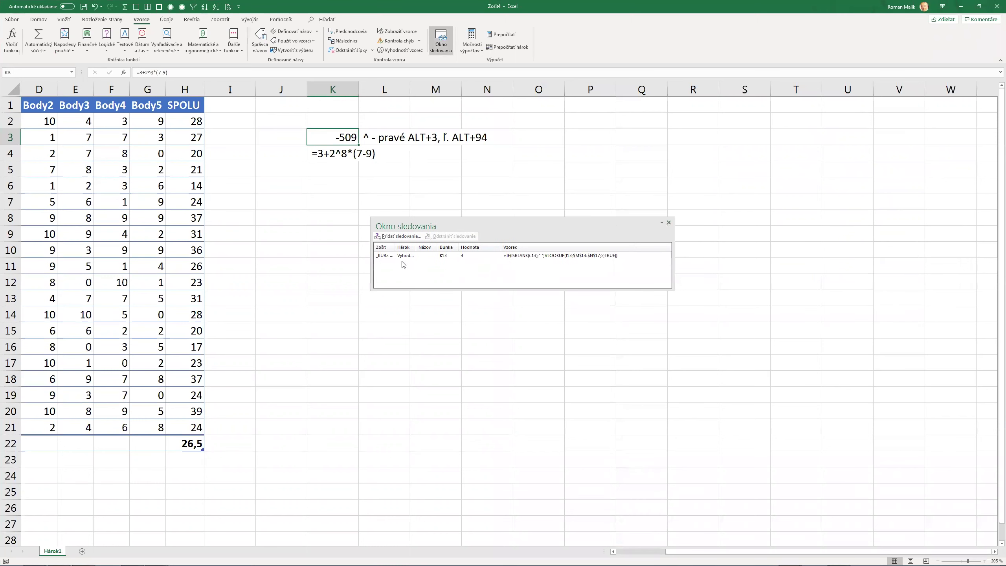
# Delete the old K13 watch and make the Watch Window narrower and higher
pyautogui.click(384, 257)
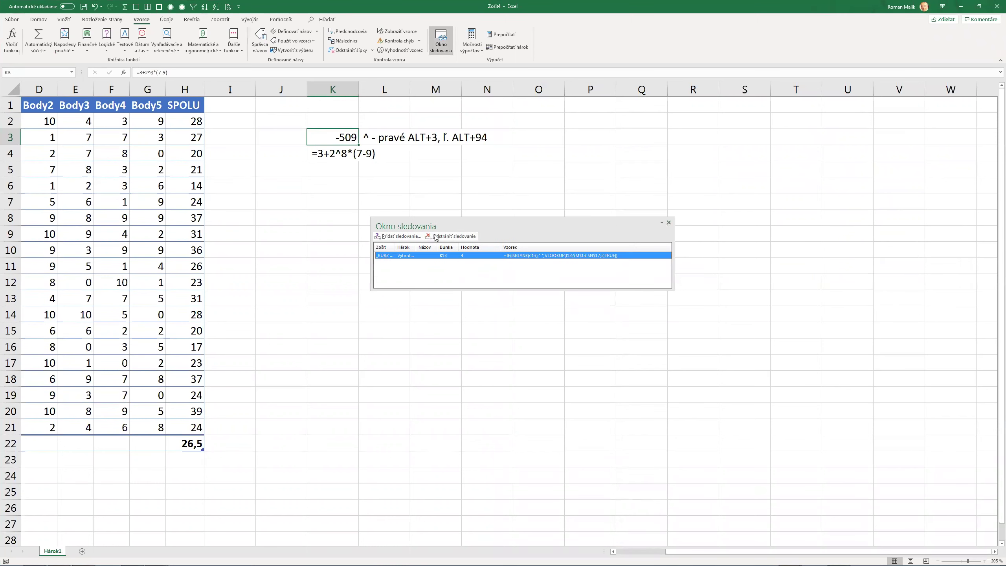
pyautogui.click(436, 237)
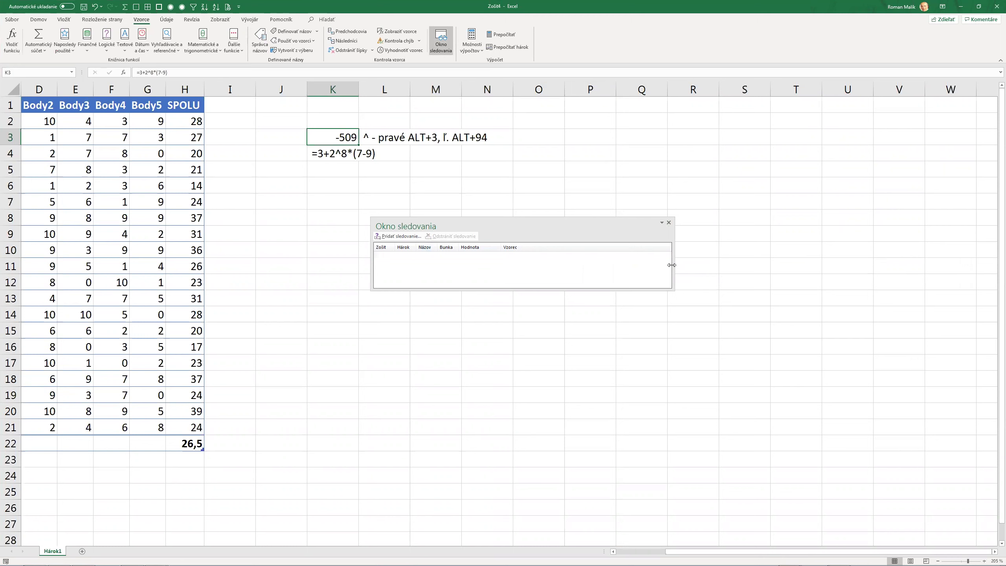
pyautogui.moveTo(672, 265); pyautogui.dragTo(575, 269)
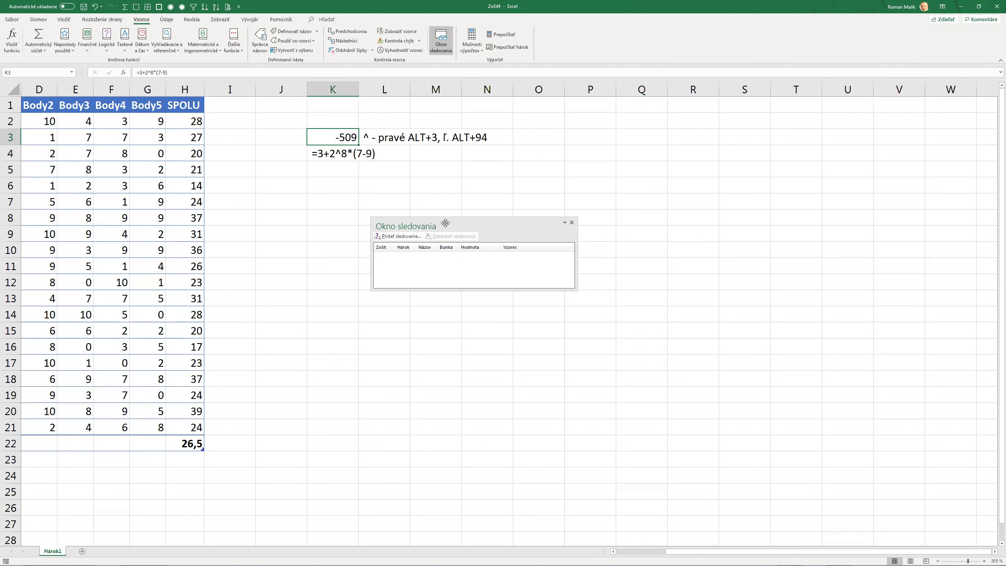
pyautogui.moveTo(440, 226); pyautogui.dragTo(489, 194)
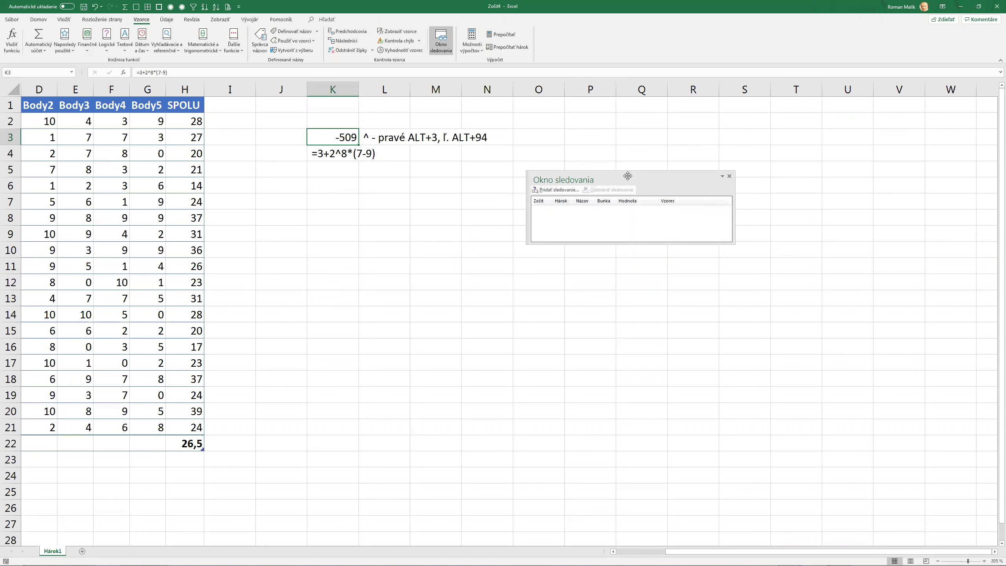
# Add a watch on the average in cell H22
pyautogui.moveTo(504, 189); pyautogui.dragTo(635, 179)
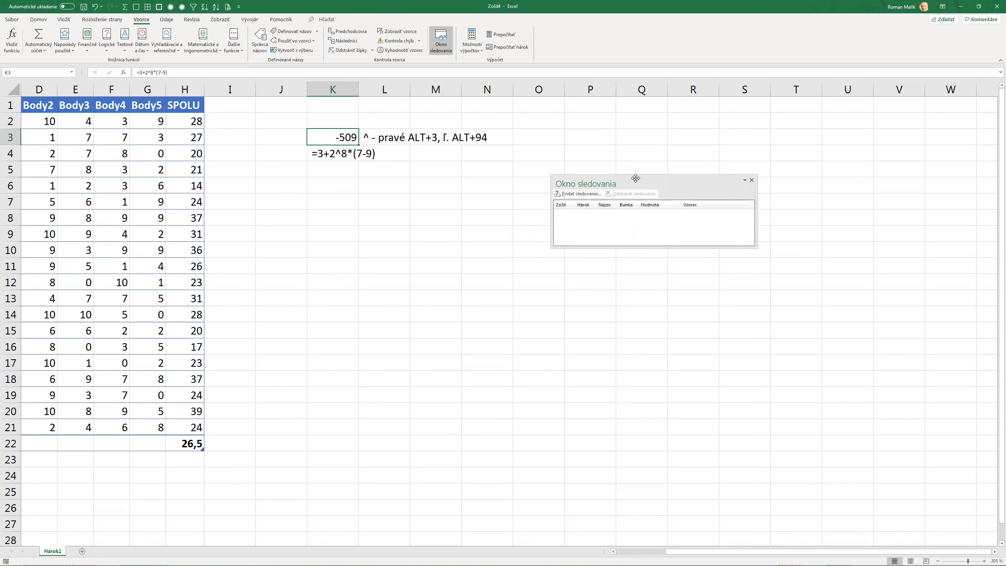
pyautogui.click(184, 444)
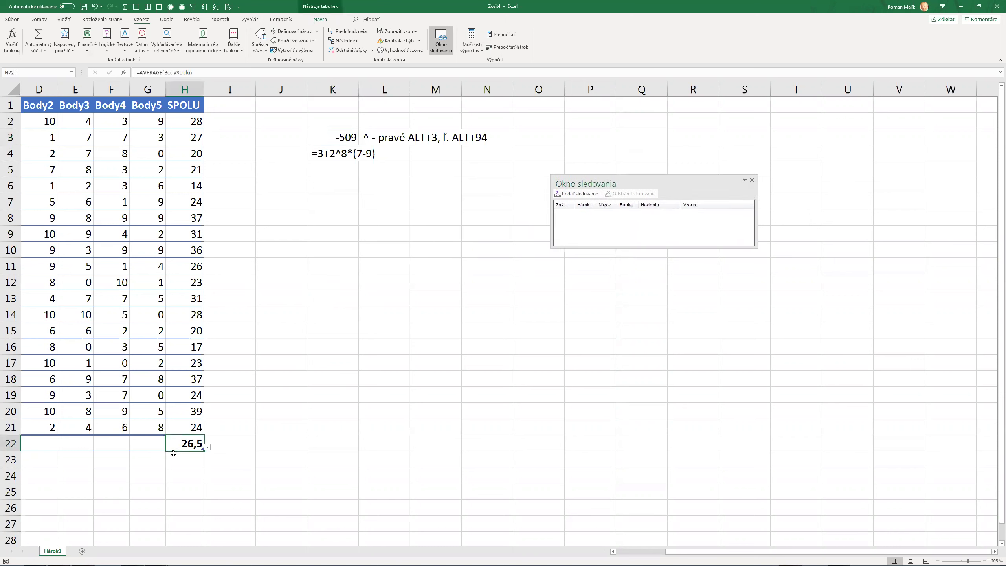
pyautogui.click(579, 193)
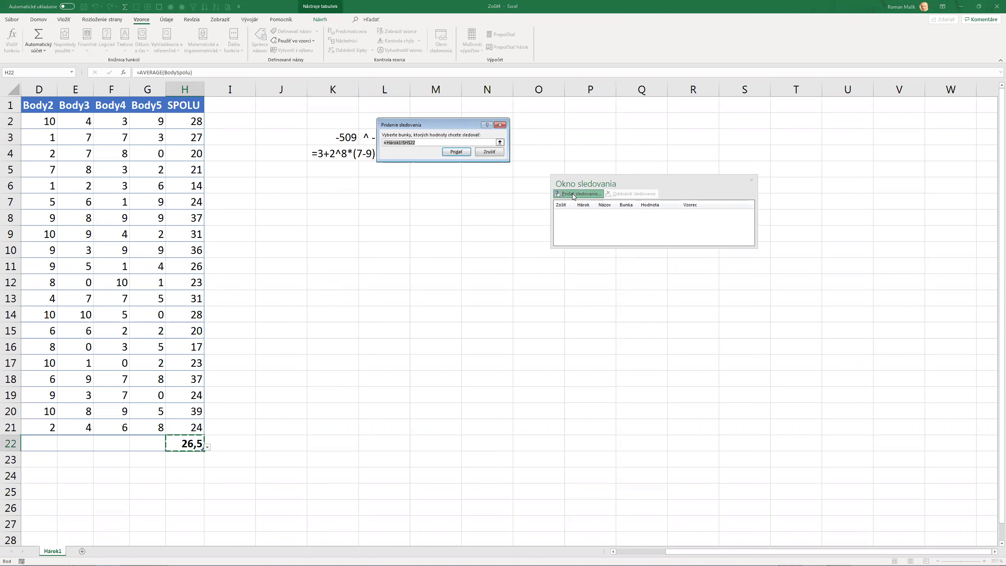
pyautogui.click(188, 441)
pyautogui.click(464, 152)
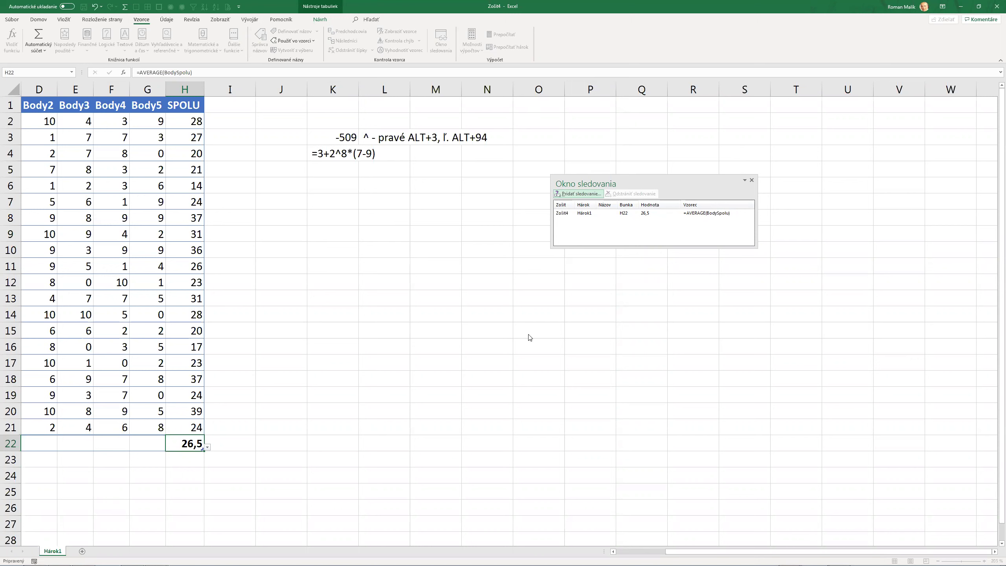
# Enter 11 in G2 so the watched average reads 24,15
pyautogui.click(143, 121)
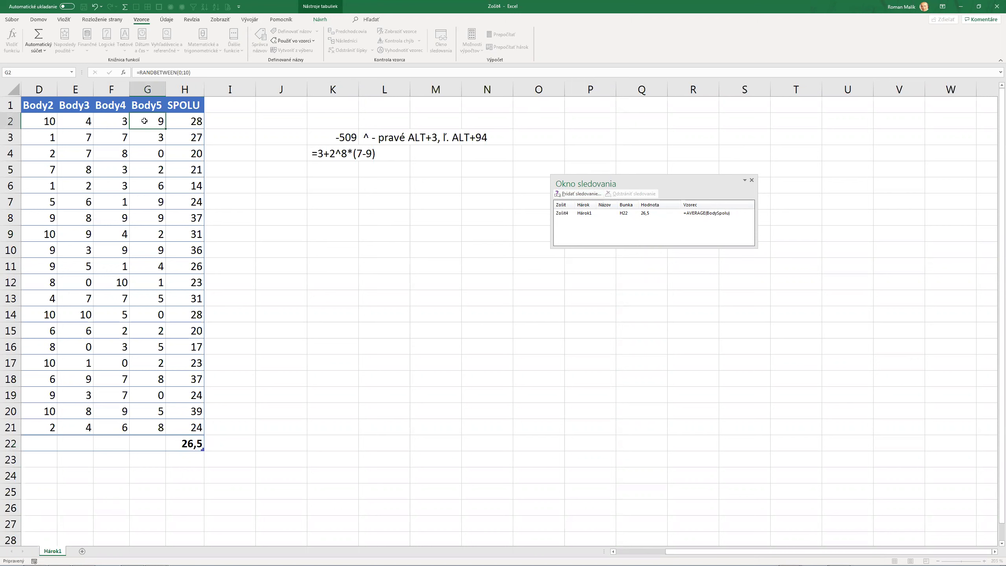
pyautogui.write('11')
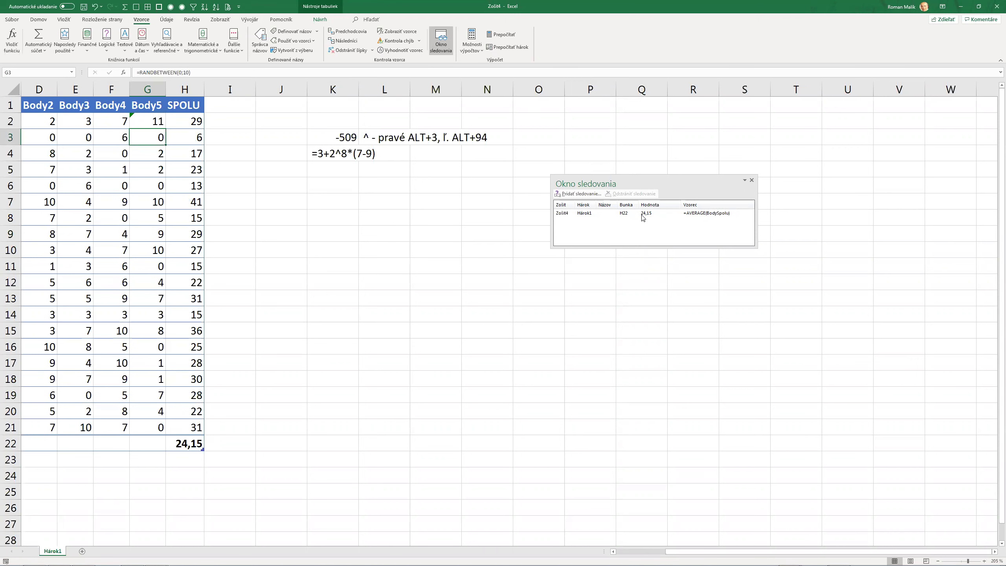
pyautogui.moveTo(637, 183); pyautogui.dragTo(460, 240)
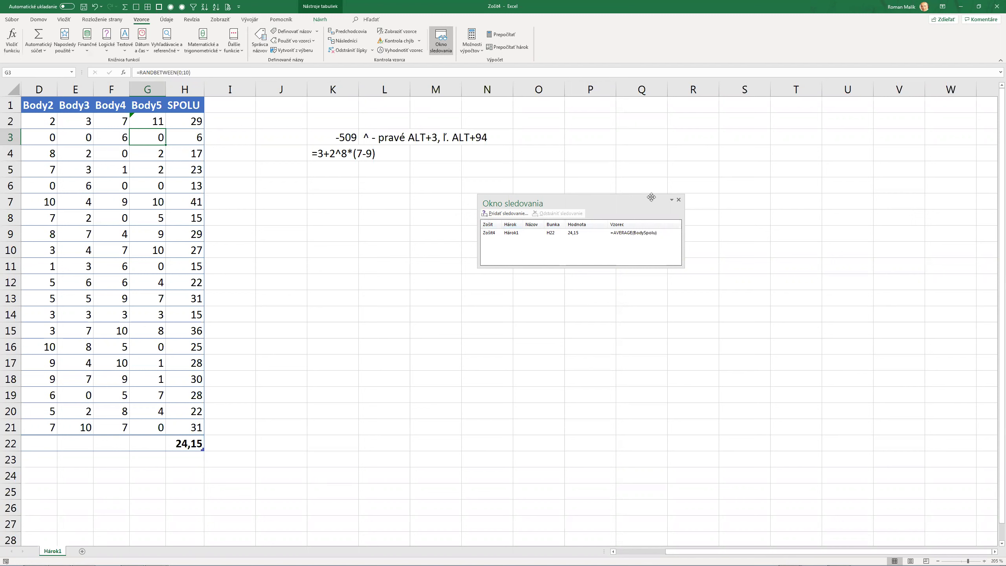
# Add a K3 watch (-509) beside the H22 watch, then close the Watch Window
pyautogui.click(678, 199)
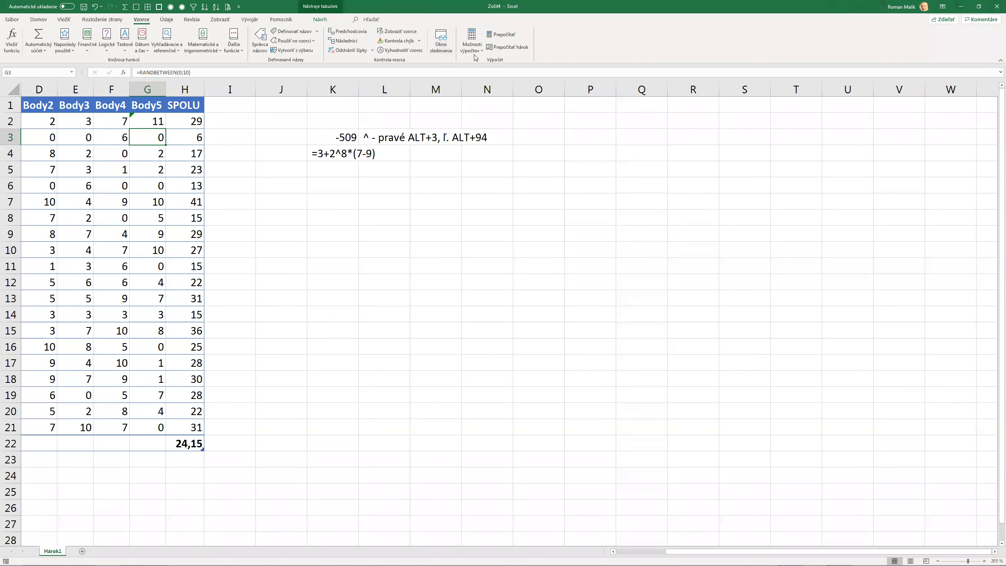
pyautogui.click(445, 48)
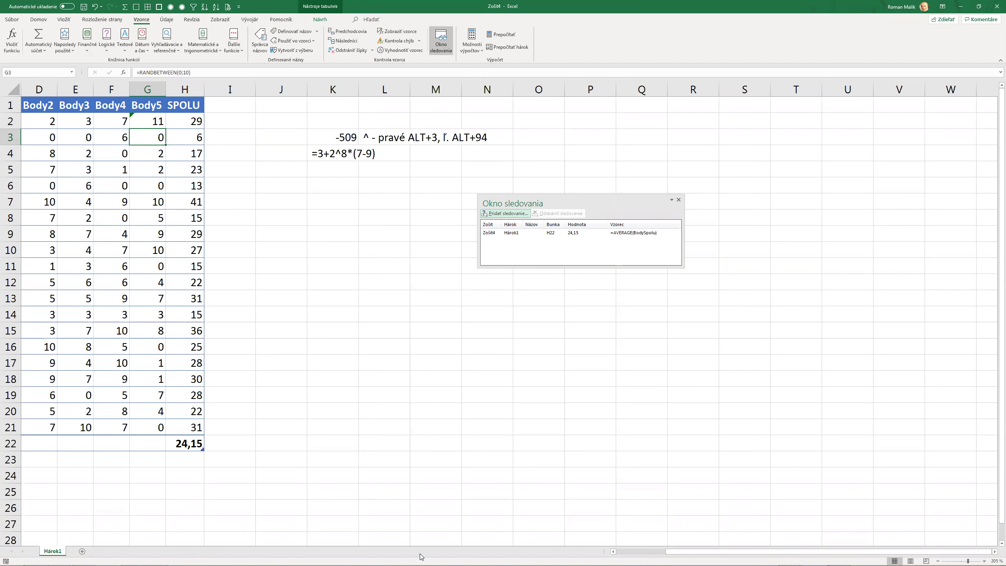
pyautogui.moveTo(610, 198); pyautogui.dragTo(595, 173)
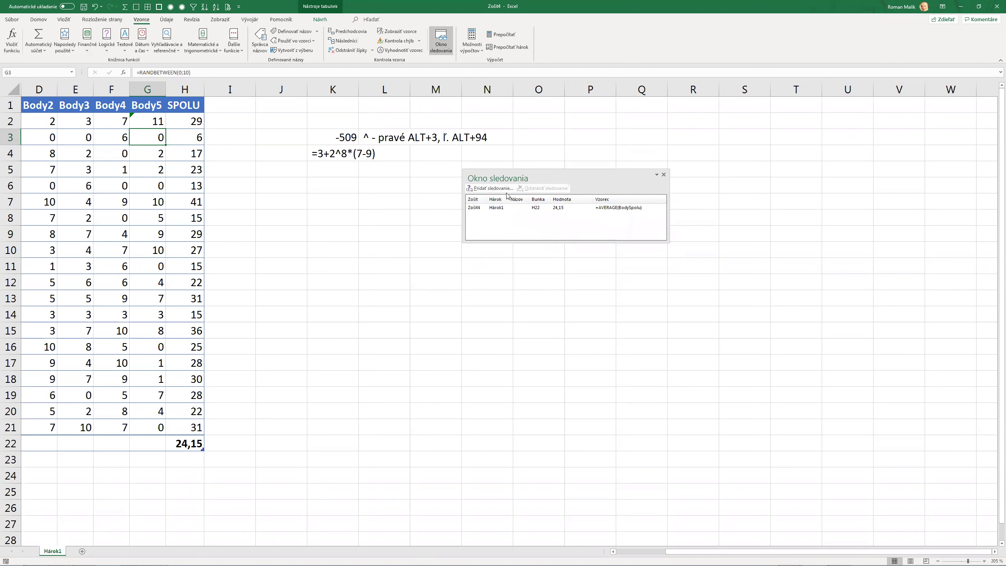
pyautogui.click(491, 188)
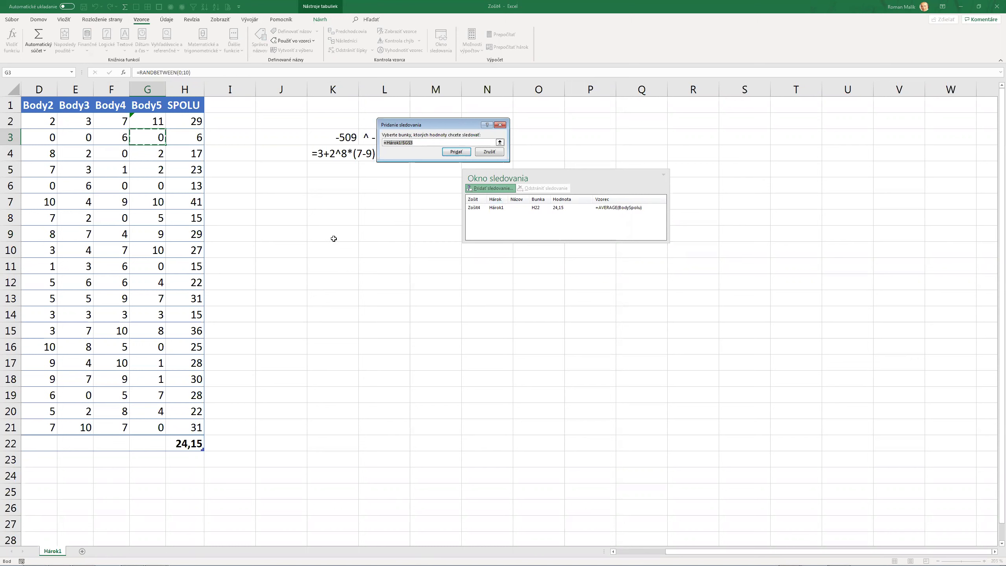
pyautogui.click(339, 141)
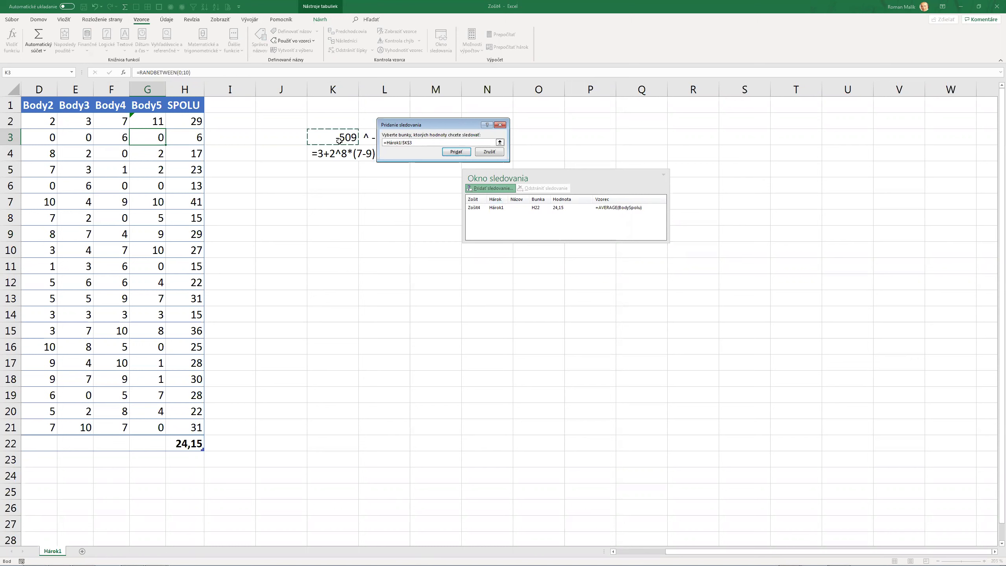
pyautogui.click(449, 153)
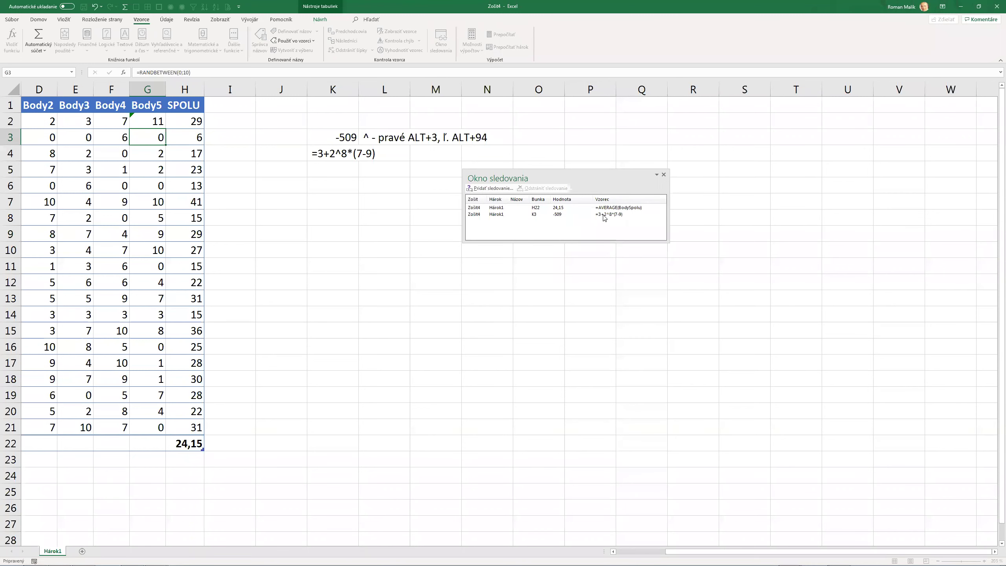
pyautogui.click(664, 174)
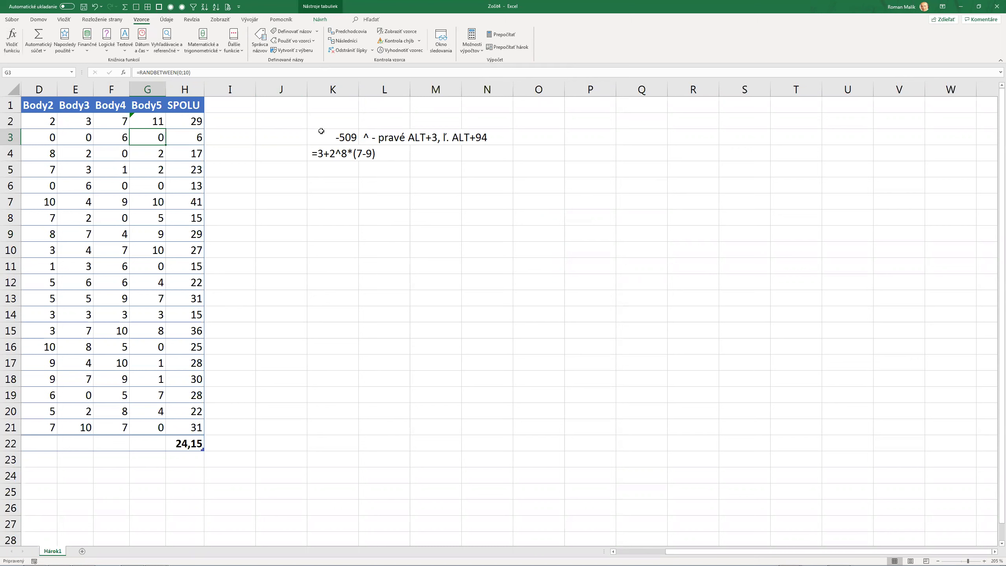
# Clear the notes and exponent formula in K2:M4
pyautogui.click(329, 127)
pyautogui.keyDown('shift'); pyautogui.click(451, 155); pyautogui.keyUp('shift')
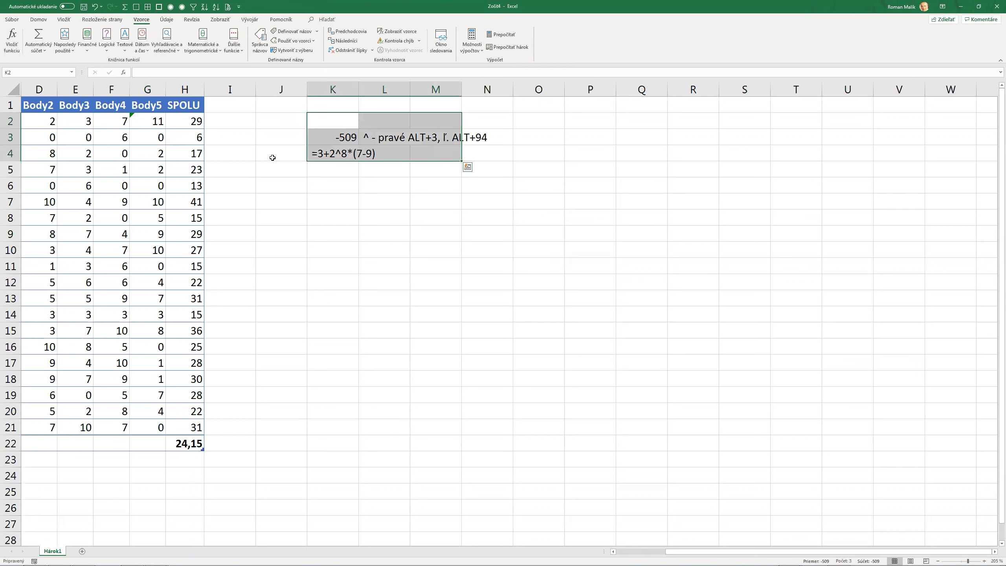
pyautogui.press('Delete')
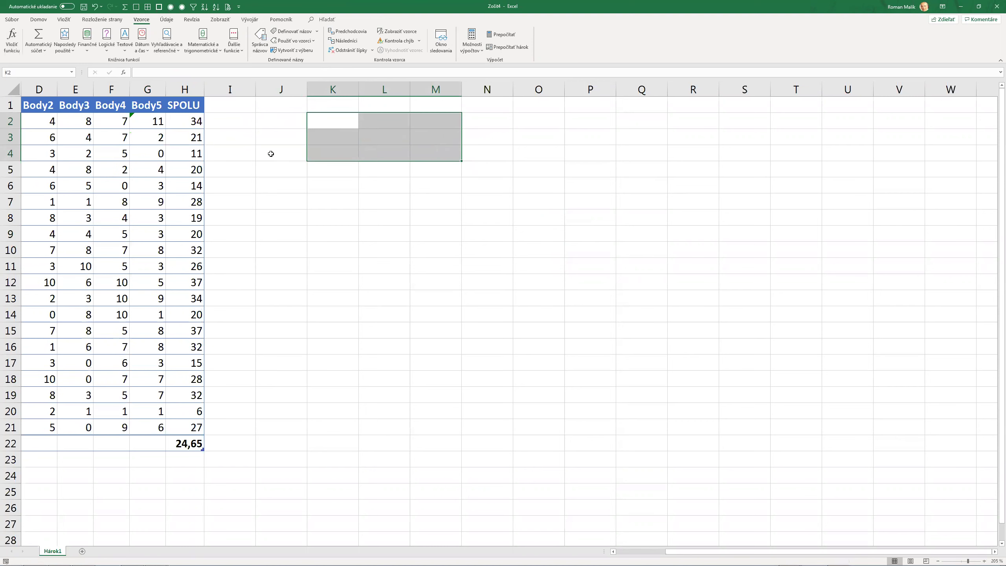
# Return to the table start and select the Body4 random formula in F2
pyautogui.hotkey('ctrl', 'Home')
pyautogui.press('Up')
pyautogui.press('Right')
pyautogui.press('Right')
pyautogui.press('Right')
pyautogui.press('Right')
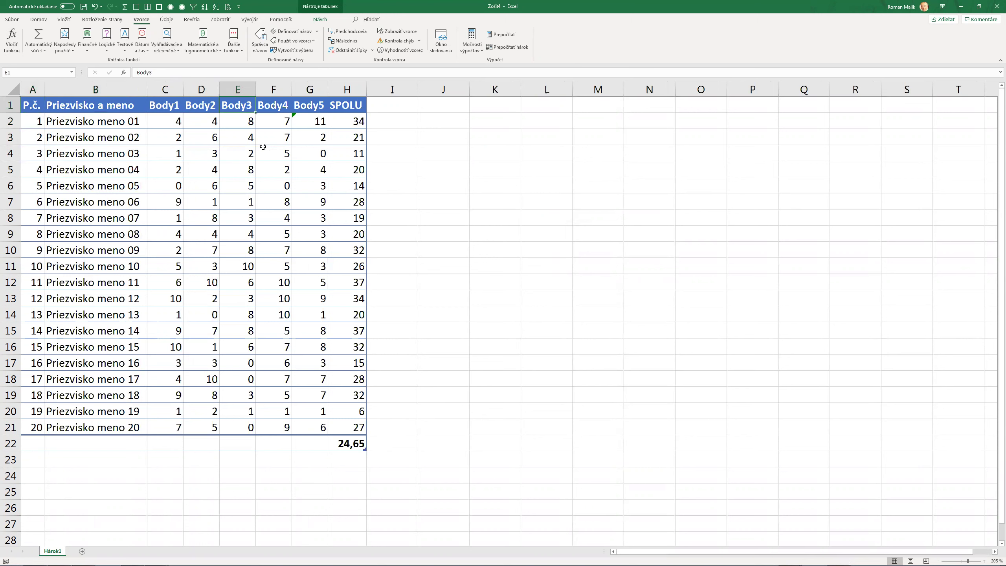
pyautogui.click(274, 121)
# Fill the Body4 random formula from F2 into G2 for Body5
pyautogui.moveTo(291, 129); pyautogui.dragTo(320, 137)
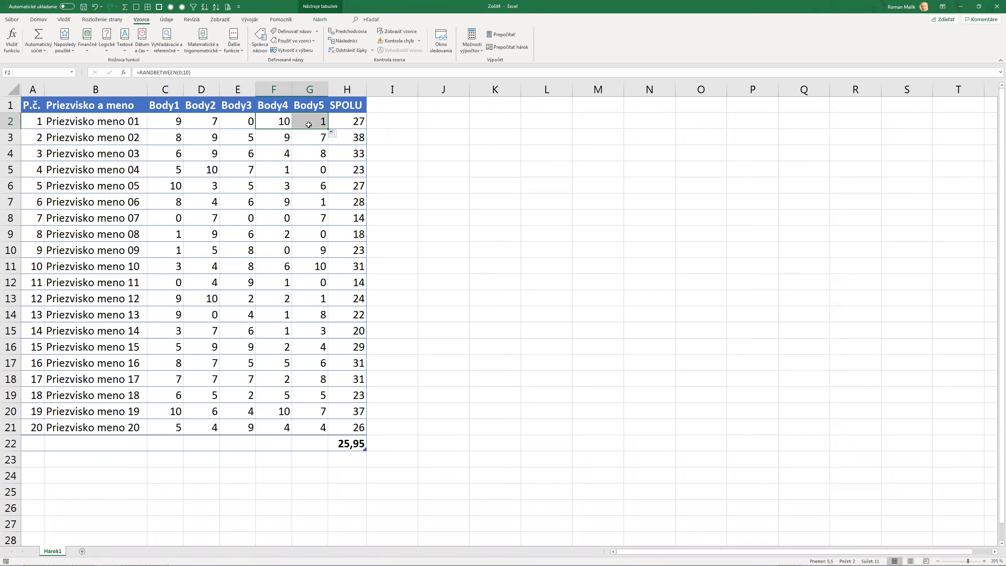
pyautogui.click(310, 125)
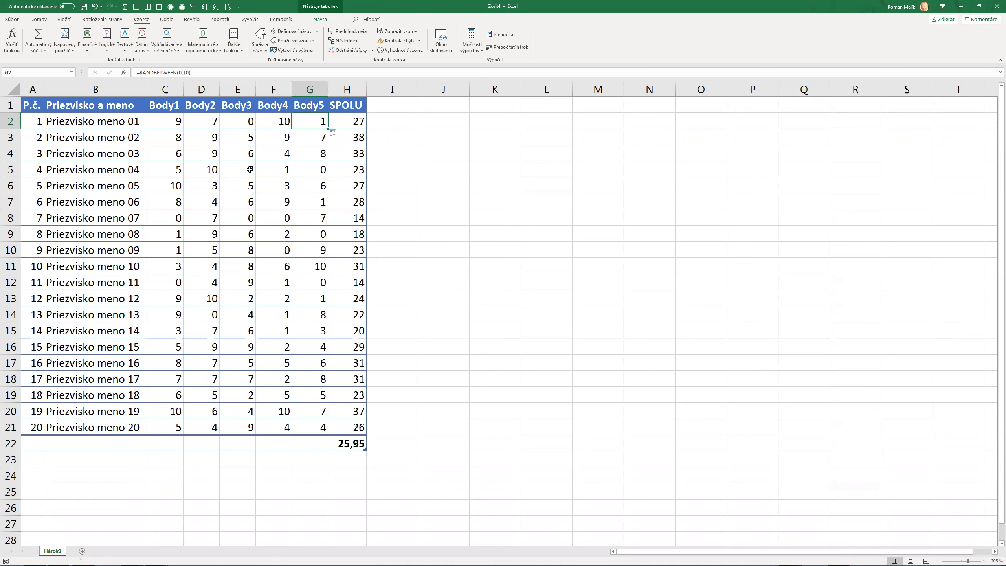
pyautogui.click(250, 170)
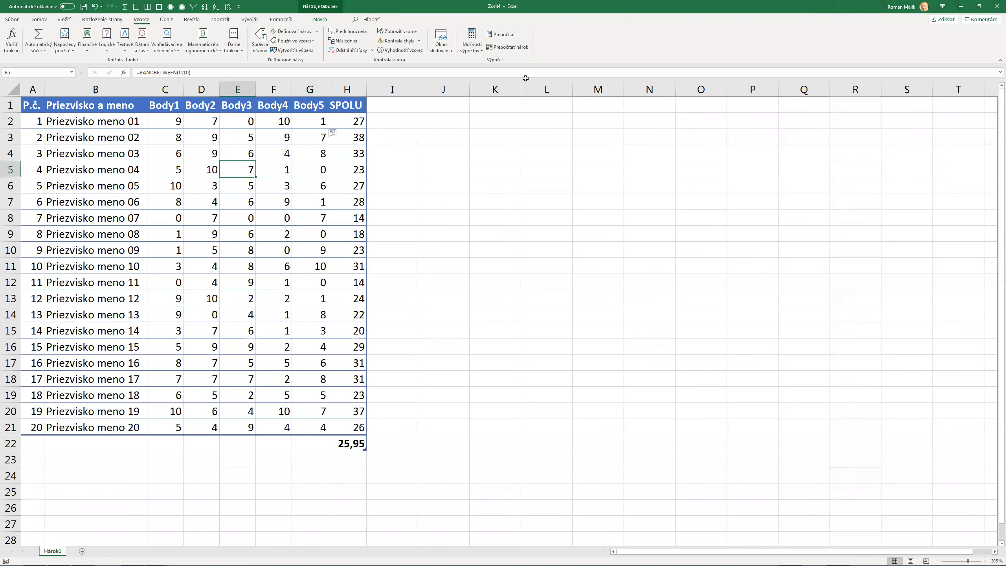
# Switch workbook calculation to Manual
pyautogui.click(478, 48)
pyautogui.click(477, 49)
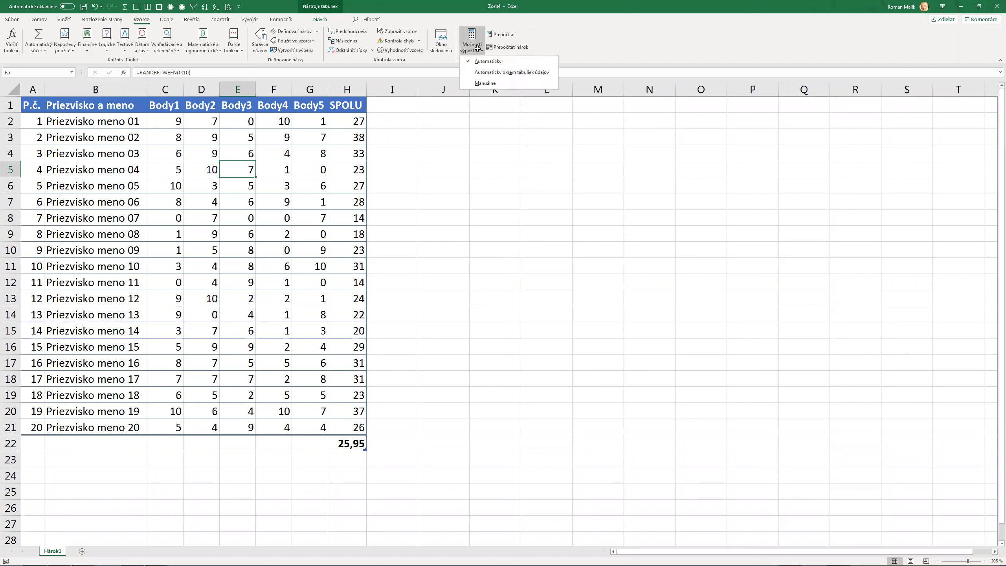
pyautogui.click(486, 82)
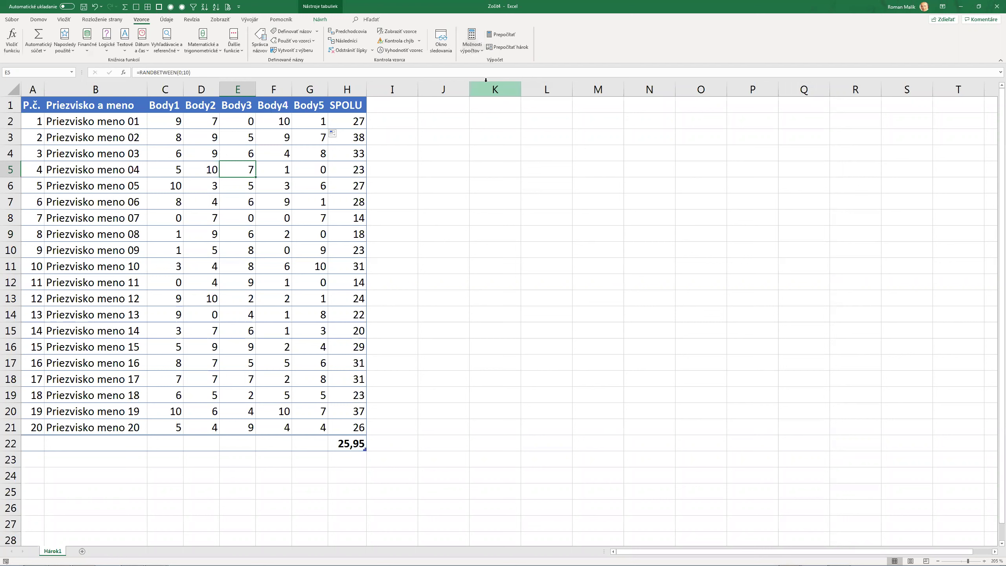
pyautogui.click(455, 158)
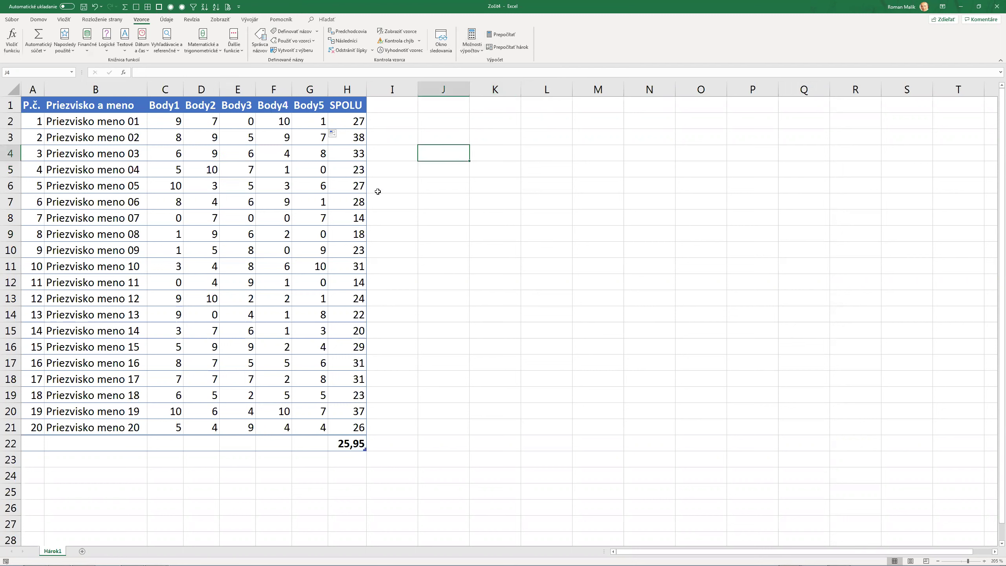
pyautogui.click(451, 201)
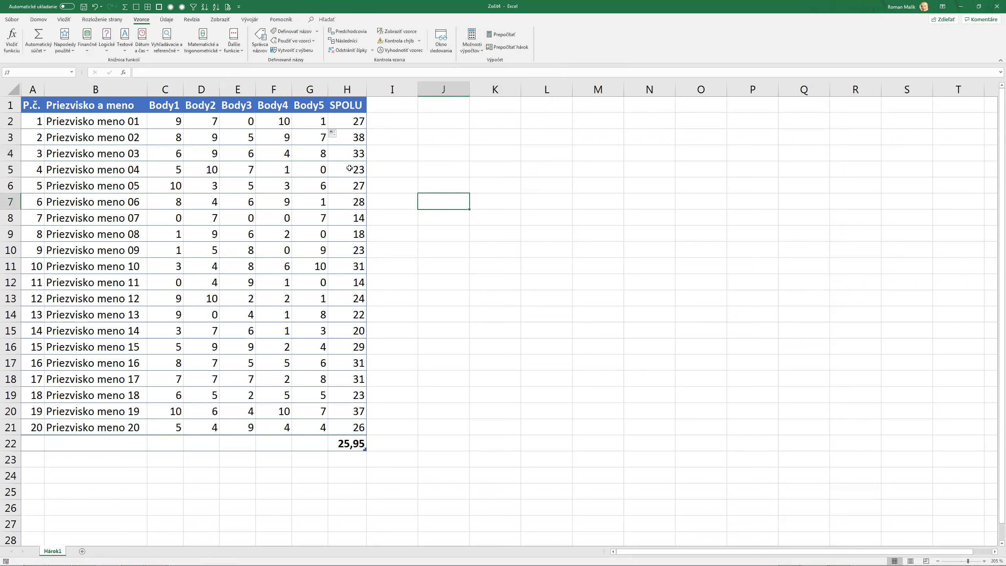
# Clear the SPOLU totals in H5 and H8 and the Body2 score in D8
pyautogui.click(355, 126)
pyautogui.press('Down')
pyautogui.press('Down')
pyautogui.press('Down')
pyautogui.press('Delete')
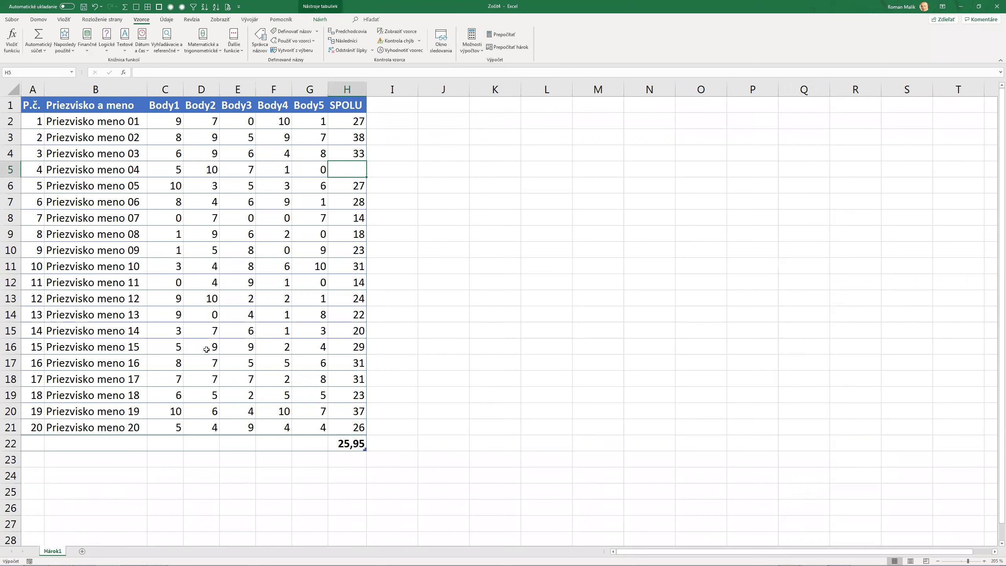
pyautogui.press('Down')
pyautogui.press('Down')
pyautogui.press('Down')
pyautogui.press('Delete')
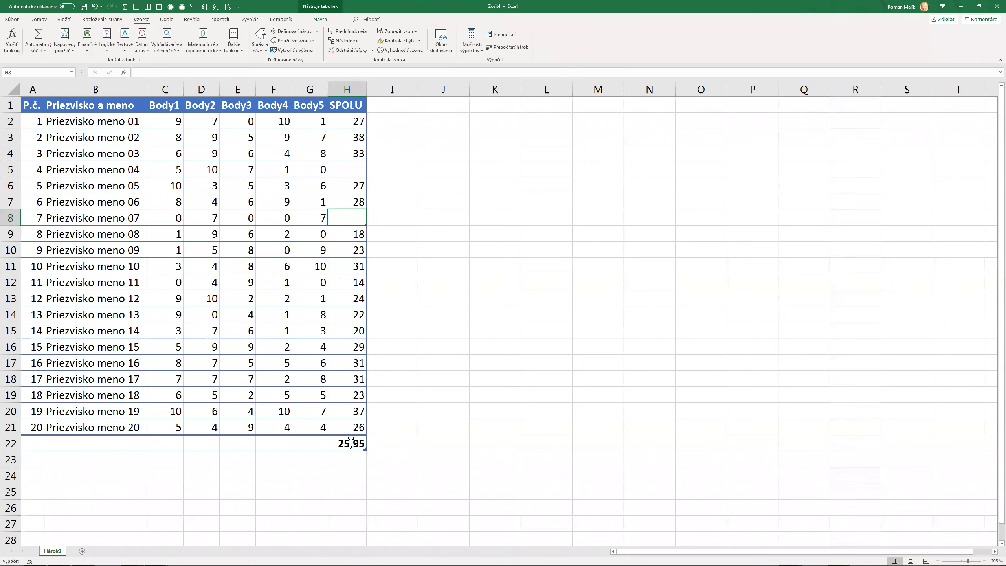
pyautogui.click(218, 220)
pyautogui.press('Delete')
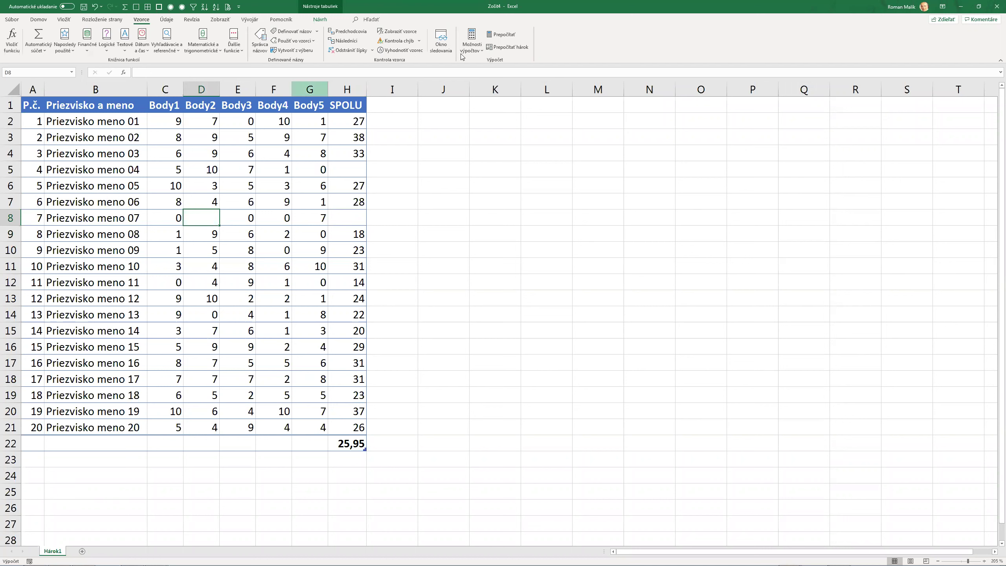
# Confirm calculation is still Manual and select cell K1
pyautogui.click(474, 55)
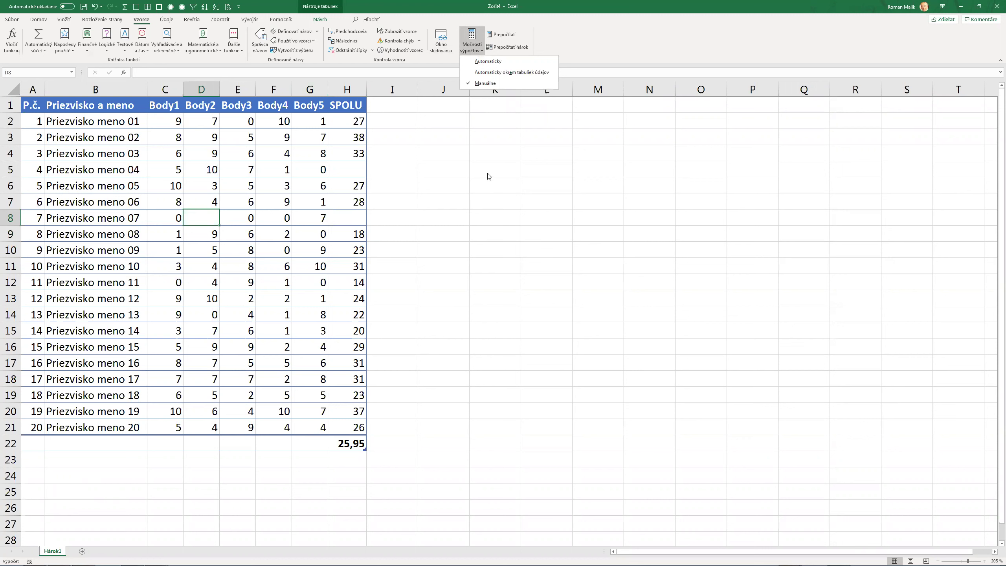
pyautogui.click(508, 186)
pyautogui.click(508, 186)
pyautogui.moveTo(511, 106); pyautogui.dragTo(503, 123)
pyautogui.click(498, 151)
pyautogui.click(504, 110)
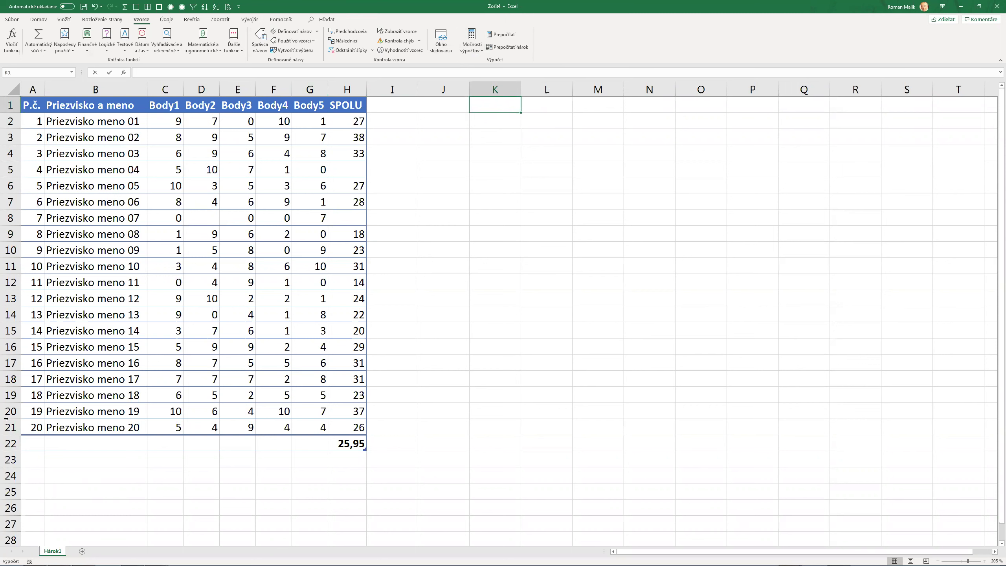
# Enter 2 in K1, 20 in L1 and =POWER(2;20) in M1
pyautogui.write('2')
pyautogui.press('Tab')
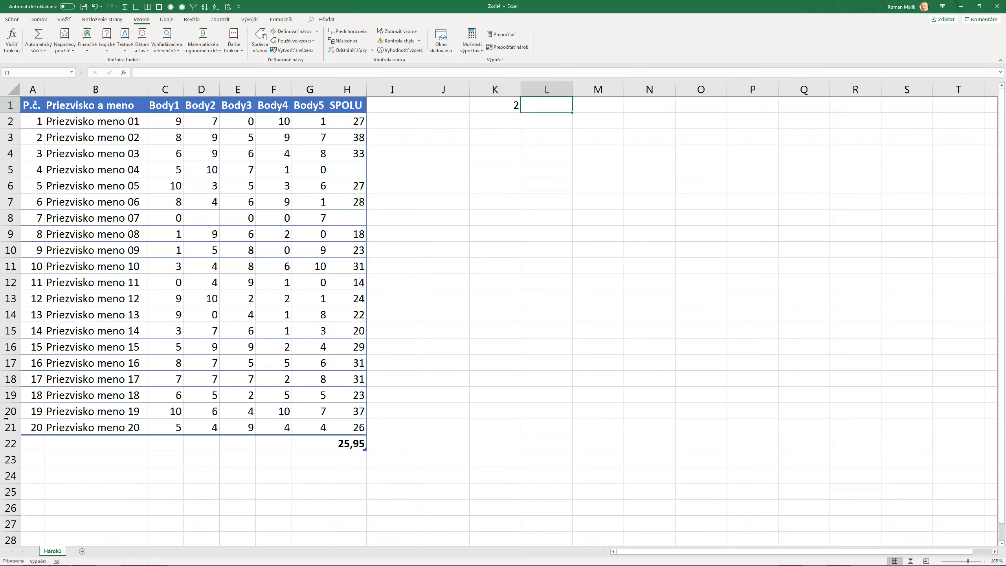
pyautogui.write('20')
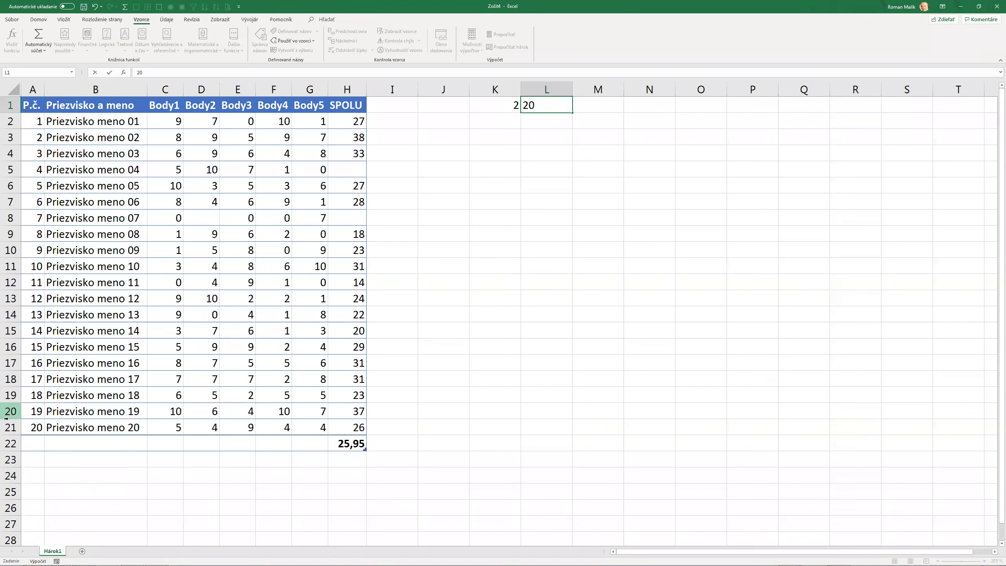
pyautogui.press('Tab')
pyautogui.write('=power')
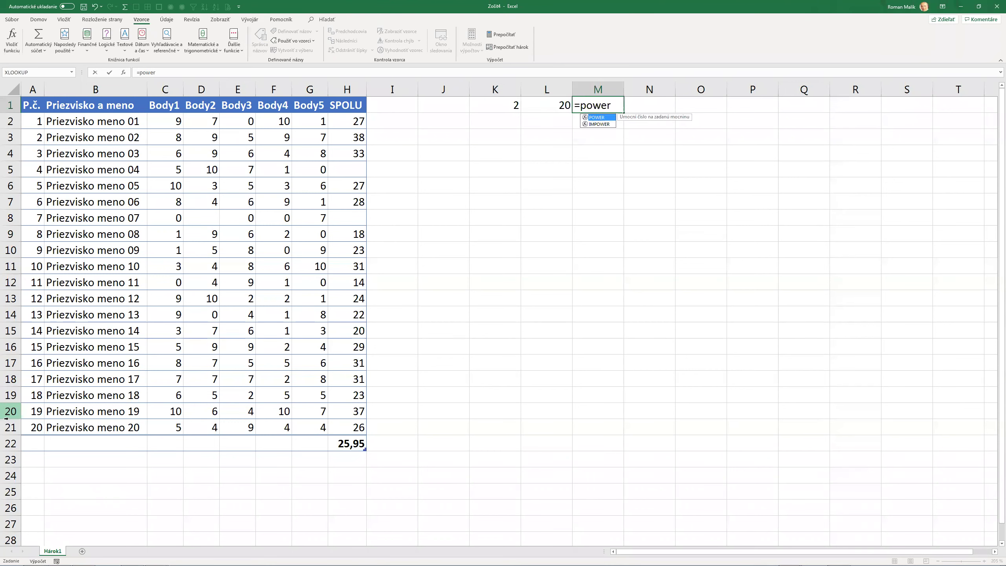
pyautogui.write('(2;20')
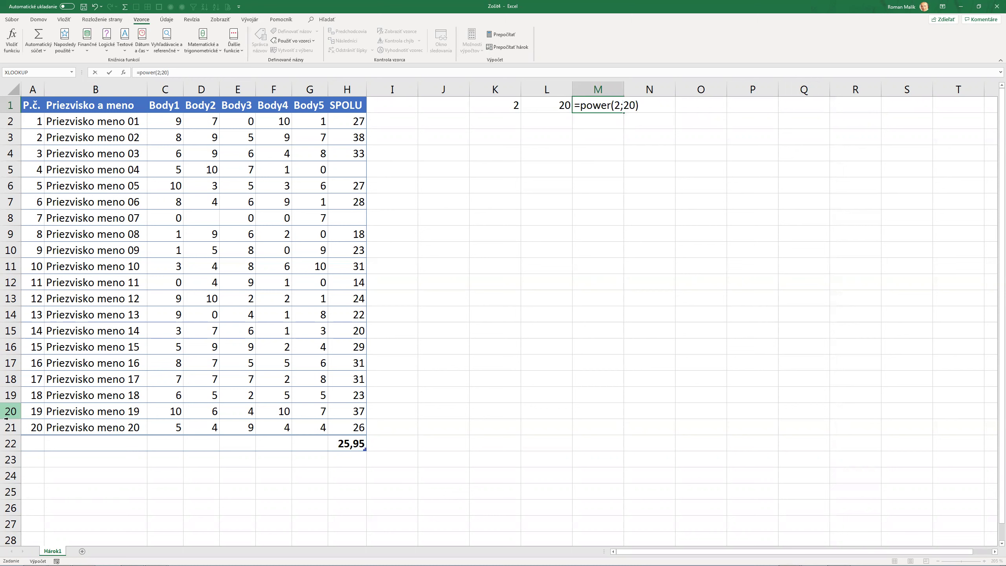
pyautogui.press('Return')
# Change L1 to 14 and compare it with M1, which still shows 1048576
pyautogui.press('Up')
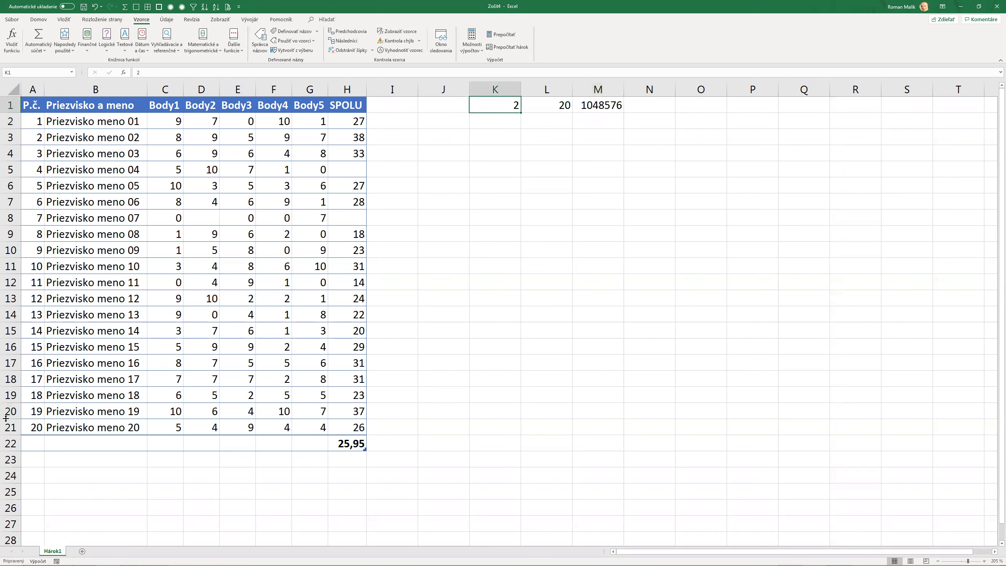
pyautogui.press('Right')
pyautogui.press('Right')
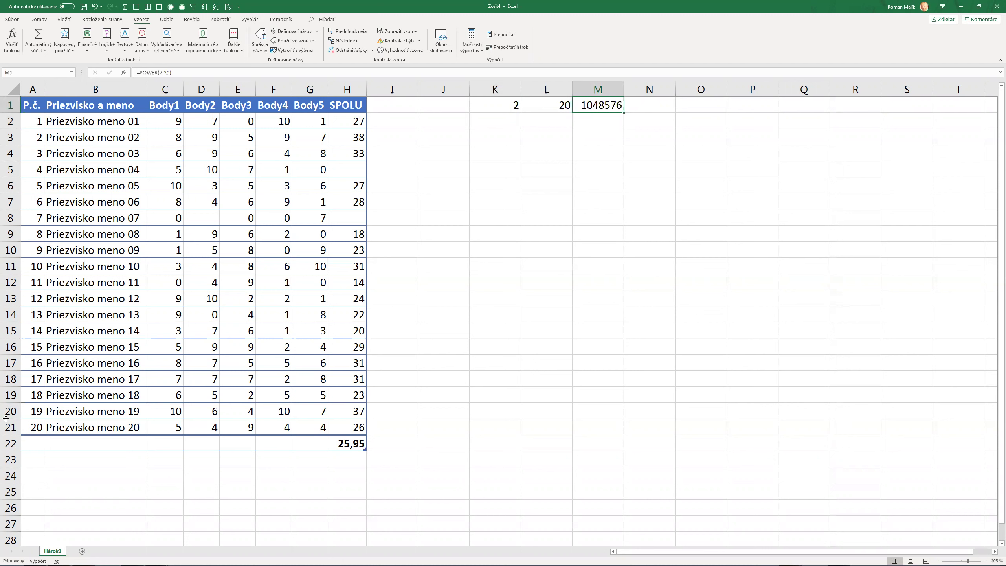
pyautogui.press('Left')
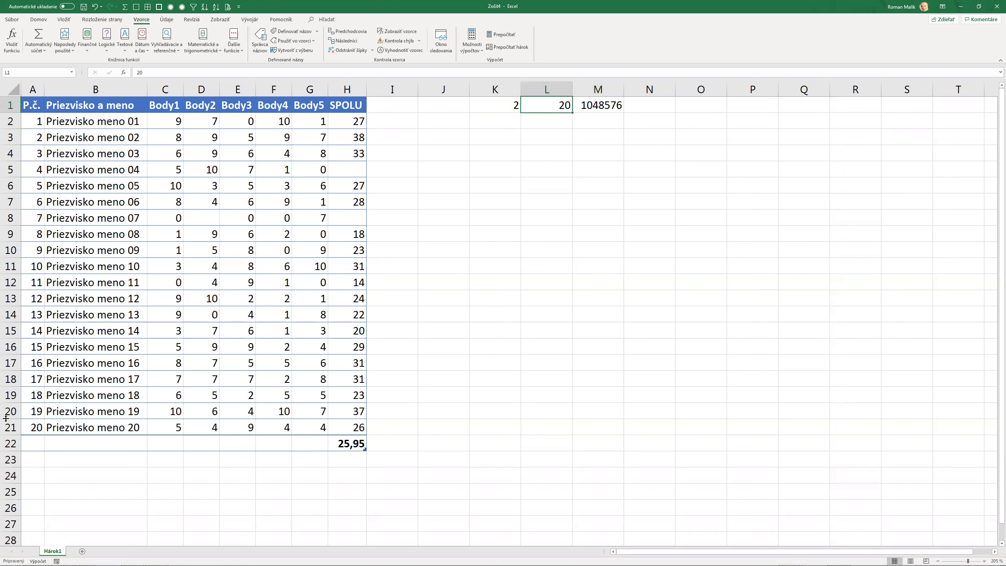
pyautogui.write('14')
pyautogui.press('Return')
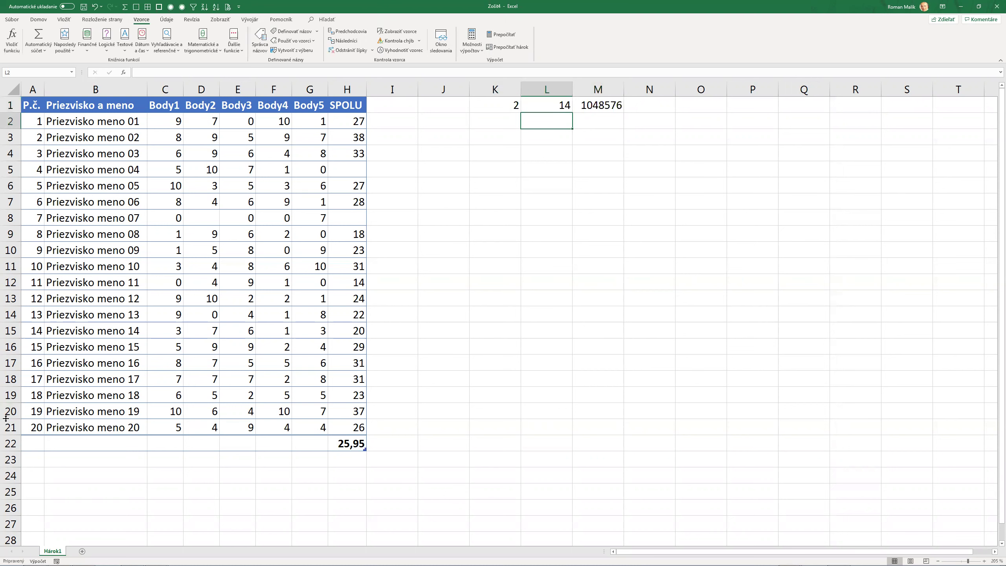
pyautogui.press('Up')
pyautogui.press('Right')
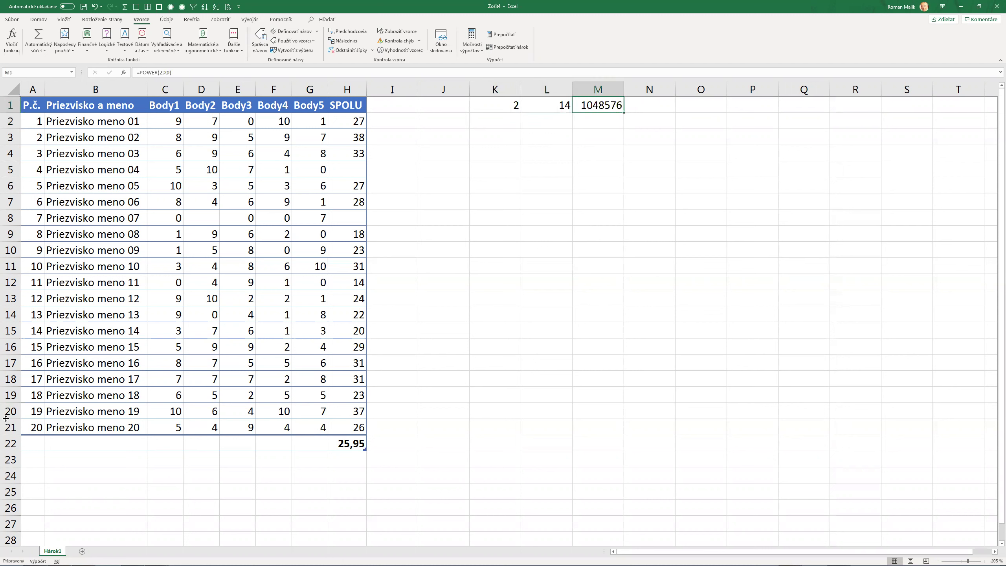
pyautogui.press('Left')
pyautogui.press('Right')
# Try Trace Precedents on M1 and dismiss the missing-references warning each time
pyautogui.click(356, 31)
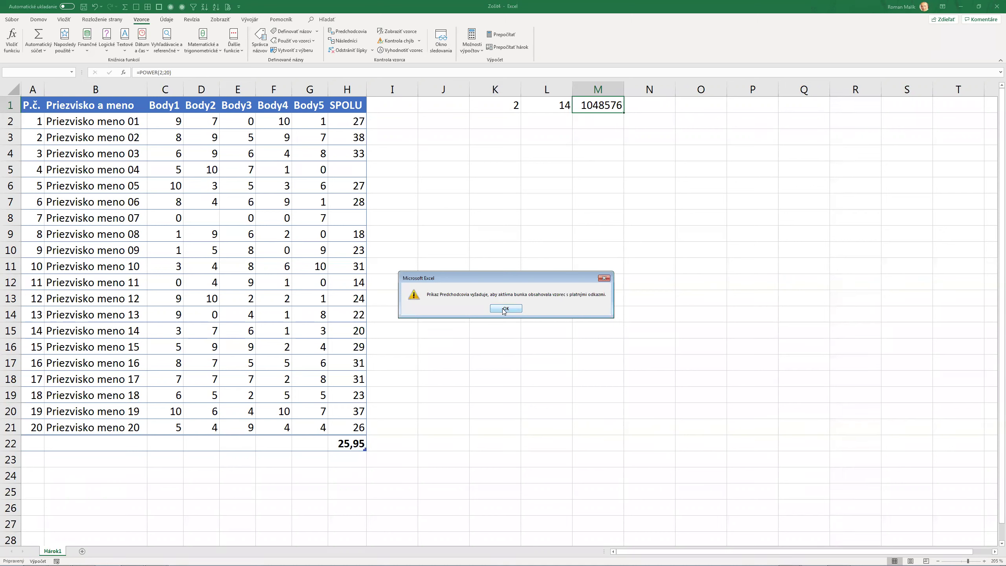
pyautogui.click(506, 309)
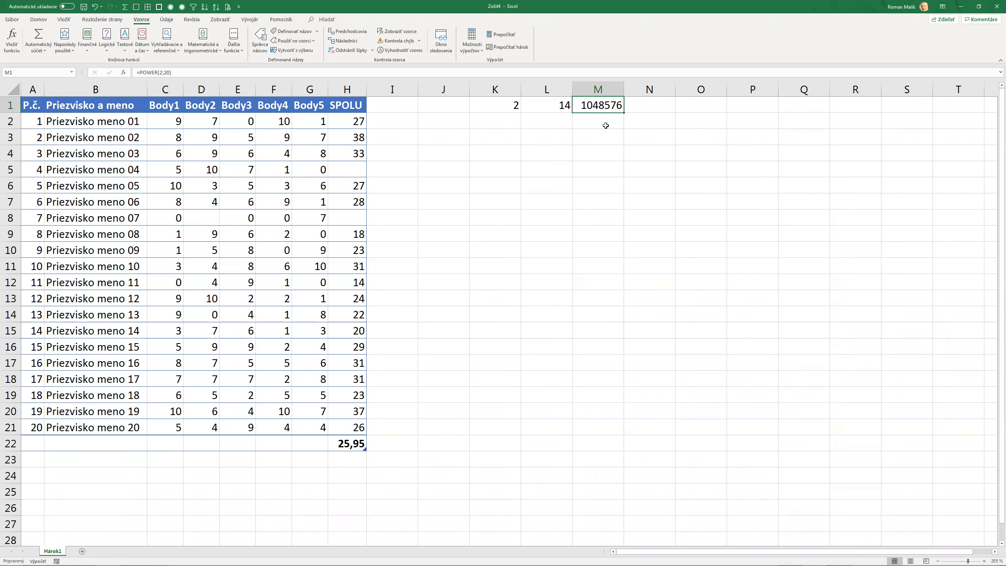
pyautogui.doubleClick(607, 108)
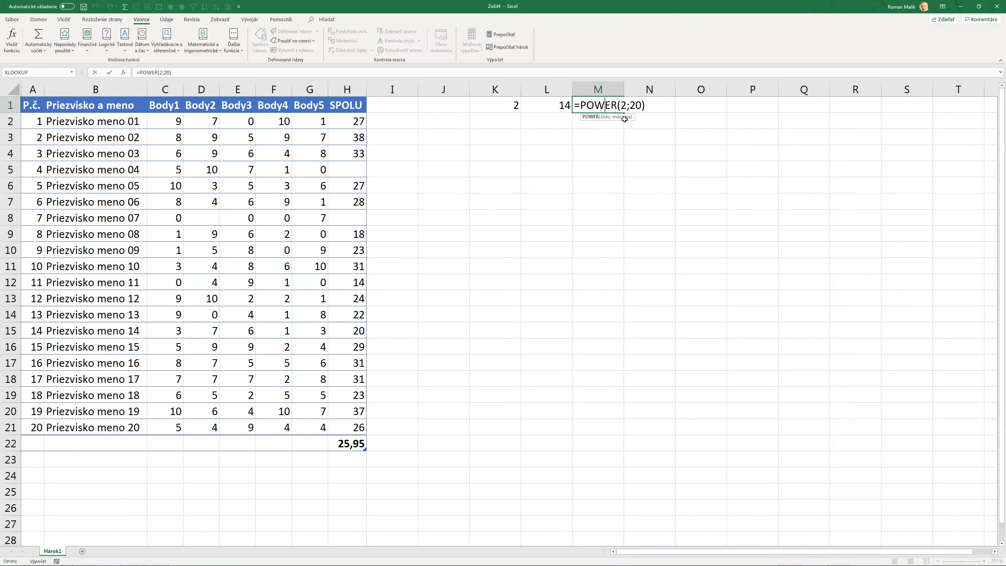
pyautogui.hotkey('ctrl', 'Return')
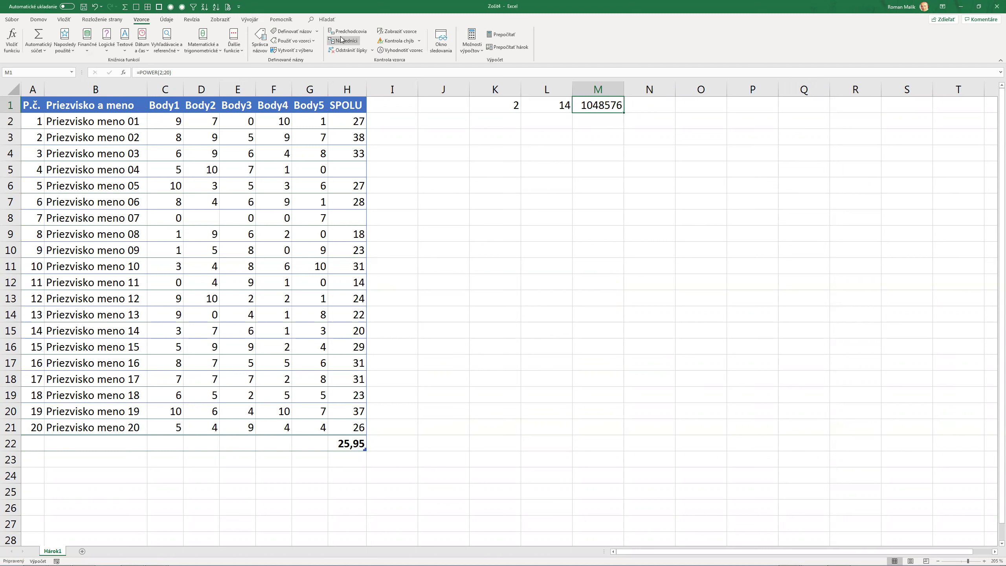
pyautogui.click(342, 33)
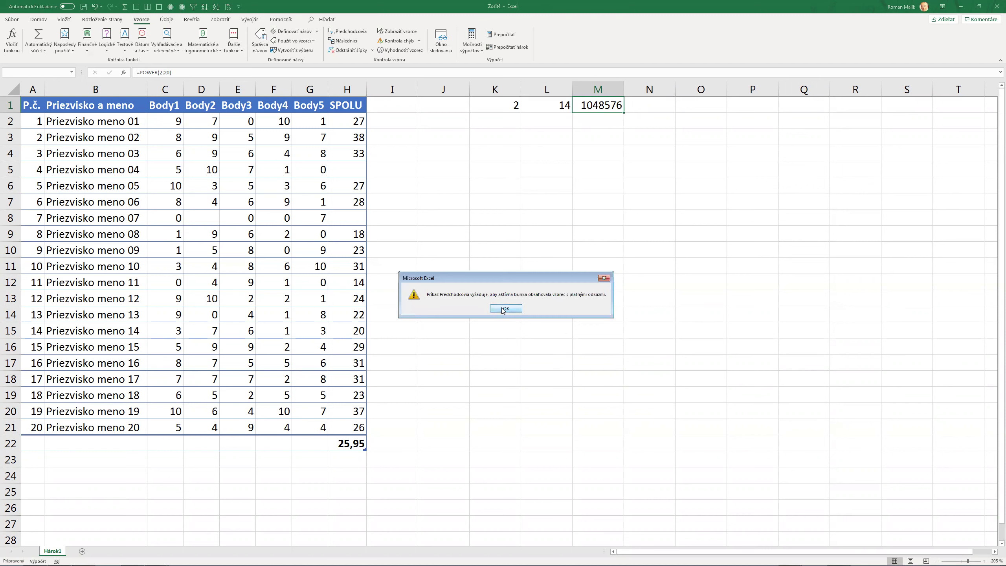
pyautogui.press('Return')
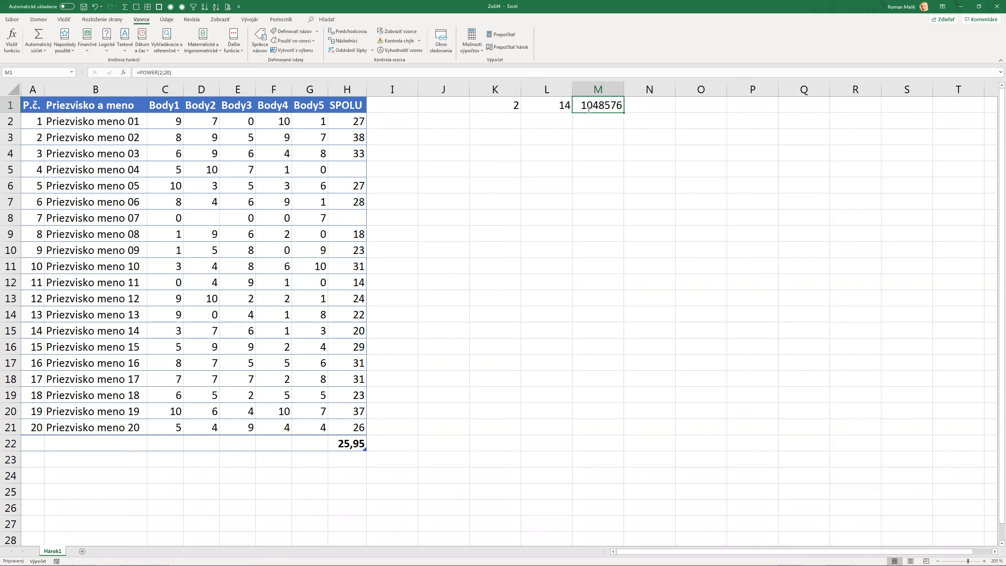
# Rewrite M1 as =POWER(K1;L1) so it returns 16384
pyautogui.doubleClick(588, 106)
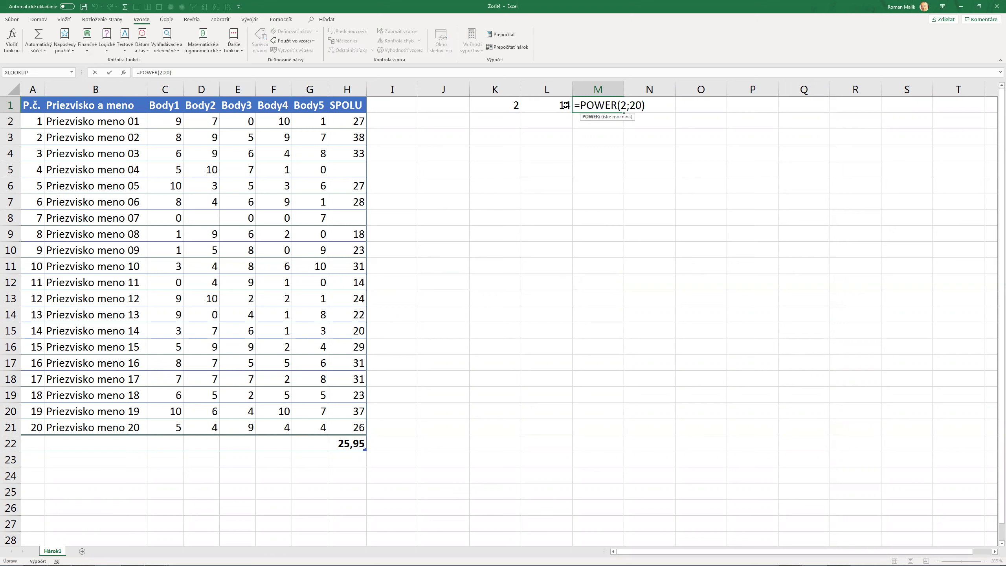
pyautogui.press('Right')
pyautogui.press('Right')
pyautogui.press('Right')
pyautogui.press('Right')
pyautogui.press('Right')
pyautogui.press('BackSpace')
pyautogui.click(510, 103)
pyautogui.press('Right')
pyautogui.press('Left')
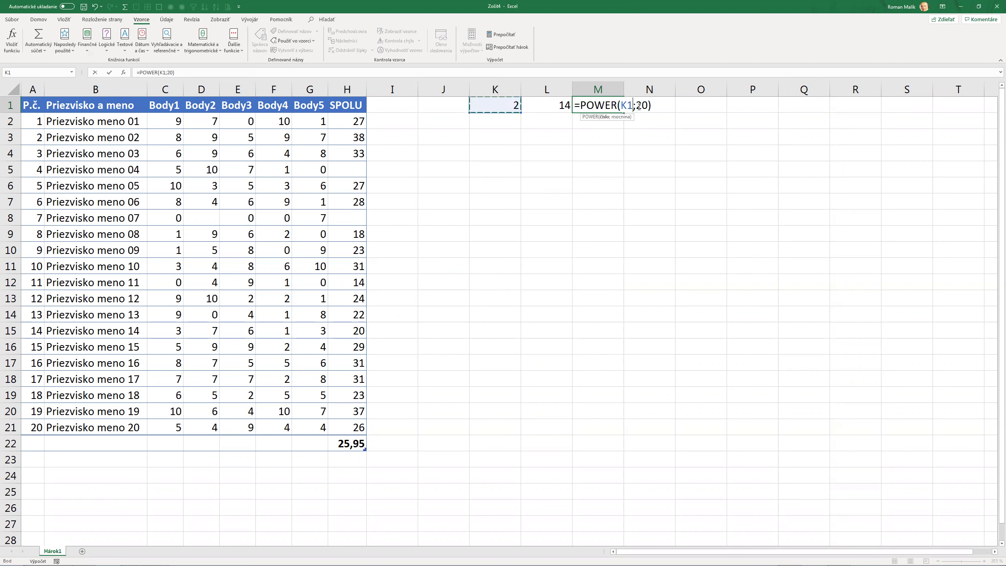
pyautogui.click(635, 107)
pyautogui.press('Delete')
pyautogui.press('Delete')
pyautogui.press('Left')
pyautogui.press('Return')
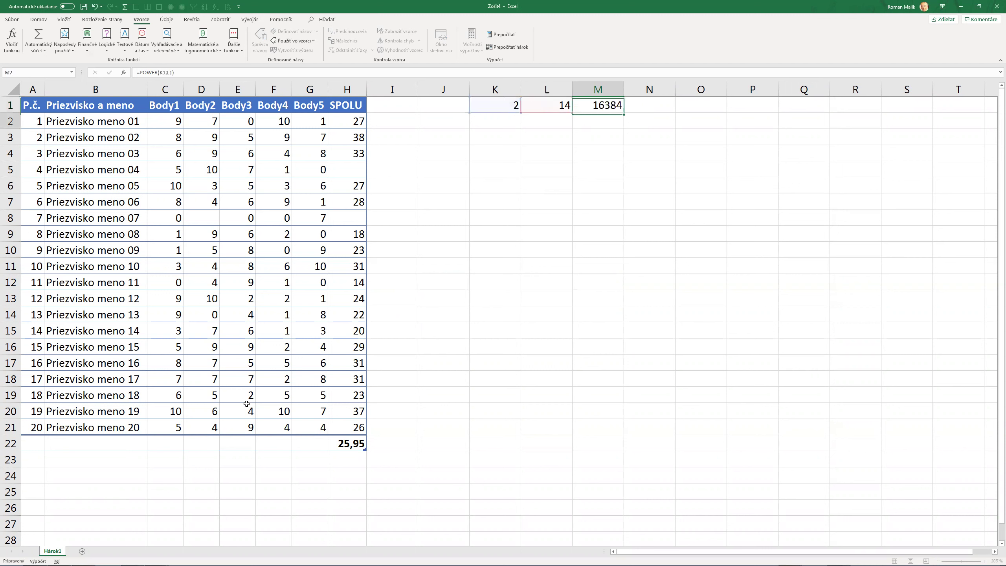
pyautogui.click(480, 51)
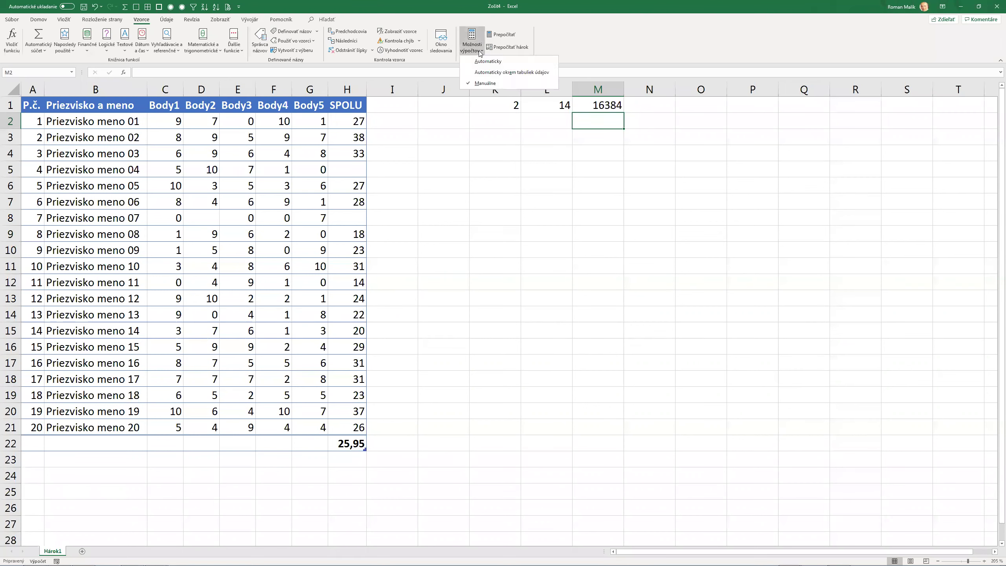
# Set the exponent in L1 to 20, keeping calculation mode on Manual
pyautogui.click(527, 165)
pyautogui.press('Up')
pyautogui.press('Left')
pyautogui.write('20')
pyautogui.press('Return')
# Re-enter M1's formula so it shows 1048576, leaving calculation on Manual
pyautogui.press('Up')
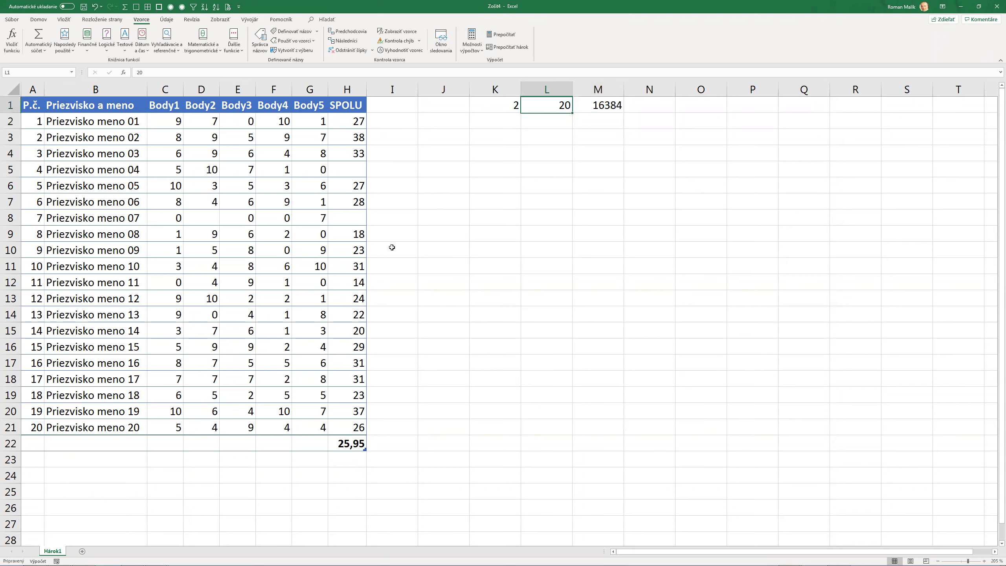
pyautogui.press('Right')
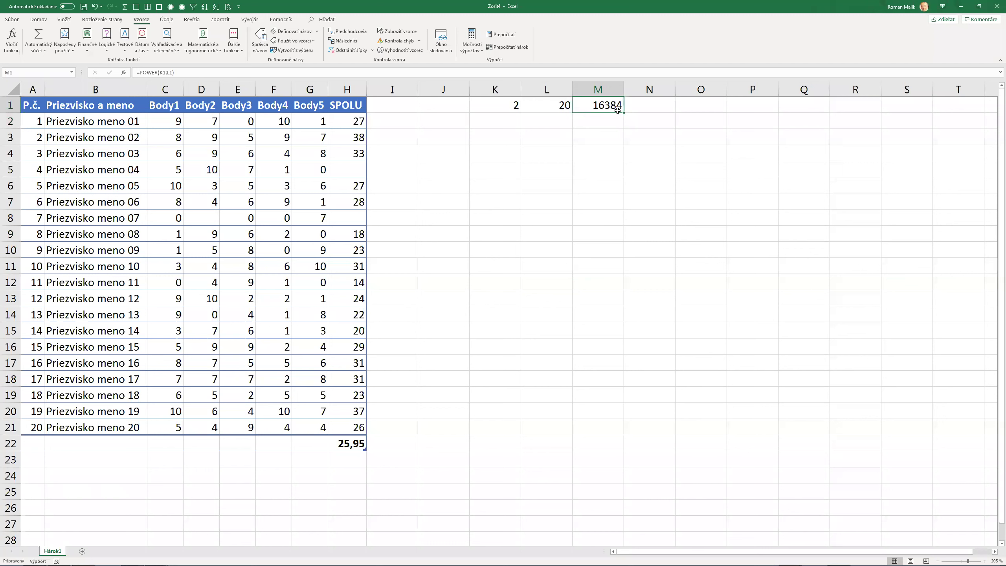
pyautogui.click(480, 52)
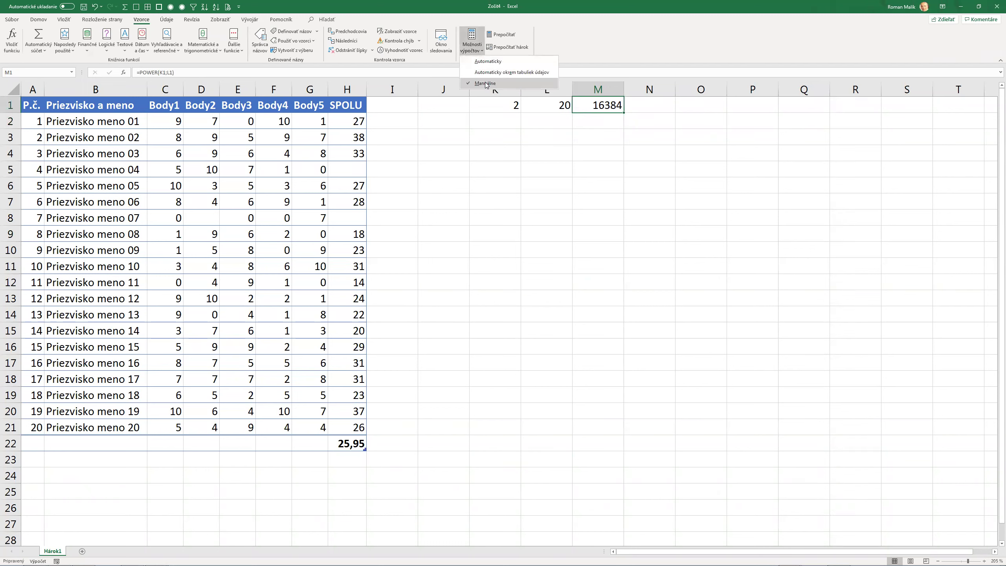
pyautogui.click(594, 115)
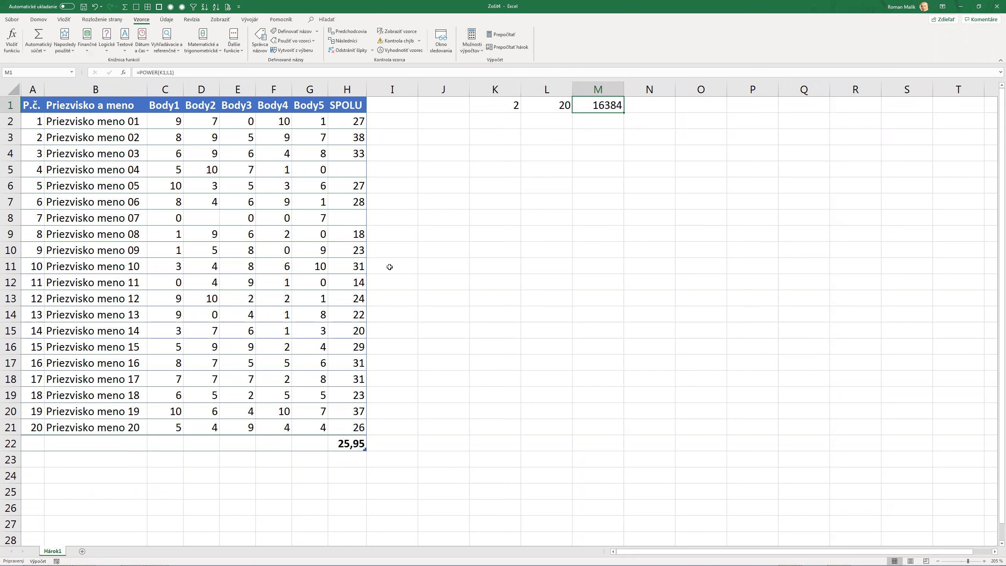
pyautogui.press('F2')
pyautogui.press('Return')
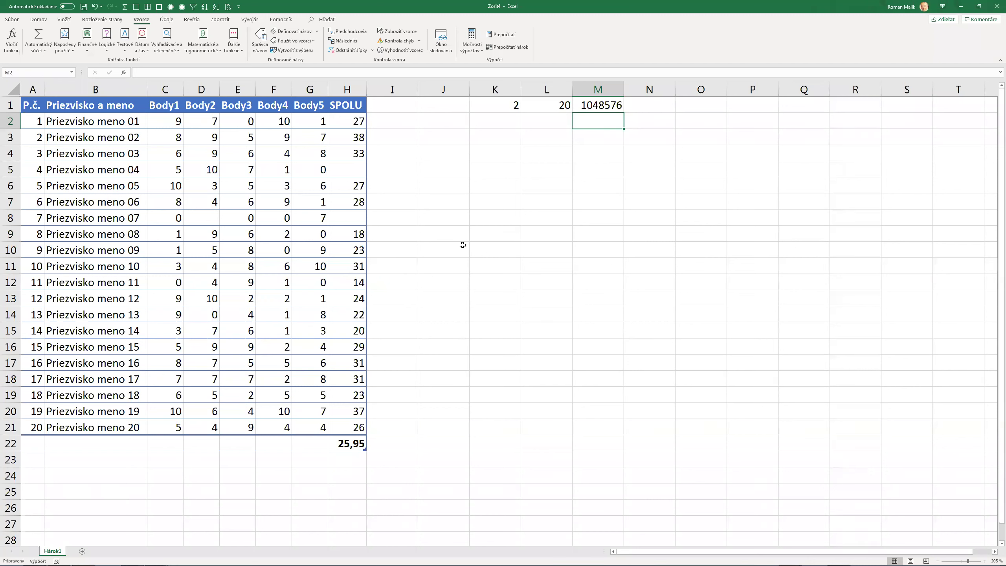
pyautogui.doubleClick(595, 108)
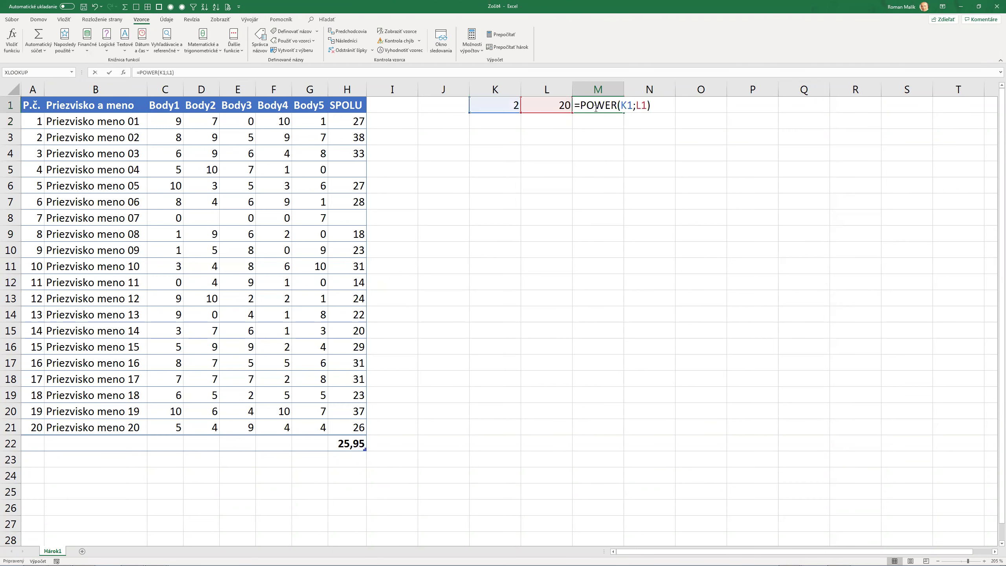
pyautogui.press('Return')
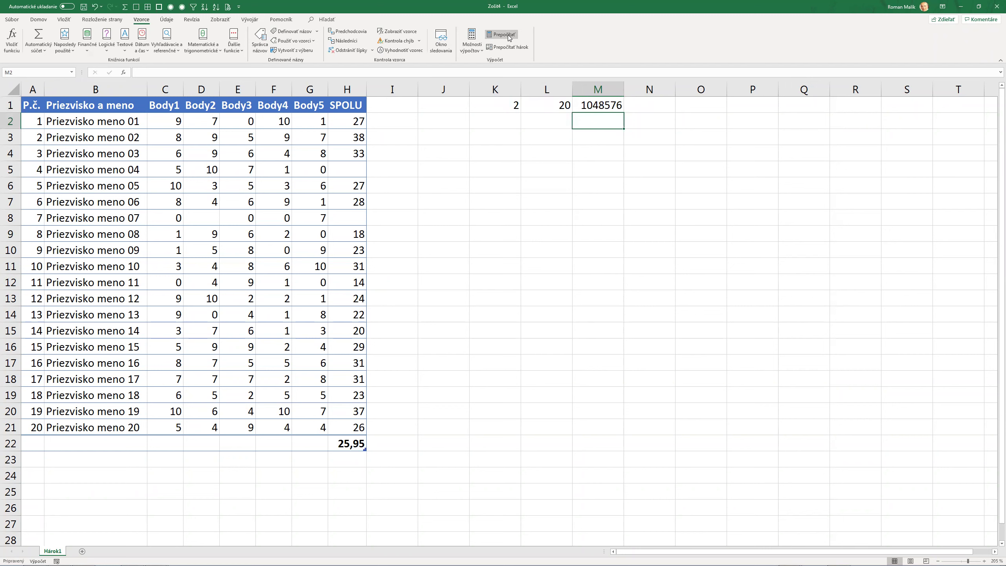
# Recalculate the sheet so the random scores refresh and H22 averages 22,67
pyautogui.click(471, 39)
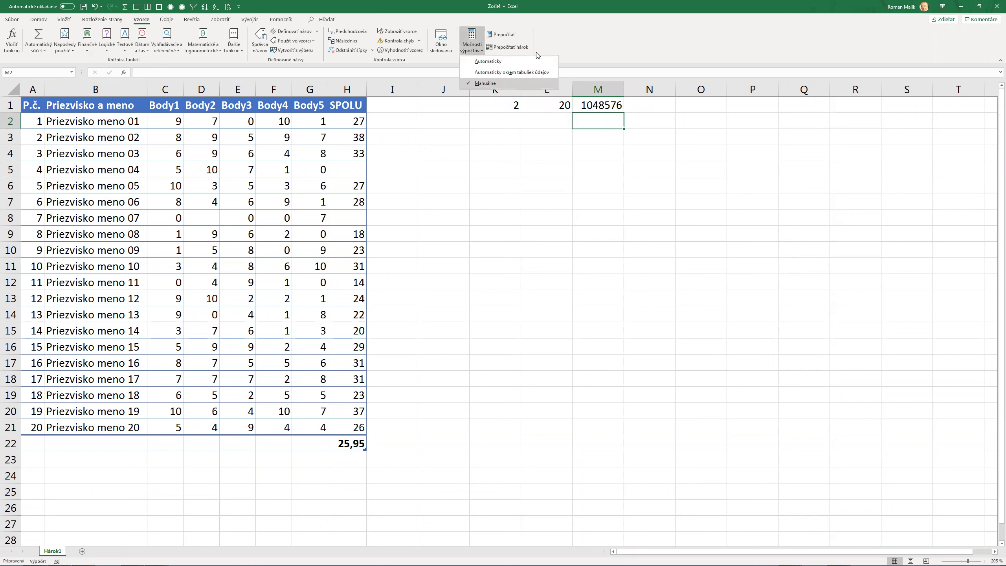
pyautogui.click(547, 46)
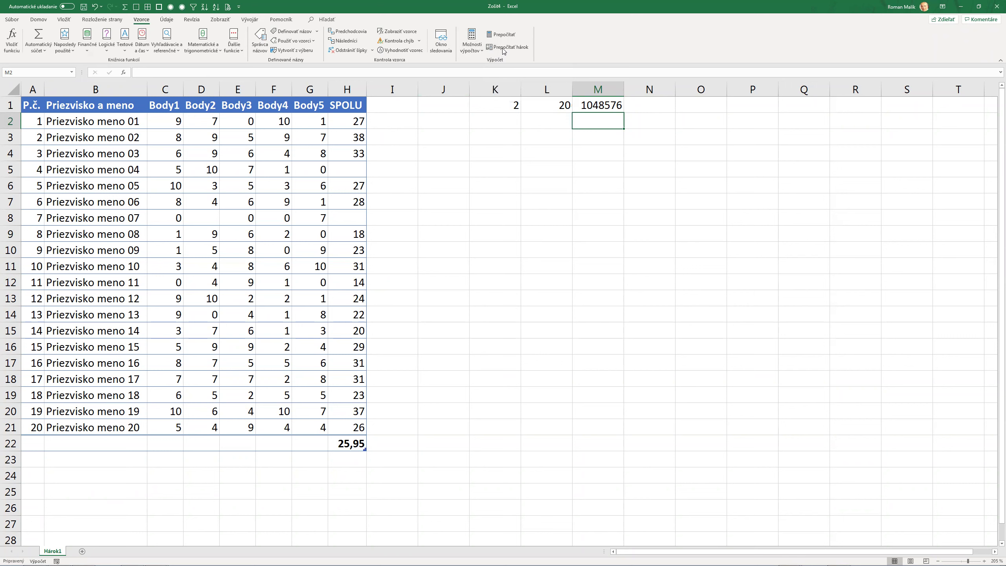
pyautogui.click(502, 48)
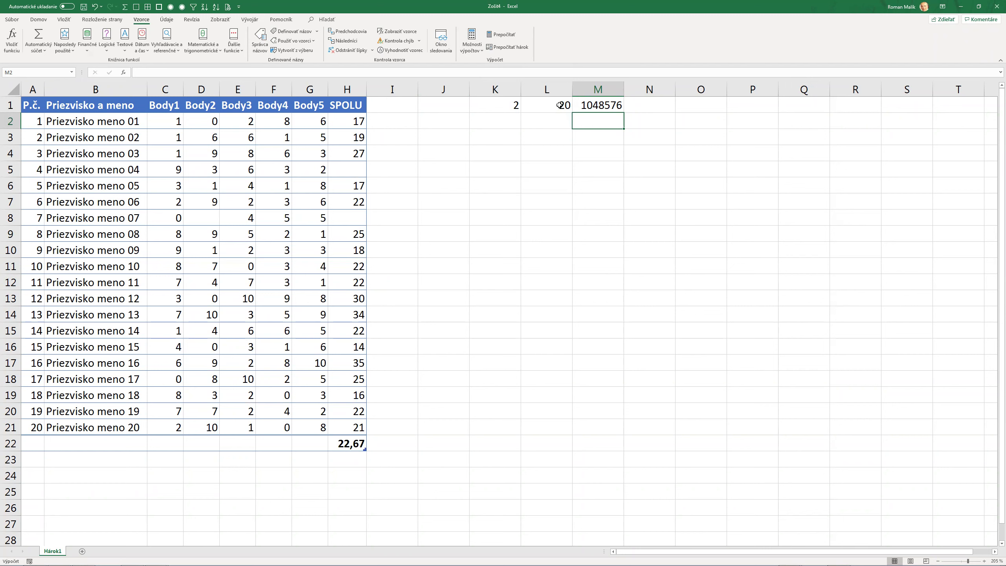
# Set L1 to 10 and recalculate, so M1 shows 1024
pyautogui.click(542, 101)
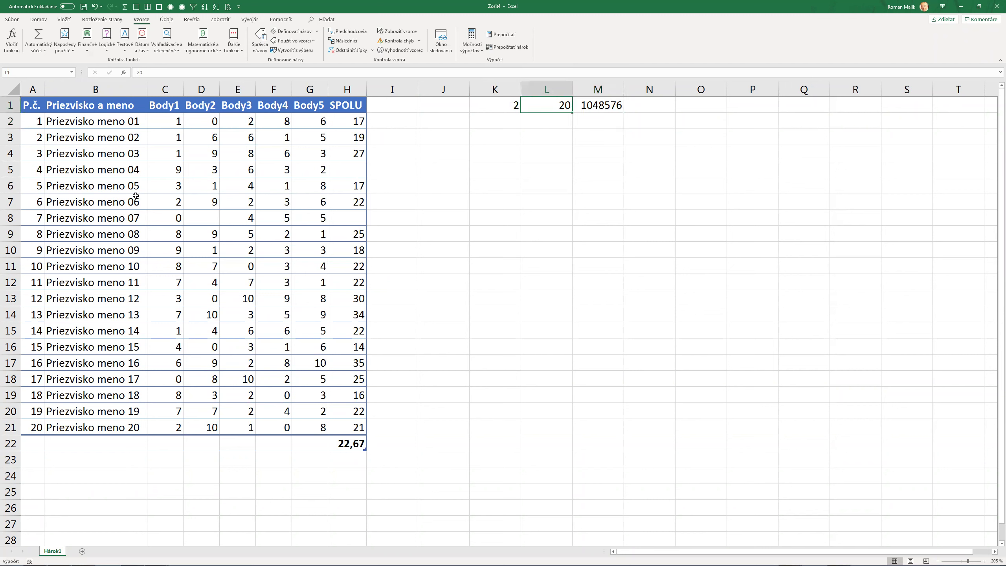
pyautogui.write('10')
pyautogui.press('Return')
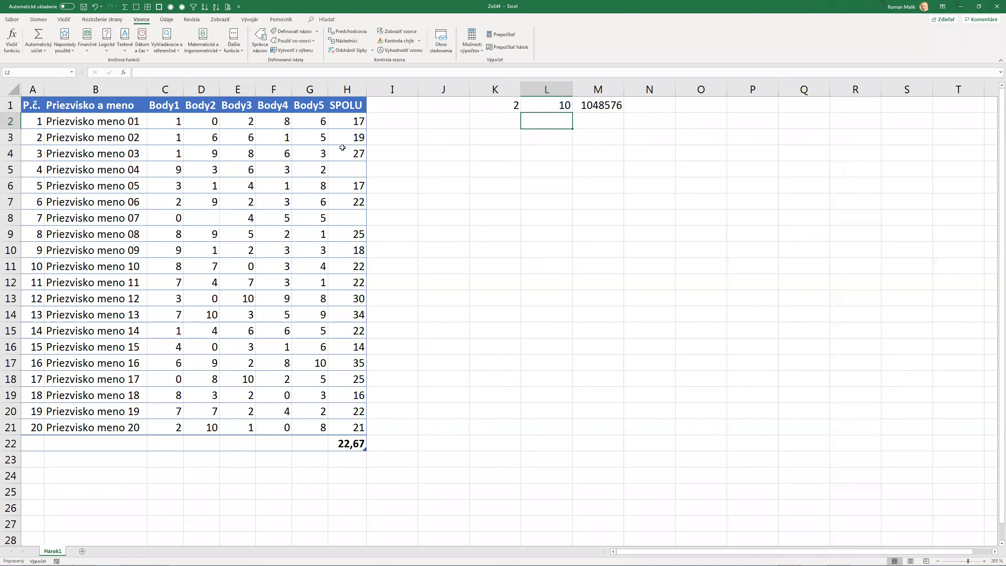
pyautogui.click(504, 48)
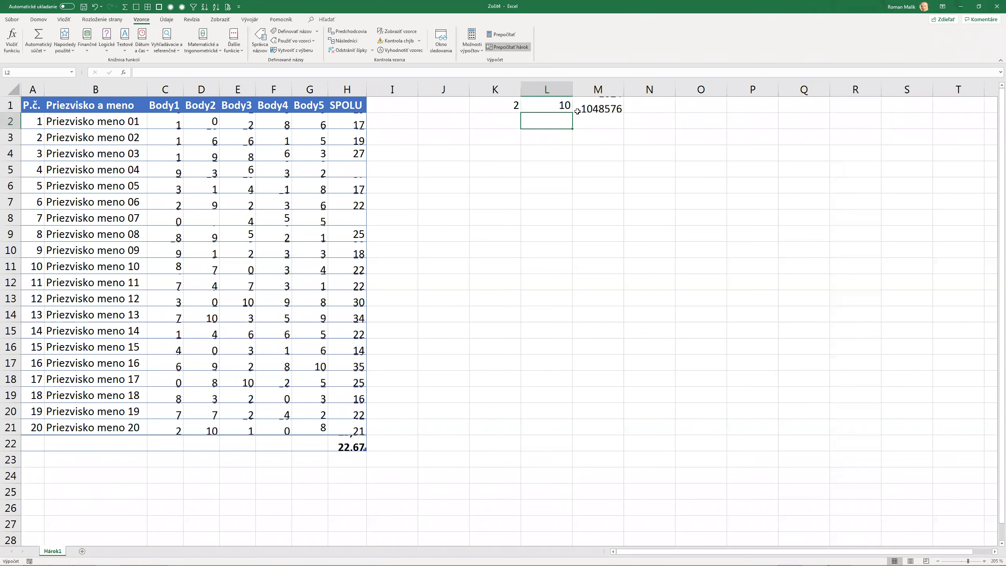
# Trace M1's precedents K1 and L1, then remove the arrows
pyautogui.click(600, 105)
pyautogui.click(348, 31)
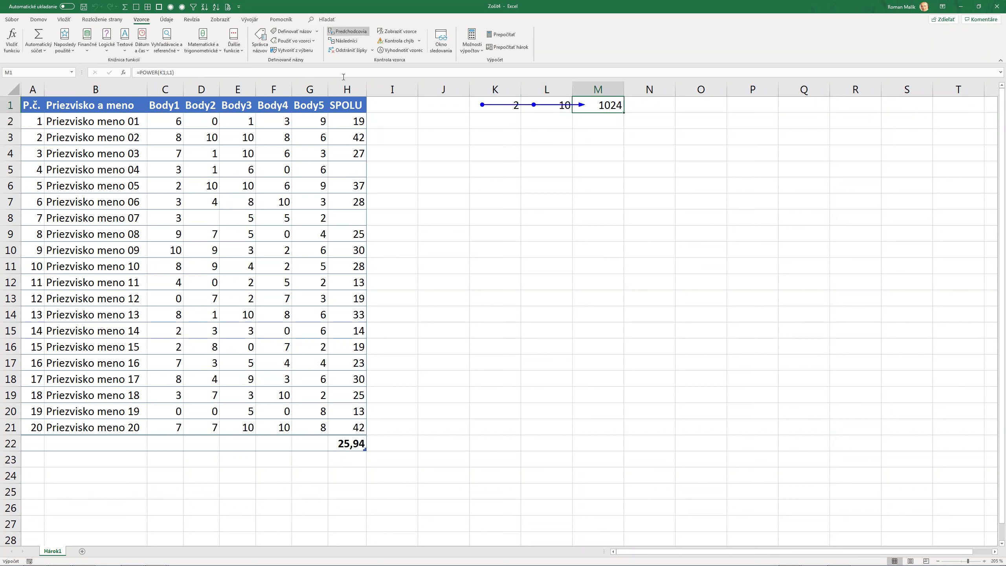
pyautogui.click(348, 52)
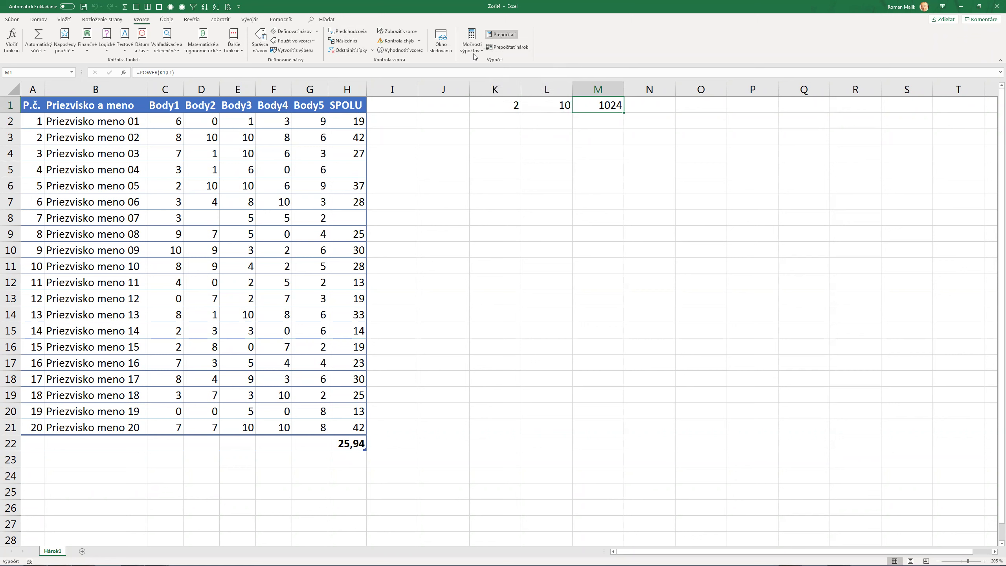
# Enter the heading 'Manuálny výpočet vzorcov v Exceli' with '- prepočítať zošit: F9' below it
pyautogui.click(507, 153)
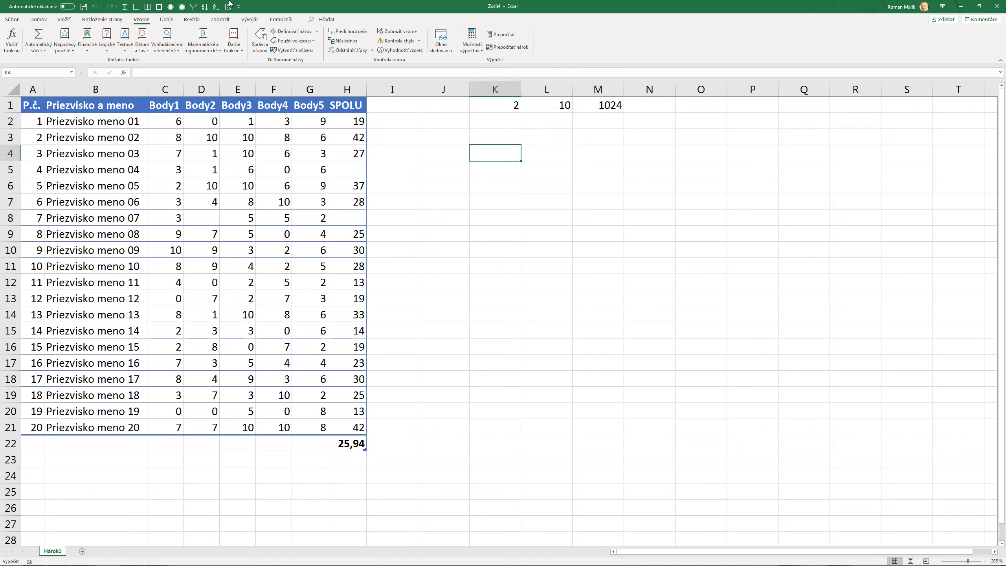
pyautogui.write('Manu')
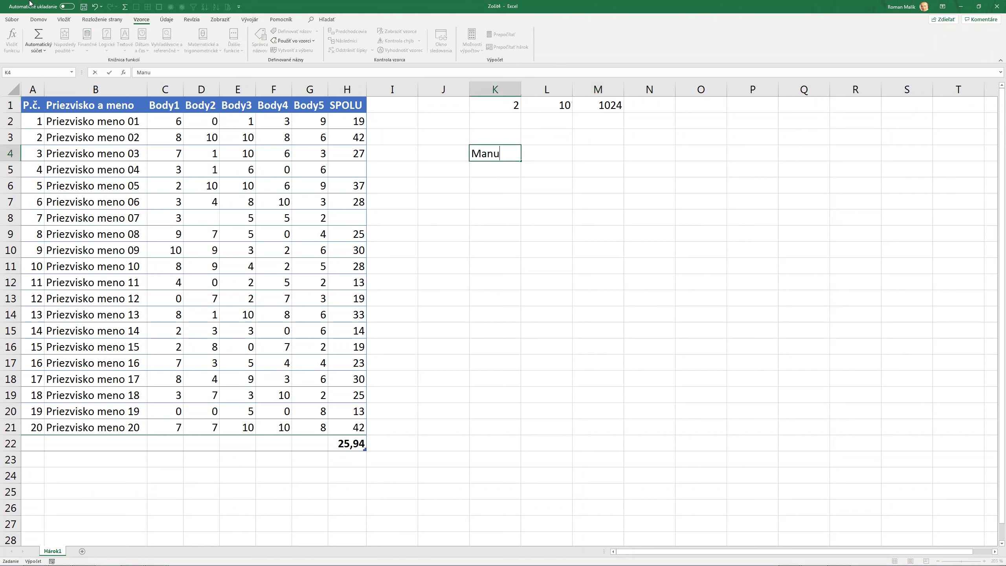
pyautogui.write('álny výpočet vzorcov v ')
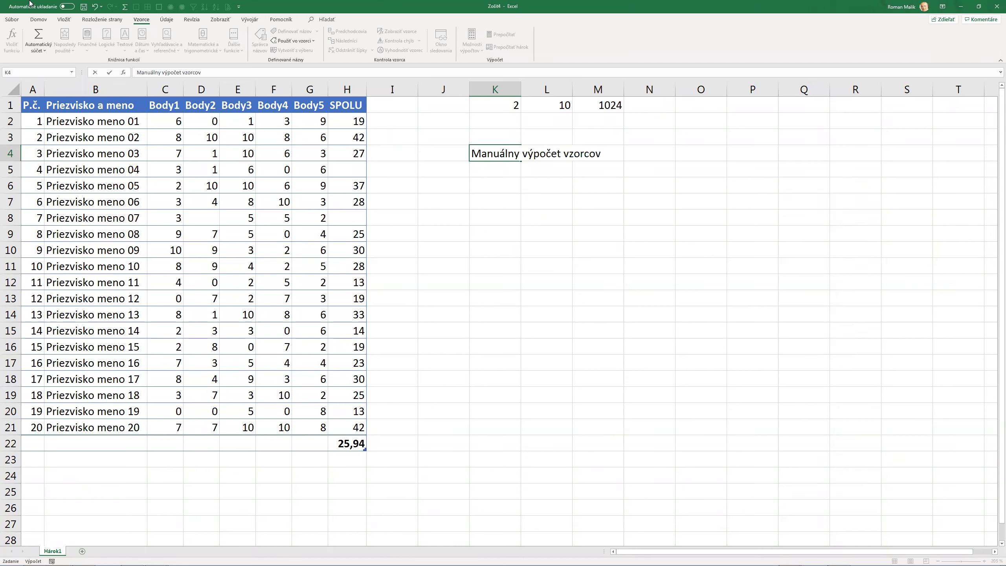
pyautogui.write('Exceli')
pyautogui.press('Return')
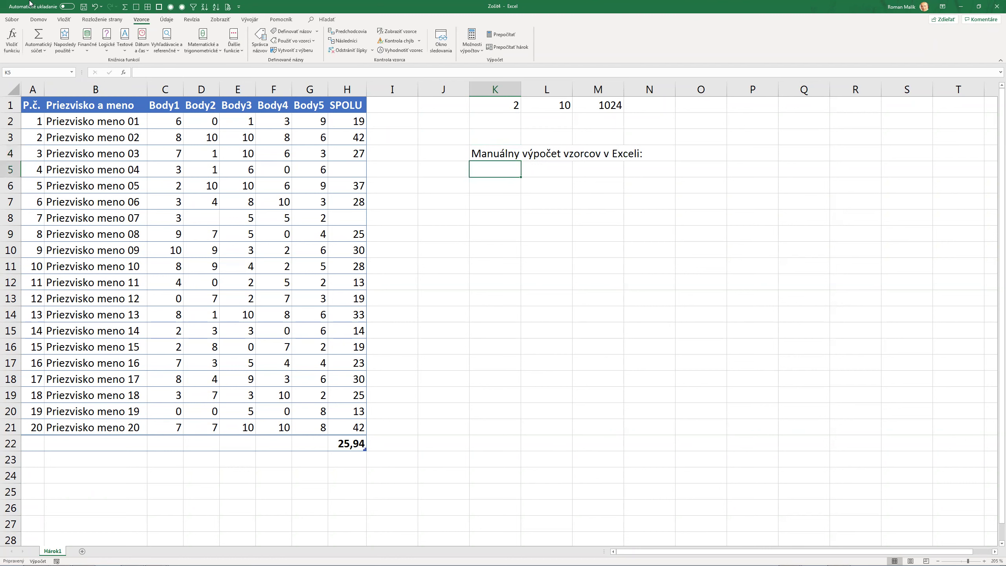
pyautogui.press('Right')
pyautogui.press('Left')
pyautogui.write('- prepočítať zošit: F9')
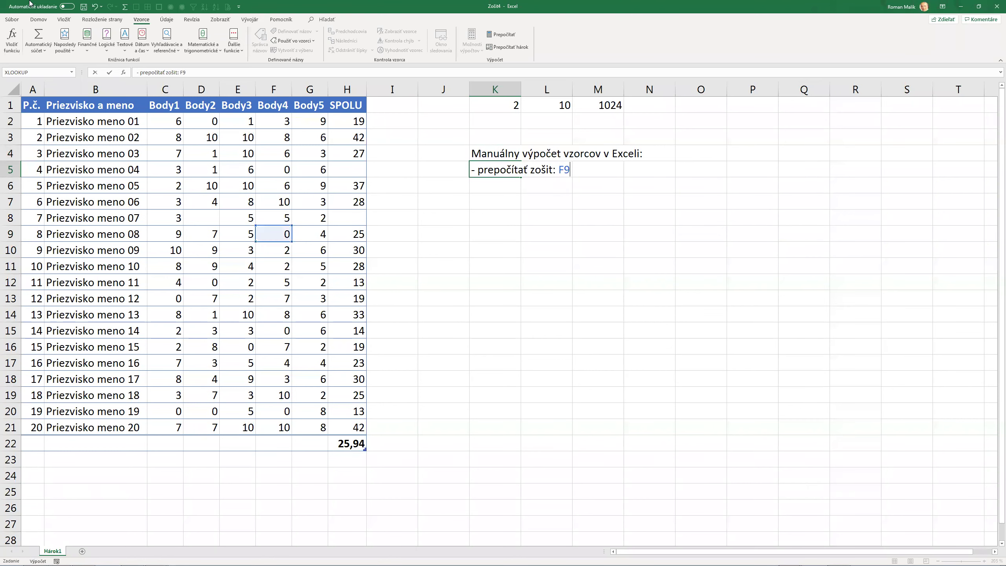
pyautogui.press('Return')
pyautogui.press('Up')
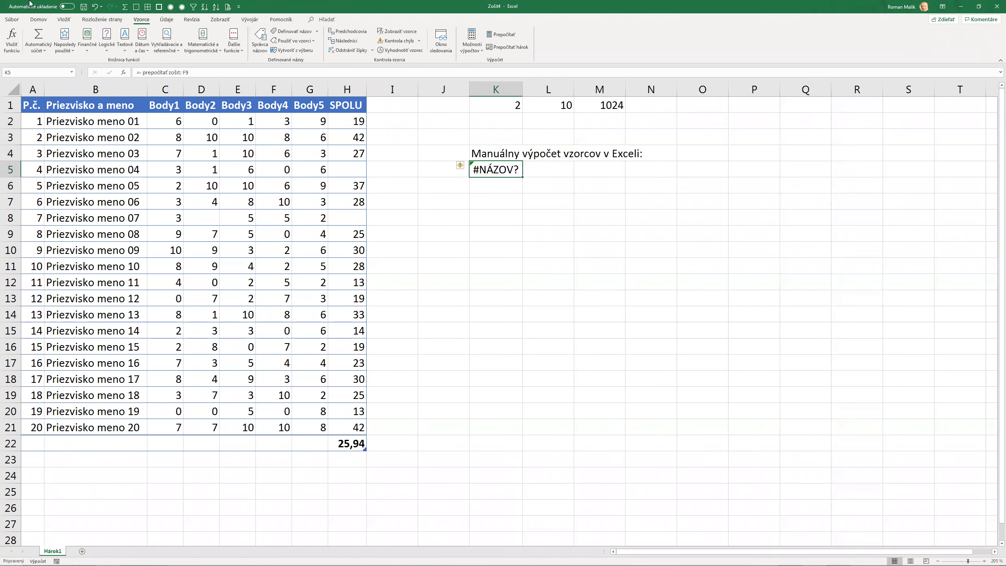
pyautogui.press('F2')
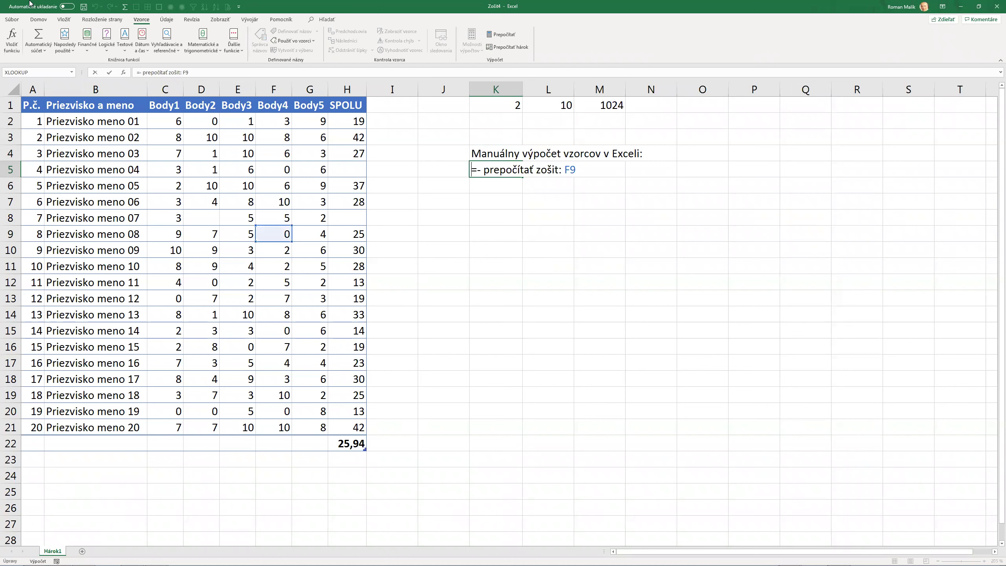
pyautogui.press('Delete')
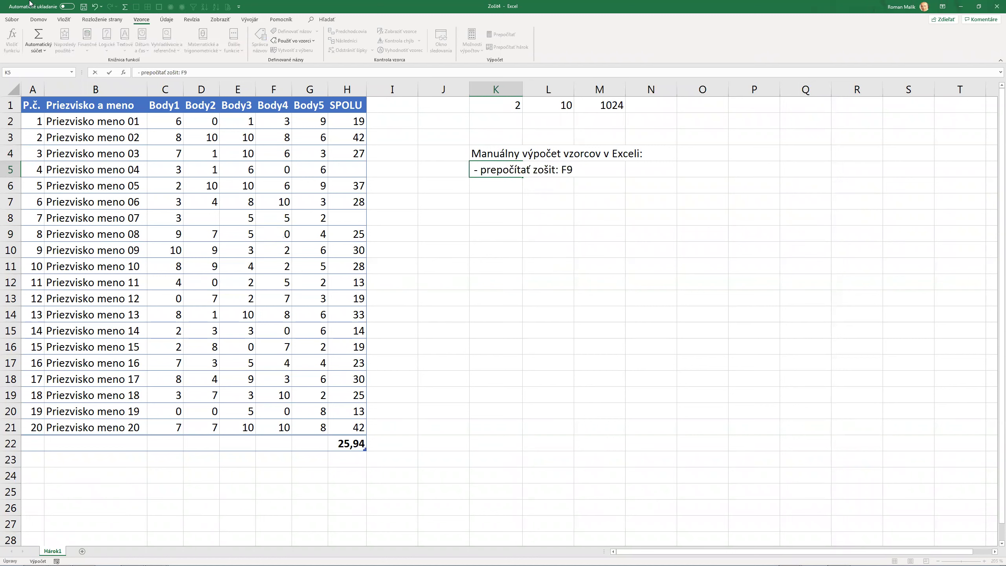
pyautogui.press('Return')
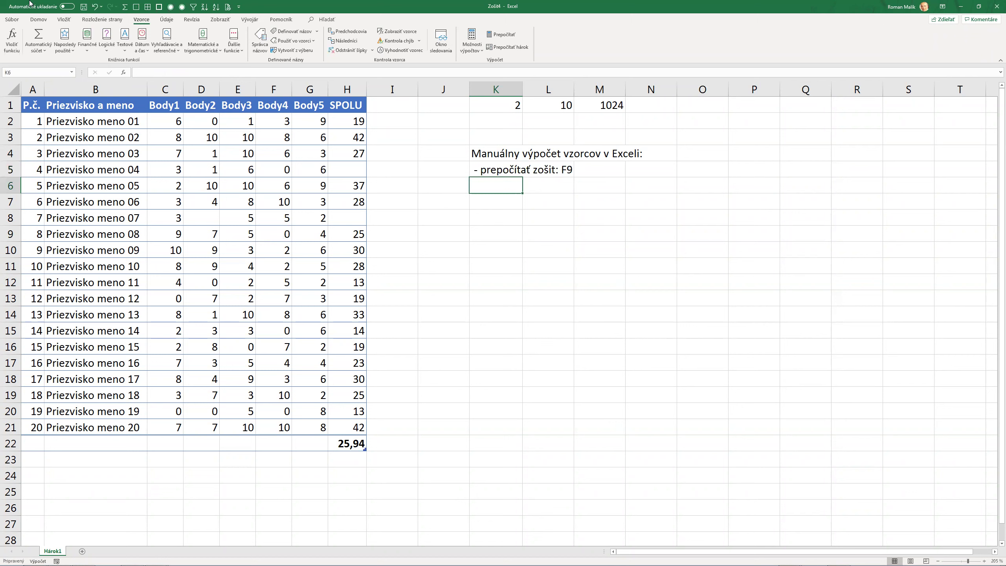
# Add the line '- prepočítať hárok: SHIFT+F9' under the first shortcut
pyautogui.write('-')
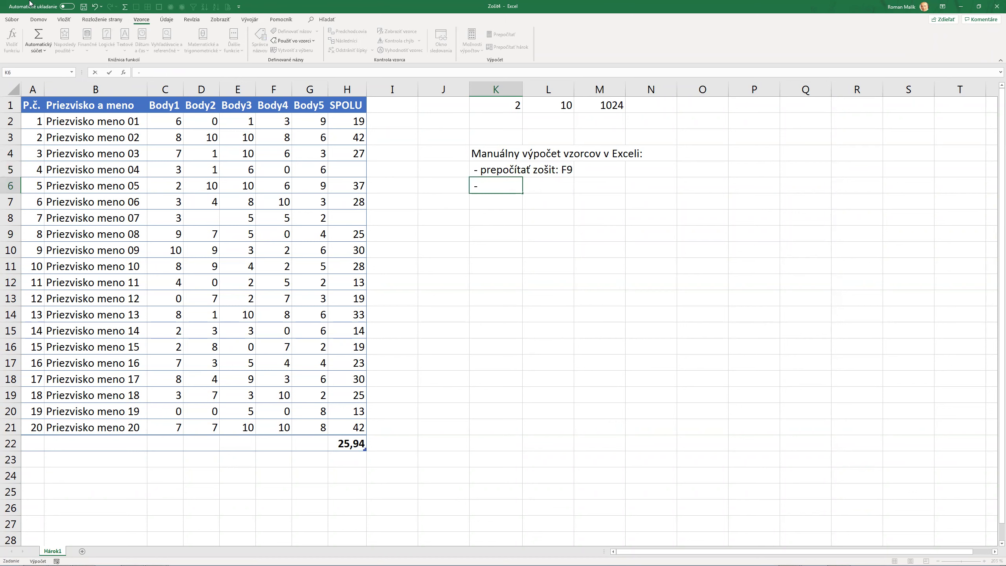
pyautogui.write(' prepočítať hárok: SHIFT')
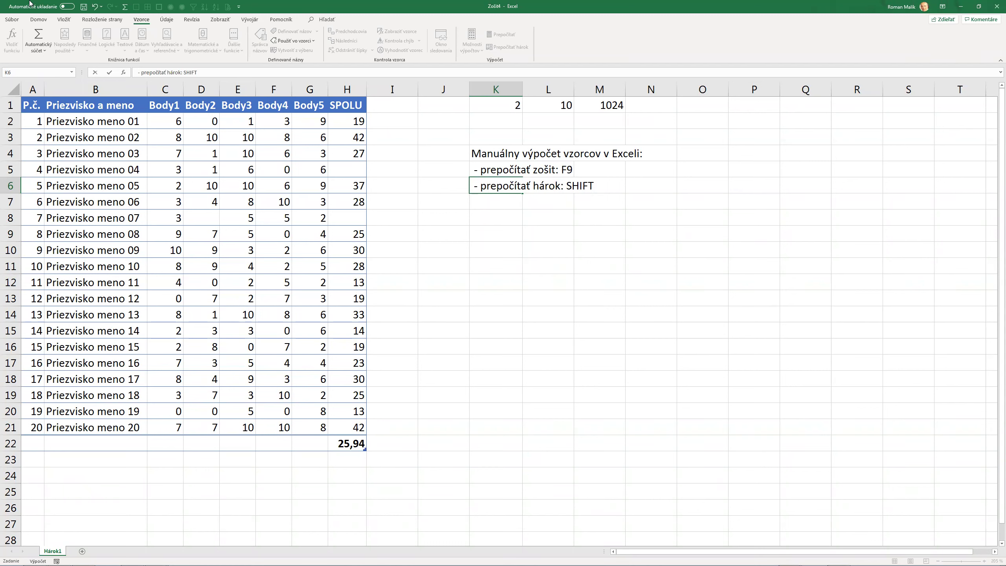
pyautogui.write('+F9')
pyautogui.press('Return')
# Make both shortcut lines bold
pyautogui.press('Up')
pyautogui.press('Up')
pyautogui.hotkey('ctrl', 'b')
pyautogui.press('Down')
pyautogui.hotkey('ctrl', 'b')
pyautogui.press('Up')
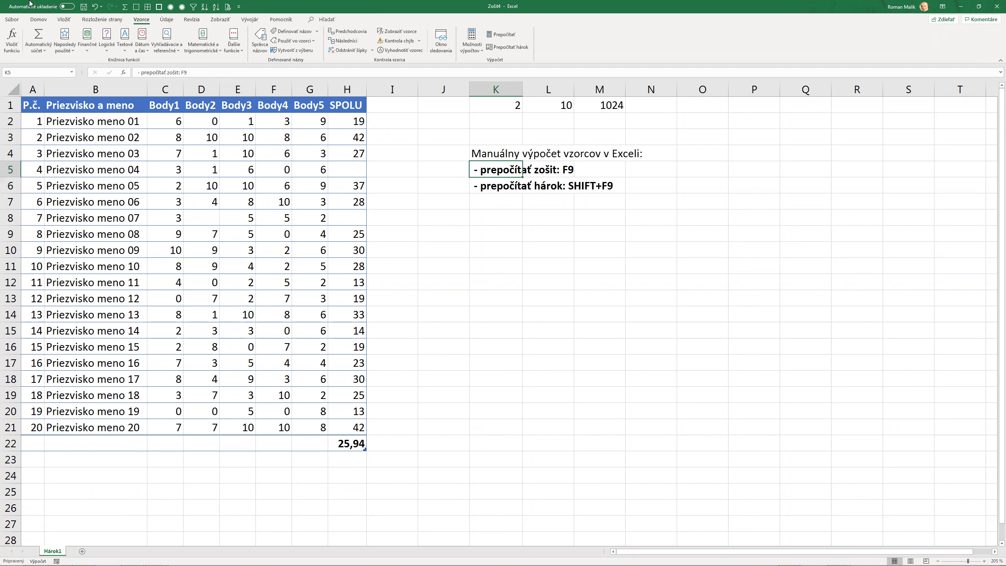
pyautogui.press('Right')
pyautogui.press('Left')
# Check the RANDBETWEEN formulas, confirm Manual mode, and recalculate with F9 and Shift+F9
pyautogui.click(169, 123)
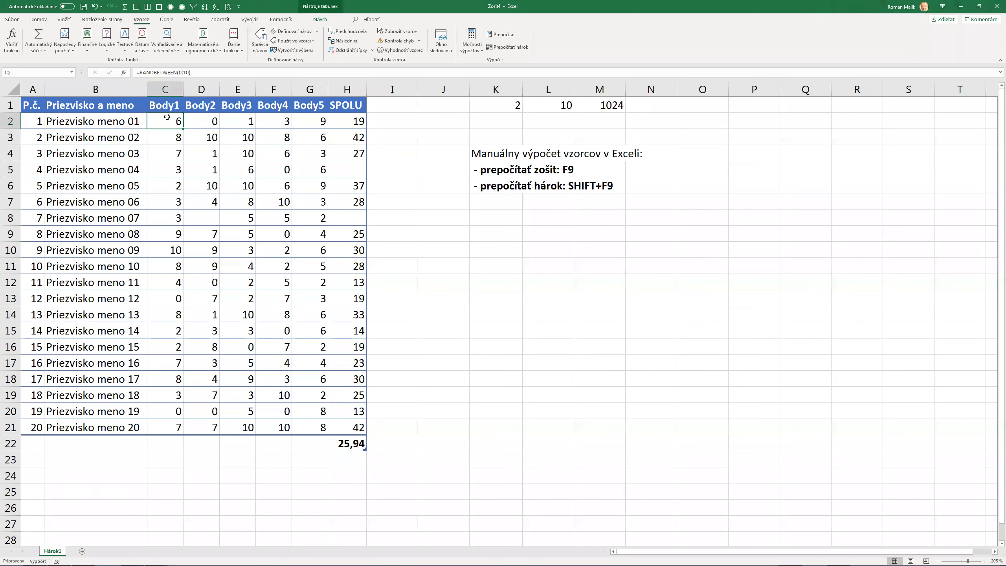
pyautogui.doubleClick(171, 142)
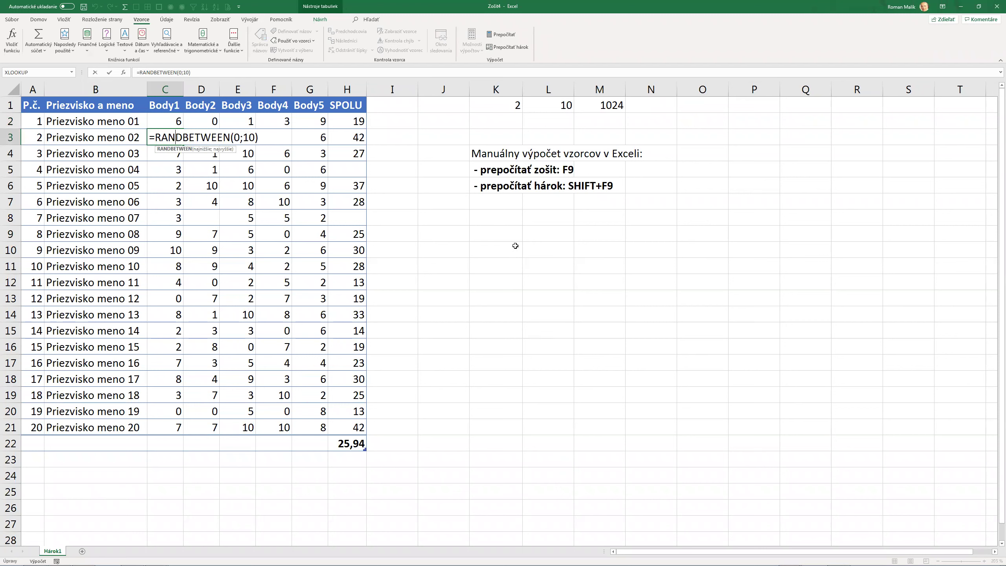
pyautogui.press('Escape')
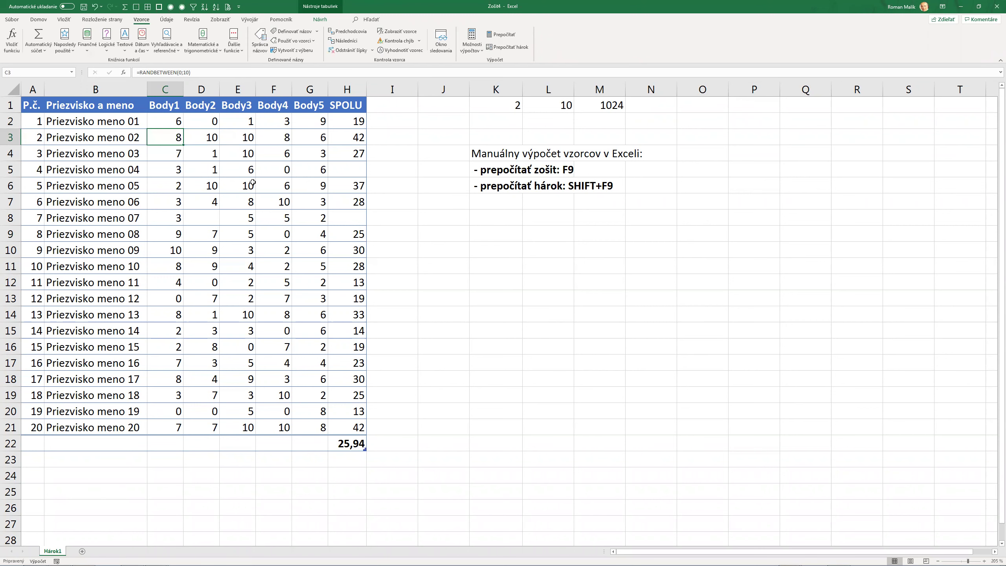
pyautogui.click(471, 46)
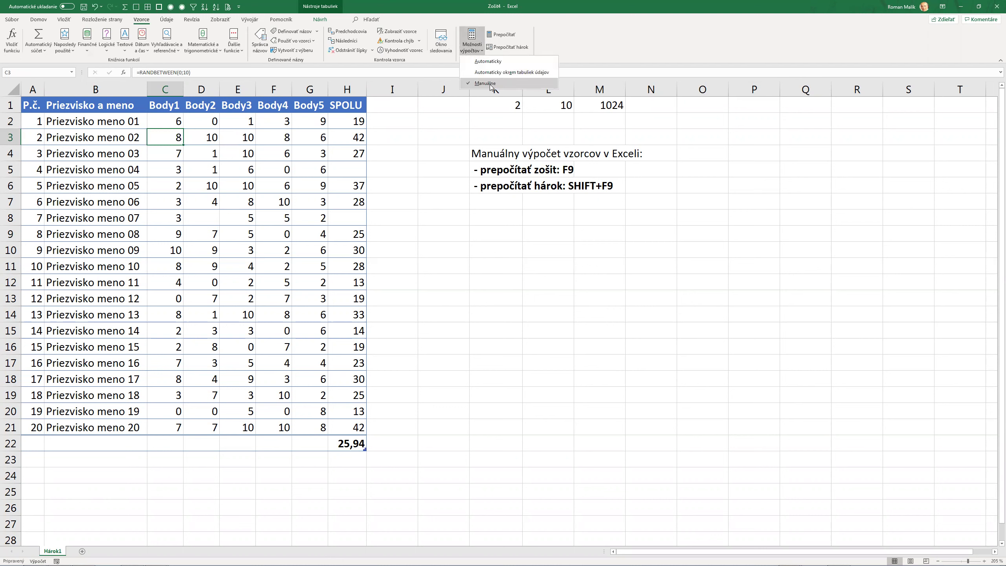
pyautogui.click(444, 154)
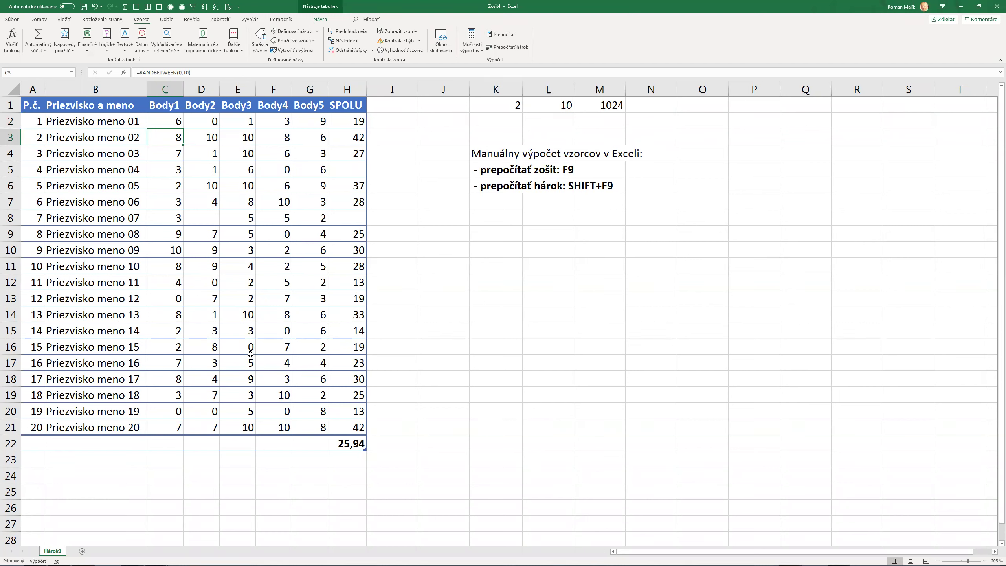
pyautogui.press('F9')
pyautogui.press('F9')
pyautogui.press('F9')
pyautogui.press('F9')
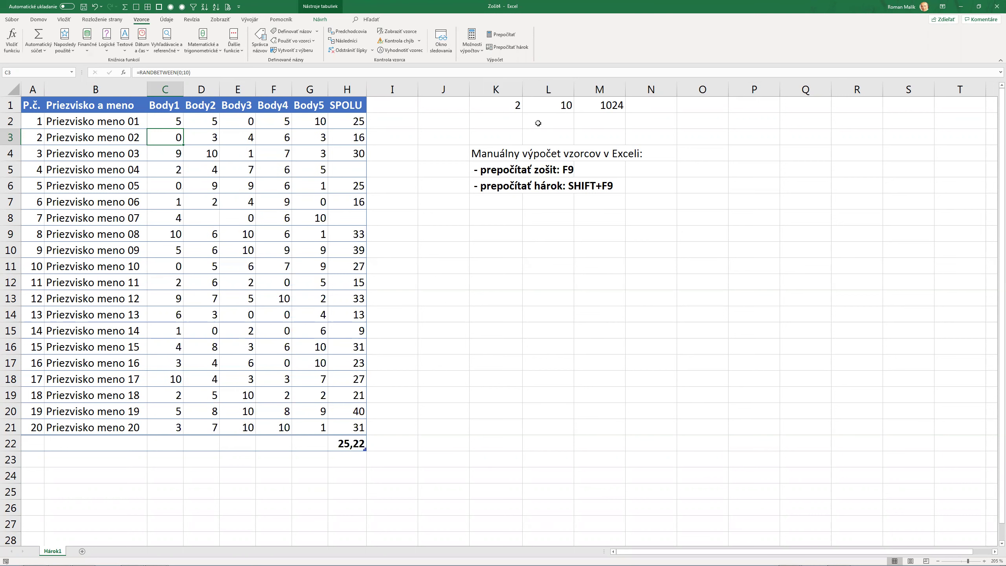
pyautogui.hotkey('shift', 'F9')
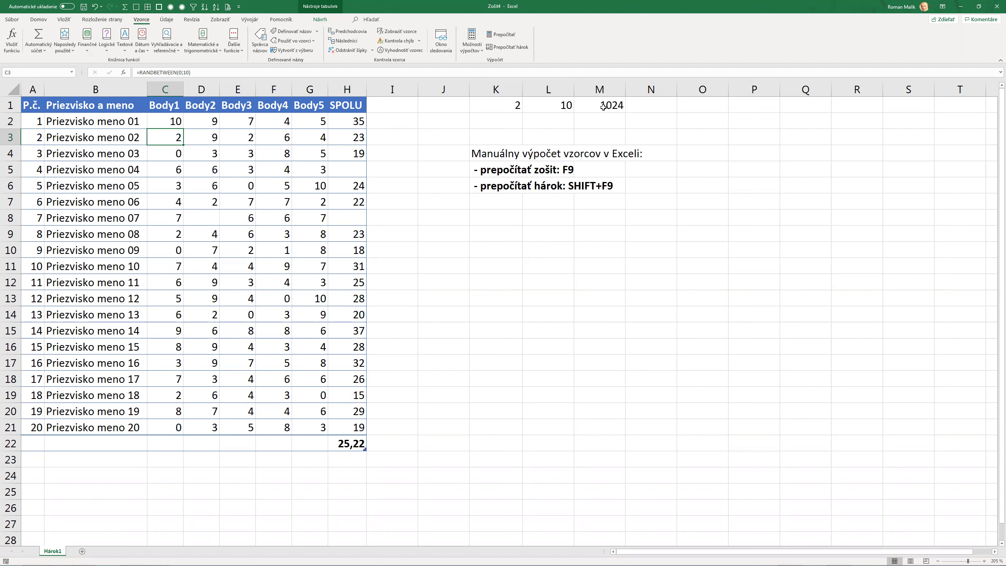
# Inspect the POWER inputs K1:L1, result M1, and random formulas in F2 and F7
pyautogui.click(577, 106)
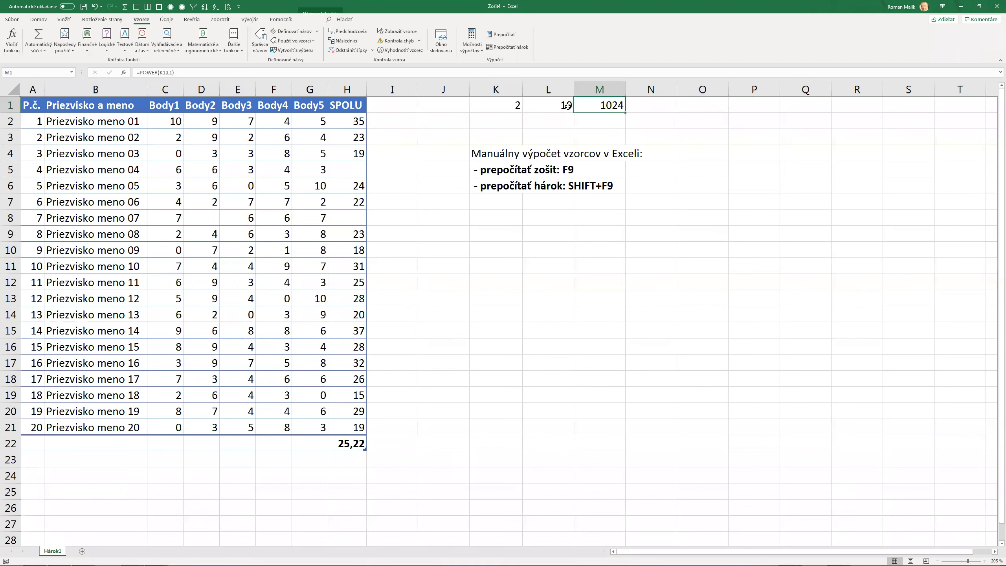
pyautogui.click(526, 106)
pyautogui.keyDown('shift'); pyautogui.click(521, 106); pyautogui.keyUp('shift')
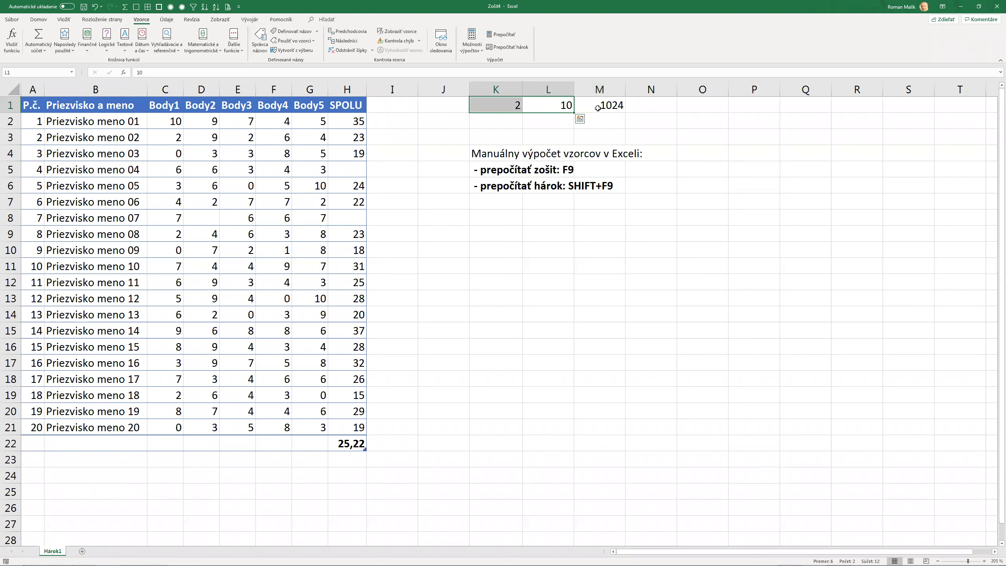
pyautogui.click(598, 107)
pyautogui.click(285, 127)
pyautogui.doubleClick(273, 204)
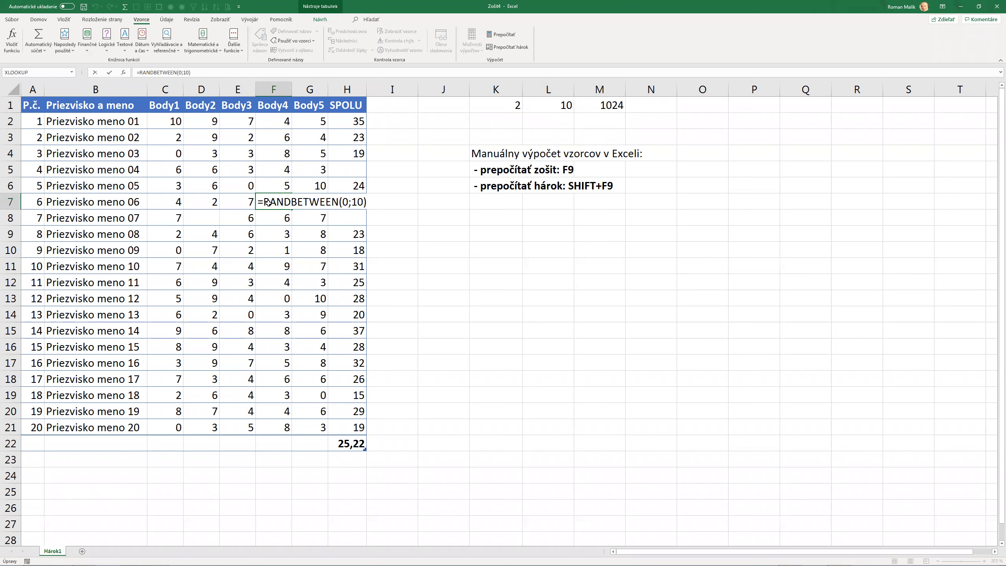
pyautogui.press('Escape')
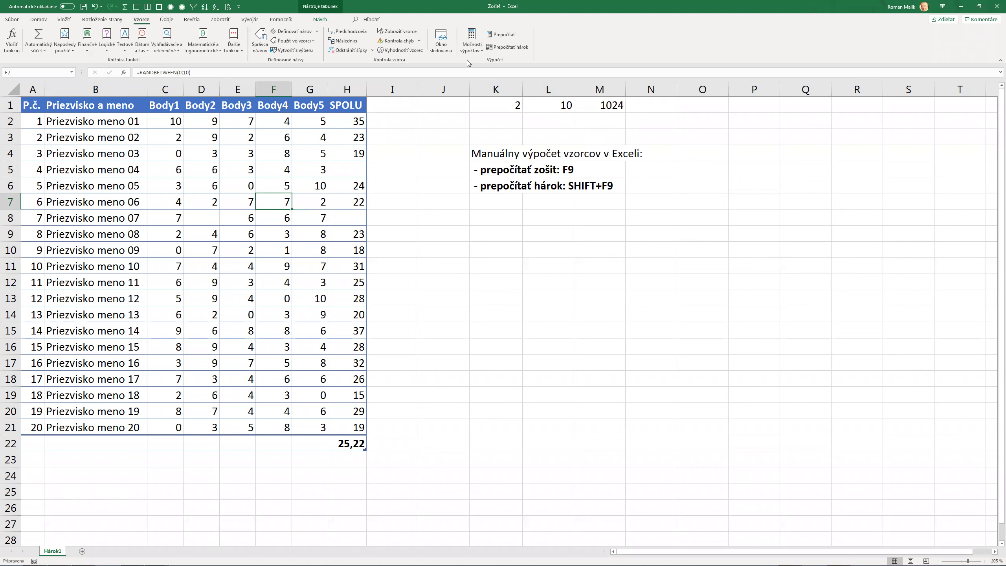
pyautogui.click(476, 50)
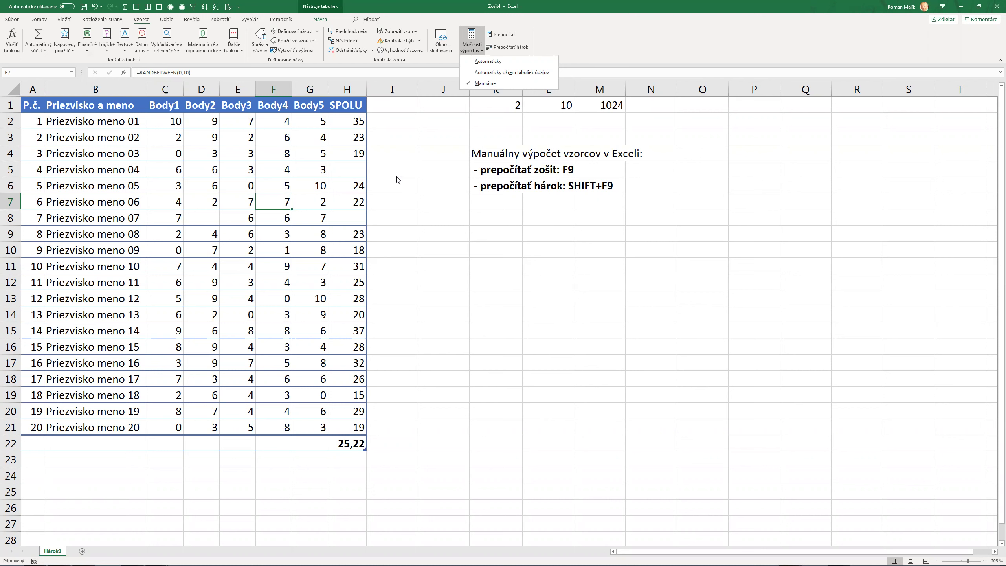
# Select the Body1–Body5 score range C2:G21
pyautogui.click(203, 218)
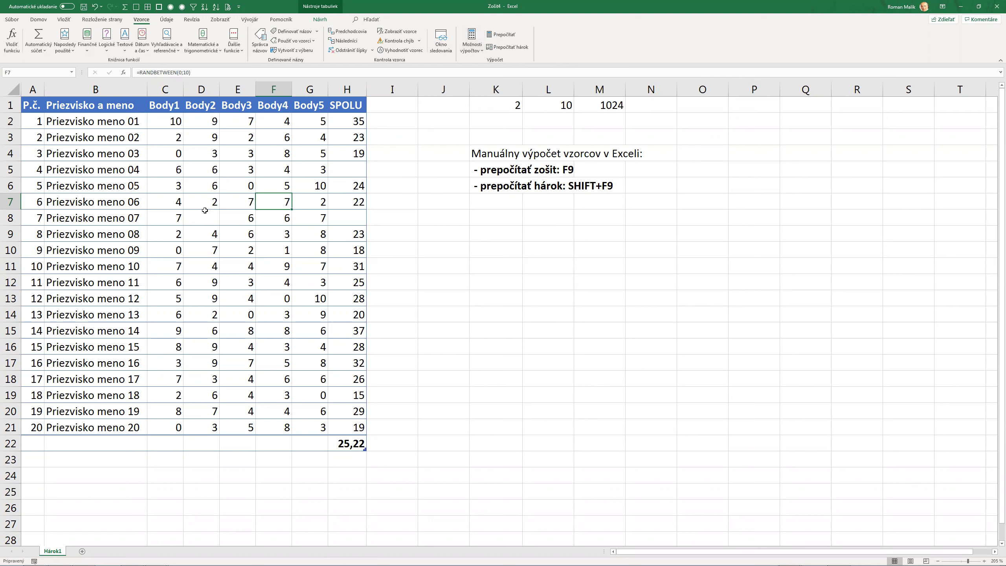
pyautogui.moveTo(175, 122)
pyautogui.mouseDown()
pyautogui.moveTo(210, 123)
pyautogui.moveTo(301, 428)
pyautogui.mouseUp()
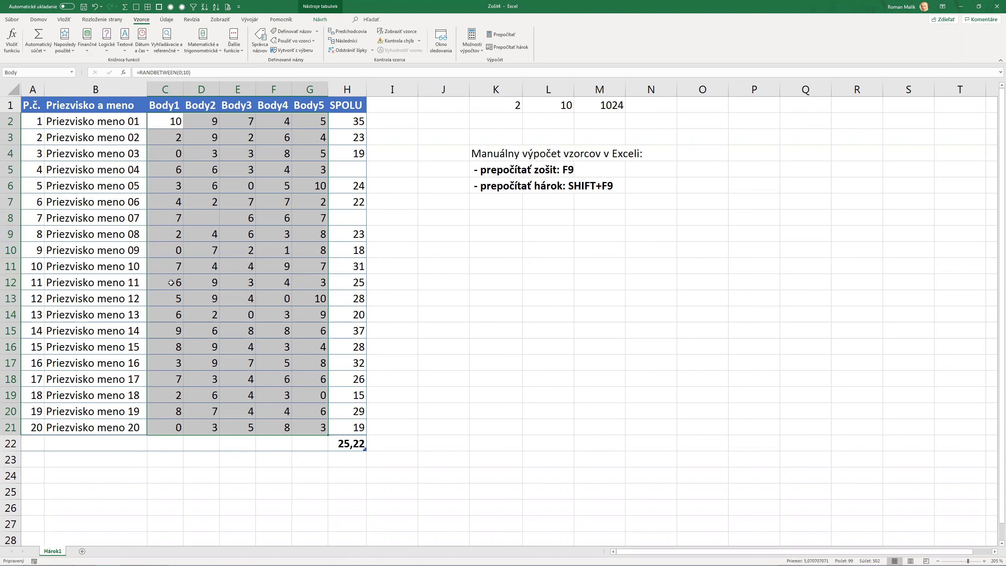
# Clear all Body scores in C2:G21 and recalculate the sheet
pyautogui.click(171, 285)
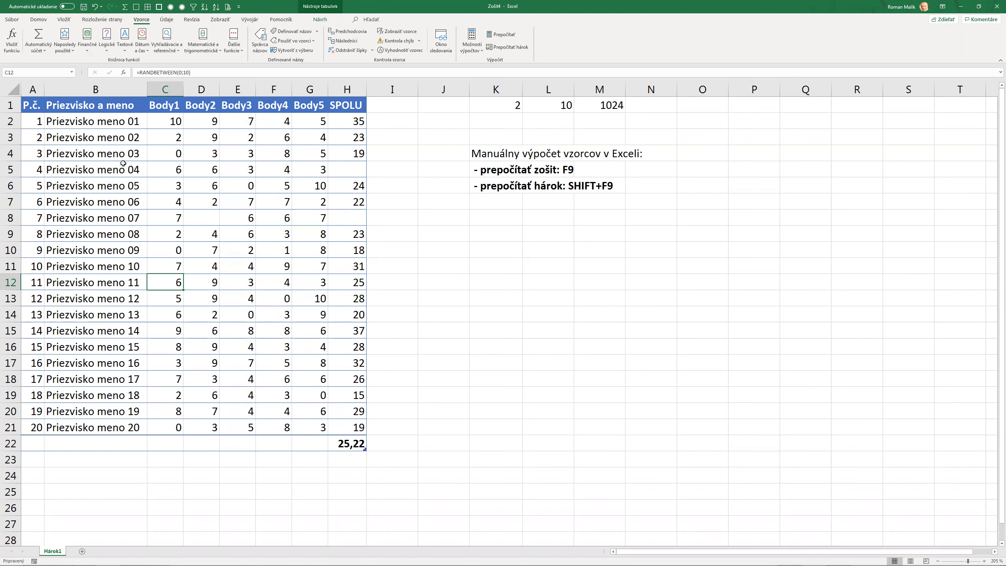
pyautogui.moveTo(164, 124); pyautogui.dragTo(288, 265)
pyautogui.moveTo(321, 392); pyautogui.dragTo(323, 427)
pyautogui.press('Delete')
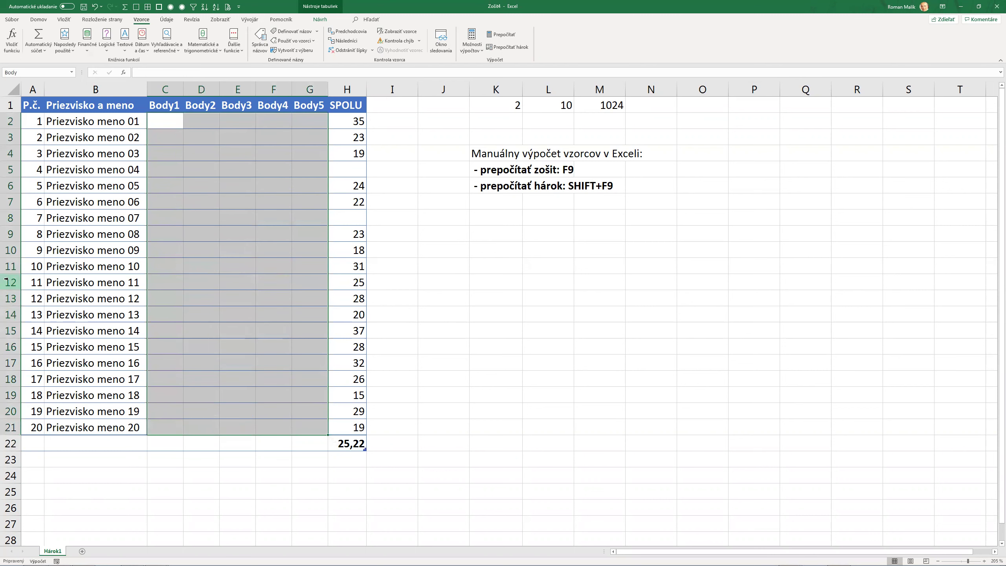
pyautogui.press('Up')
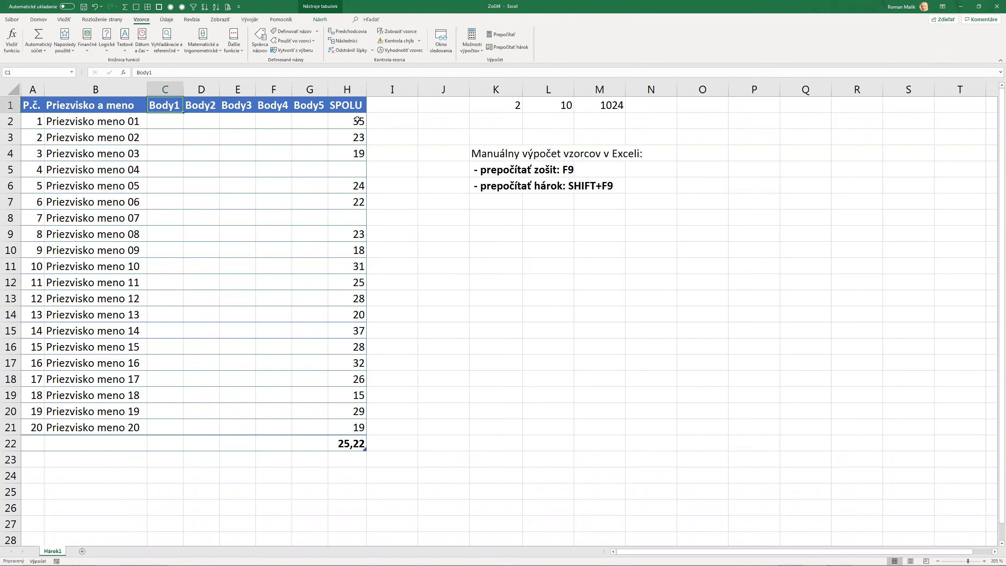
pyautogui.click(507, 47)
# Refill the SPOLU SUM formula from H4 into H5:H8 and confirm Manual calculation
pyautogui.click(347, 153)
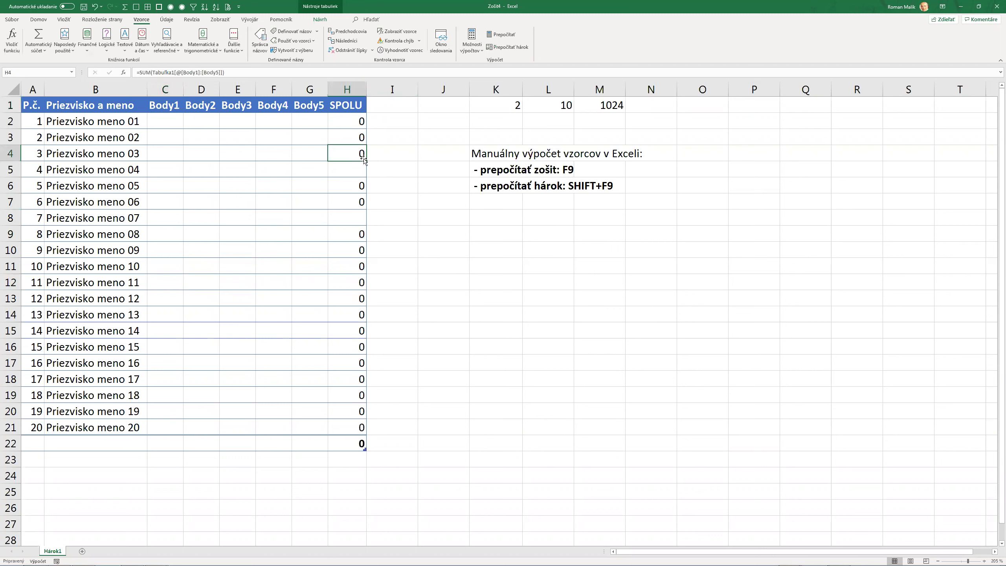
pyautogui.moveTo(366, 160)
pyautogui.mouseDown()
pyautogui.moveTo(375, 222)
pyautogui.moveTo(387, 124)
pyautogui.mouseUp()
pyautogui.press('Up')
pyautogui.click(476, 50)
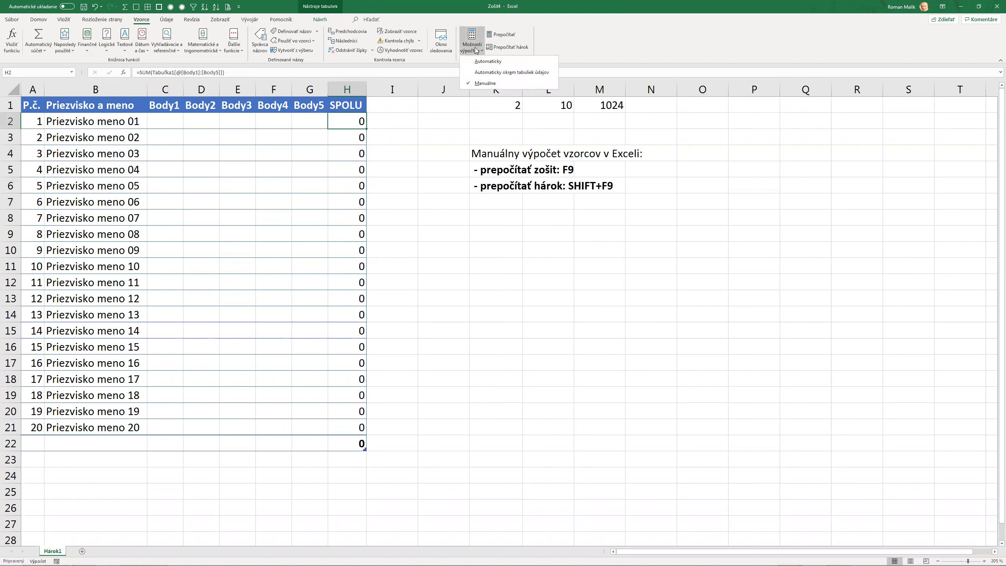
pyautogui.click(178, 121)
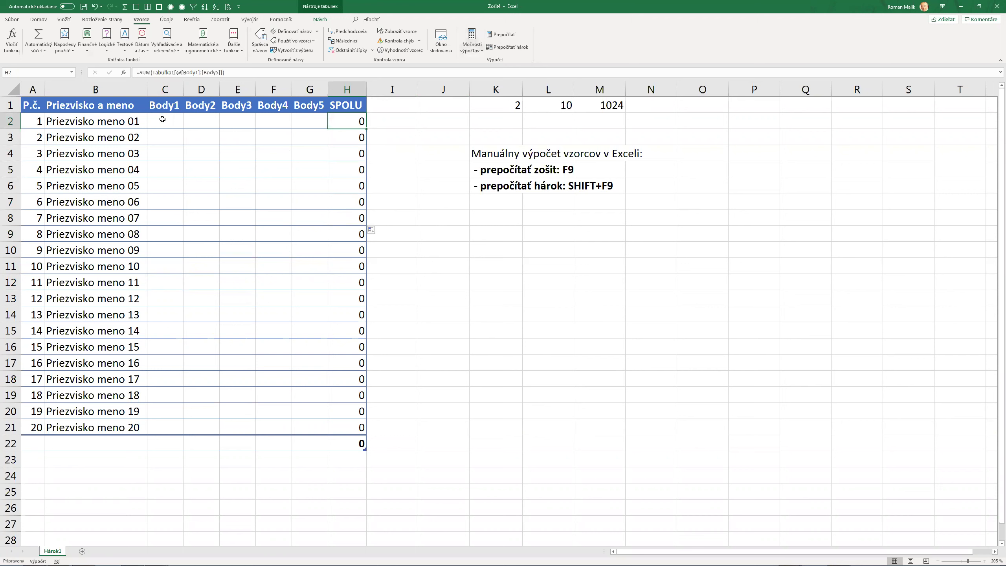
# Enter Body scores 5, 1 and 6 in C2:E2
pyautogui.click(166, 121)
pyautogui.write('5')
pyautogui.press('Tab')
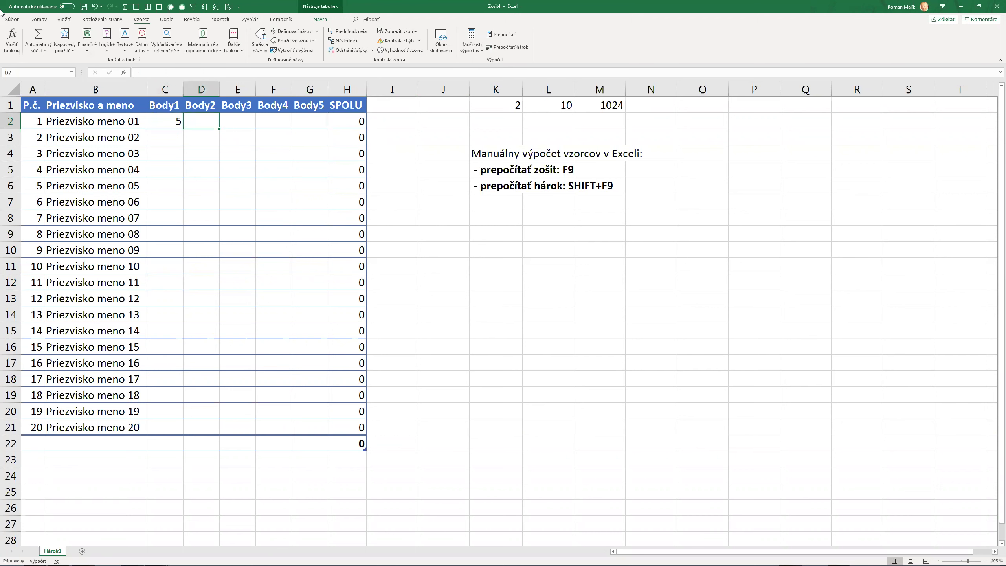
pyautogui.write('1')
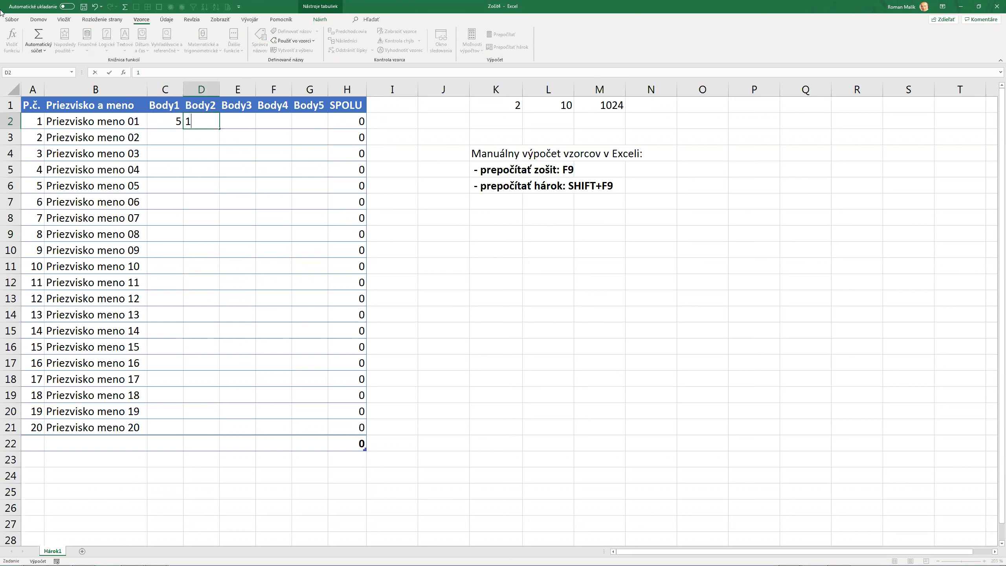
pyautogui.press('Tab')
pyautogui.write('6')
pyautogui.press('Tab')
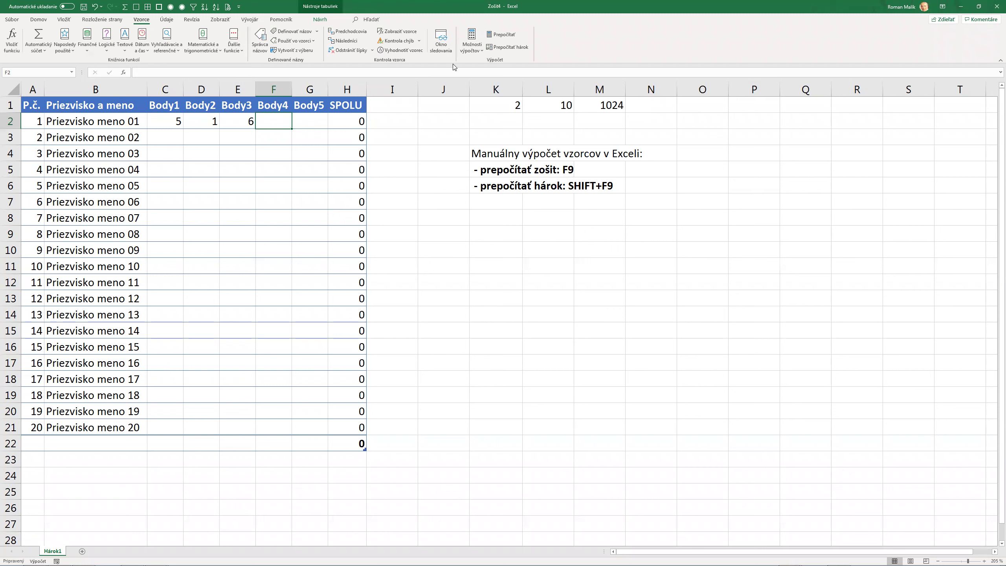
# Switch Možnosti výpočtov to Automaticky so H2 totals 12
pyautogui.click(469, 54)
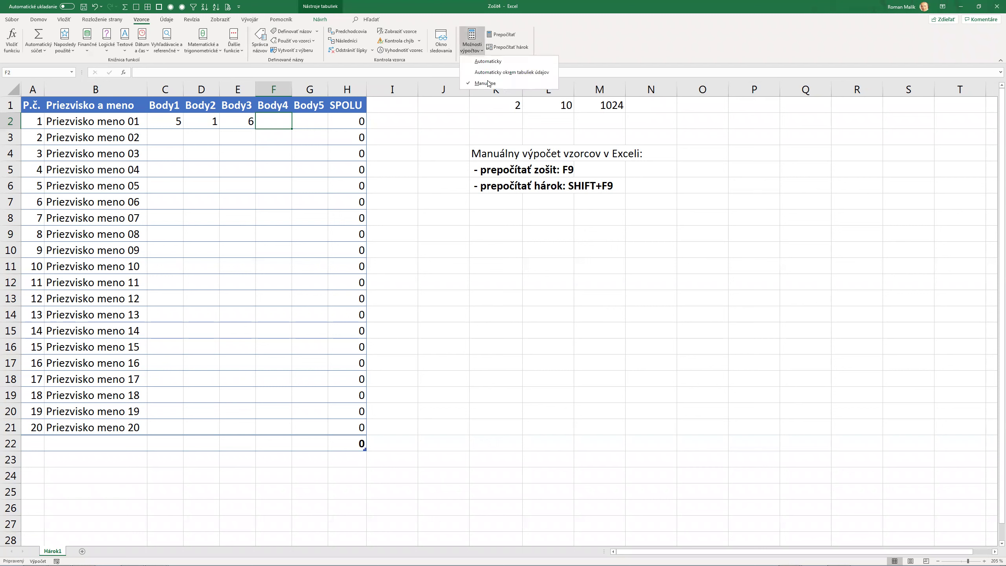
pyautogui.click(484, 175)
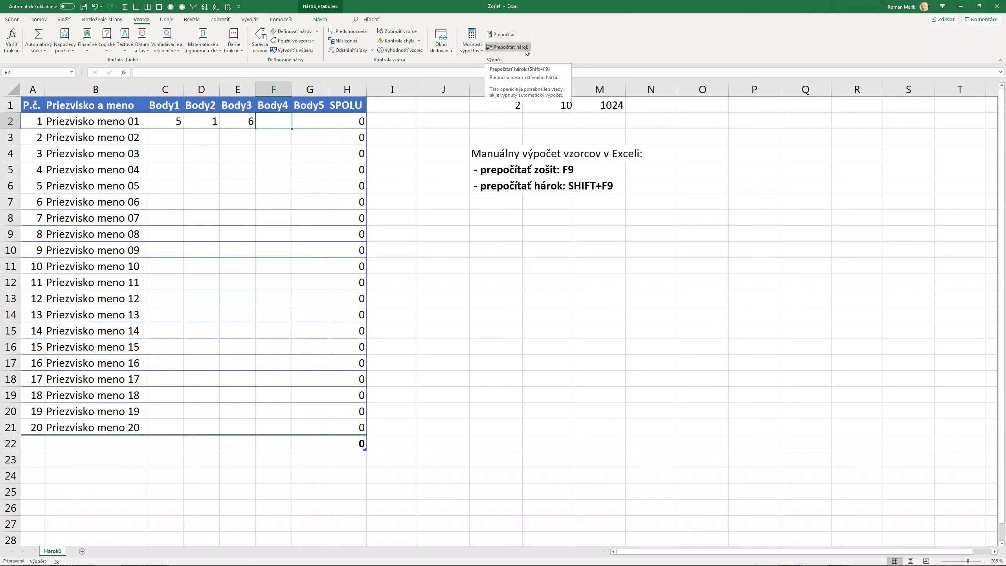
pyautogui.click(481, 50)
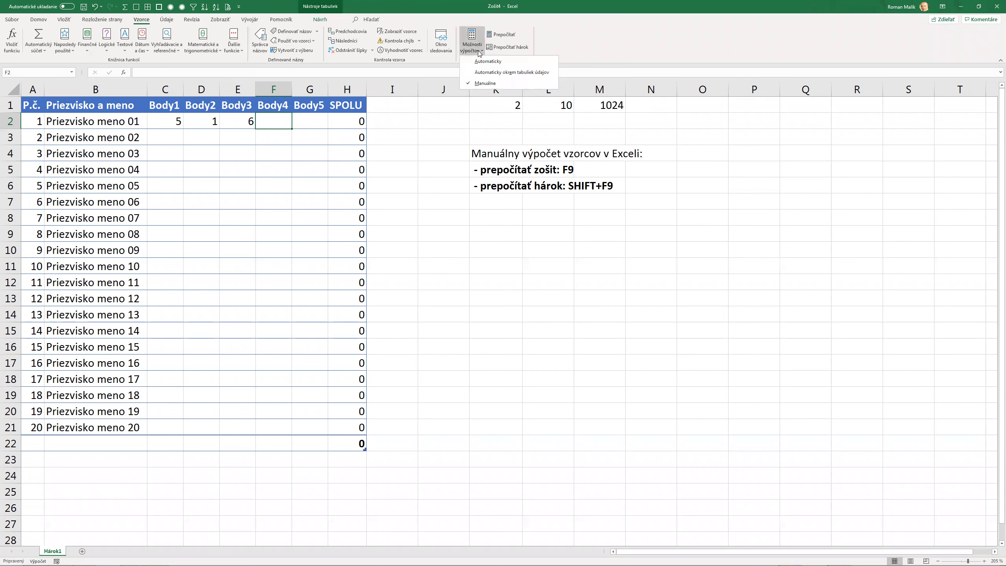
pyautogui.click(489, 61)
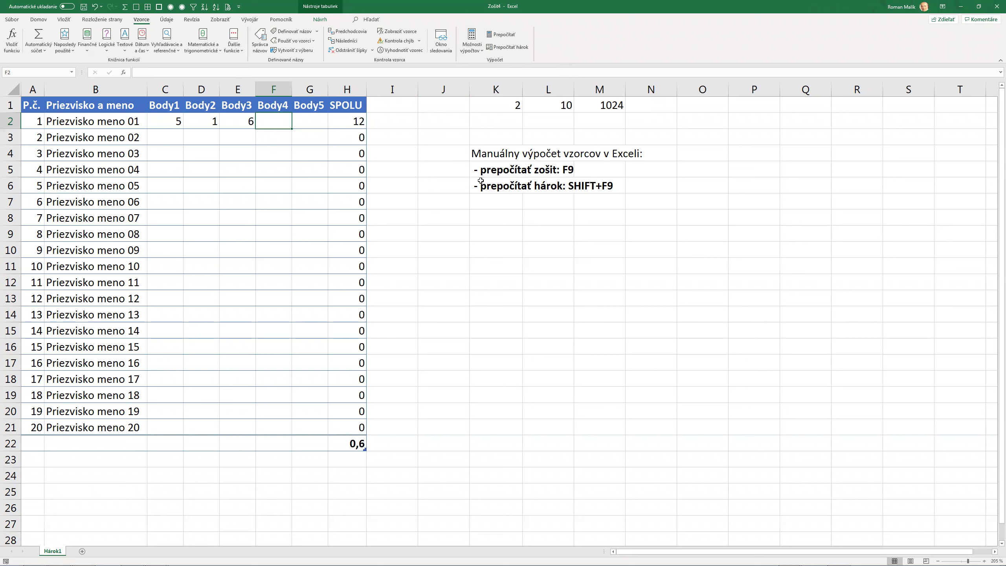
pyautogui.click(493, 200)
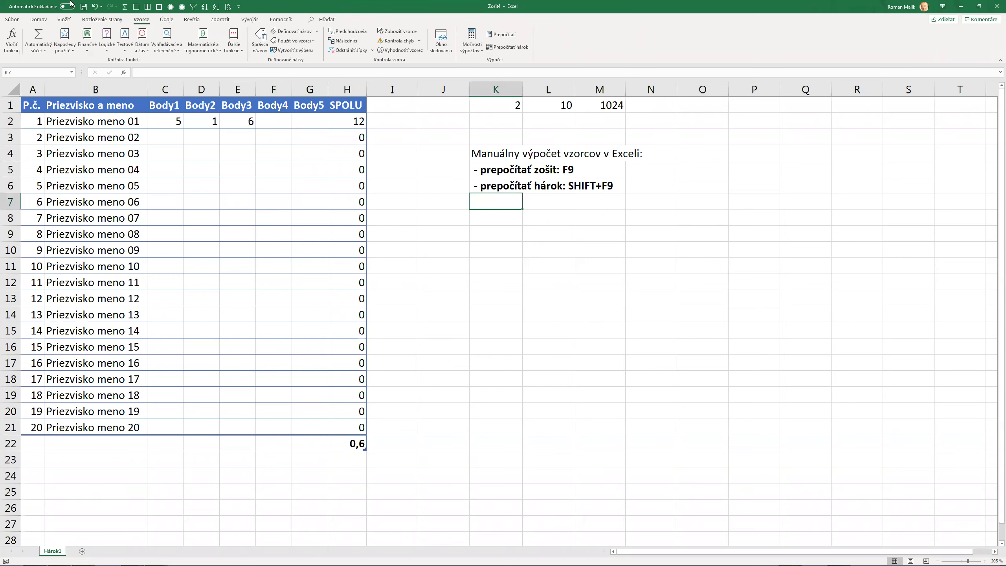
# Type '- sa zvolí pri obrovských tabuľkách, keď je Excel pomalý...' into K7
pyautogui.write('- ')
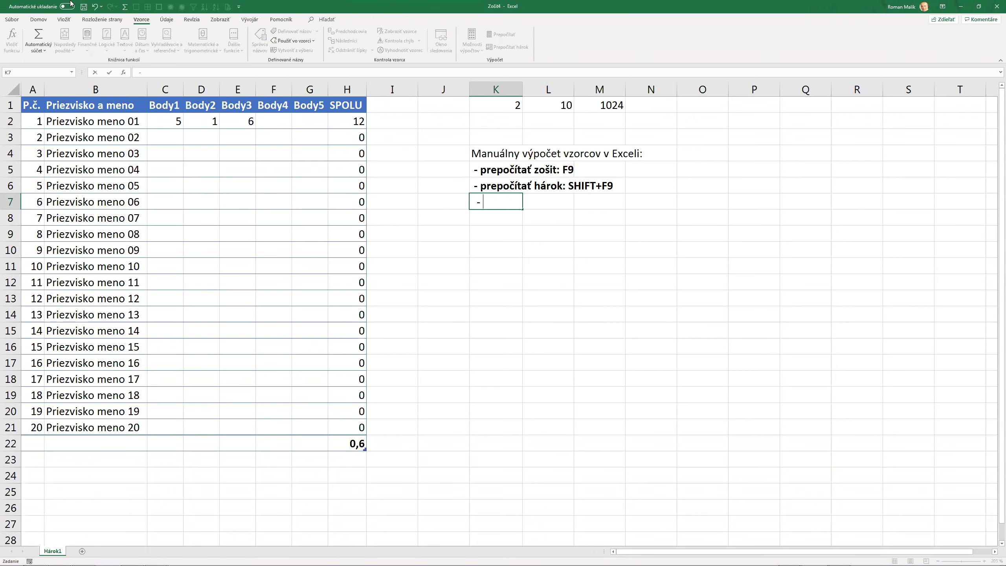
pyautogui.write('sa zvoli')
pyautogui.write('í pri obrovských tabuľkách, keď j')
pyautogui.write('e ')
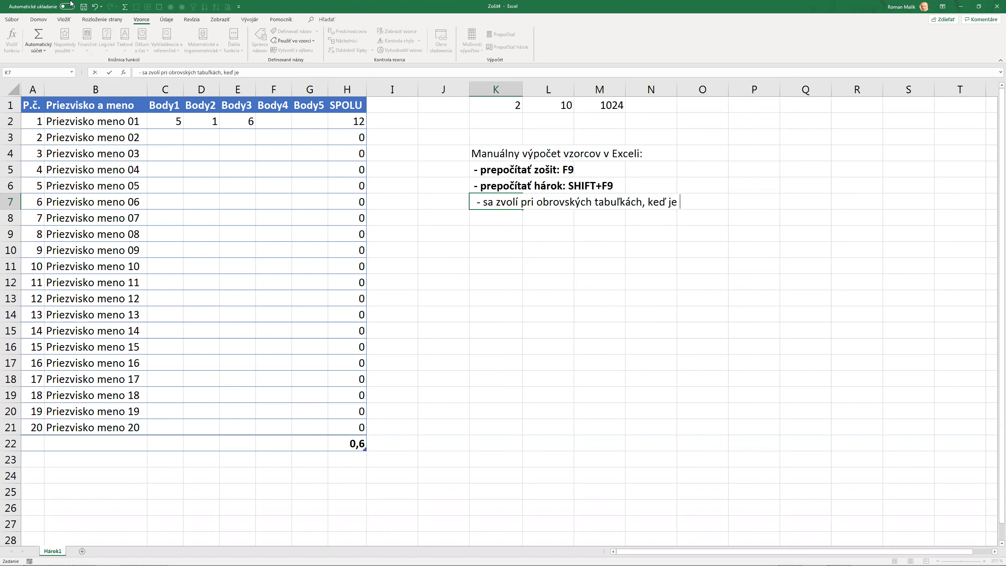
pyautogui.write('Excel pomalý...')
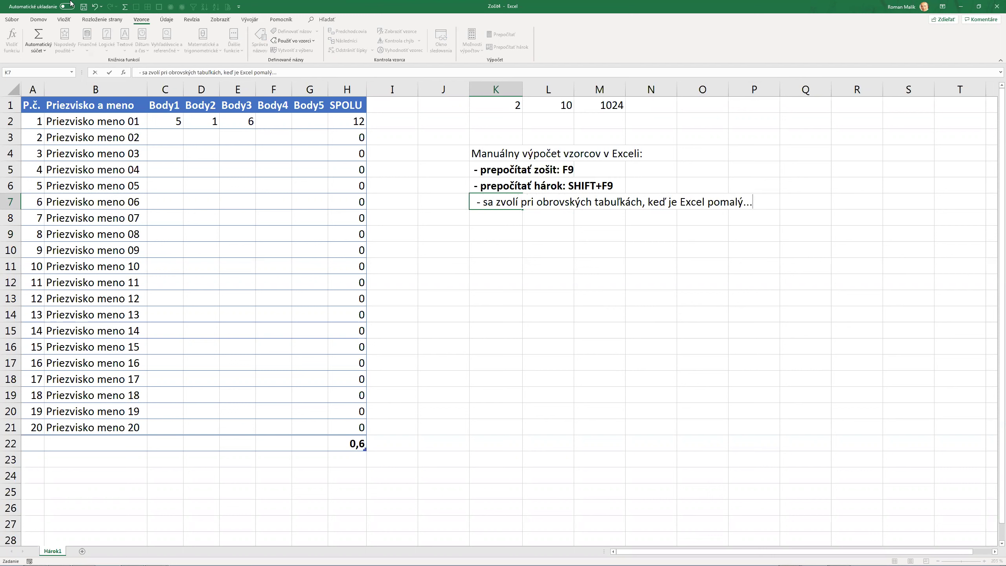
pyautogui.press('Return')
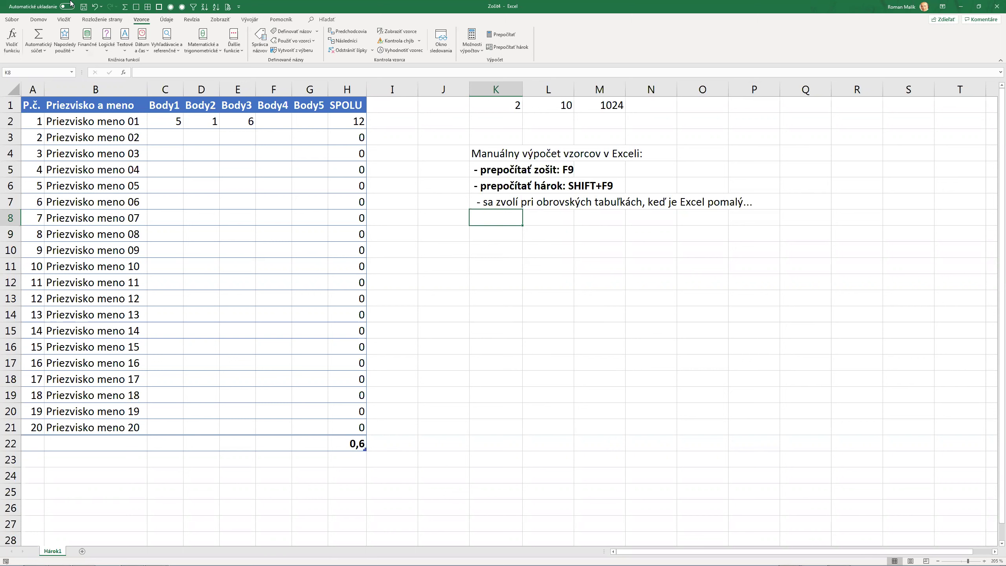
# Change L1 to 20 and recalculate so M1 shows 1048576
pyautogui.press('Up')
pyautogui.press('Up')
pyautogui.press('Up')
pyautogui.press('Up')
pyautogui.press('Right')
pyautogui.write('20')
pyautogui.press('Return')
pyautogui.press('Up')
pyautogui.press('Right')
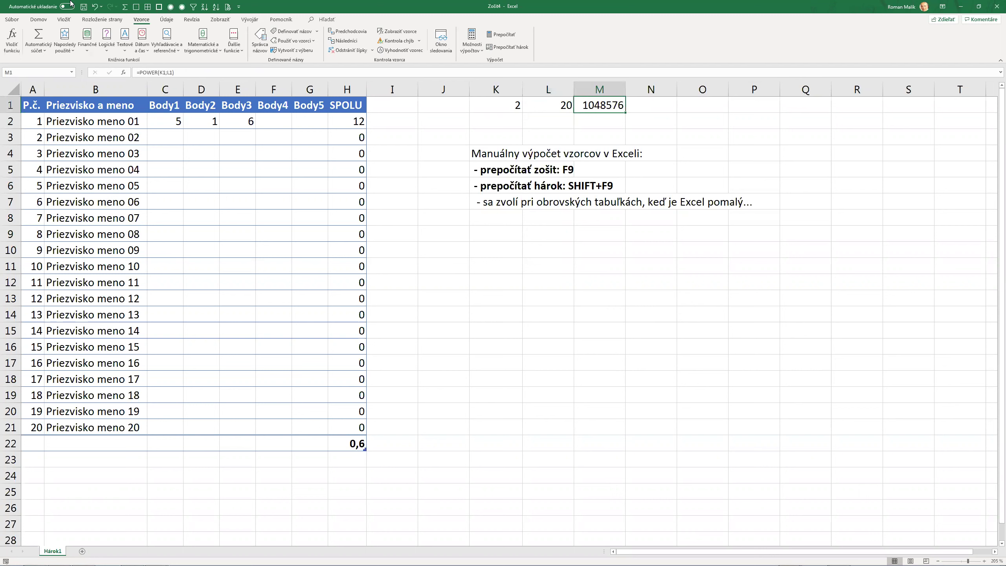
pyautogui.press('Left')
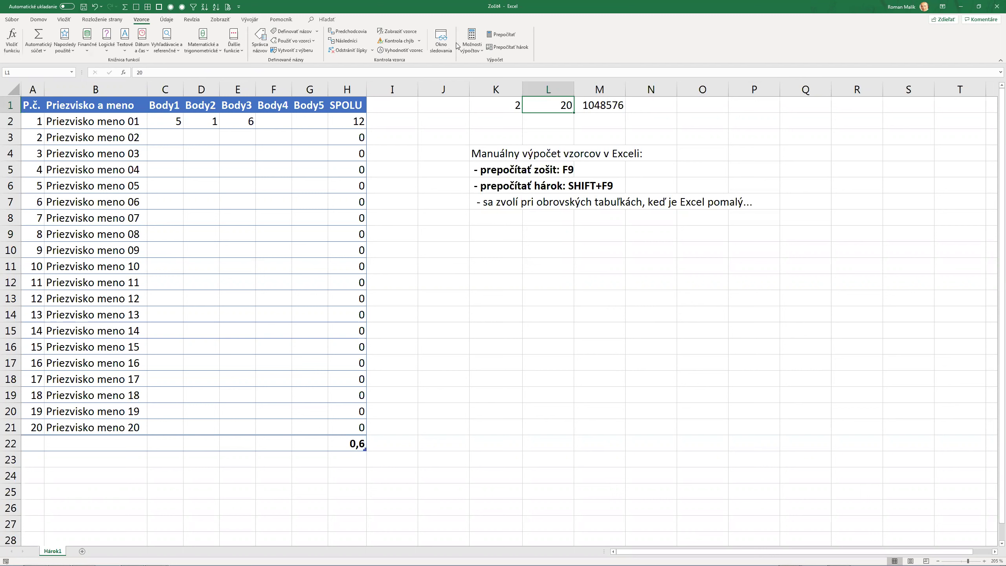
pyautogui.click(501, 35)
# Set Možnosti výpočtov to Manuálne and open Excel's Options from the File menu
pyautogui.click(471, 41)
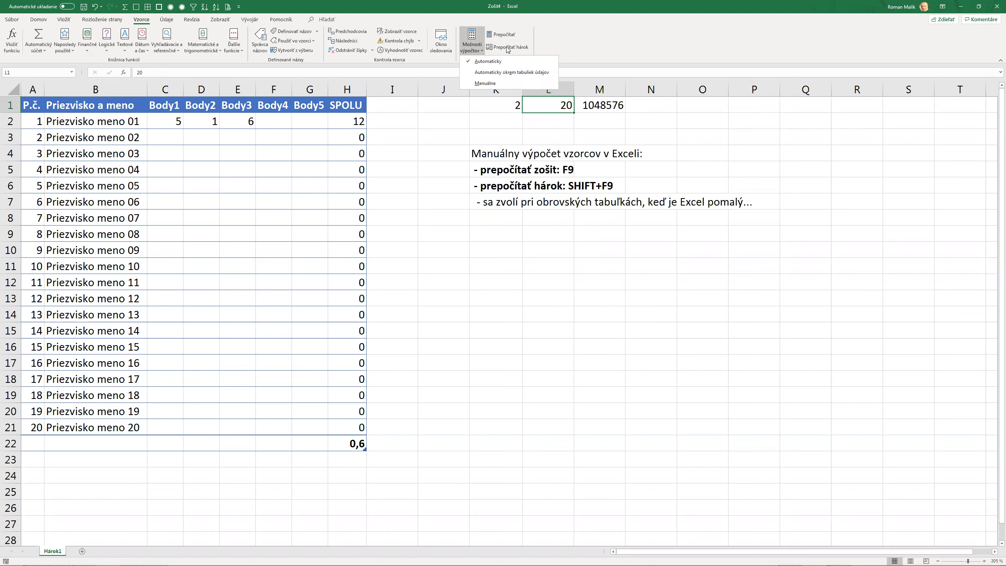
pyautogui.click(475, 50)
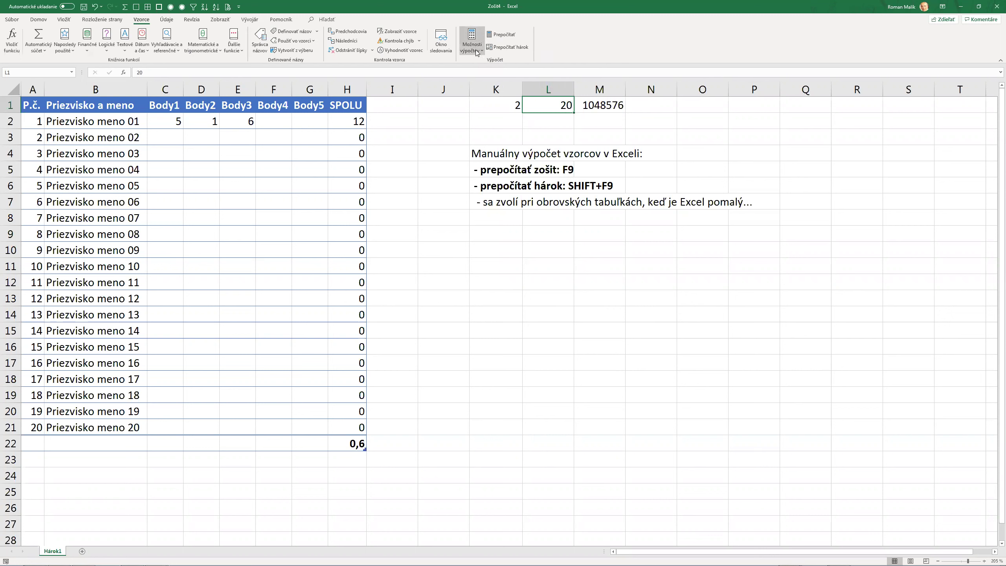
pyautogui.click(476, 49)
pyautogui.click(490, 84)
pyautogui.click(471, 41)
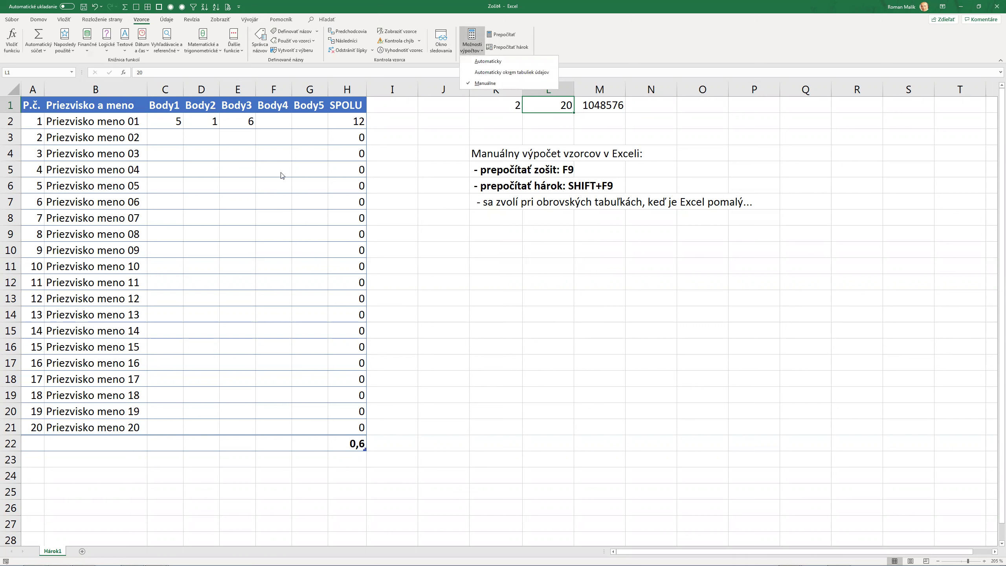
pyautogui.click(12, 19)
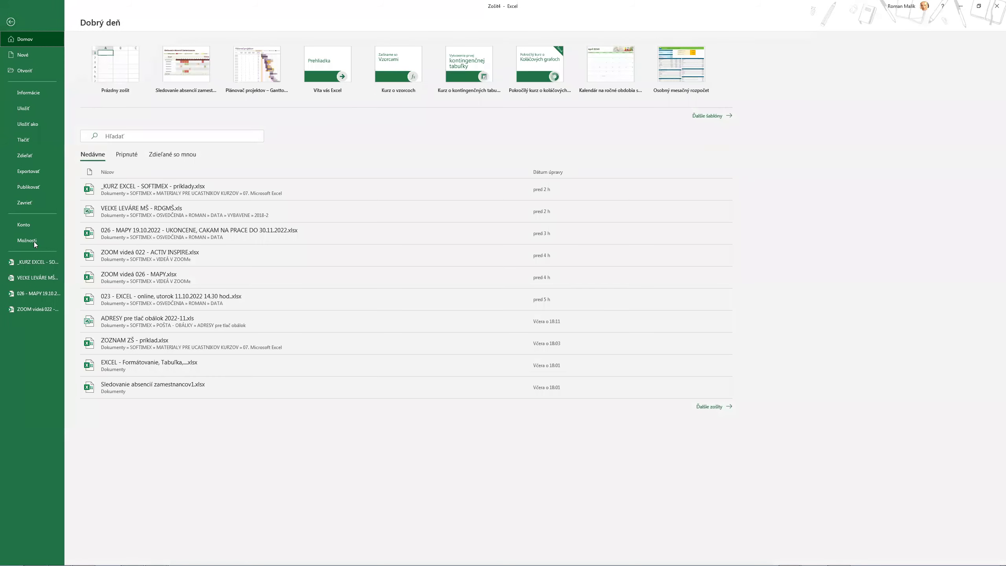
pyautogui.click(33, 241)
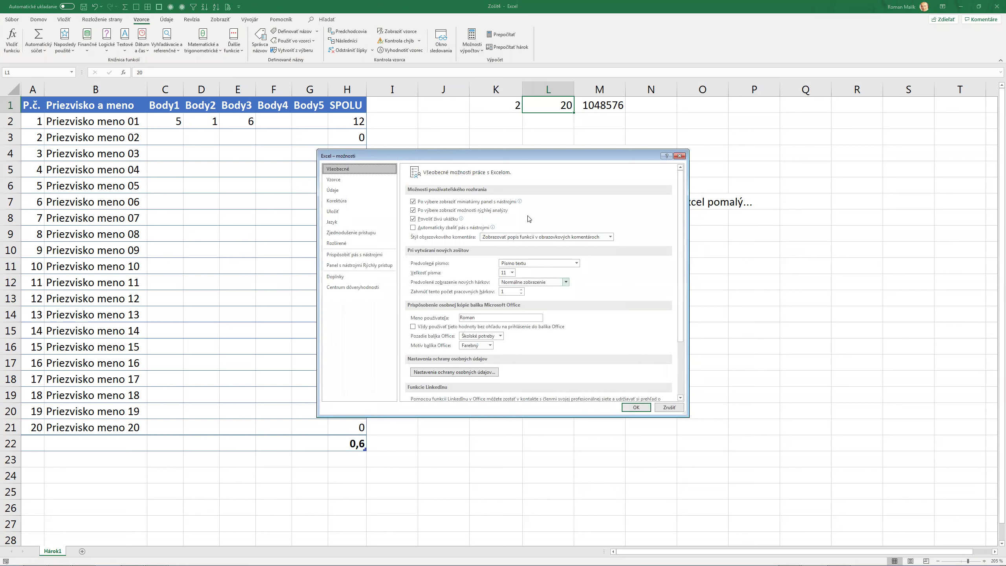
# Cancel the Options dialog and rename sheet Hárok1 to 'Vyhodnotenie testu žiakov'
pyautogui.click(665, 406)
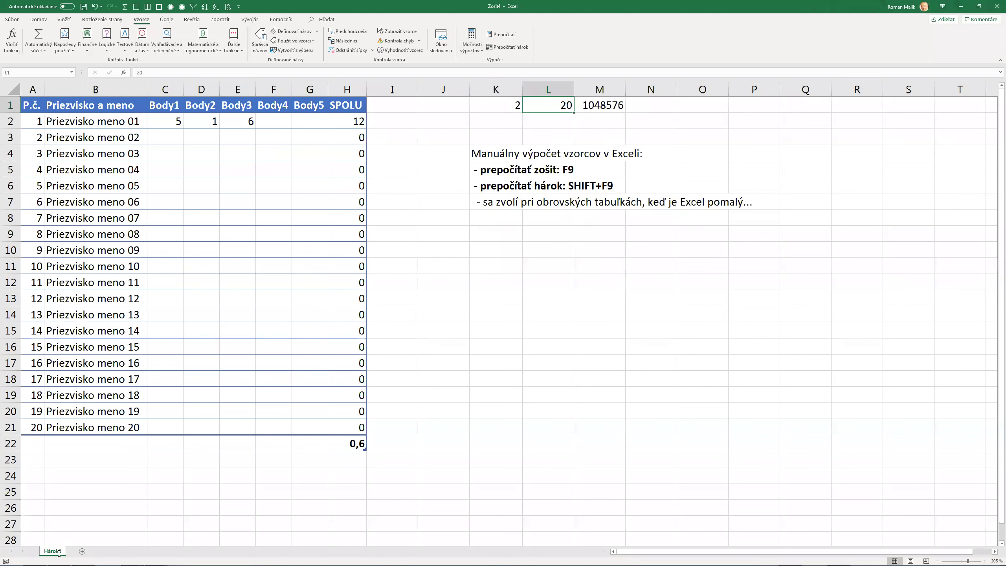
pyautogui.click(6, 406)
pyautogui.write('Vyhodnotenie testu žiakov')
# Confirm the 'Vyhodnotenie testu žiakov' sheet name, then add a second sheet named 'Tabuľka tovaru'
pyautogui.press('Return')
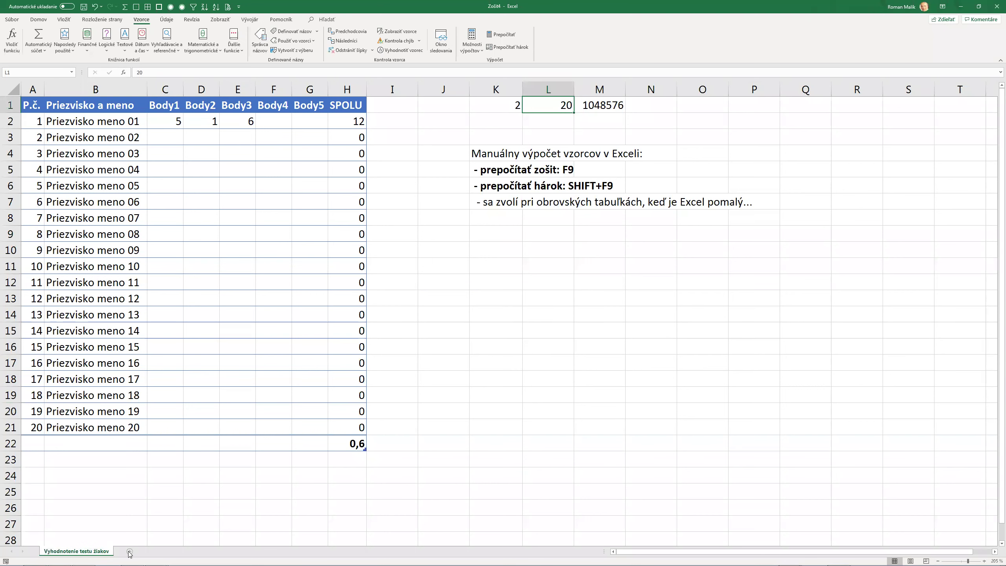
pyautogui.click(130, 552)
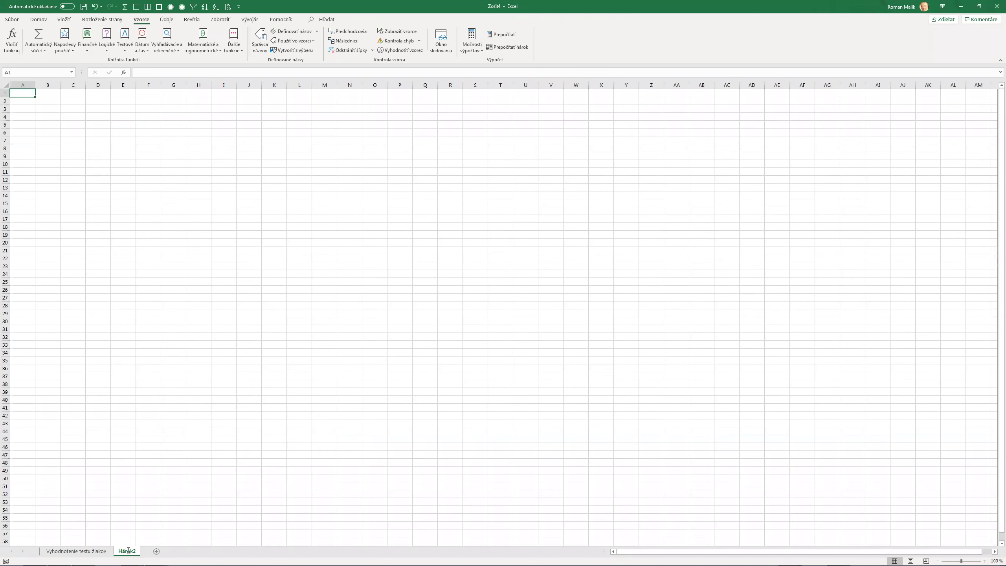
pyautogui.doubleClick(127, 551)
pyautogui.write('Tabuľka tovaru')
pyautogui.press('Return')
# Select a cell in the empty 'Tabuľka tovaru' sheet and scroll back to the top
pyautogui.click(104, 439)
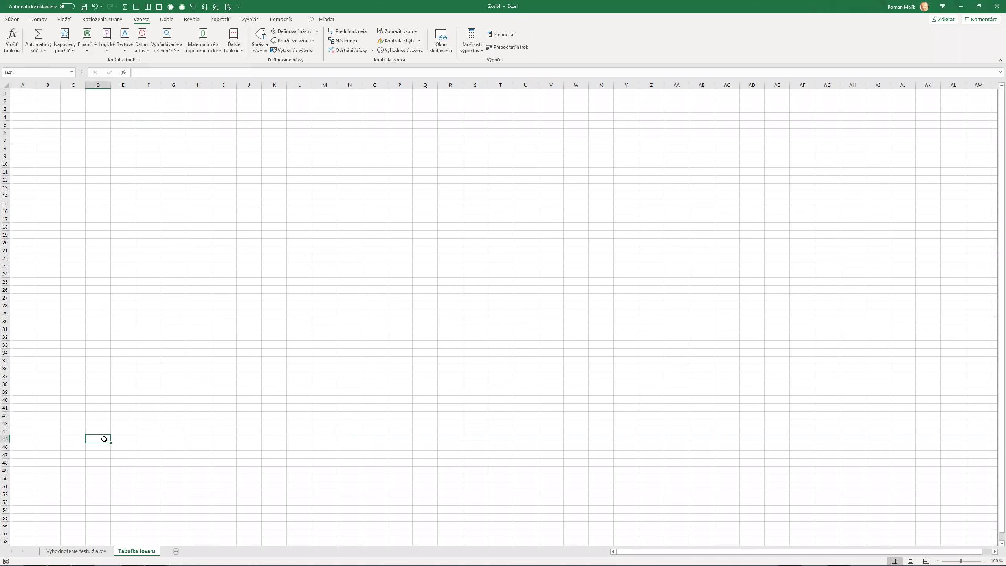
pyautogui.keyDown('ctrl'); pyautogui.scroll(1, 104, 439); pyautogui.keyUp('ctrl')
pyautogui.keyDown('ctrl'); pyautogui.scroll(2, 105, 439); pyautogui.keyUp('ctrl')
pyautogui.keyDown('ctrl'); pyautogui.scroll(1, 104, 439); pyautogui.keyUp('ctrl')
pyautogui.keyDown('ctrl'); pyautogui.scroll(2, 105, 439); pyautogui.keyUp('ctrl')
# Enter the headers P.č., Názov, Cena, DPH and Cena s DPH across A1:E1
pyautogui.hotkey('ctrl', 'Home')
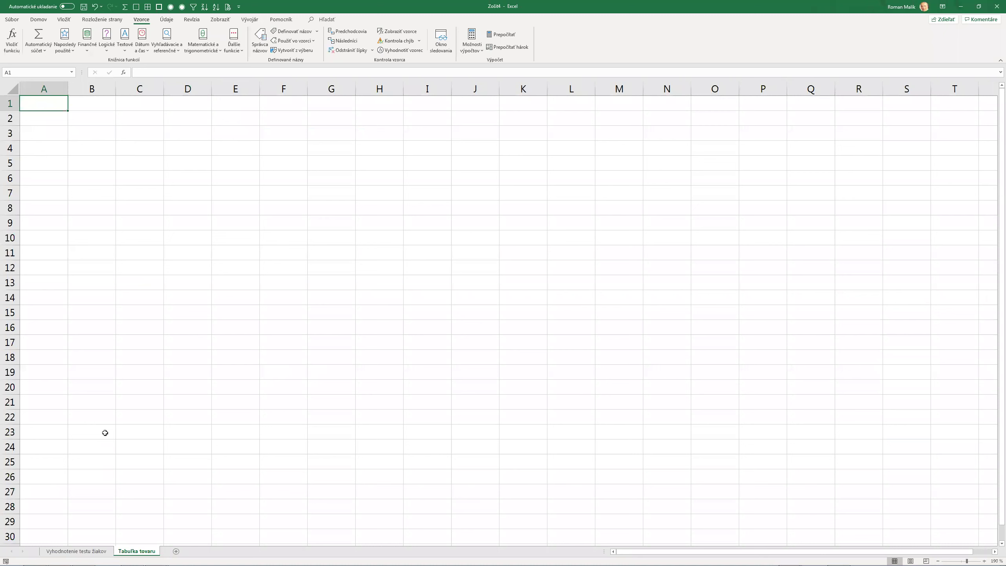
pyautogui.write('P.č.')
pyautogui.press('Tab')
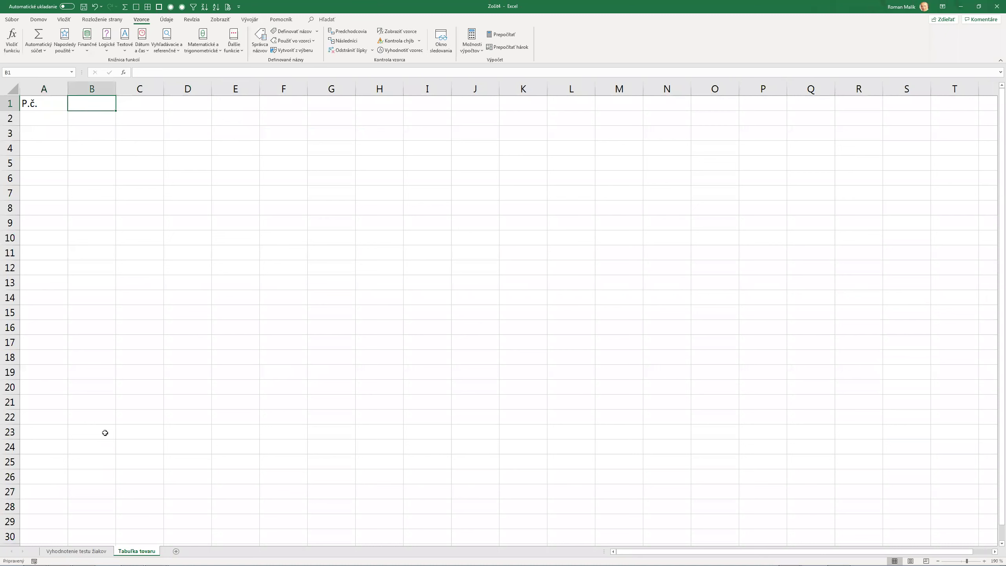
pyautogui.write('Názov')
pyautogui.press('Tab')
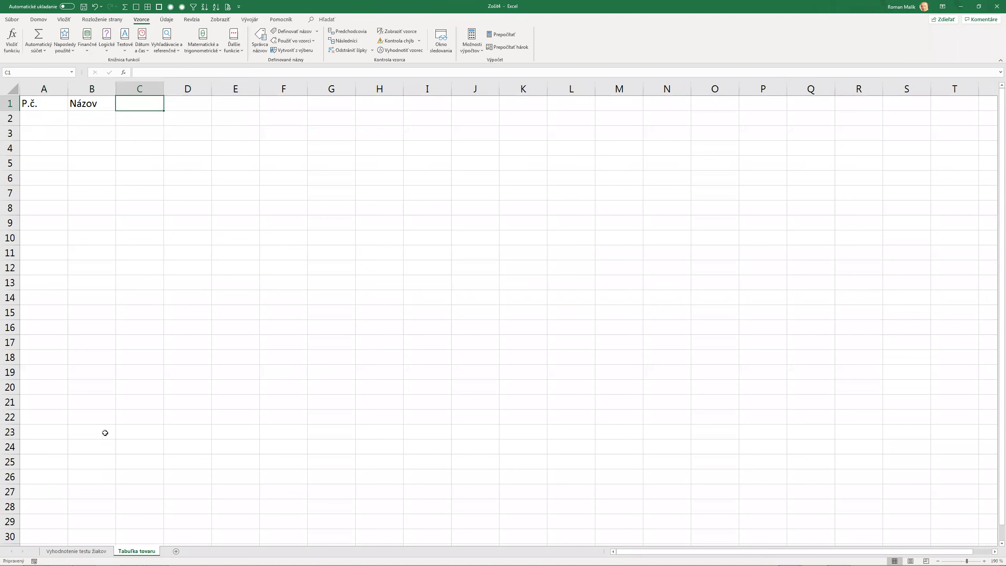
pyautogui.write('Cena')
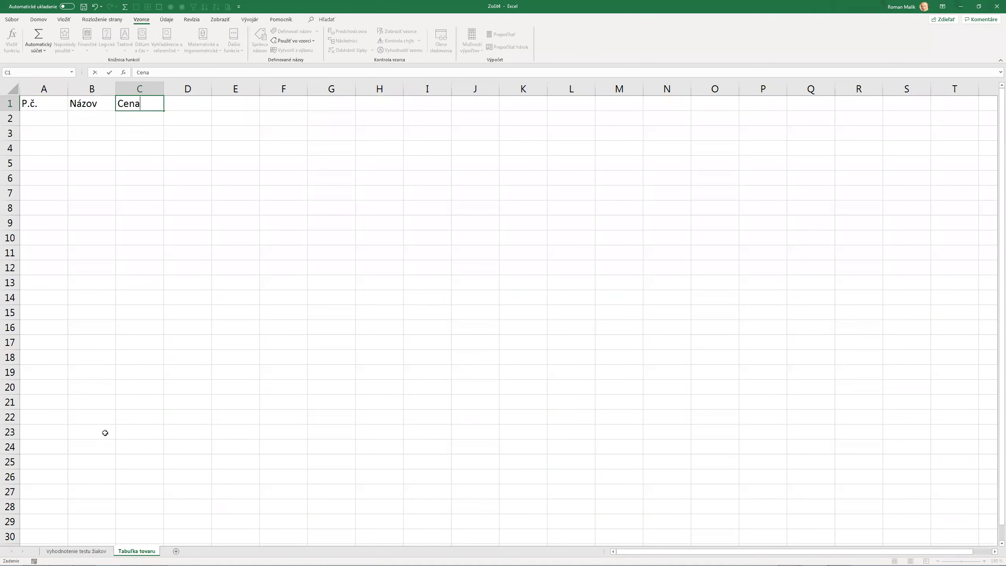
pyautogui.press('Tab')
pyautogui.write('DPH')
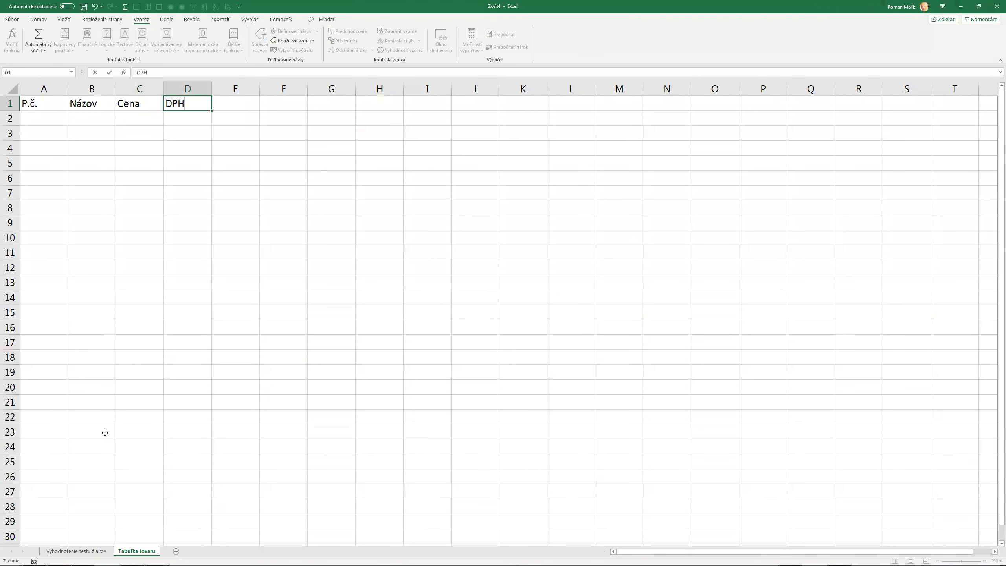
pyautogui.press('Tab')
pyautogui.write('cENA')
pyautogui.press('BackSpace')
pyautogui.press('BackSpace')
pyautogui.press('BackSpace')
pyautogui.press('BackSpace')
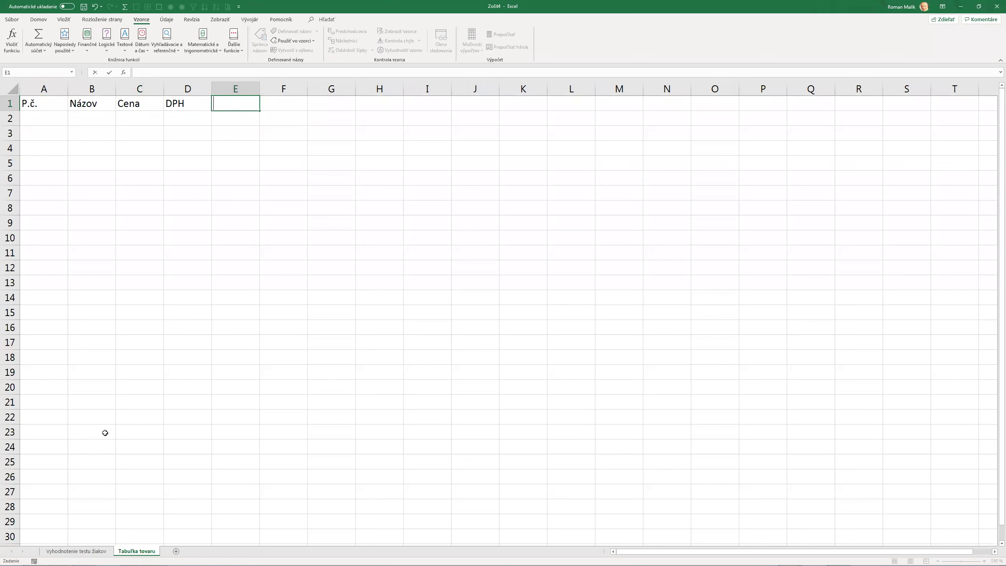
pyautogui.write('Cena s DPH')
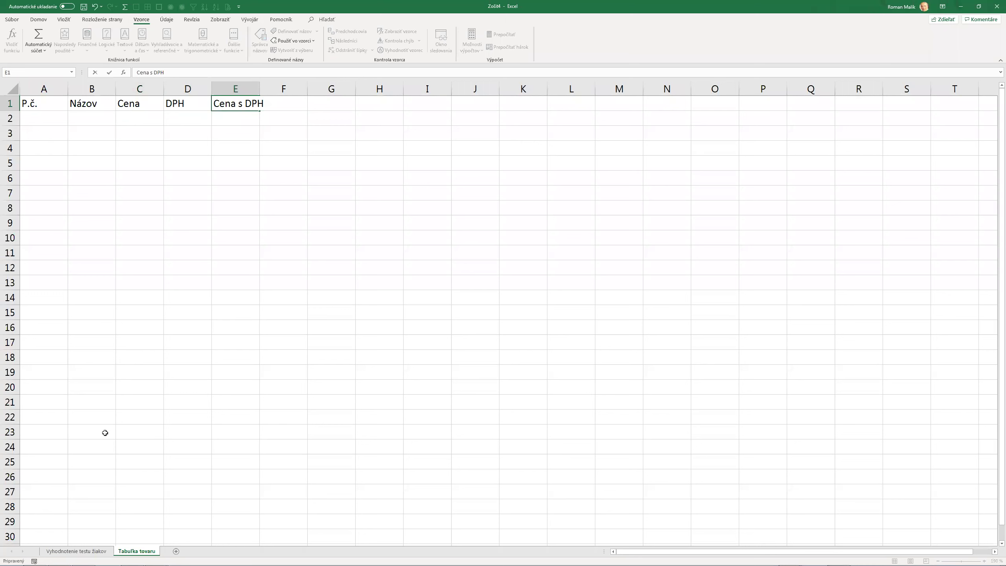
pyautogui.press('Return')
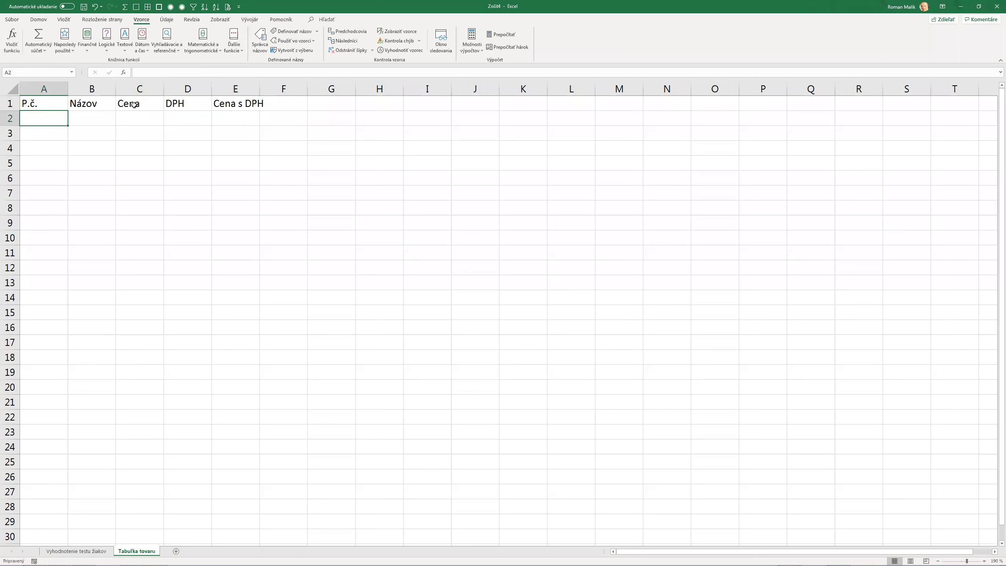
# Auto-fit all columns to their headers and make the Názov column wider
pyautogui.click(15, 92)
pyautogui.moveTo(68, 90); pyautogui.dragTo(65, 90)
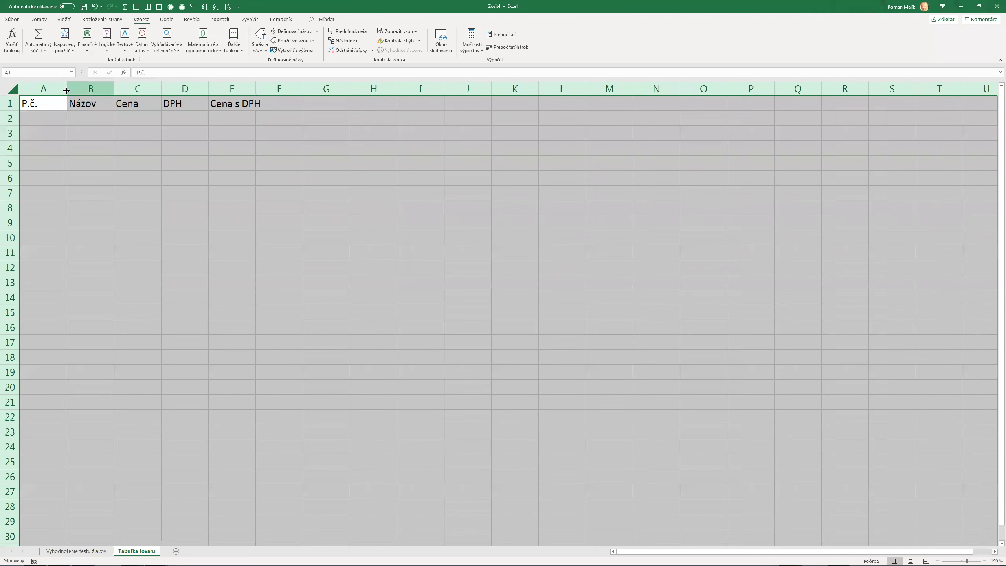
pyautogui.doubleClick(66, 91)
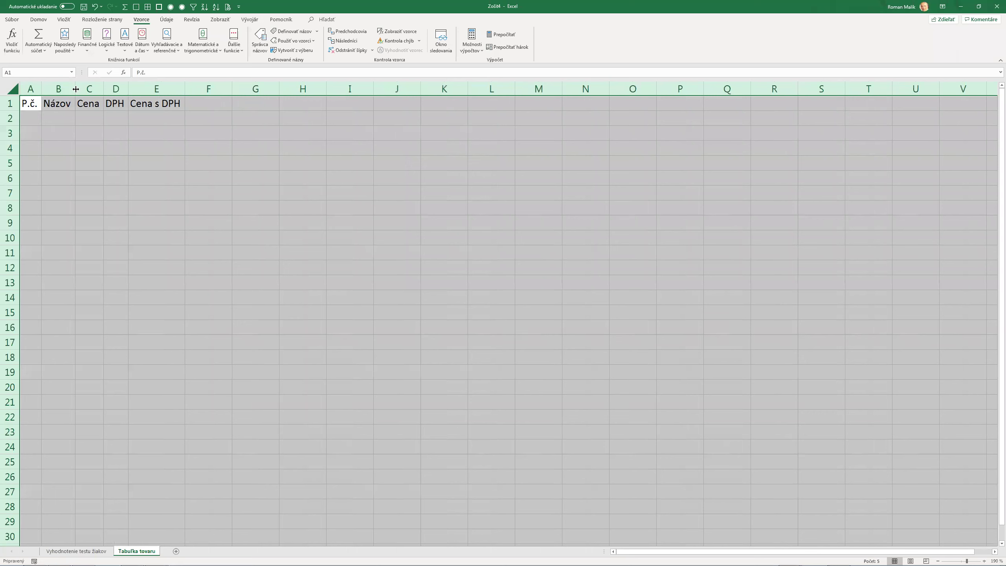
pyautogui.moveTo(76, 89); pyautogui.dragTo(135, 87)
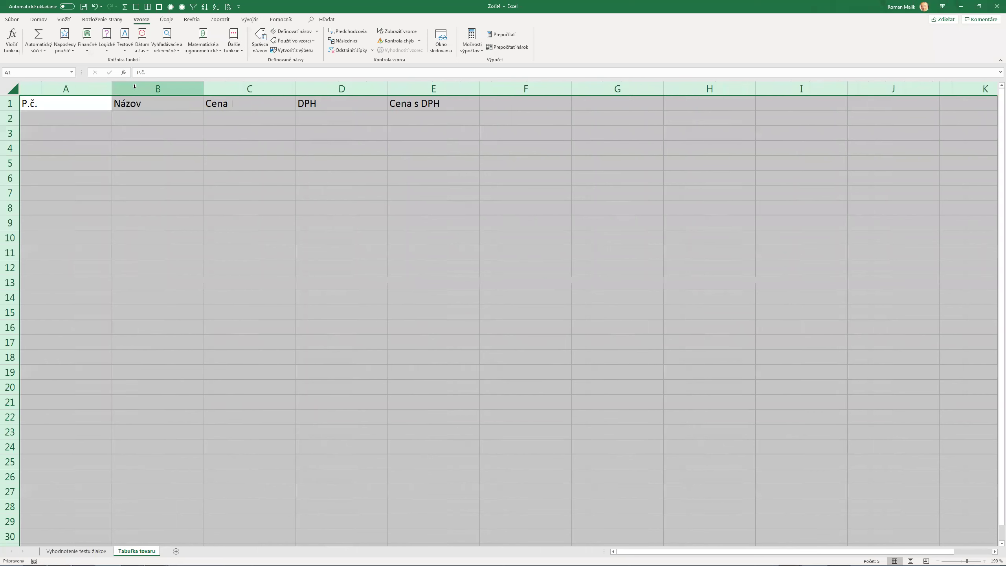
pyautogui.hotkey('ctrl', 'z')
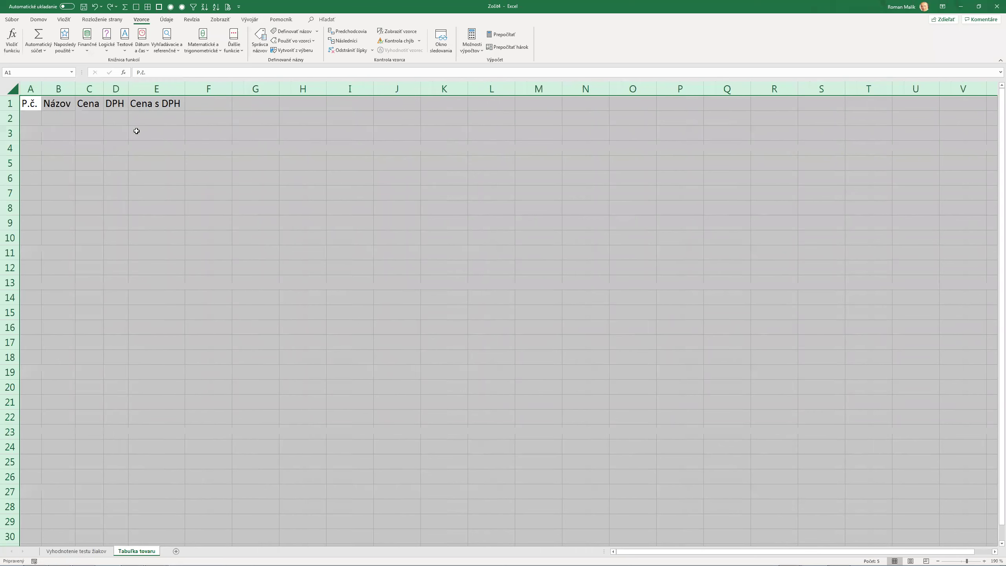
pyautogui.click(137, 133)
pyautogui.moveTo(78, 90); pyautogui.dragTo(135, 90)
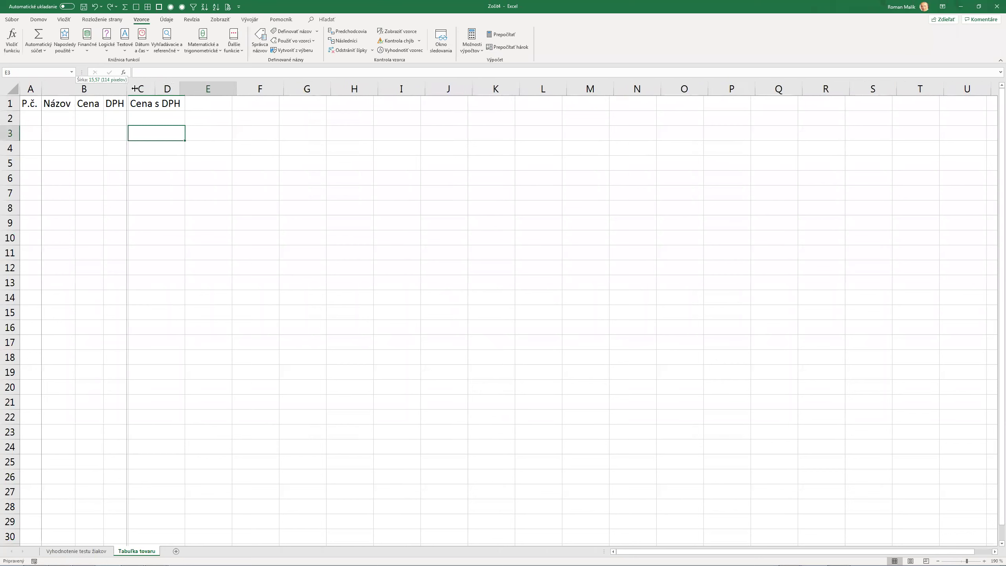
# Enter 1 in A2 as the first item number
pyautogui.click(36, 114)
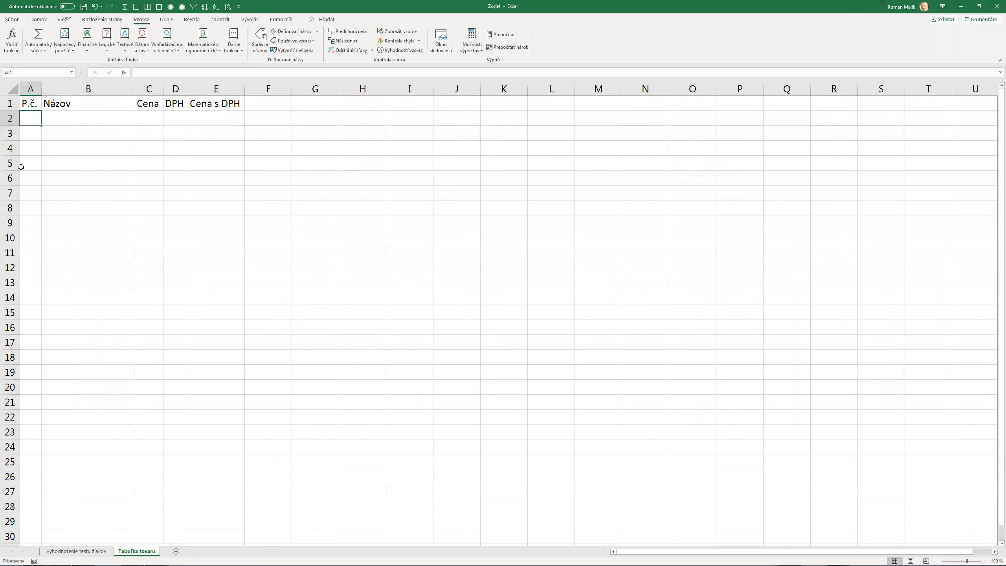
pyautogui.write('1')
pyautogui.press('Return')
# Fill a series down column A from 1 with a stop value of 1000000
pyautogui.click(31, 123)
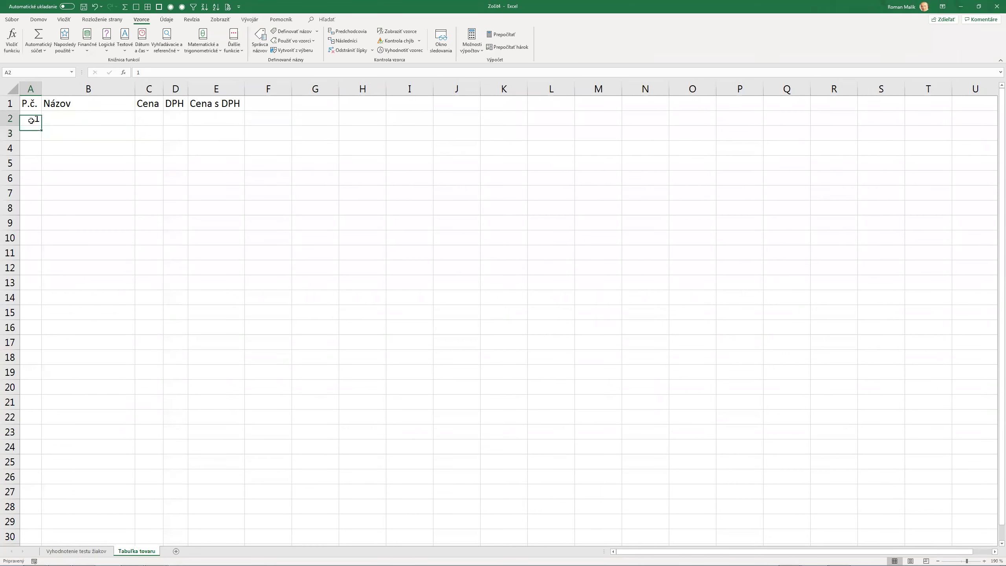
pyautogui.click(40, 19)
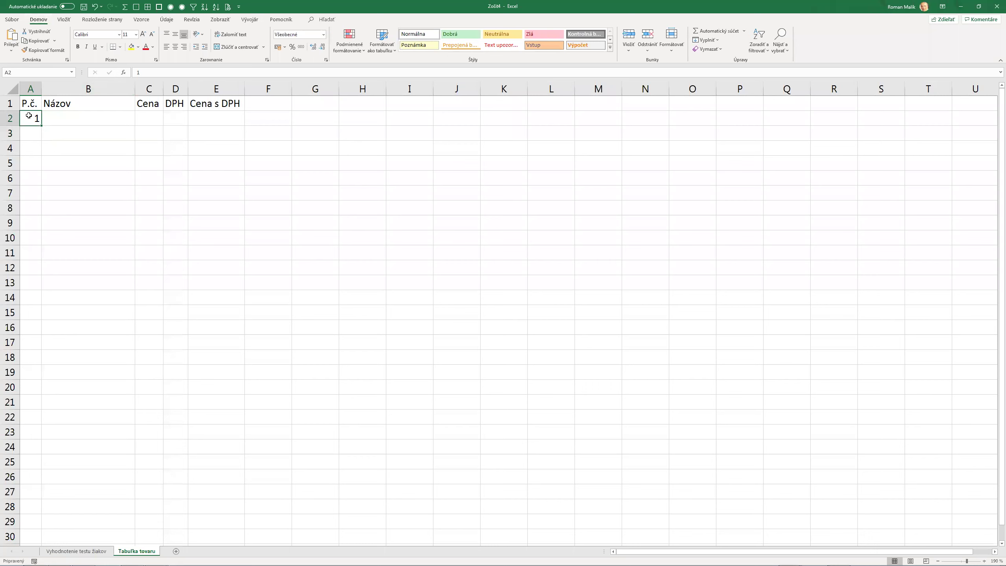
pyautogui.click(698, 40)
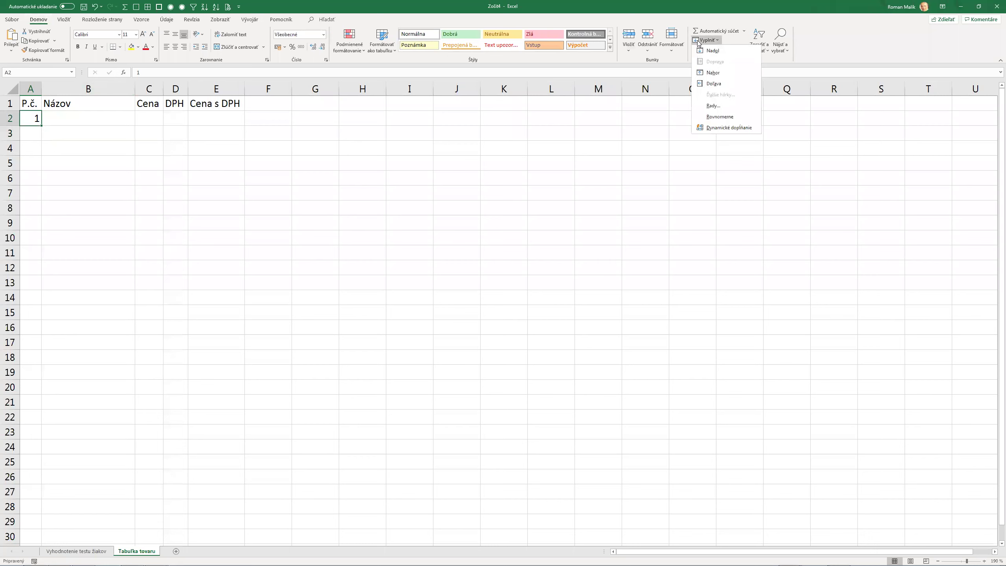
pyautogui.click(716, 110)
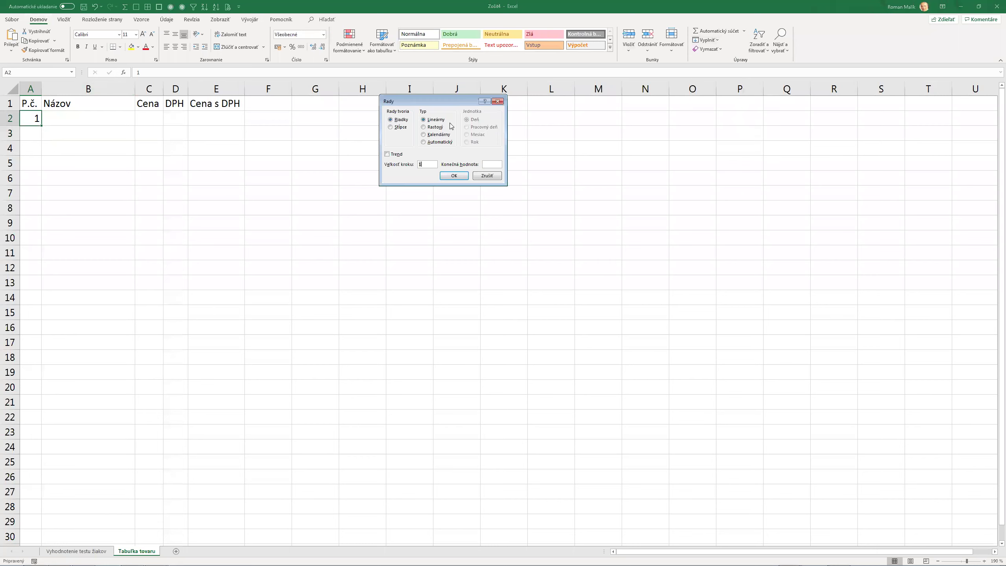
pyautogui.click(398, 127)
pyautogui.click(486, 162)
pyautogui.press('Return')
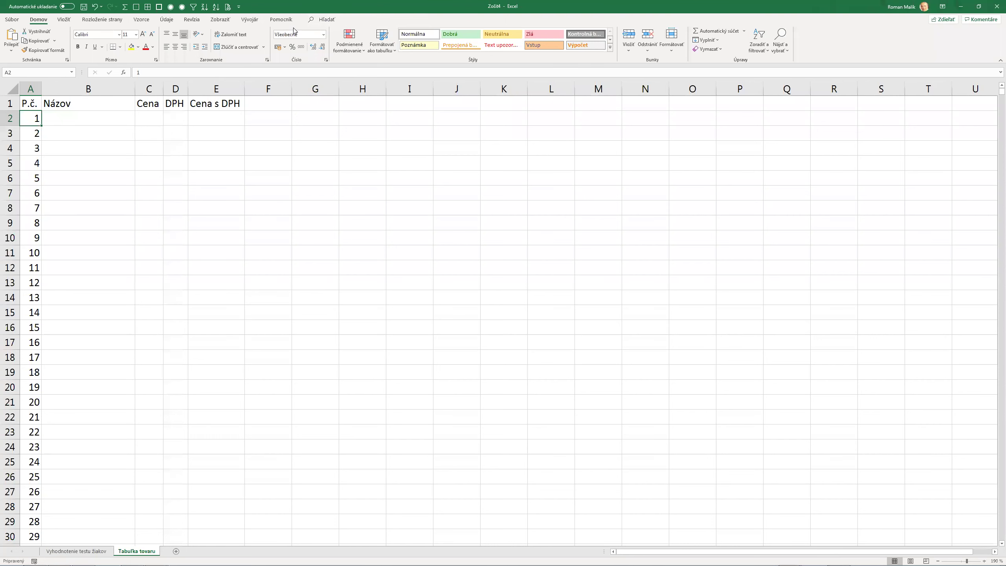
# Auto-fit column A so the largest numbers are readable, then go to B2
pyautogui.hotkey('ctrl', 'Down')
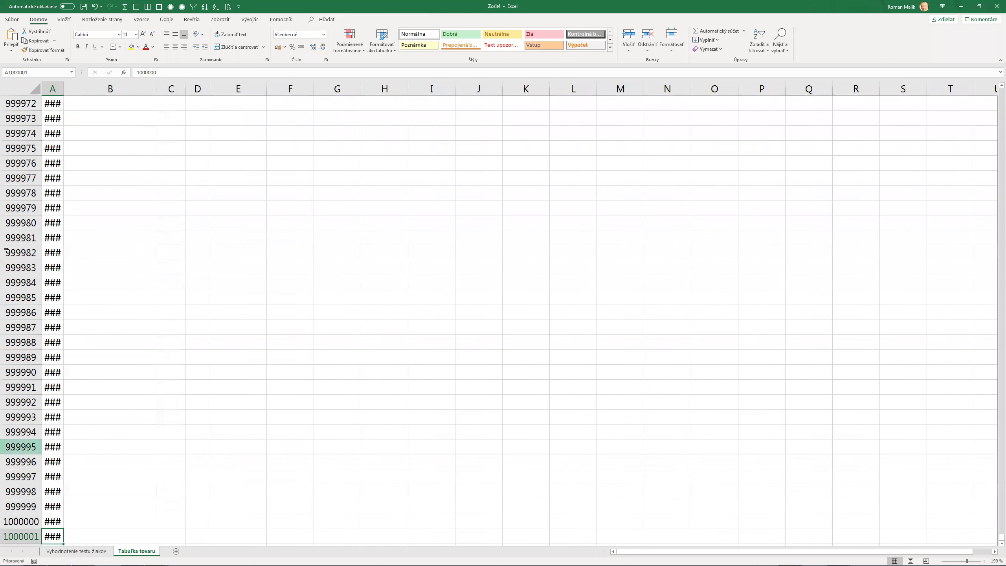
pyautogui.doubleClick(63, 89)
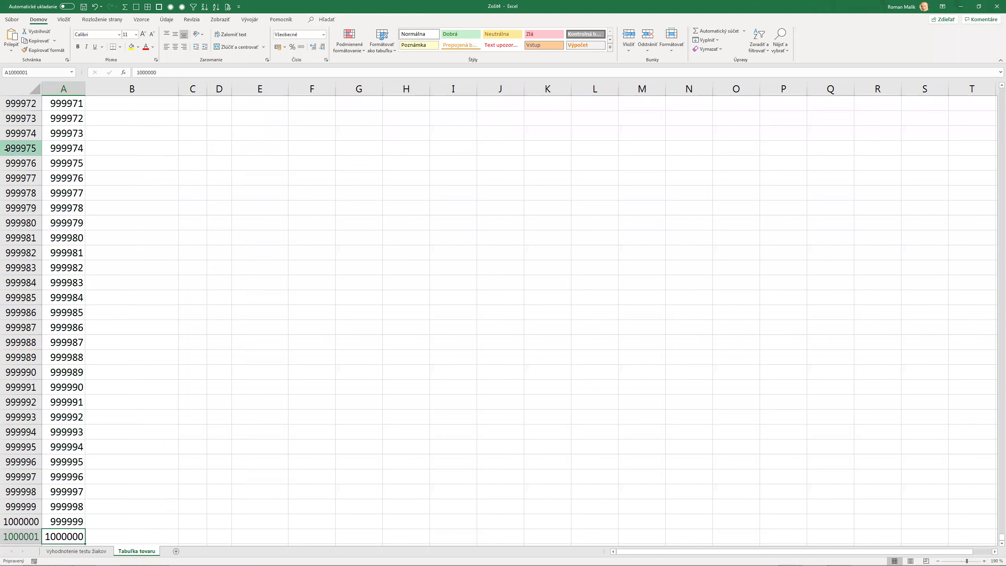
pyautogui.hotkey('ctrl', 'Home')
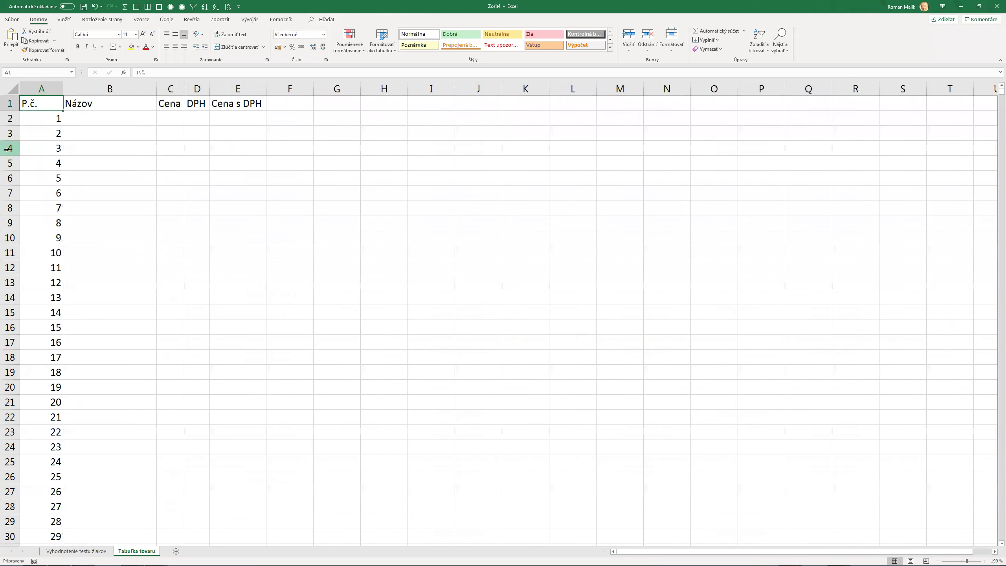
pyautogui.press('Right')
pyautogui.press('Down')
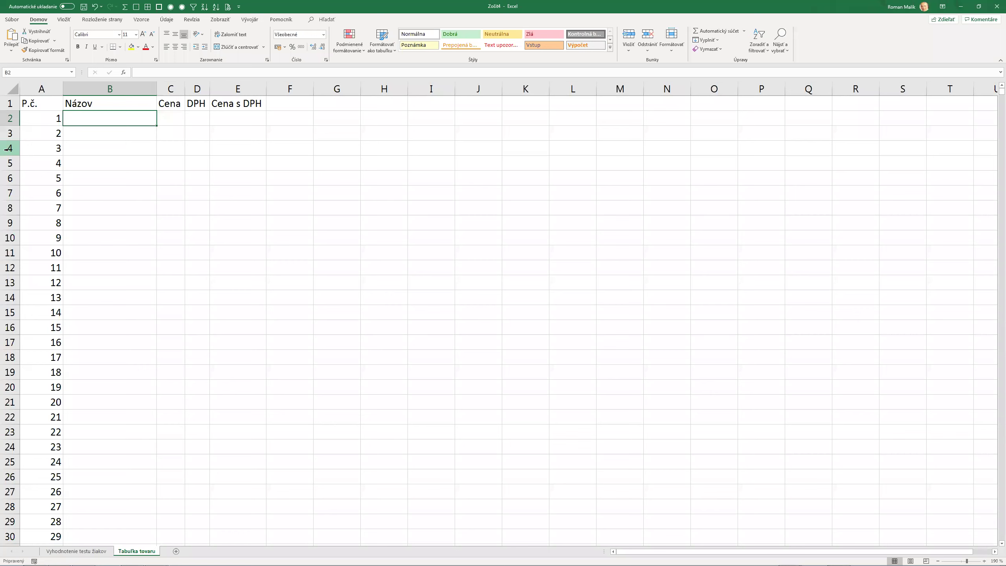
# Enter 'Tovar0000001' in B2 and try a fill series with stop value 1000000
pyautogui.write('Tovar')
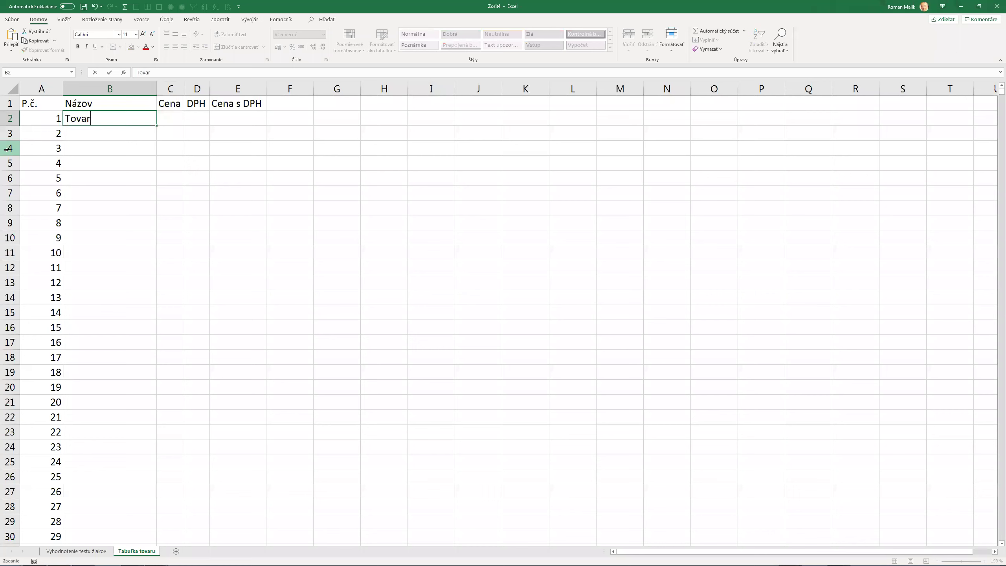
pyautogui.write('00000')
pyautogui.write('01')
pyautogui.press('BackSpace')
pyautogui.write('01')
pyautogui.press('Return')
pyautogui.press('Up')
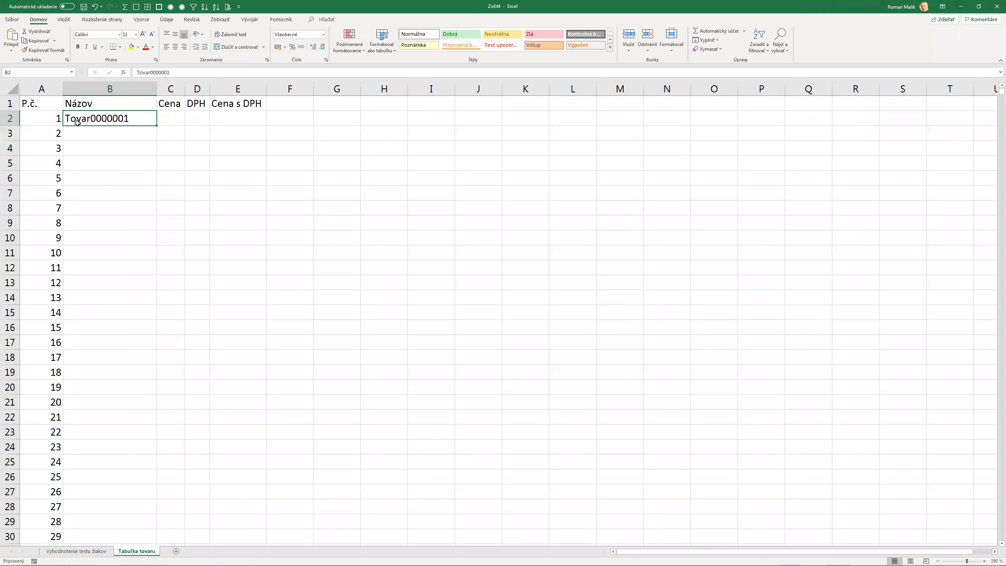
pyautogui.click(709, 42)
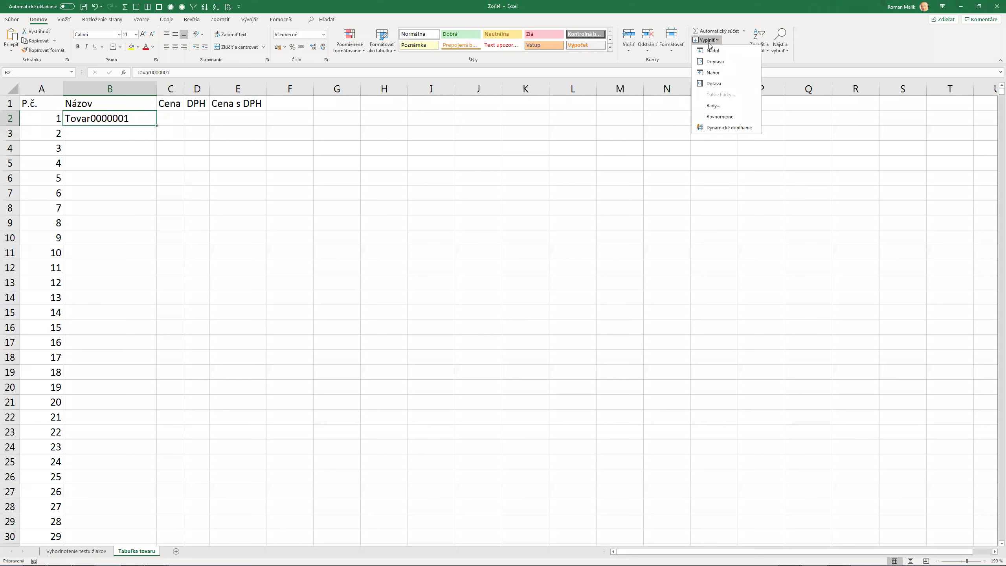
pyautogui.click(713, 106)
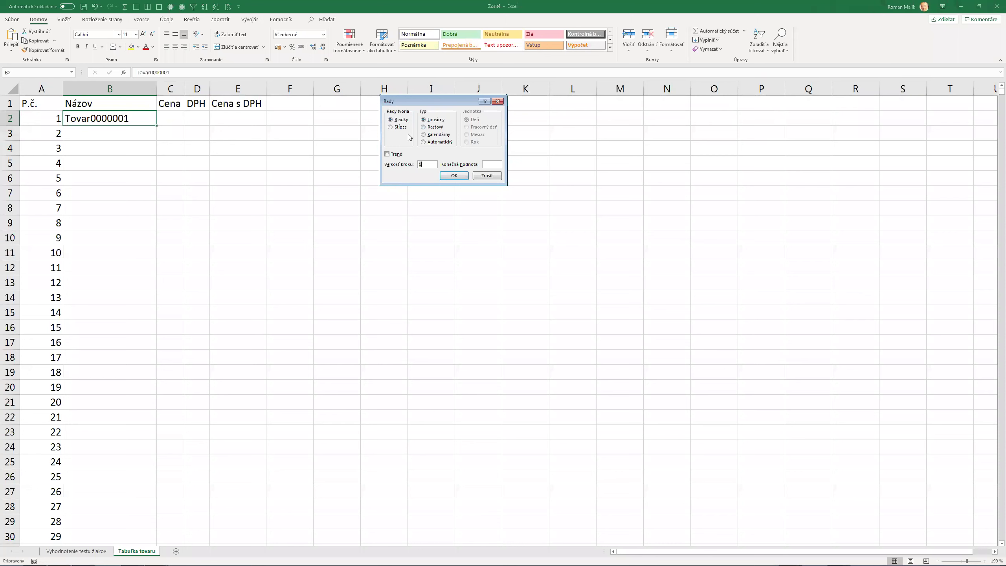
pyautogui.click(487, 164)
pyautogui.write('10')
pyautogui.write('00000')
pyautogui.press('Return')
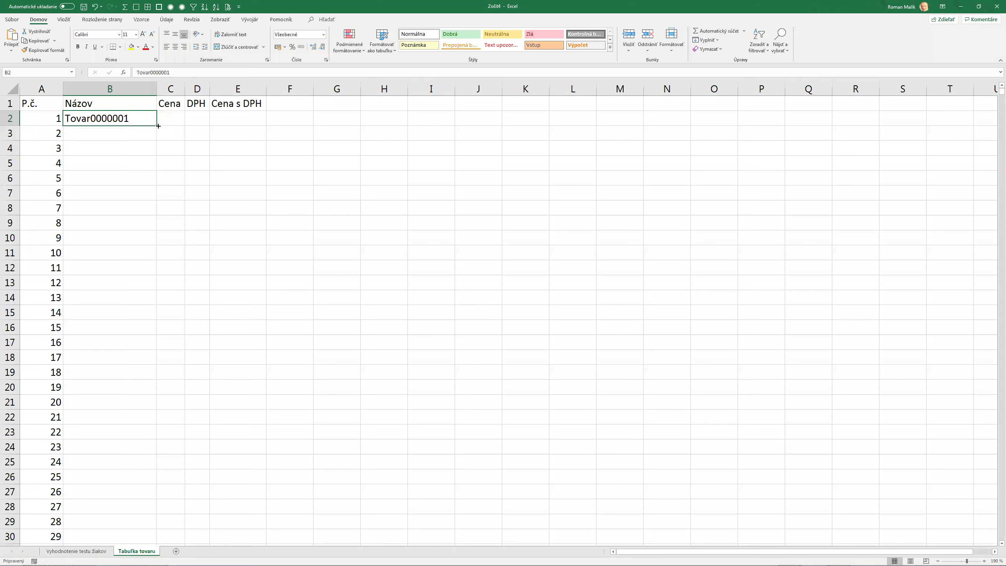
# Try dragging and pasting product names down column B, then undo and cancel the copy
pyautogui.moveTo(158, 125); pyautogui.dragTo(164, 167)
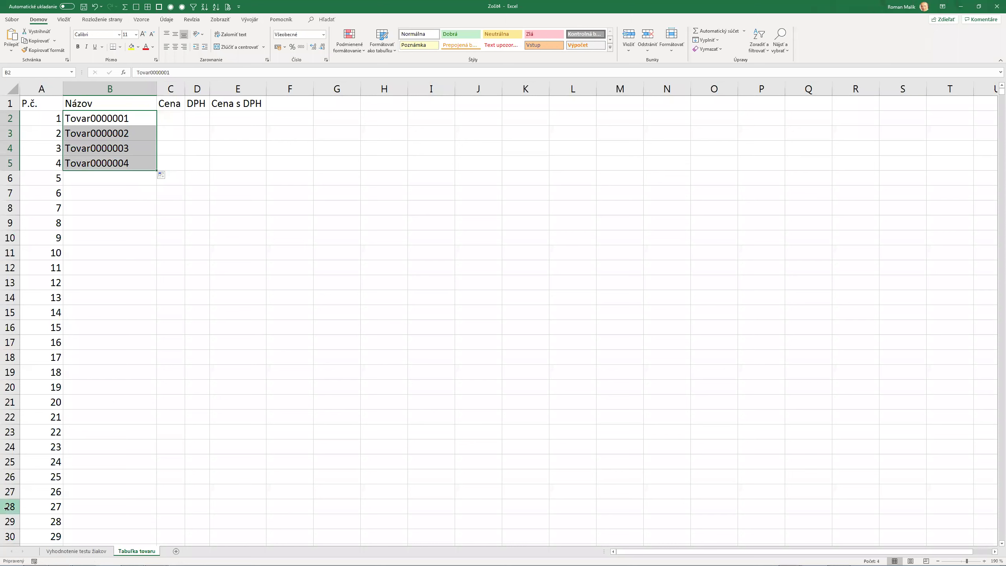
pyautogui.press('Down')
pyautogui.press('Down')
pyautogui.press('Down')
pyautogui.hotkey('ctrl', 'c')
pyautogui.press('Down')
pyautogui.hotkey('shift', 'Down')
pyautogui.hotkey('shift', 'Down')
pyautogui.hotkey('shift', 'Down')
pyautogui.hotkey('shift', 'Down')
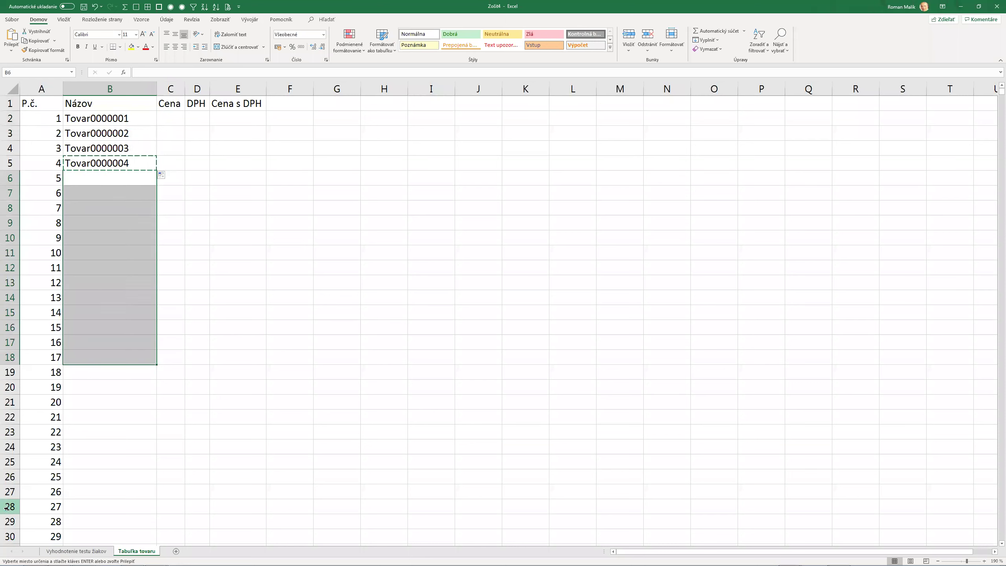
pyautogui.hotkey('ctrl', 'v')
pyautogui.press('Up')
pyautogui.press('Up')
pyautogui.hotkey('ctrl', 'z')
pyautogui.hotkey('ctrl', 'z')
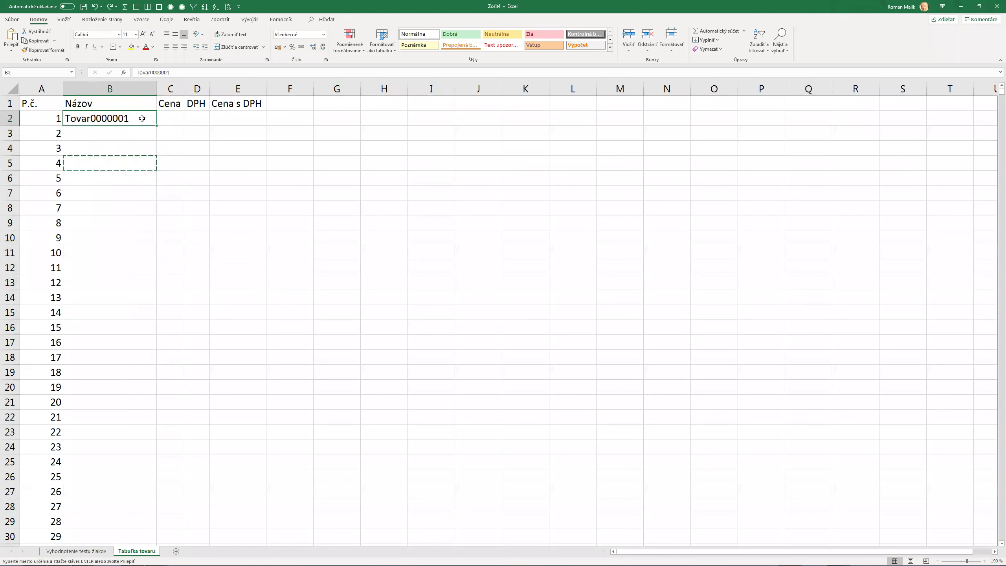
pyautogui.press('Escape')
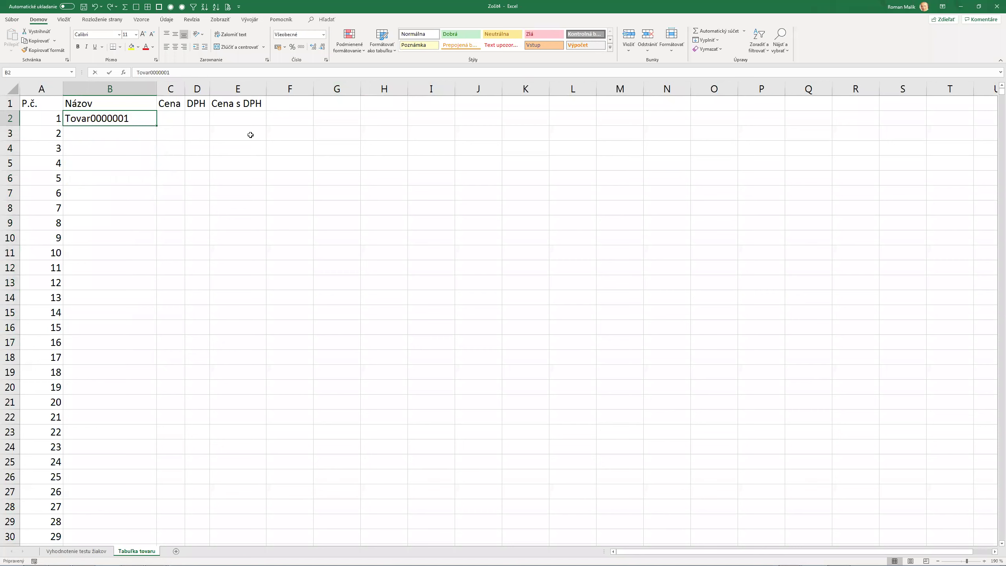
# Shorten B2 to 'Tovar' and fill it down beside every numbered row
pyautogui.press('F2')
pyautogui.press('BackSpace')
pyautogui.press('BackSpace')
pyautogui.press('BackSpace')
pyautogui.press('BackSpace')
pyautogui.press('BackSpace')
pyautogui.press('BackSpace')
pyautogui.press('BackSpace')
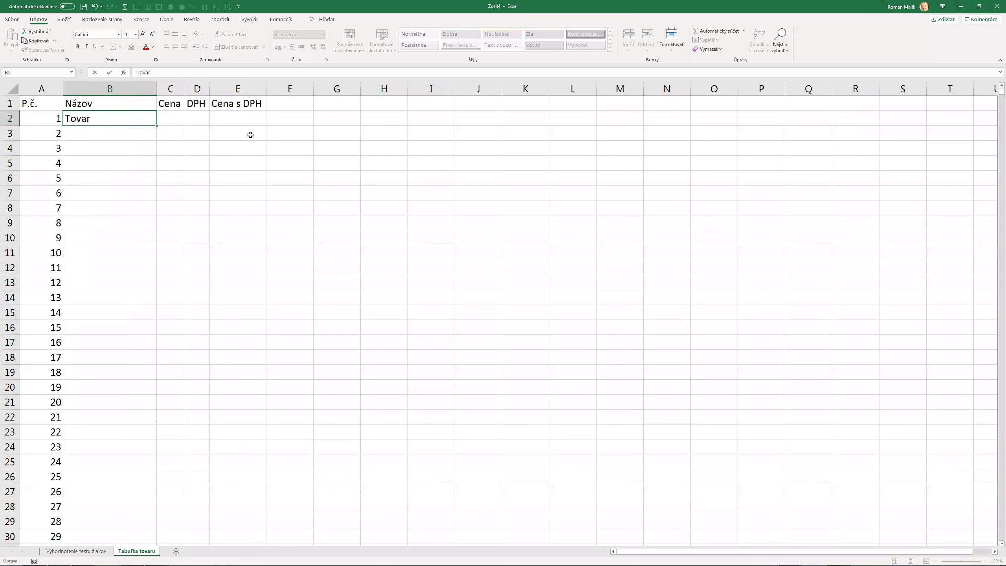
pyautogui.hotkey('ctrl', 'Return')
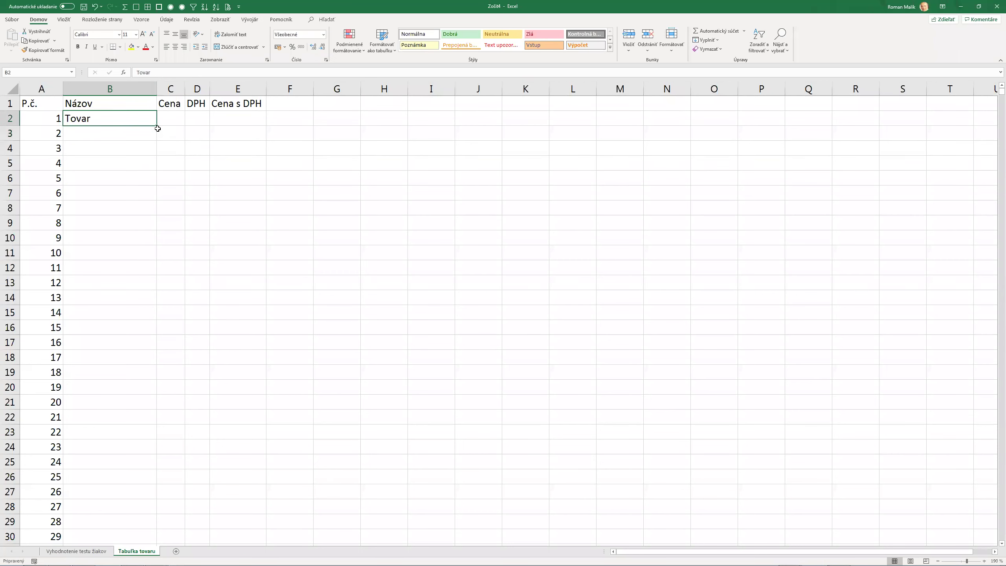
pyautogui.doubleClick(157, 127)
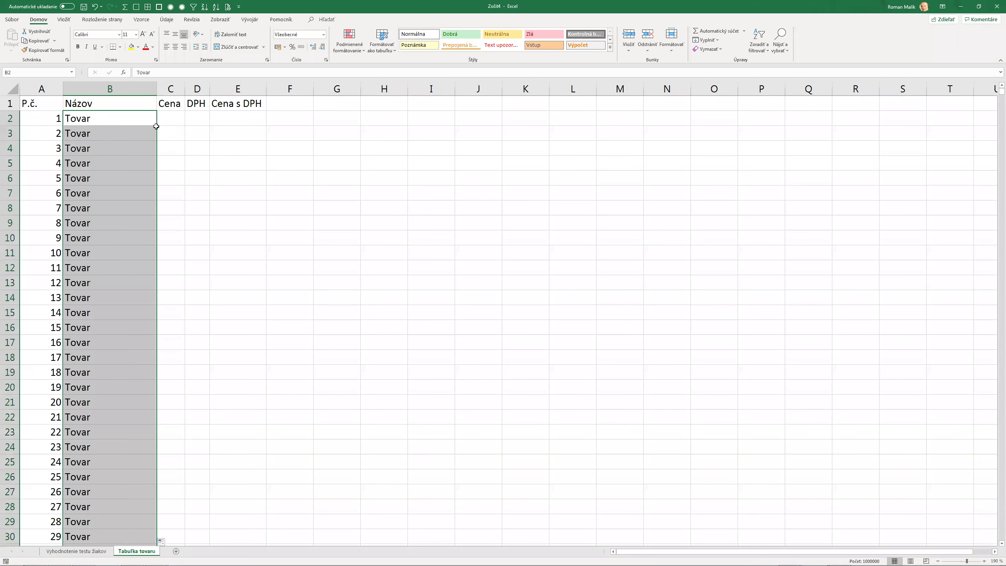
pyautogui.click(125, 174)
pyautogui.scroll(-8, 225, 244)
pyautogui.scroll(6, 229, 238)
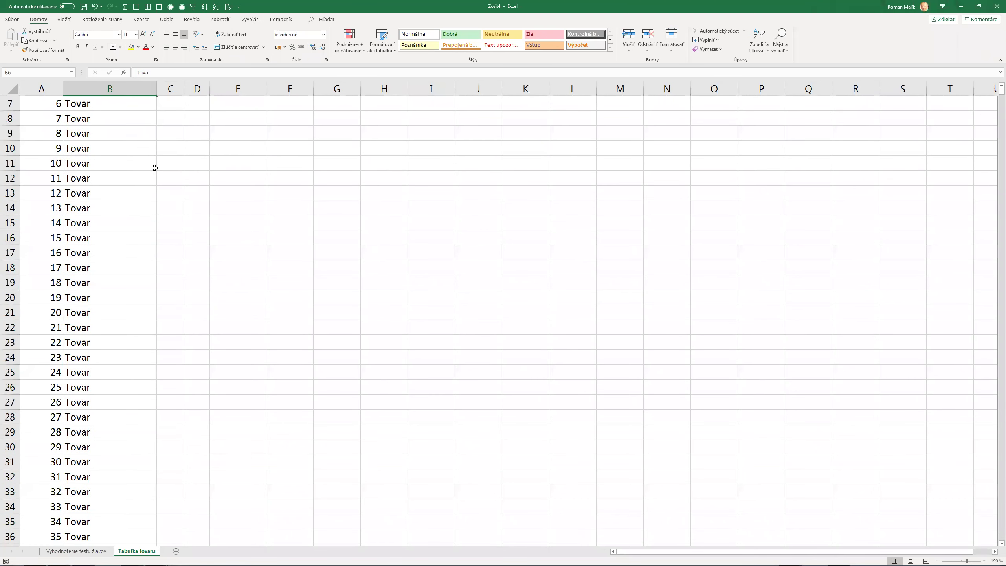
pyautogui.hotkey('ctrl', 'Home')
pyautogui.press('Right')
pyautogui.press('Right')
pyautogui.press('Down')
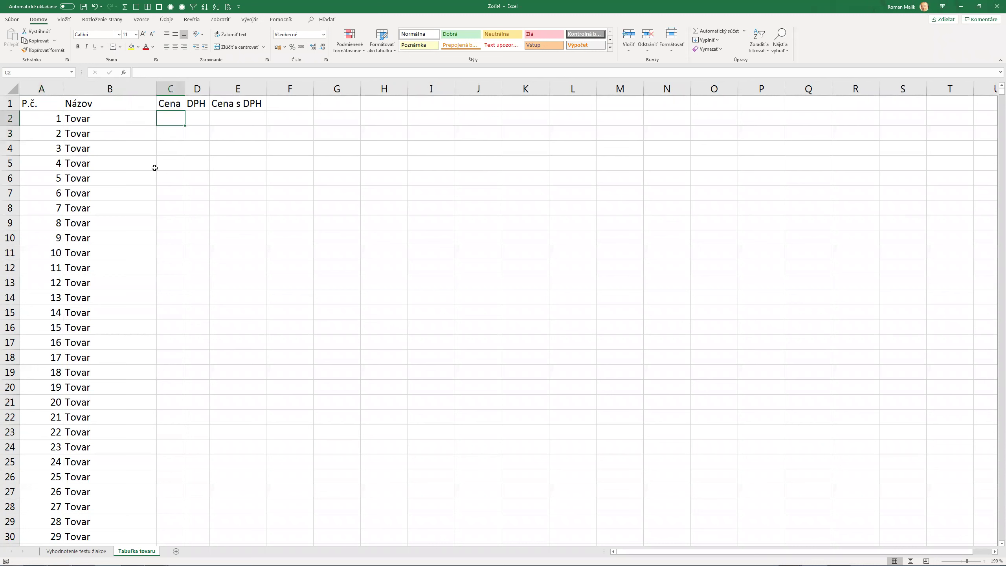
# Enter a RANDARRAY formula in C2 with 1e6 rows, 1 column and minimum 1
pyautogui.write('=')
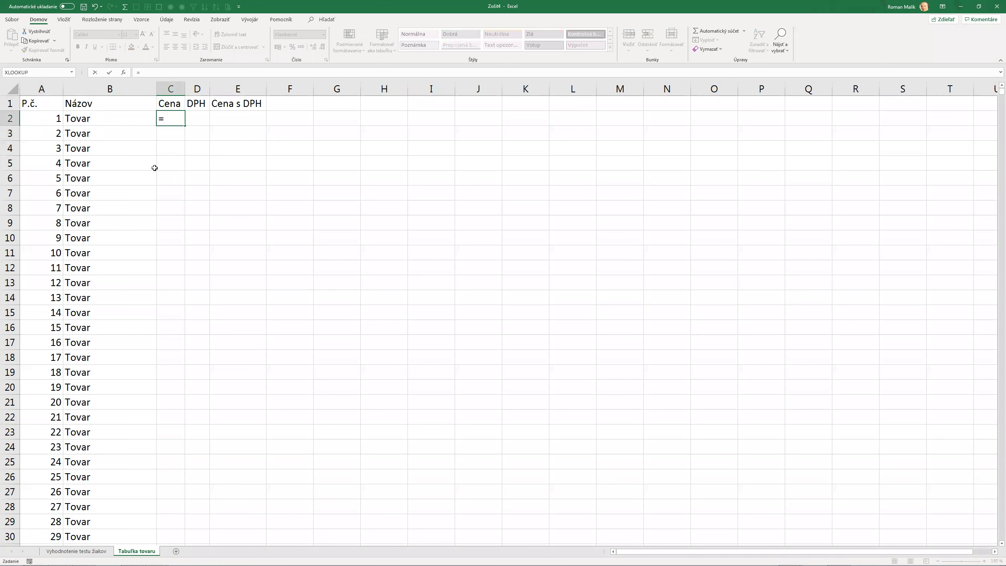
pyautogui.write('randa')
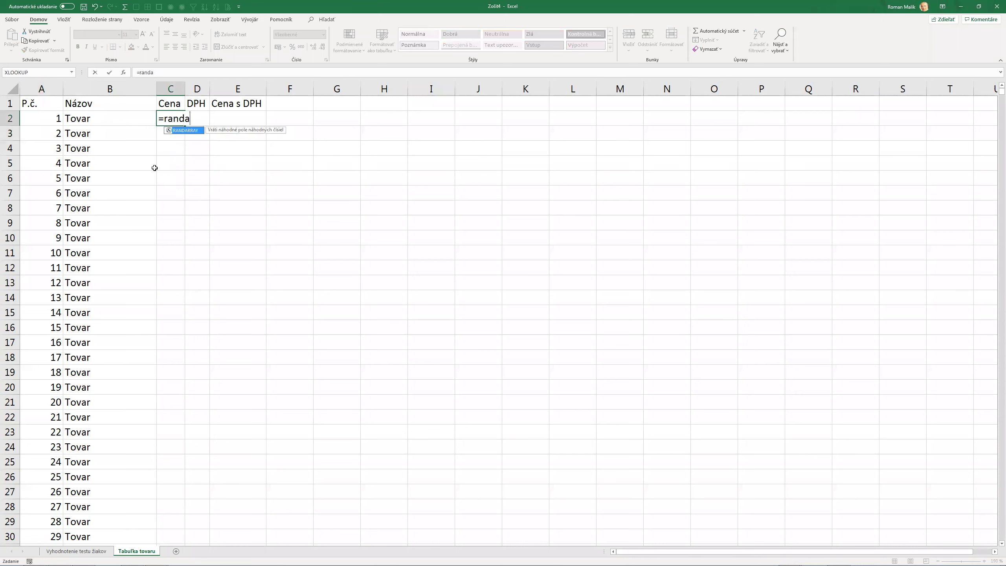
pyautogui.press('Tab')
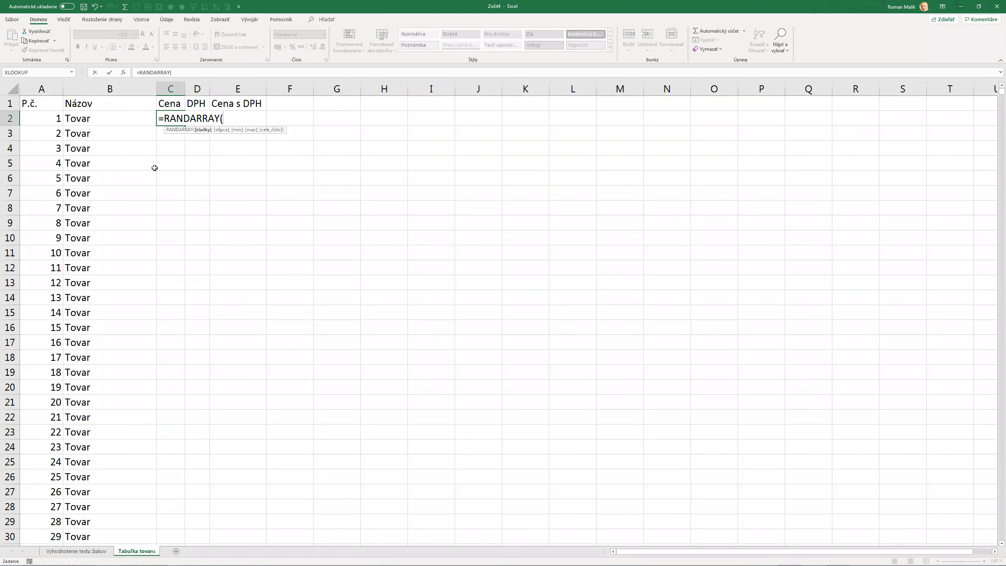
pyautogui.write('1000000')
pyautogui.press('BackSpace')
pyautogui.press('BackSpace')
pyautogui.press('BackSpace')
pyautogui.press('BackSpace')
pyautogui.press('BackSpace')
pyautogui.press('BackSpace')
pyautogui.write('e6;')
pyautogui.write('1')
pyautogui.write(';')
pyautogui.write('1')
pyautogui.press('Tab')
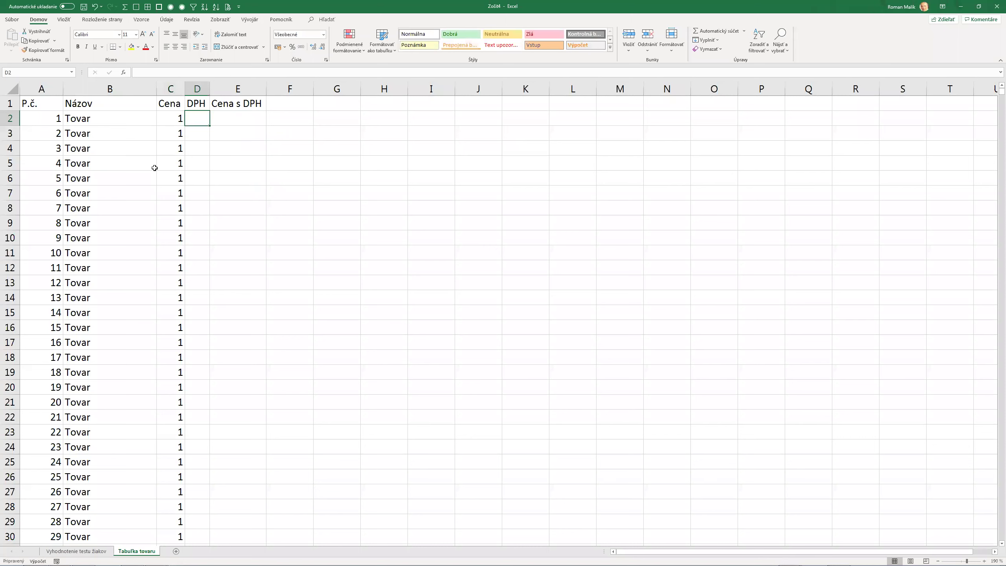
# Edit the C2 formula to add maximum 100 and FALSE for decimal prices
pyautogui.press('Left')
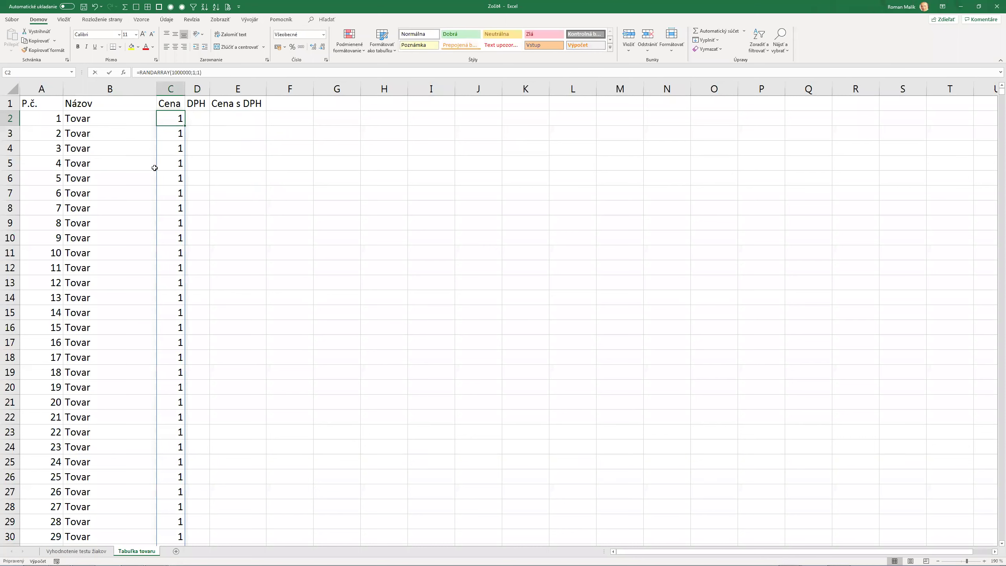
pyautogui.press('F2')
pyautogui.press('Left')
pyautogui.press('Left')
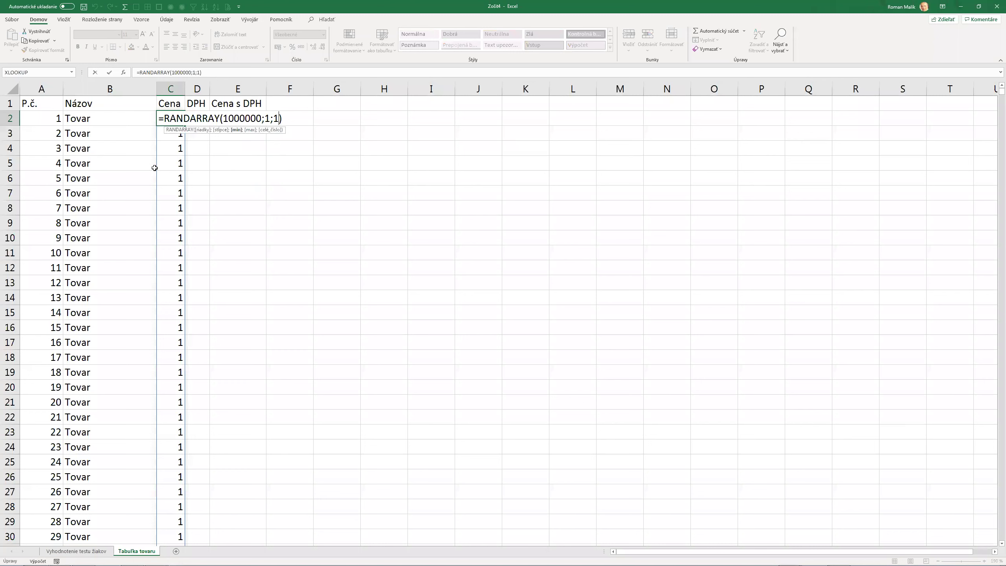
pyautogui.write(';100;')
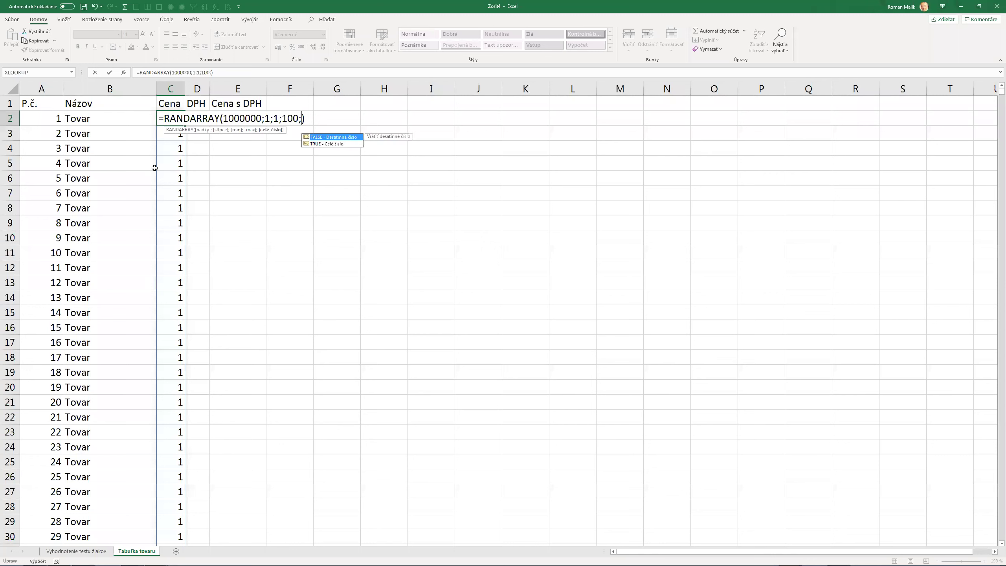
pyautogui.press('Tab')
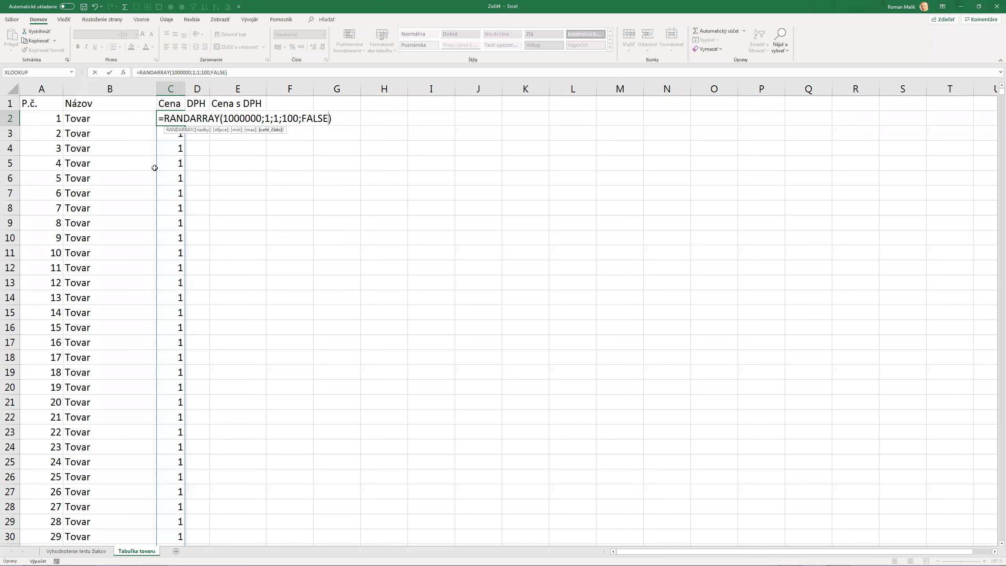
pyautogui.press('Return')
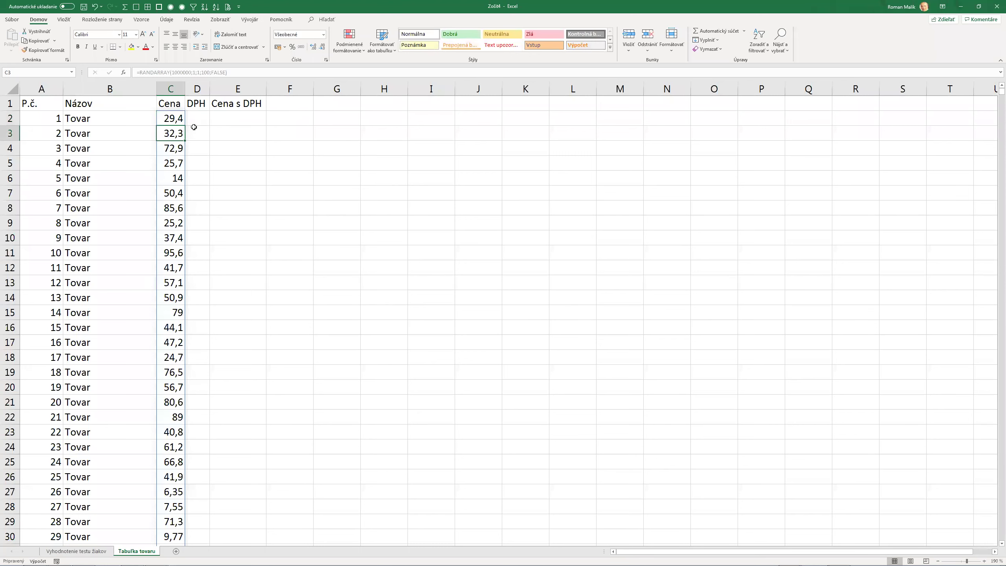
# Format column C as Number with 2 decimals and a thousands separator
pyautogui.click(176, 88)
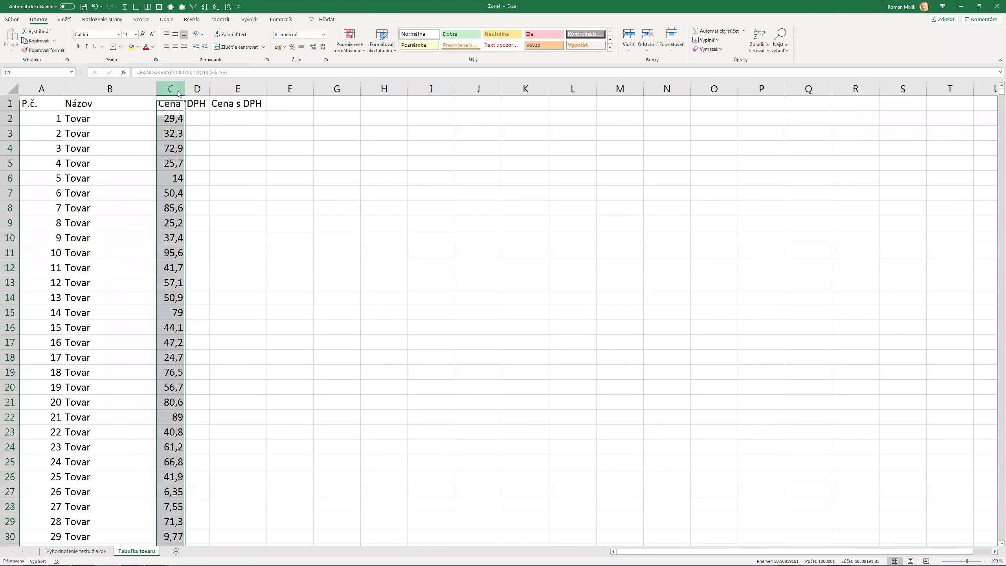
pyautogui.rightClick(177, 89)
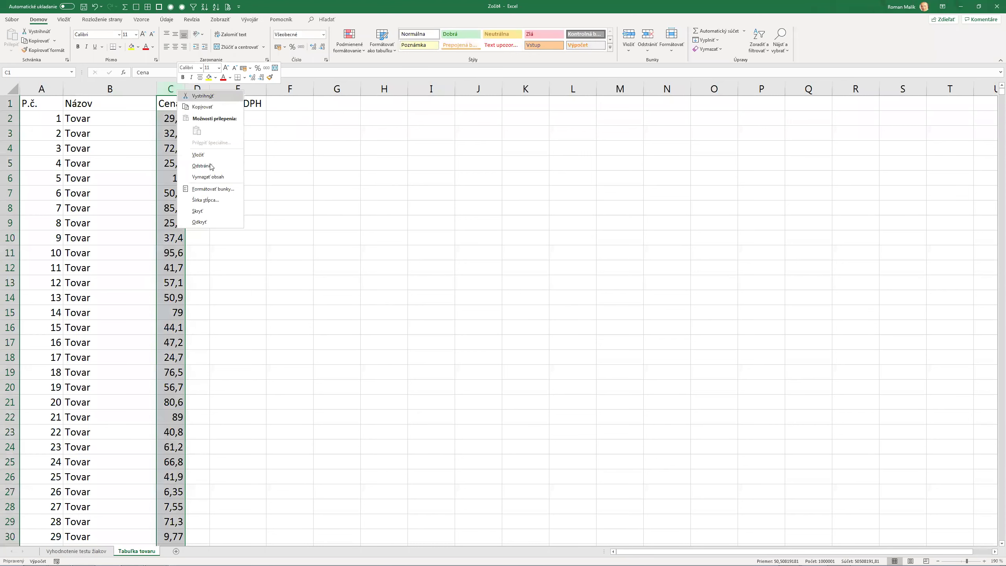
pyautogui.click(217, 188)
pyautogui.click(135, 130)
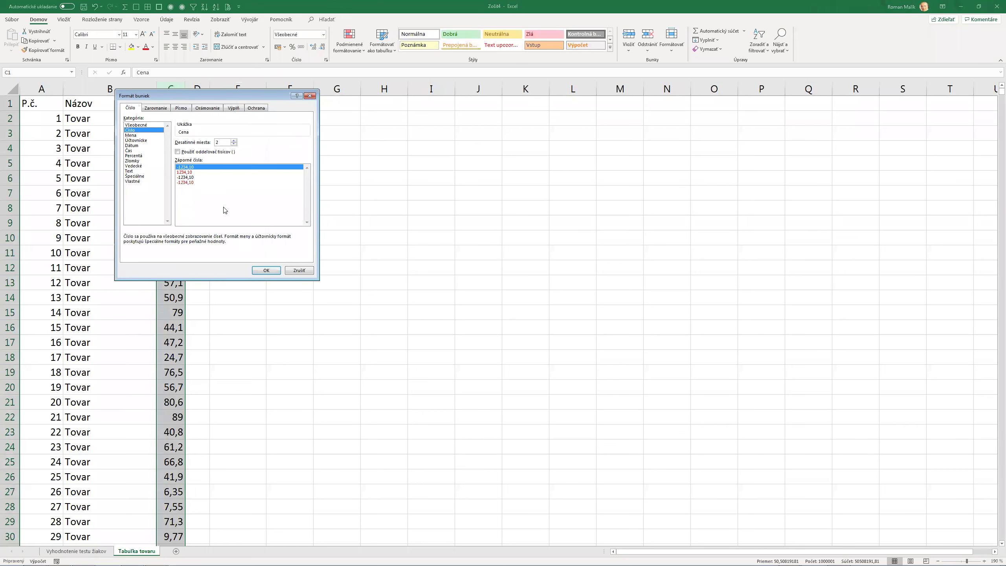
pyautogui.click(196, 154)
pyautogui.click(266, 270)
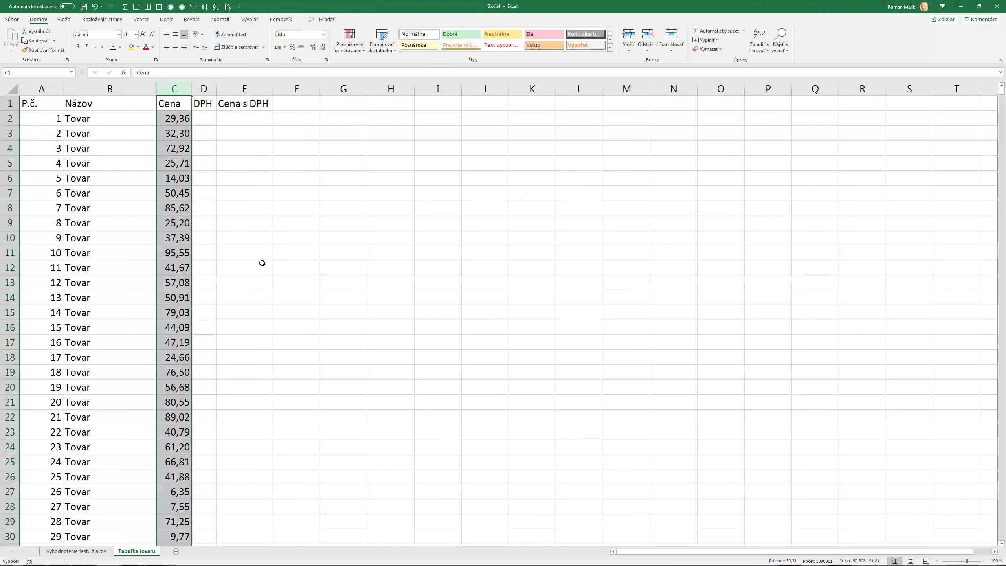
pyautogui.click(262, 266)
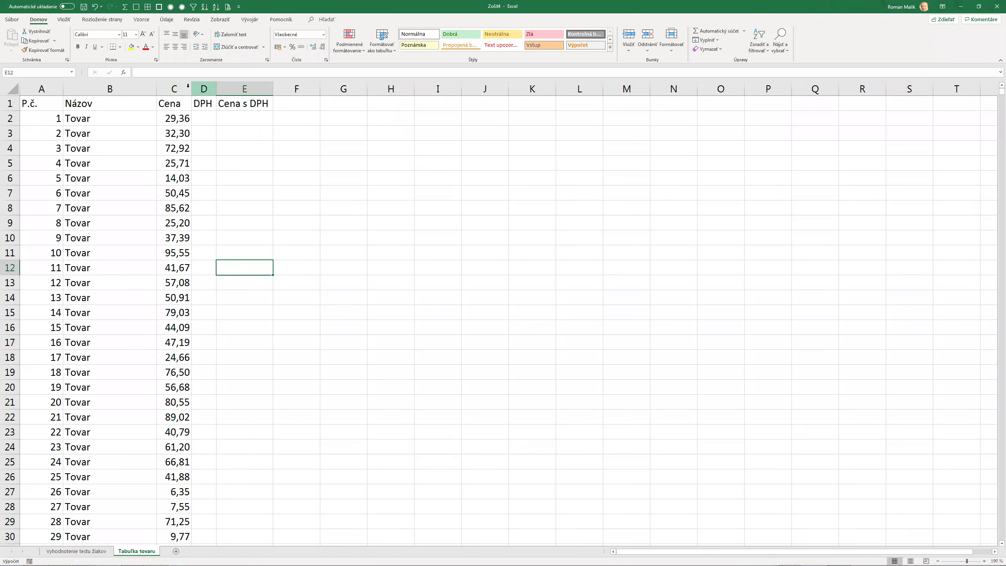
# Widen columns C to E equally, then select C2
pyautogui.moveTo(174, 89); pyautogui.dragTo(273, 92)
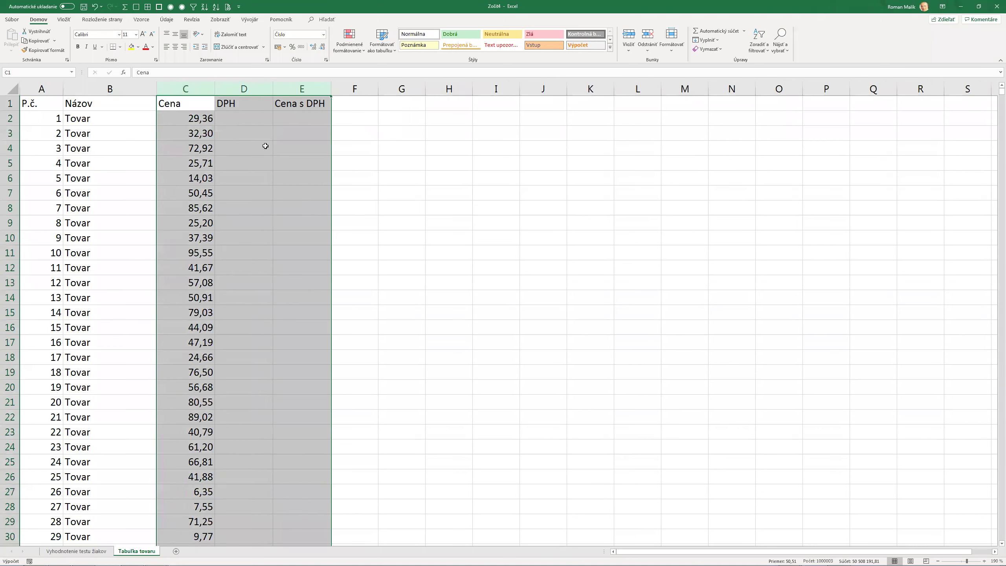
pyautogui.click(279, 177)
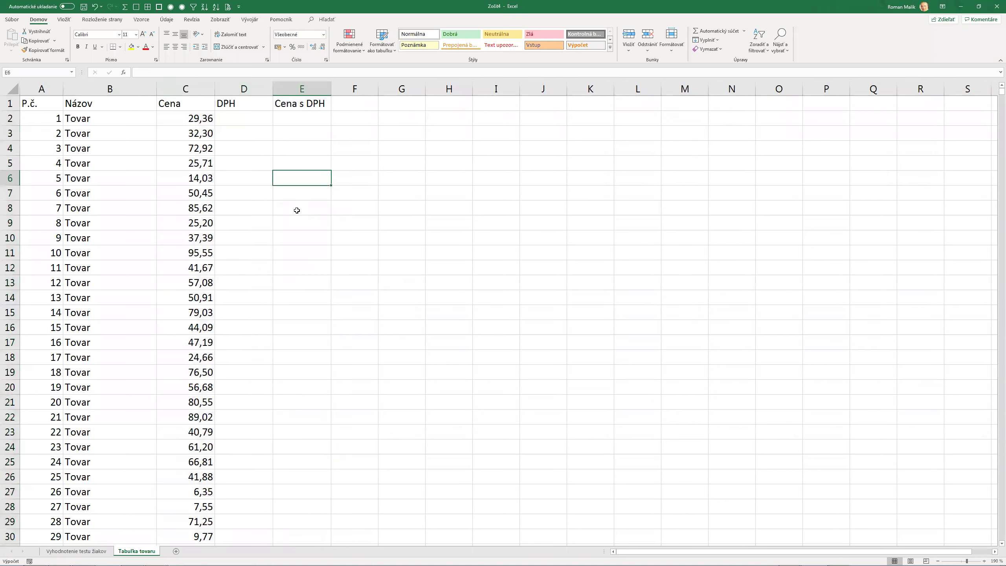
pyautogui.click(201, 118)
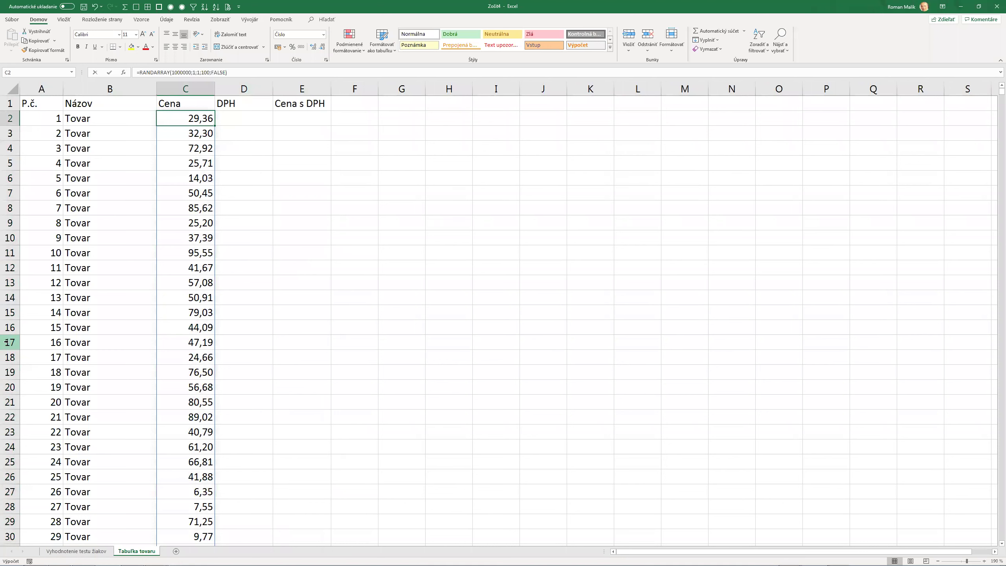
# Replace C2's array formula with =1+RAND()*99 for one random price between 1 and 100
pyautogui.write('=rand')
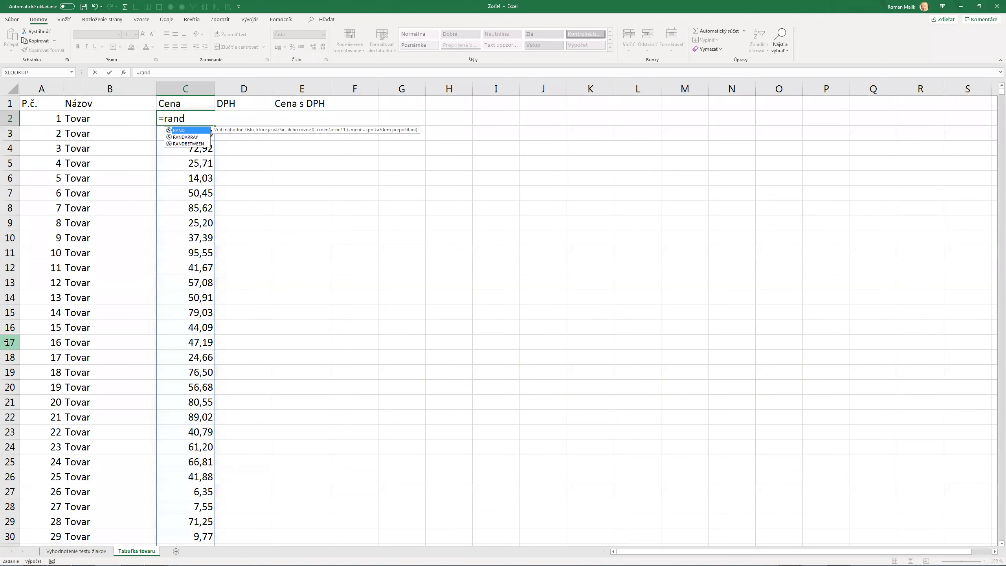
pyautogui.write('()')
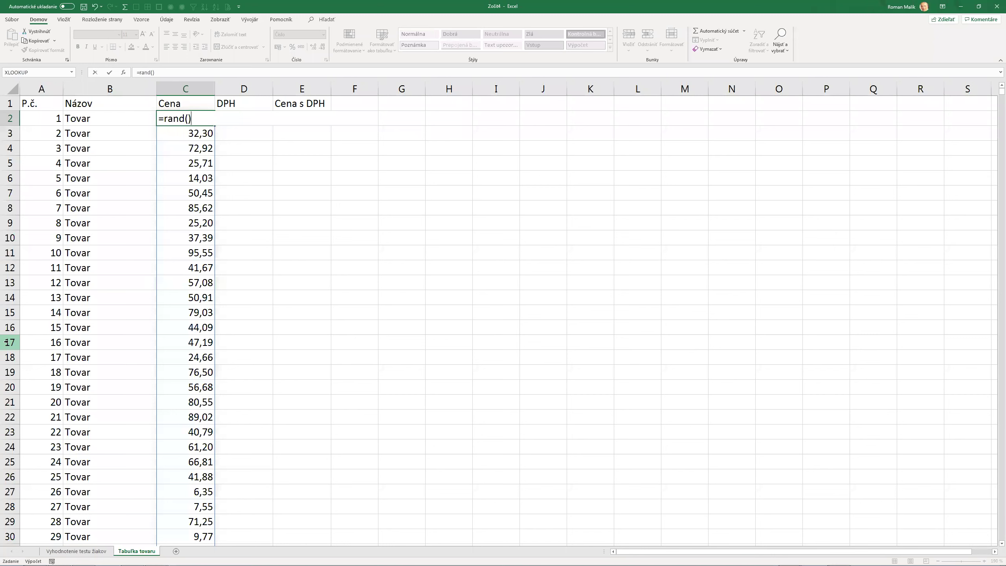
pyautogui.press('BackSpace')
pyautogui.press('BackSpace')
pyautogui.press('BackSpace')
pyautogui.press('BackSpace')
pyautogui.press('BackSpace')
pyautogui.press('BackSpace')
pyautogui.write('1+')
pyautogui.write('rand')
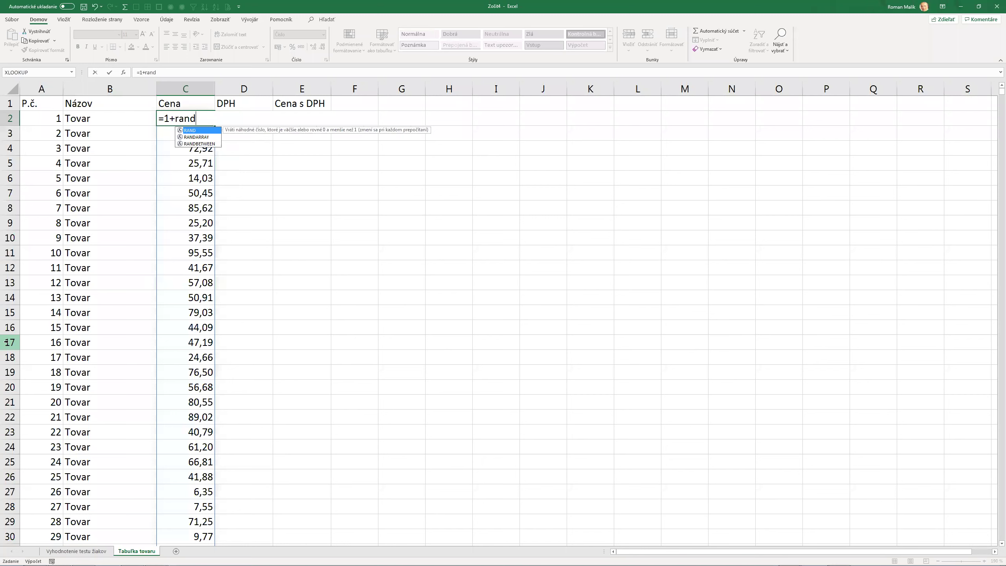
pyautogui.write('()')
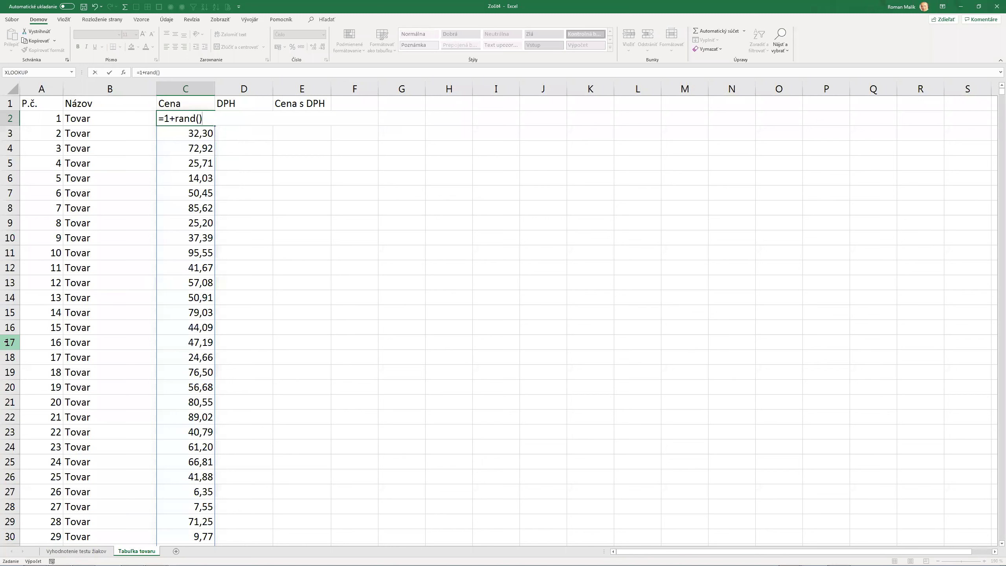
pyautogui.write('*99')
pyautogui.press('Return')
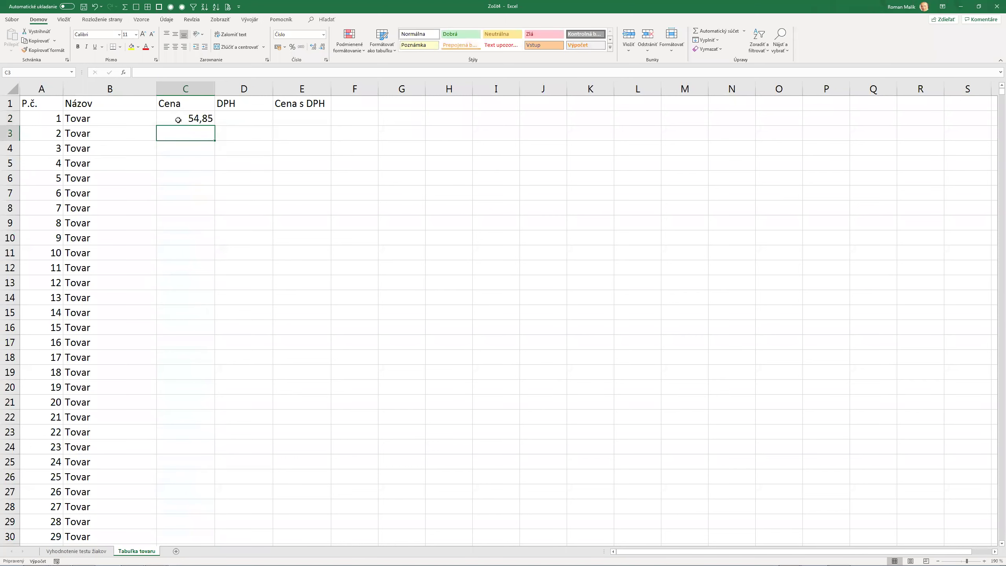
pyautogui.click(178, 119)
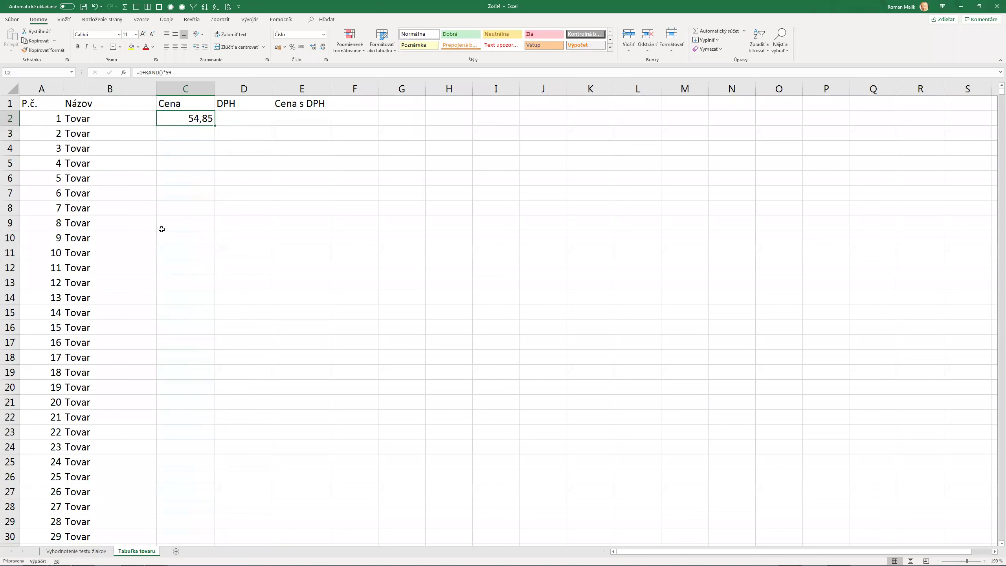
# Copy =1+RAND()*99 from C2 to C3 through the last product row and recalculate with F9
pyautogui.hotkey('ctrl', 'c')
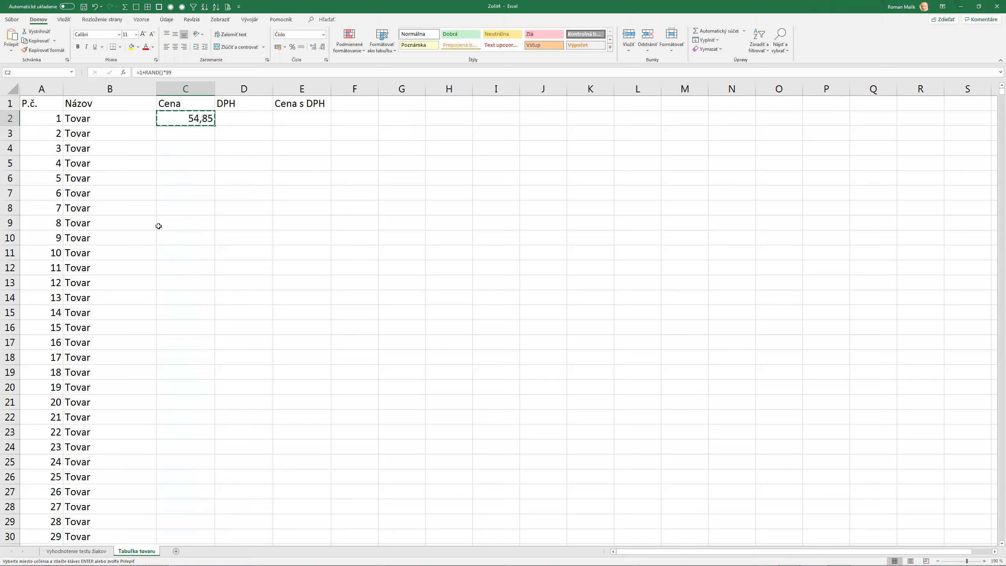
pyautogui.click(195, 136)
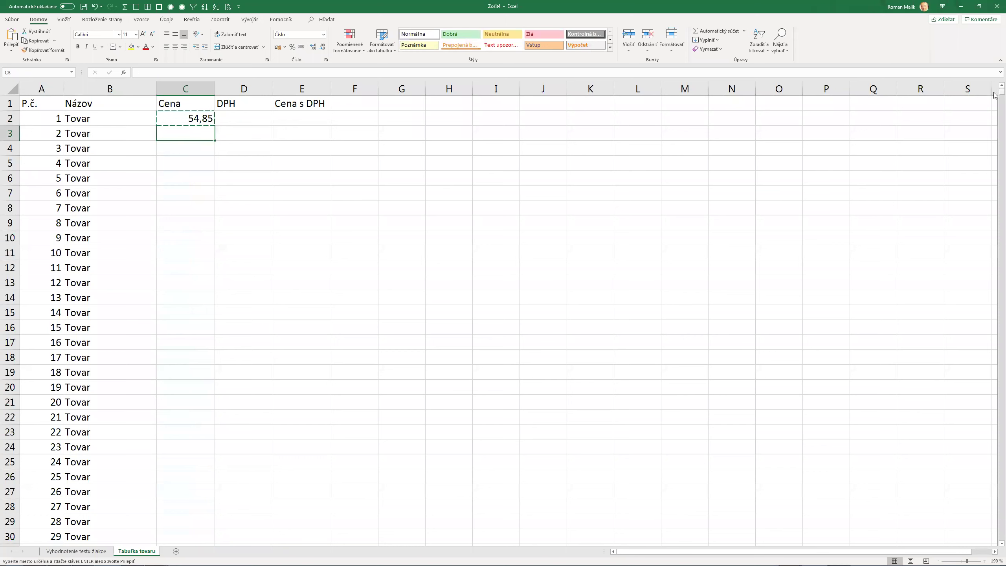
pyautogui.middleClick(995, 372)
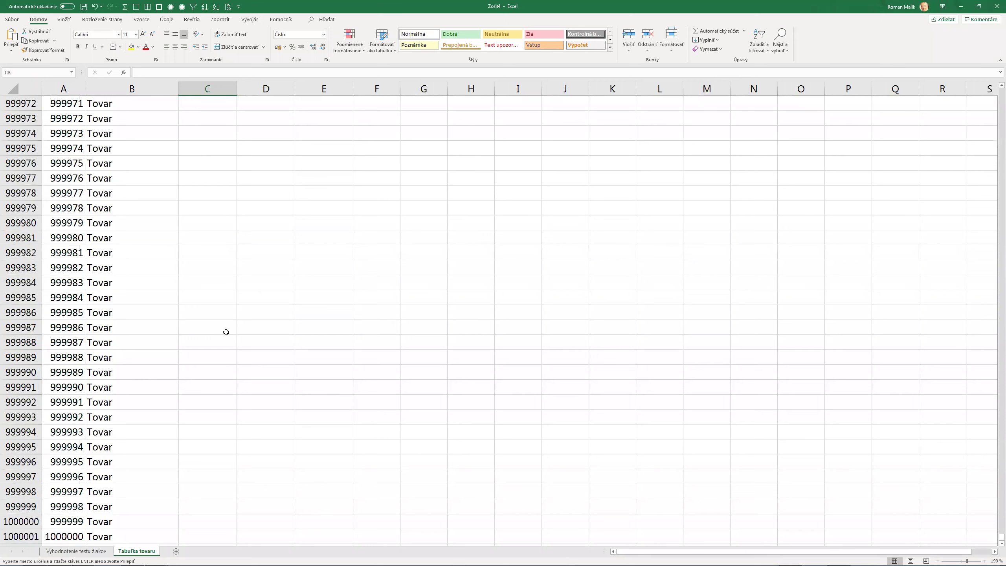
pyautogui.keyDown('shift'); pyautogui.click(196, 536); pyautogui.keyUp('shift')
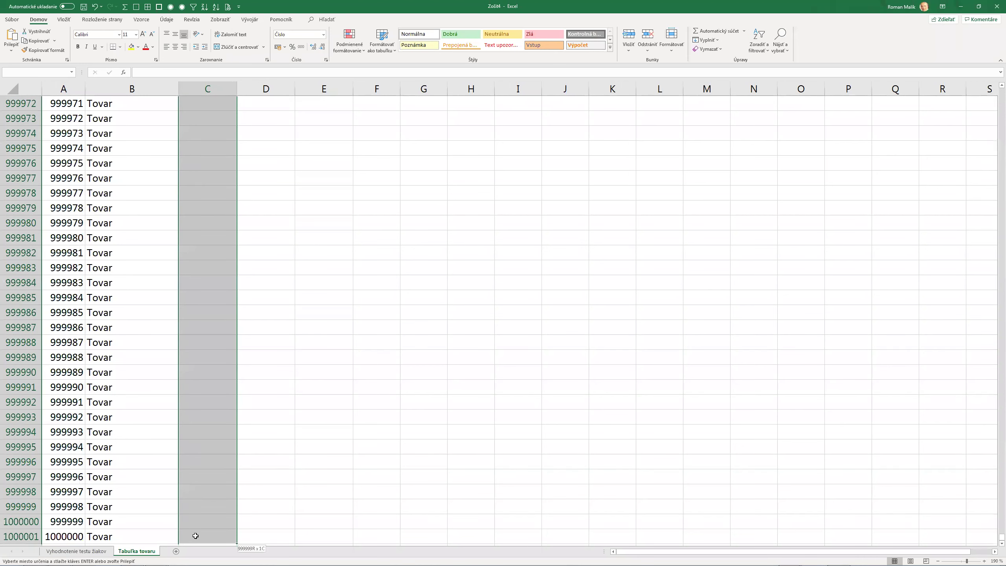
pyautogui.hotkey('ctrl', 'v')
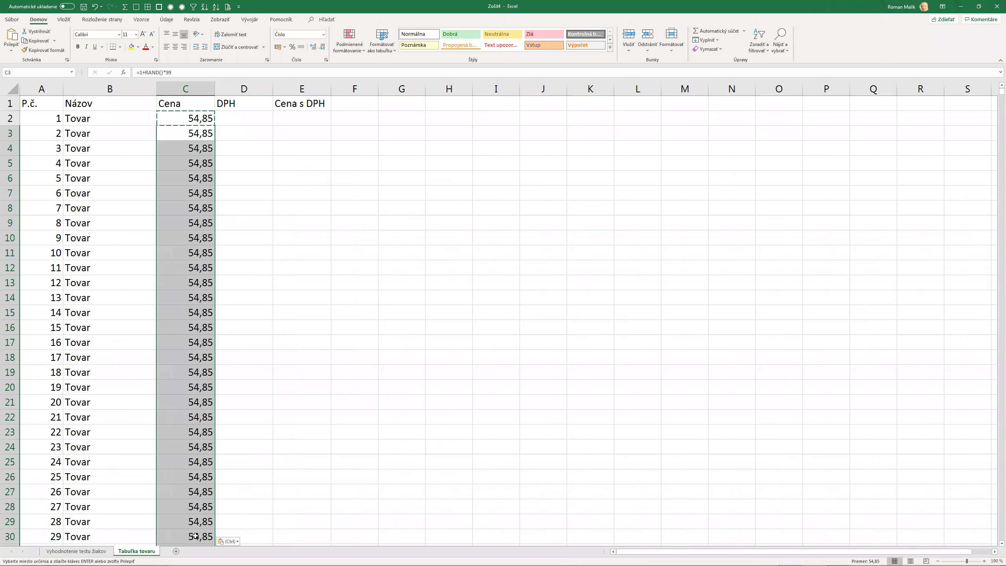
pyautogui.press('Down')
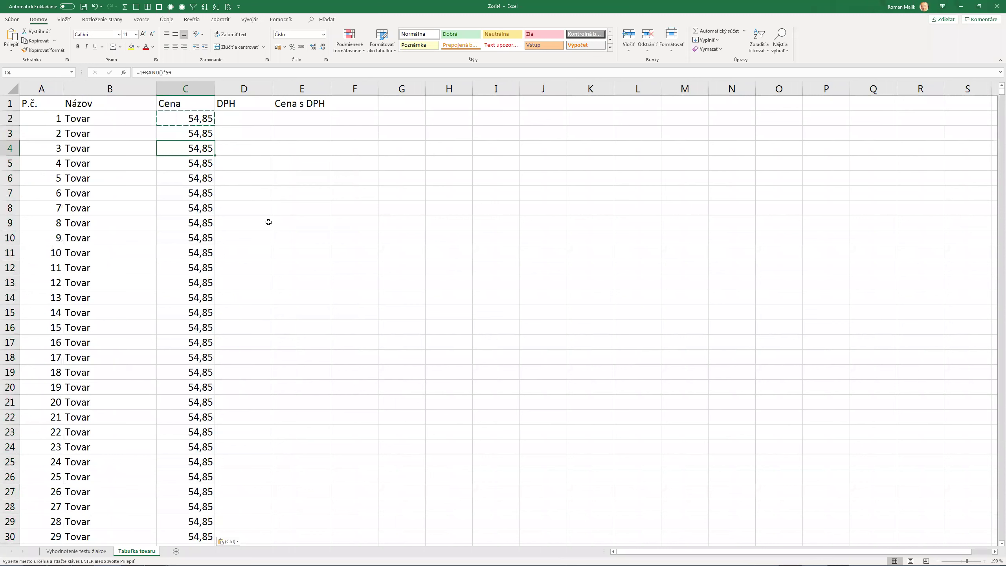
pyautogui.press('F9')
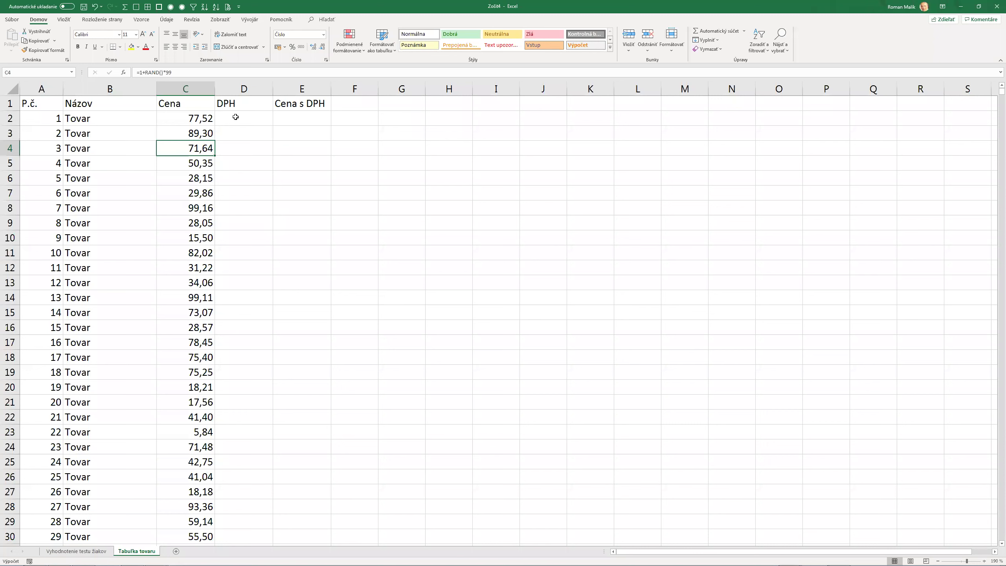
# Enter =C2*SadzbaDPH in D2, which shows #NÁZOV? for now
pyautogui.click(235, 117)
pyautogui.write('=')
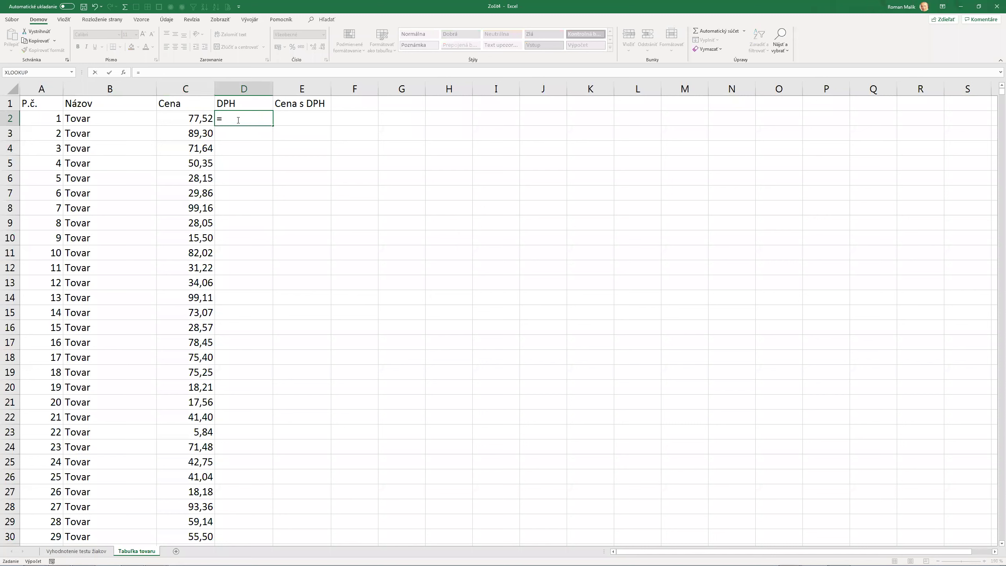
pyautogui.click(207, 121)
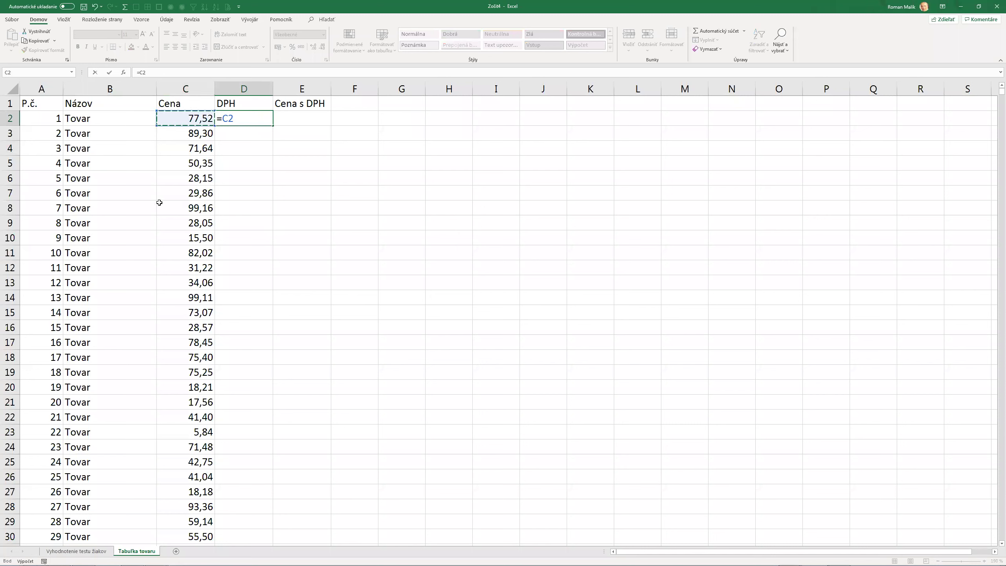
pyautogui.write('*')
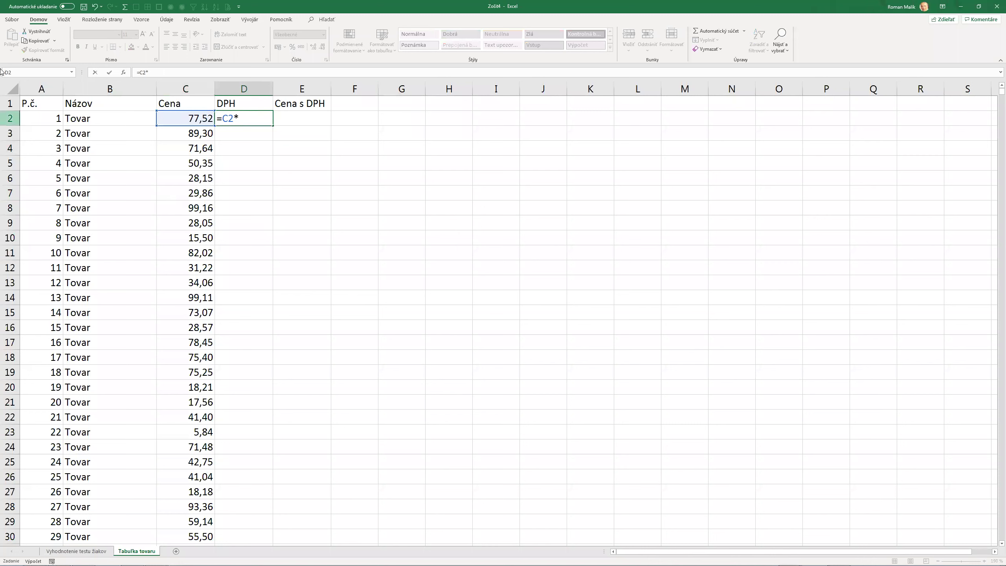
pyautogui.write('SadzbaDPH')
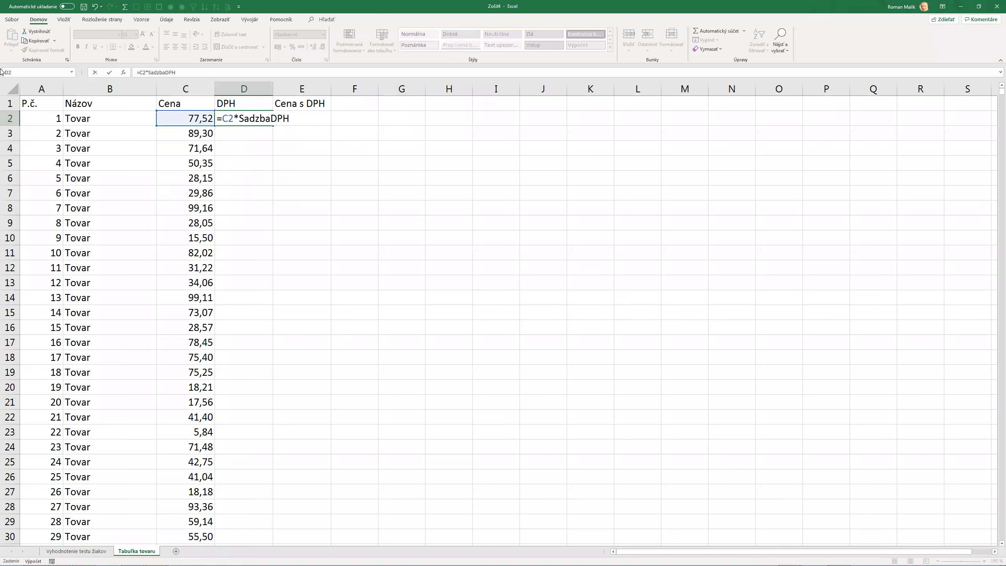
pyautogui.press('Return')
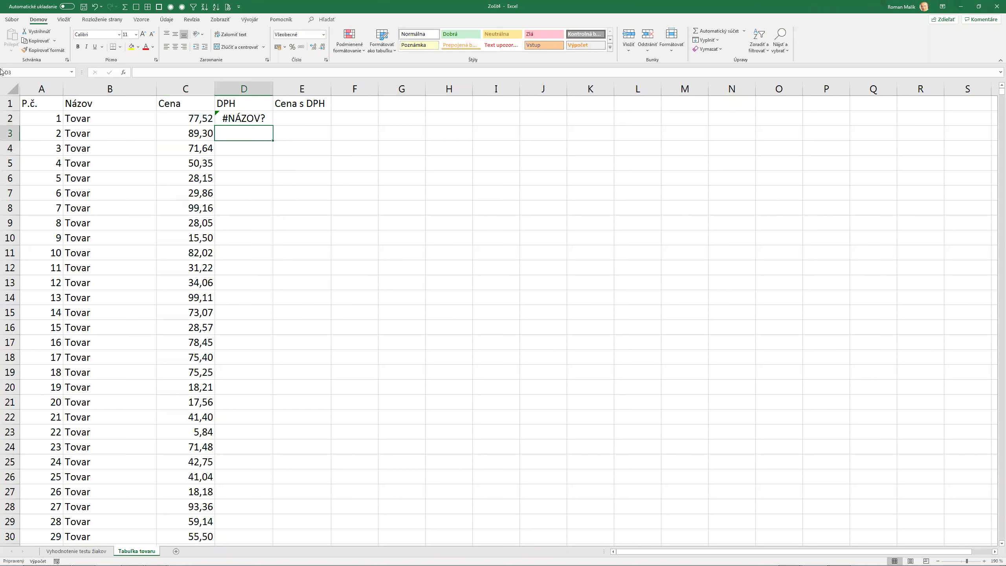
pyautogui.press('Up')
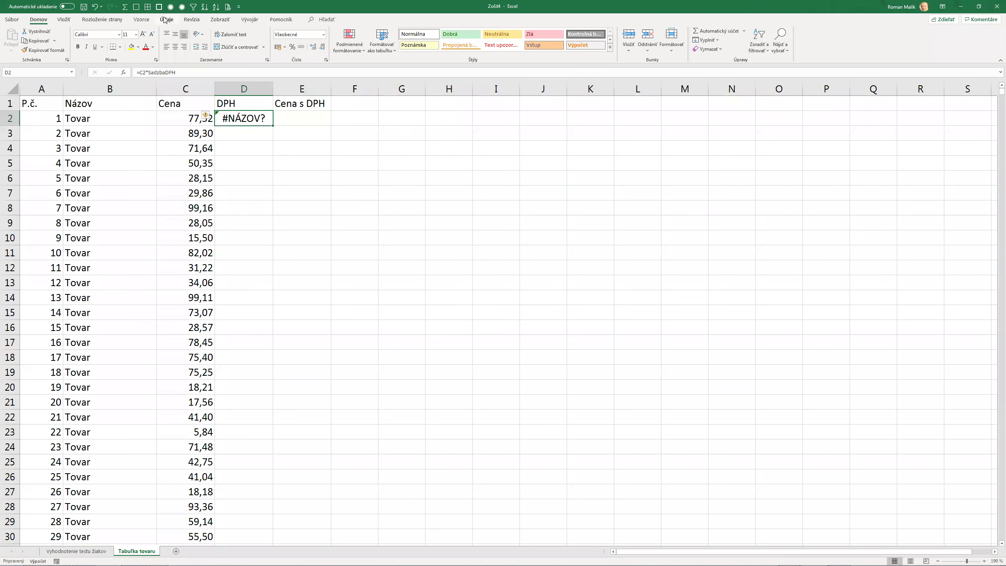
# Define SadzbaDPH as =20% scoped to 'Tabuľka tovaru', then re-enter D2 so it shows 15,504134
pyautogui.click(141, 19)
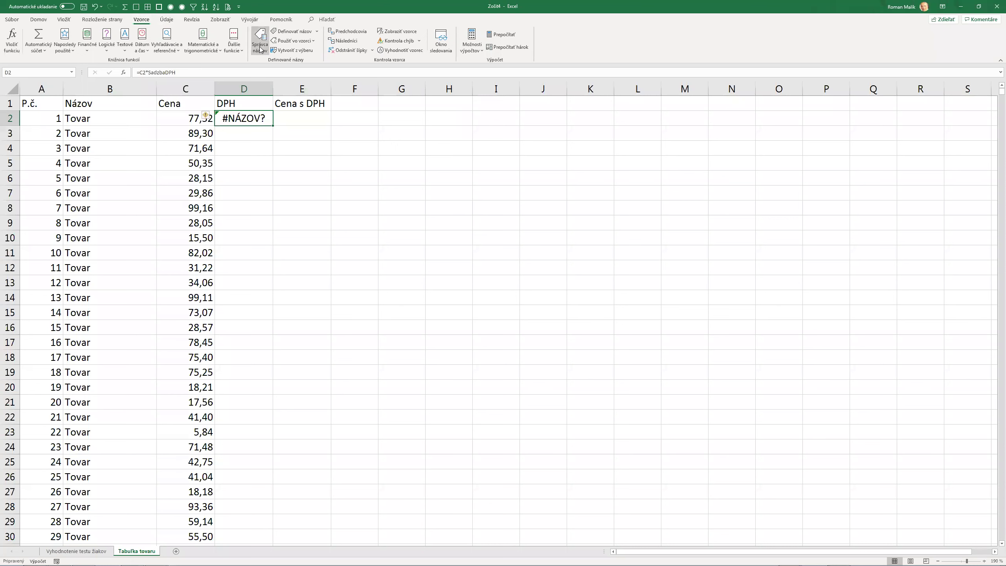
pyautogui.click(259, 42)
pyautogui.click(352, 73)
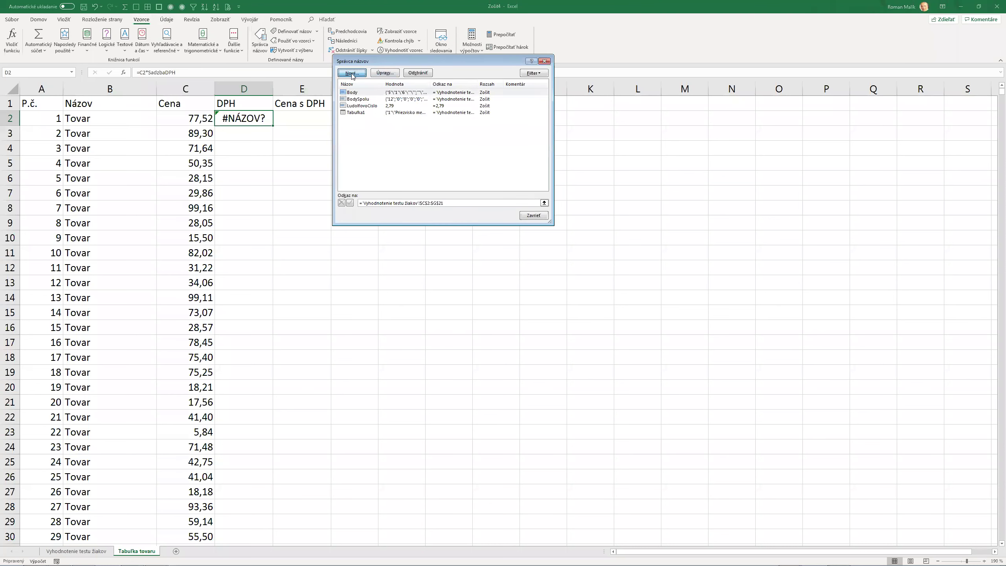
pyautogui.press('Home')
pyautogui.write('Sadzba')
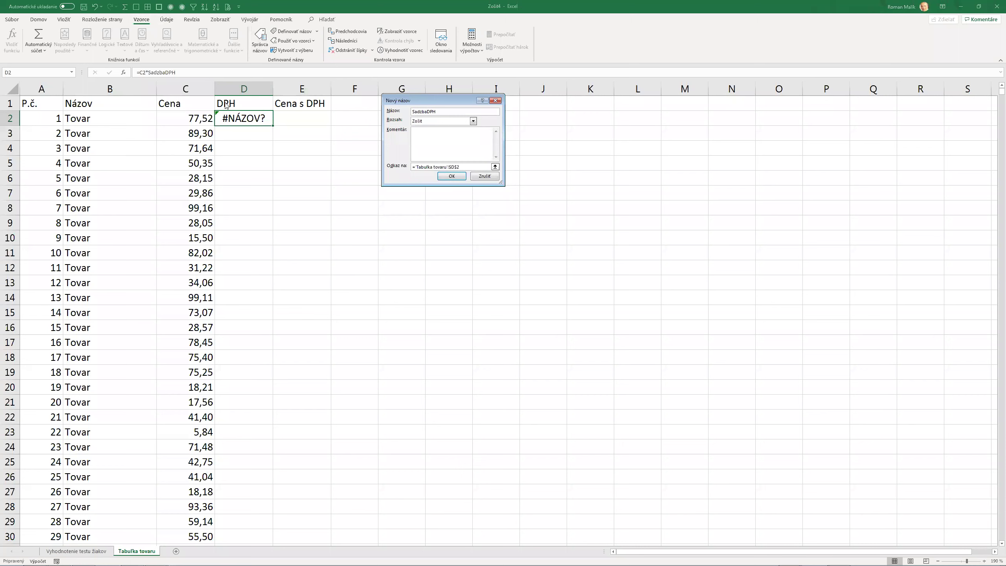
pyautogui.click(472, 168)
pyautogui.press('BackSpace')
pyautogui.press('BackSpace')
pyautogui.press('BackSpace')
pyautogui.press('BackSpace')
pyautogui.press('BackSpace')
pyautogui.press('BackSpace')
pyautogui.press('BackSpace')
pyautogui.press('BackSpace')
pyautogui.press('BackSpace')
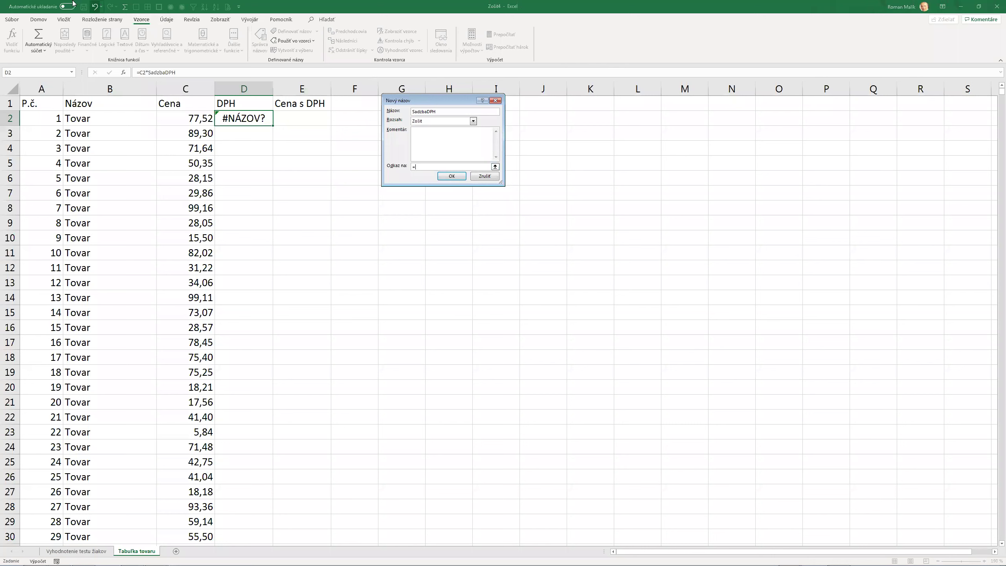
pyautogui.write('20')
pyautogui.click(473, 122)
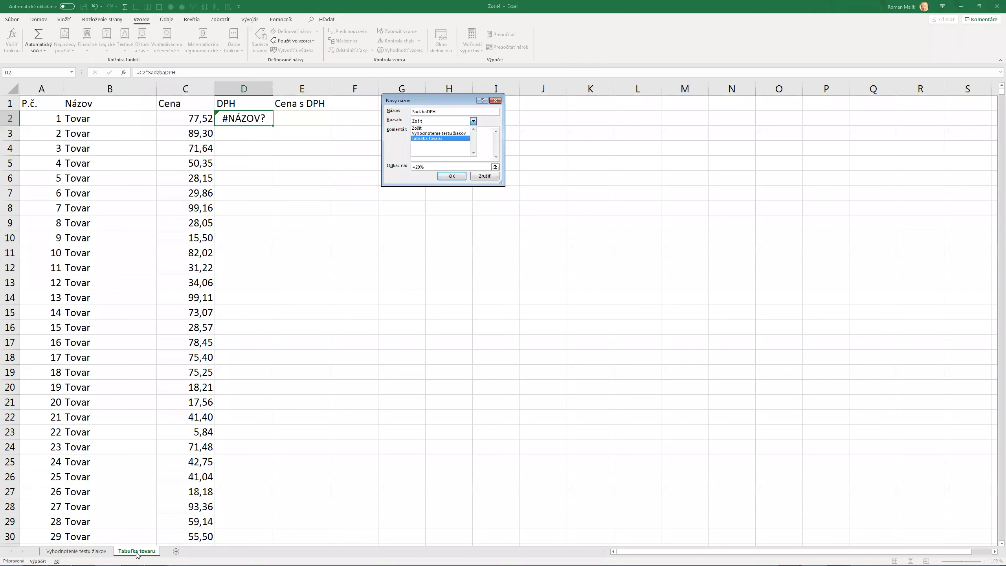
pyautogui.click(442, 138)
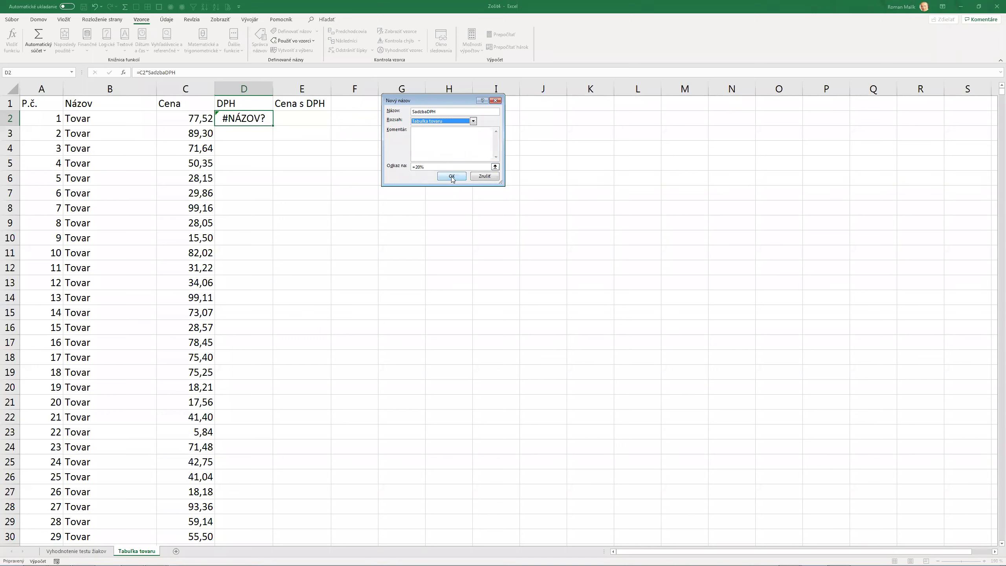
pyautogui.click(451, 176)
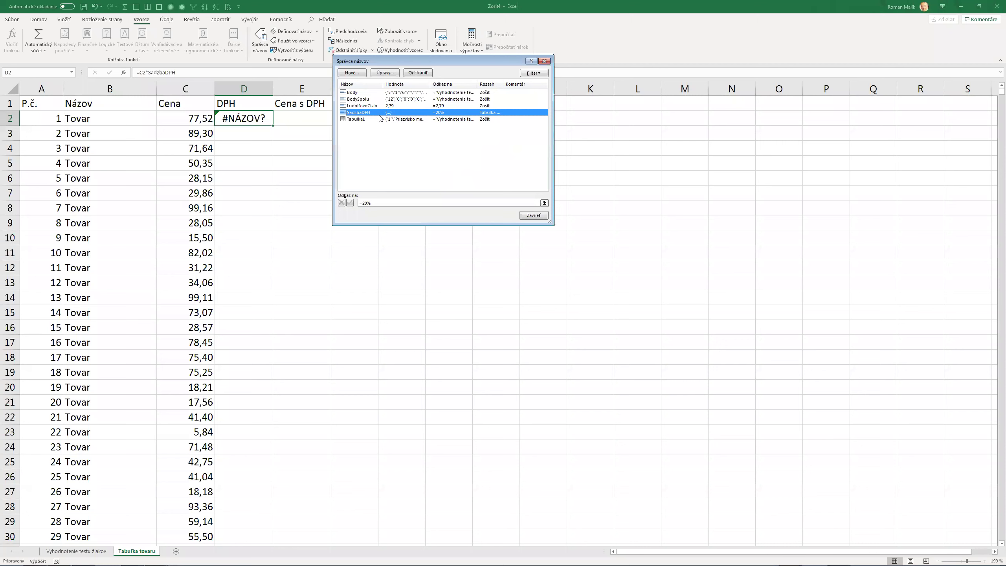
pyautogui.click(531, 216)
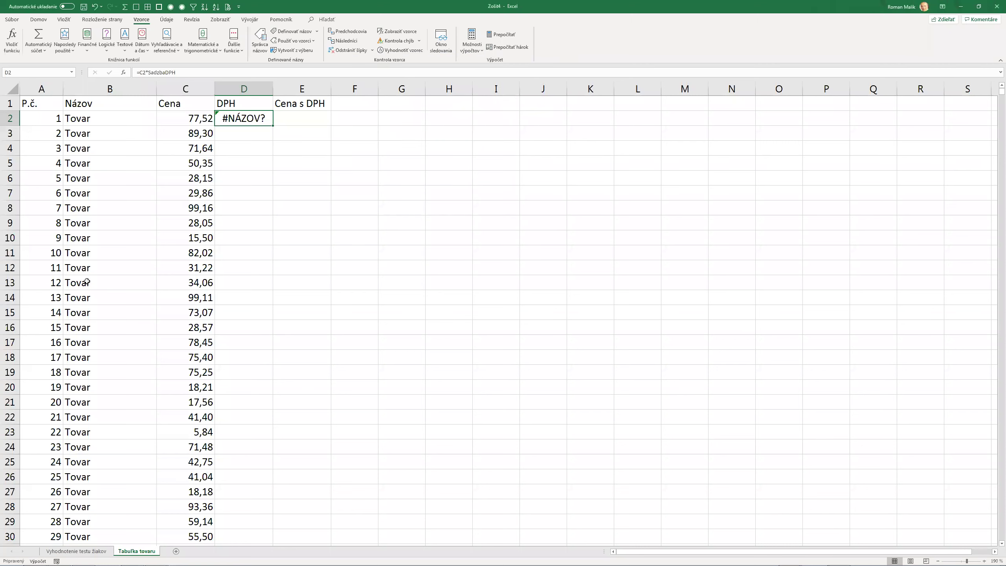
pyautogui.press('F2')
pyautogui.press('Return')
# Format D2 as Number with two decimal places so it shows 15,50
pyautogui.press('Up')
pyautogui.rightClick(237, 115)
pyautogui.click(278, 290)
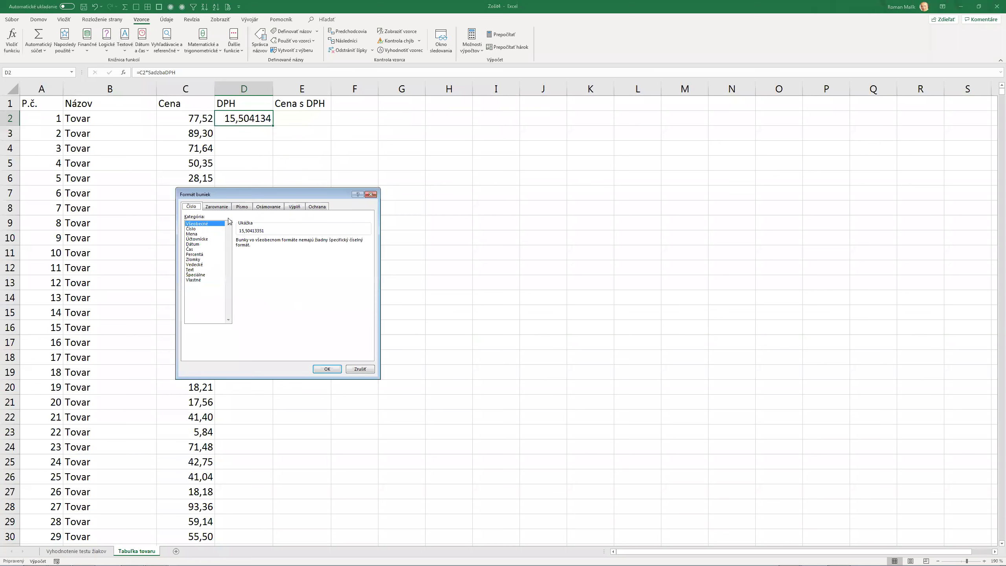
pyautogui.click(222, 208)
pyautogui.click(192, 208)
pyautogui.click(191, 229)
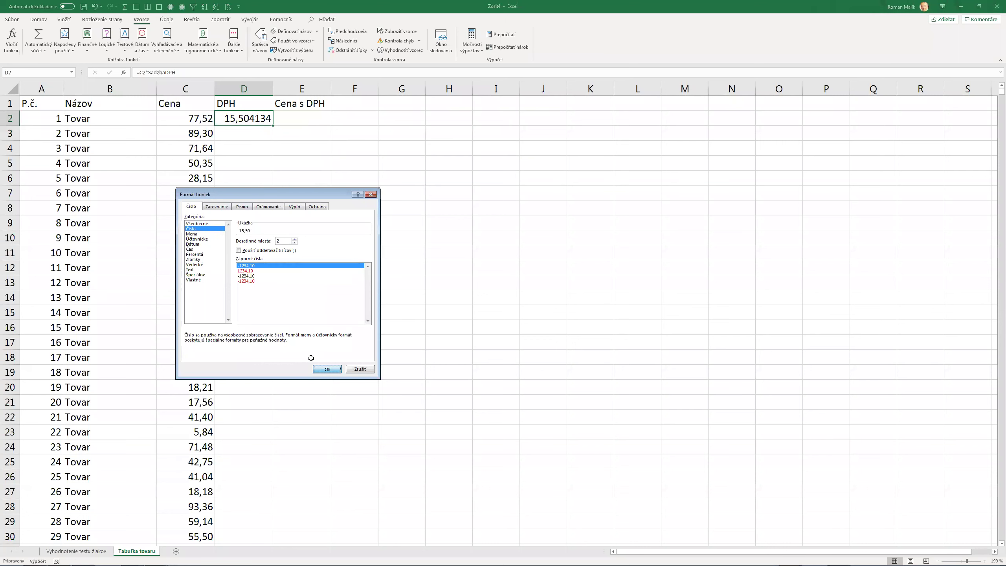
pyautogui.click(325, 368)
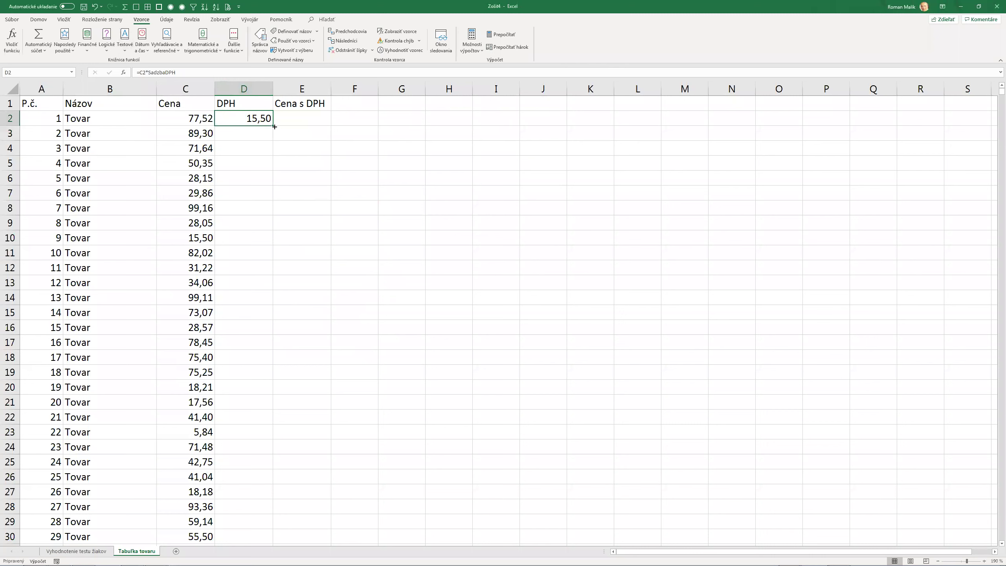
# Fill D2's DPH formula down column D, accepting the large-operation warning
pyautogui.click(209, 121)
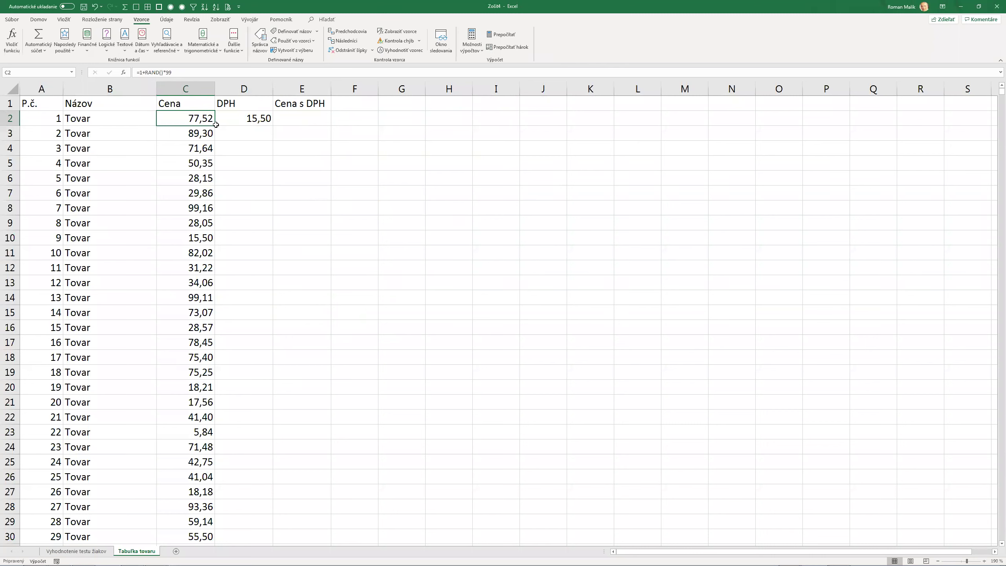
pyautogui.click(261, 120)
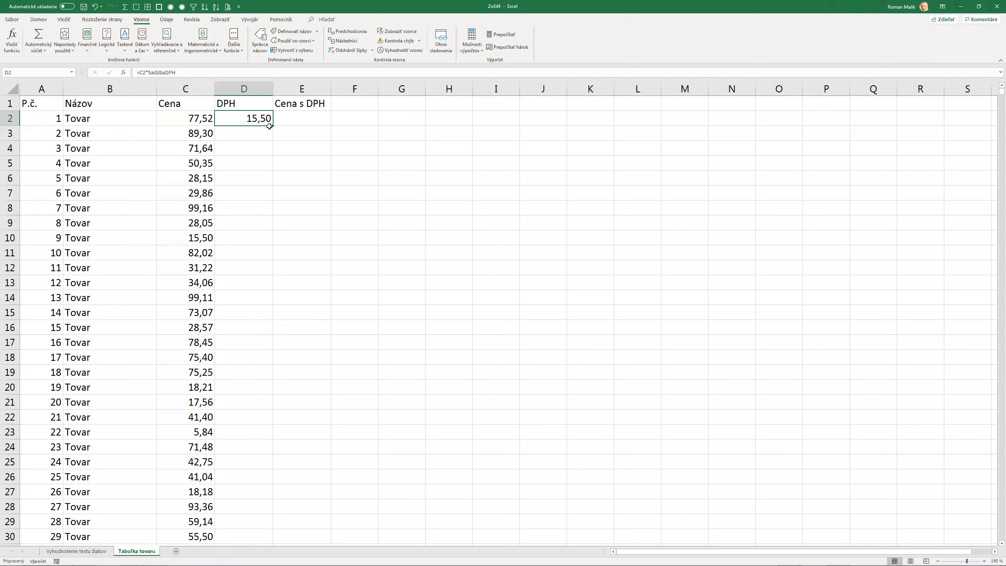
pyautogui.doubleClick(272, 127)
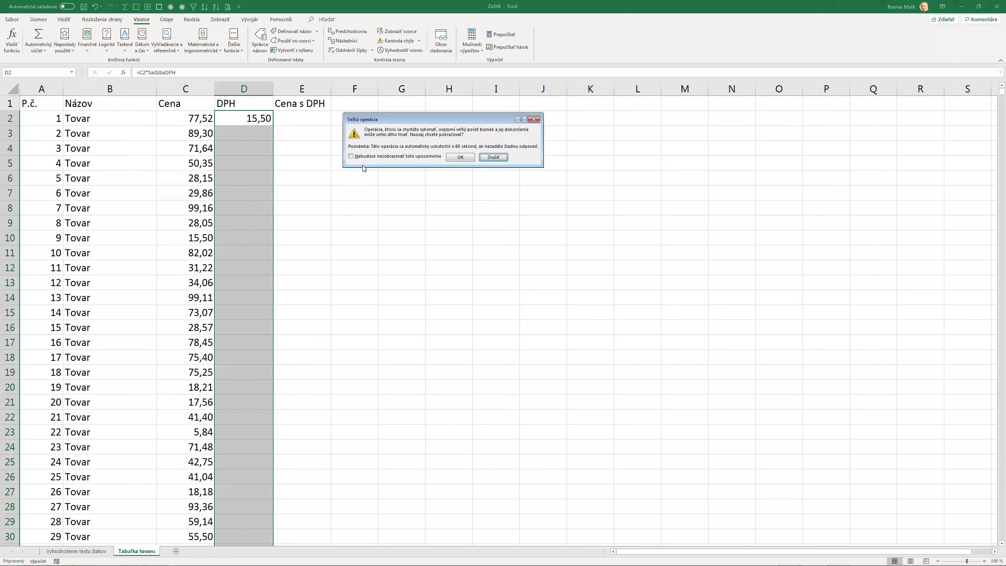
pyautogui.click(458, 157)
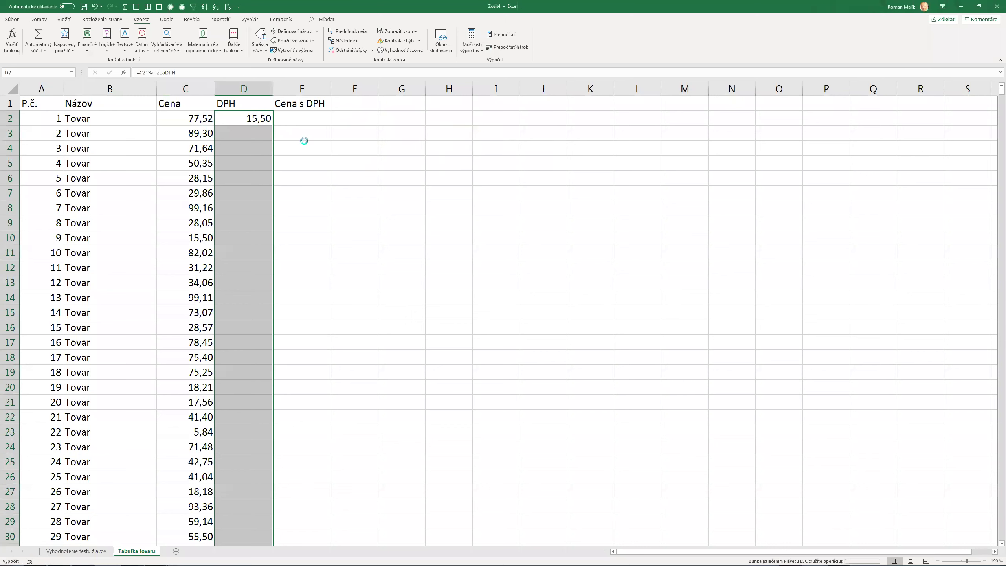
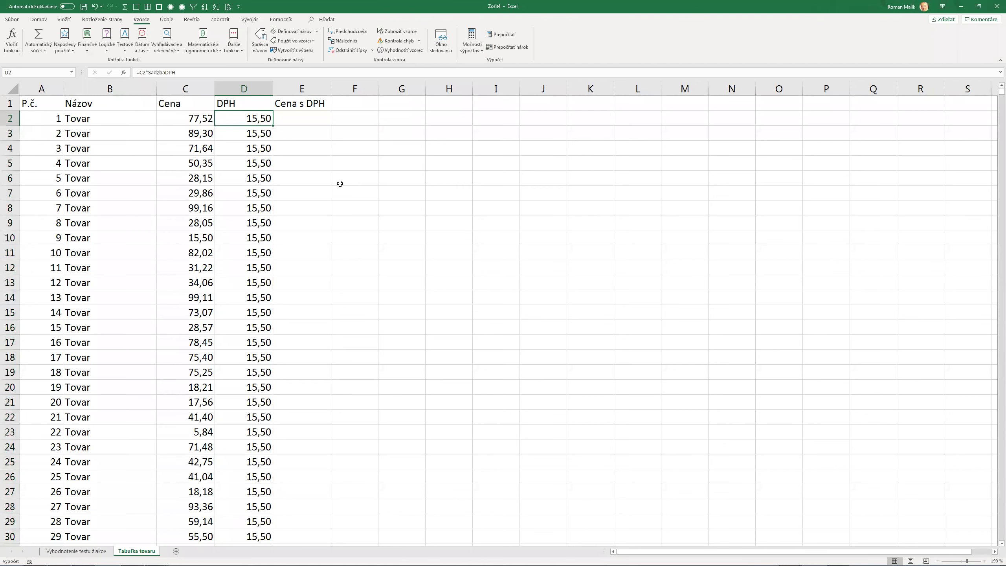
# Select the last filled VAT cell, D409601
pyautogui.hotkey('ctrl', 'Down')
pyautogui.press('Down')
pyautogui.press('Down')
pyautogui.press('Down')
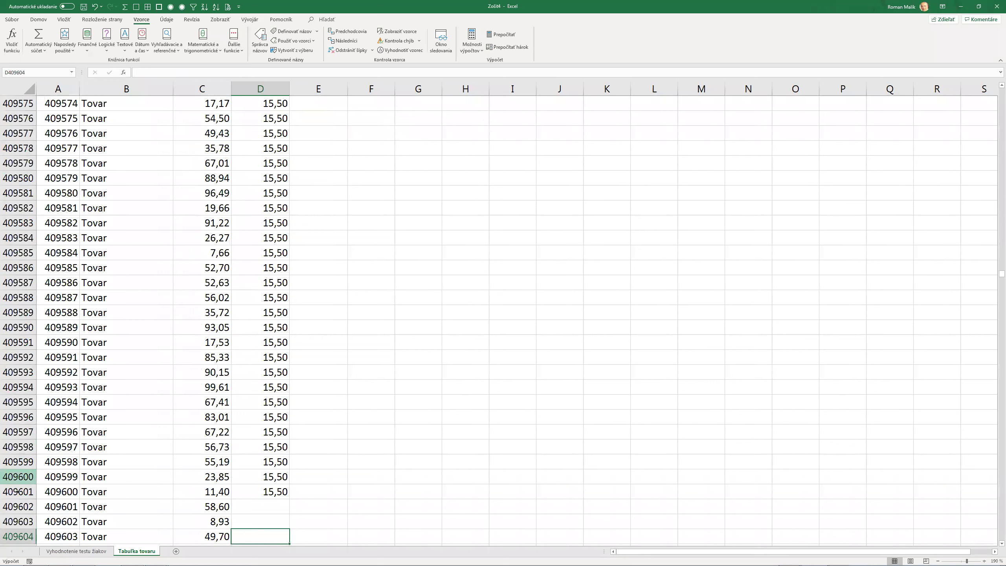
pyautogui.click(17, 491)
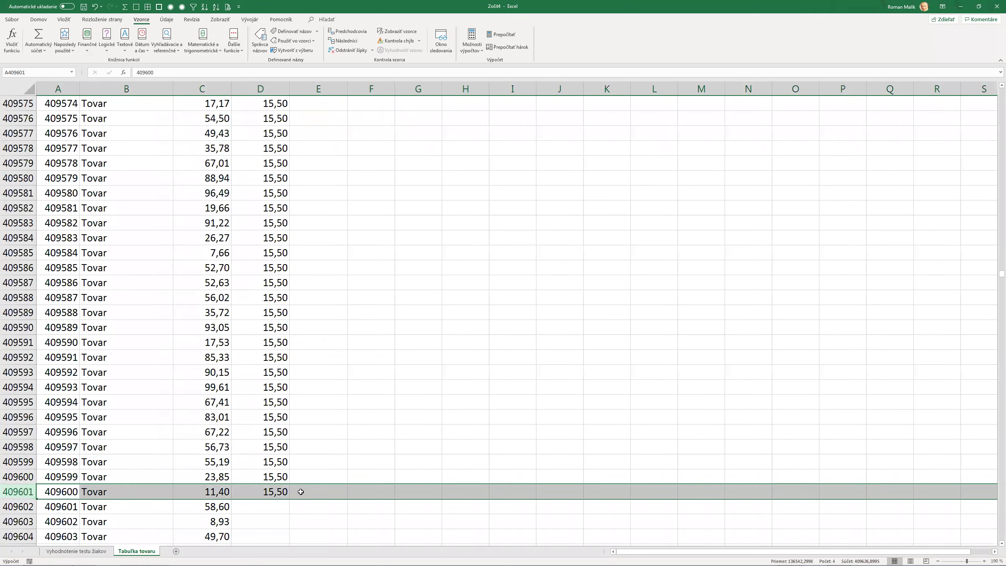
pyautogui.press('Up')
pyautogui.press('Right')
pyautogui.press('Right')
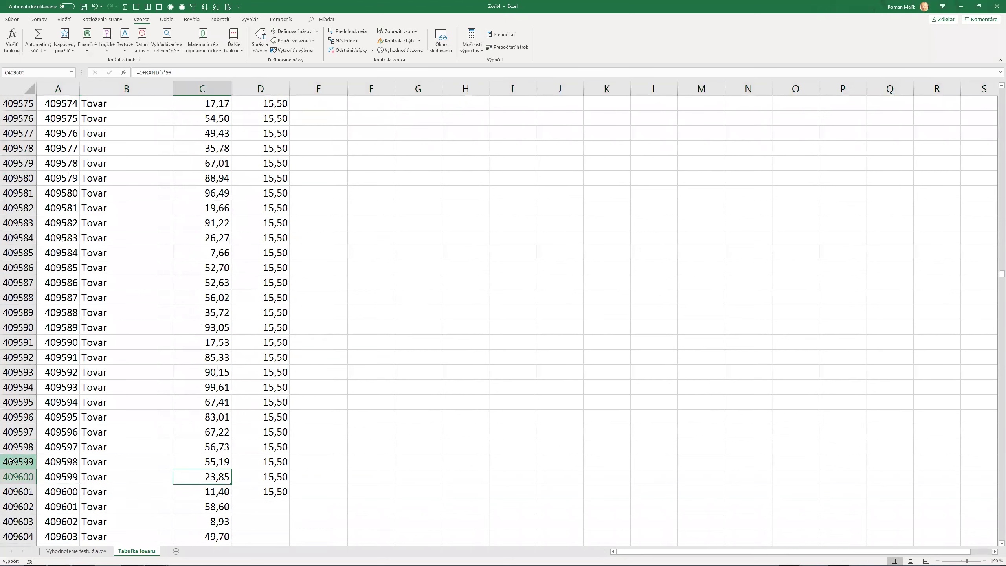
pyautogui.press('Right')
pyautogui.press('Down')
# Copy its VAT formula and scroll to the table's end at row 1000001
pyautogui.hotkey('ctrl', 'c')
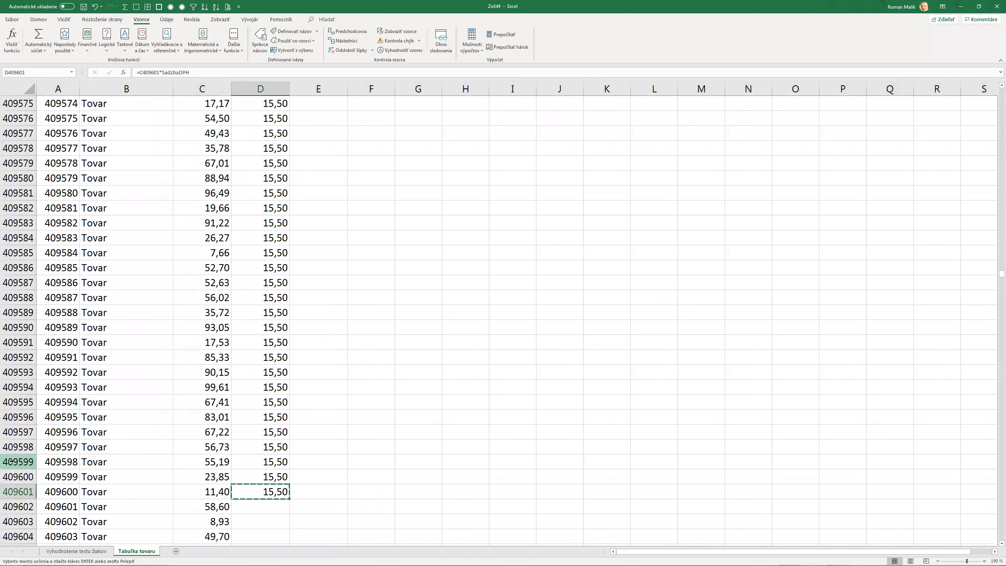
pyautogui.press('Down')
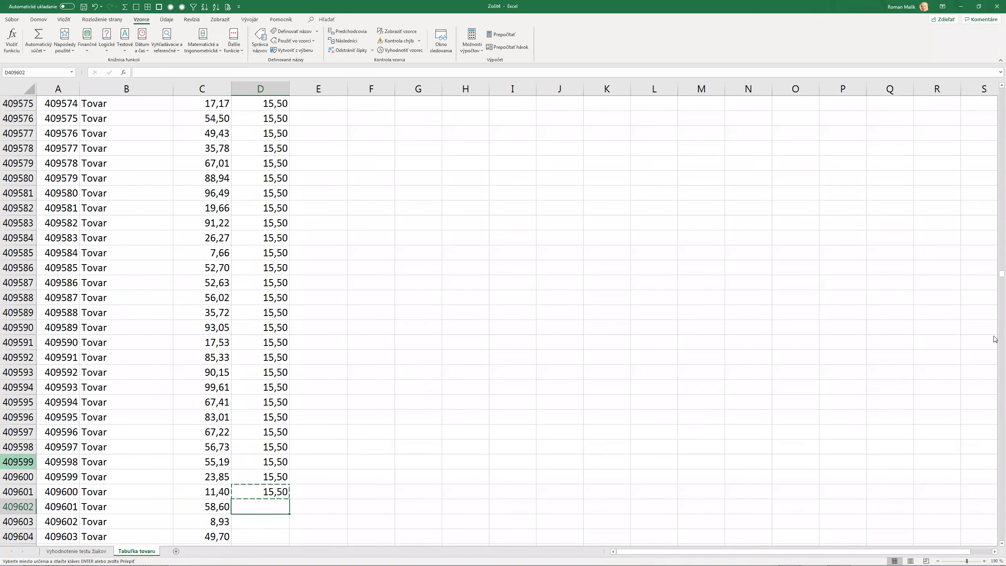
pyautogui.moveTo(994, 316); pyautogui.dragTo(436, 551)
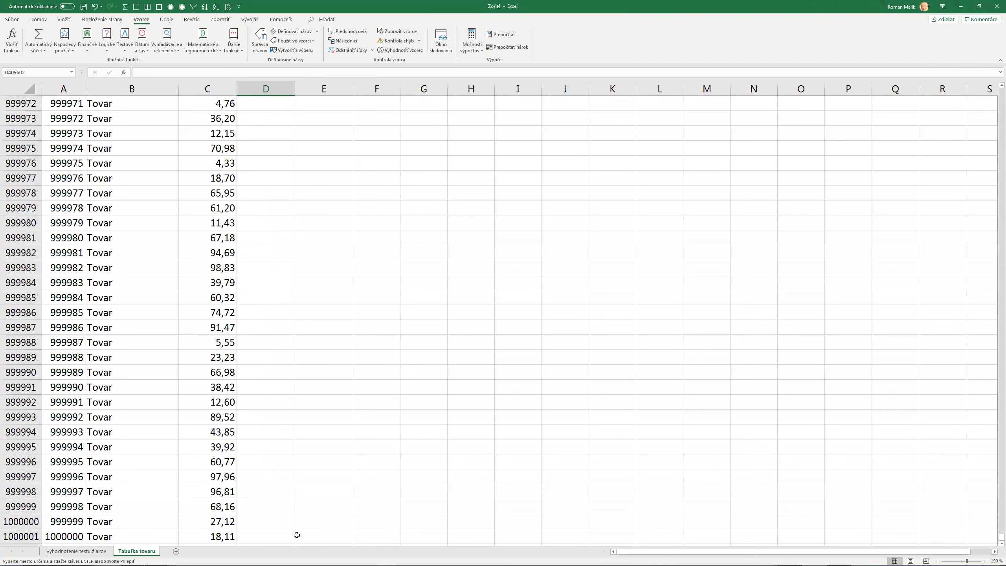
# Paste the copied VAT formula into D409602:D1000001, accepting the large-operation warning
pyautogui.keyDown('shift'); pyautogui.click(290, 536); pyautogui.keyUp('shift')
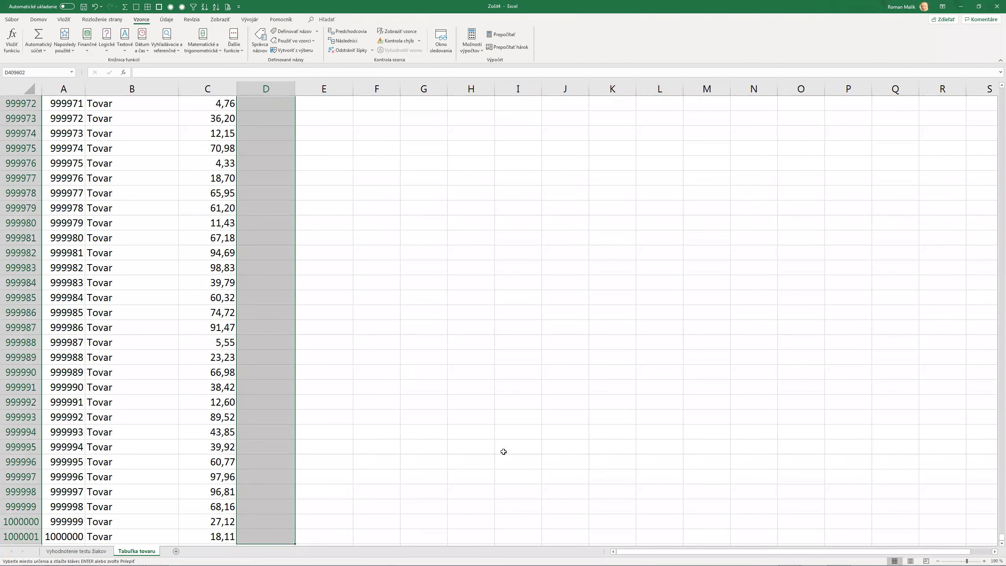
pyautogui.hotkey('ctrl', 'v')
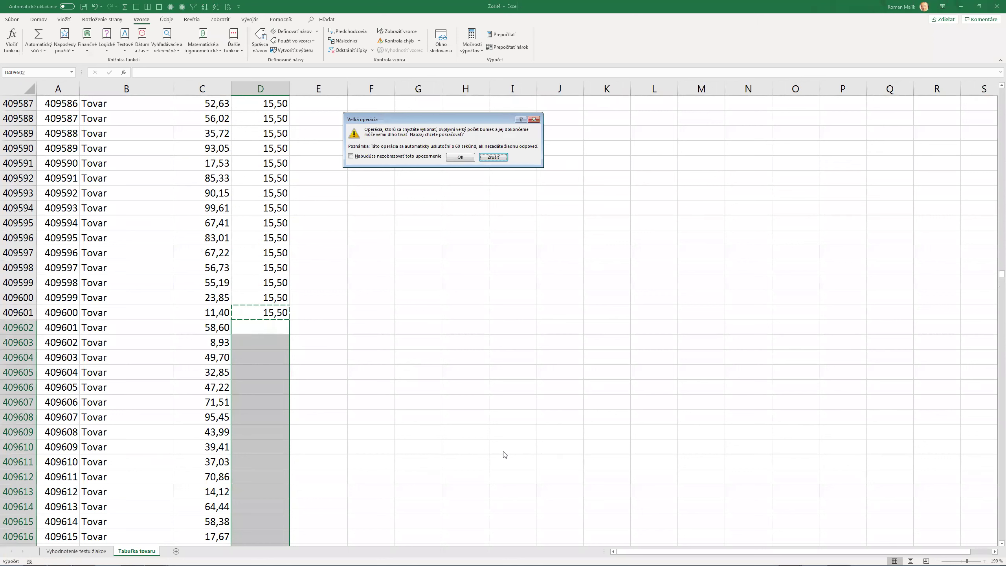
pyautogui.press('Left')
pyautogui.press('Return')
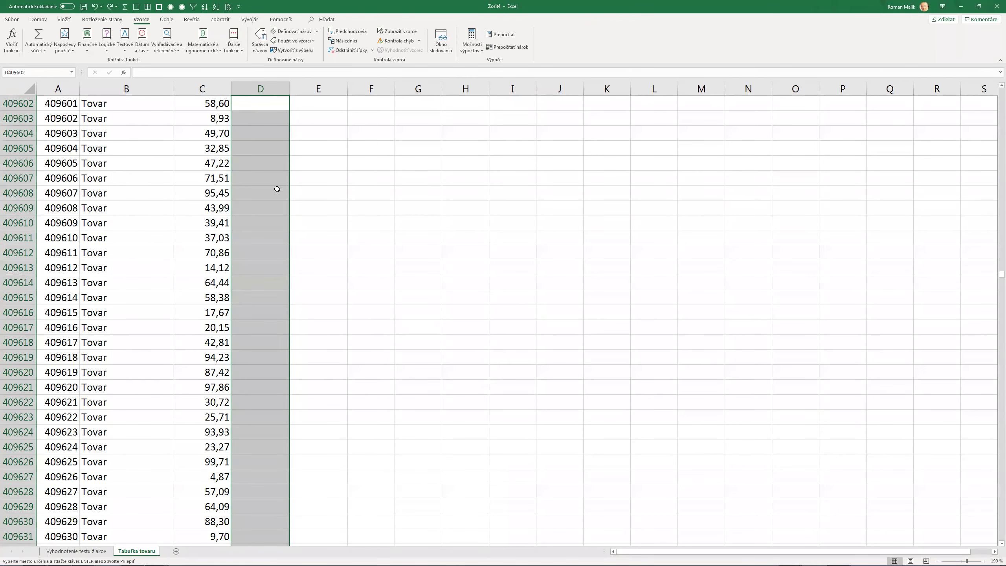
# Step through the VAT formulas at the top of the DPH column
pyautogui.press('Down')
pyautogui.press('Up')
pyautogui.press('Up')
pyautogui.press('Down')
pyautogui.press('Down')
pyautogui.press('Down')
pyautogui.press('Down')
pyautogui.press('Down')
pyautogui.press('Down')
pyautogui.press('Down')
pyautogui.press('Up')
pyautogui.press('Up')
pyautogui.press('Up')
pyautogui.press('Up')
pyautogui.press('Up')
pyautogui.press('Up')
pyautogui.press('Up')
pyautogui.press('Up')
pyautogui.press('Down')
pyautogui.press('Down')
pyautogui.press('Down')
pyautogui.press('Down')
pyautogui.press('Down')
pyautogui.press('Down')
pyautogui.press('Up')
pyautogui.press('Up')
pyautogui.press('Up')
pyautogui.press('Up')
pyautogui.press('Down')
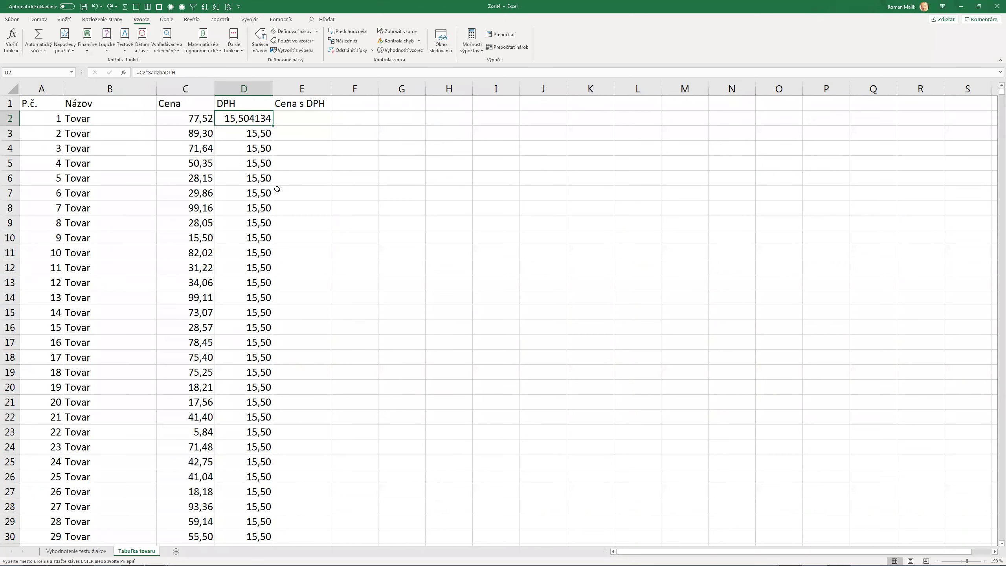
pyautogui.press('Down')
pyautogui.press('Down')
pyautogui.press('Down')
pyautogui.press('Down')
pyautogui.press('Up')
pyautogui.press('Up')
pyautogui.press('Up')
pyautogui.press('Up')
pyautogui.press('Up')
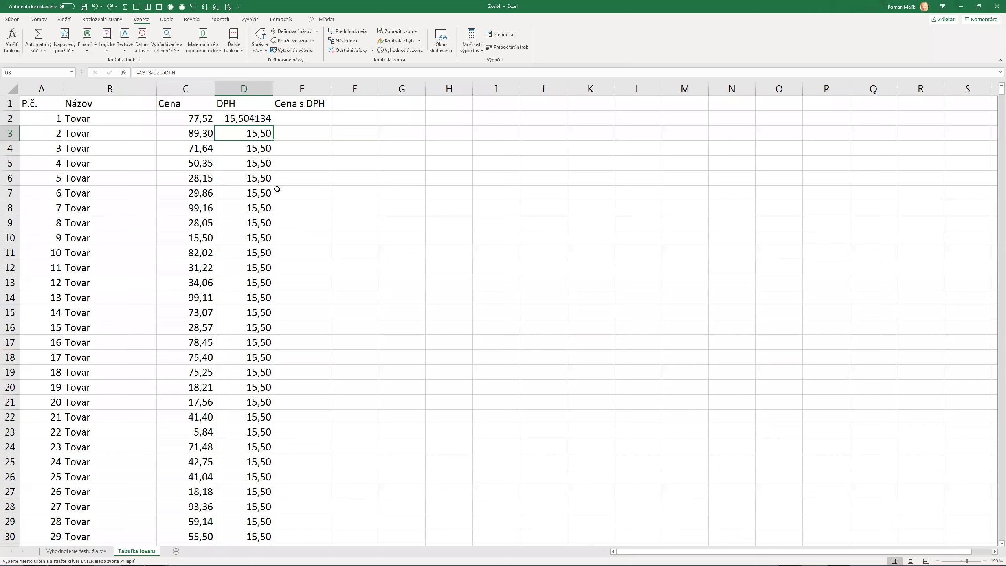
# Clear D3 down to the last row, leaving only D2's VAT formula
pyautogui.hotkey('ctrl', 'shift', 'Down')
pyautogui.press('Return')
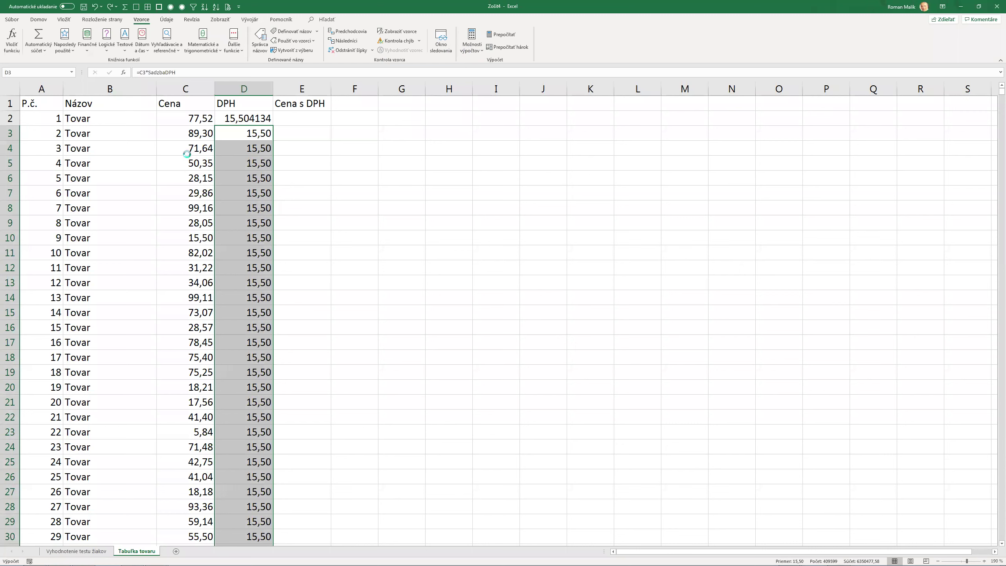
pyautogui.press('Delete')
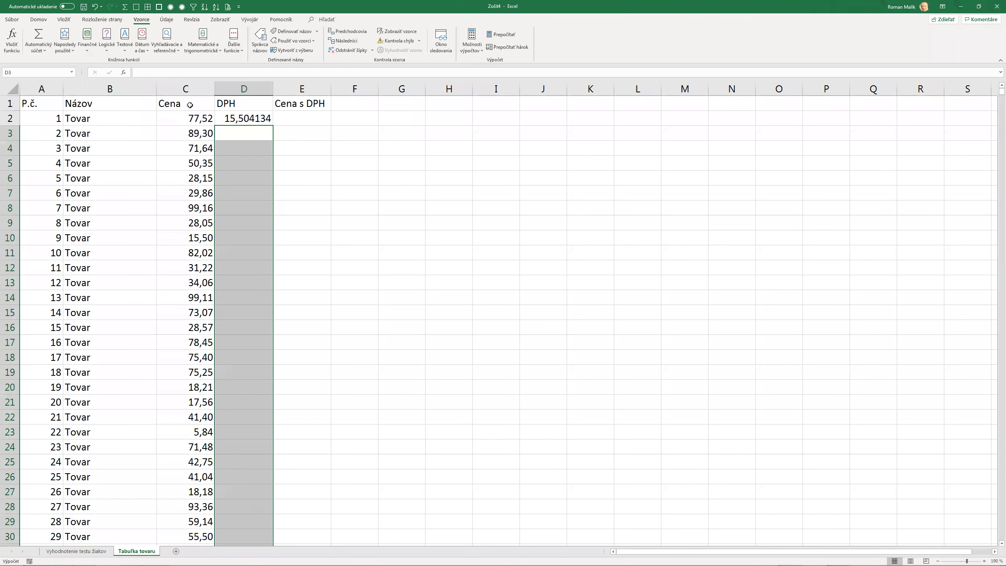
pyautogui.click(166, 121)
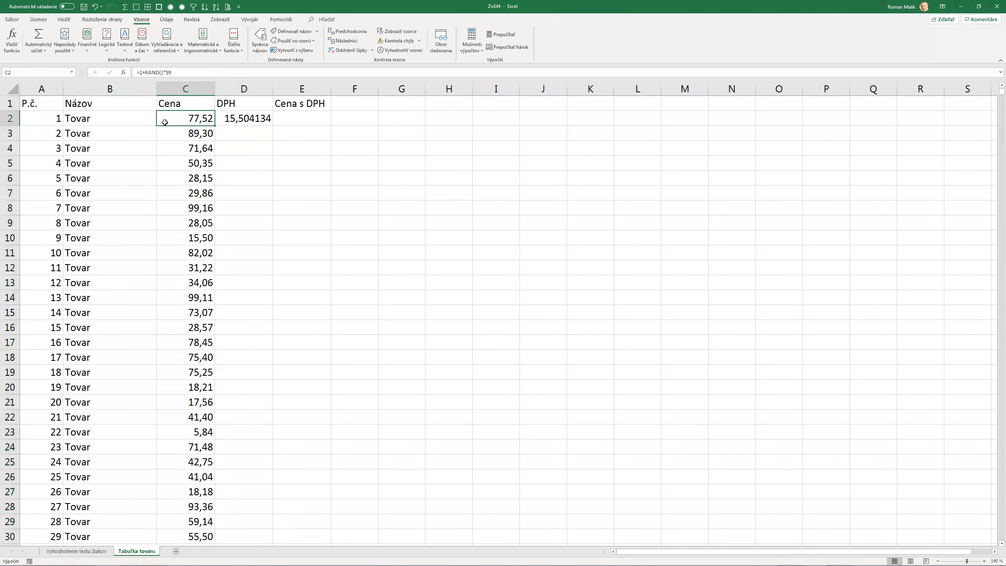
# Format D2 as Number with two decimal places
pyautogui.click(257, 120)
pyautogui.rightClick(259, 120)
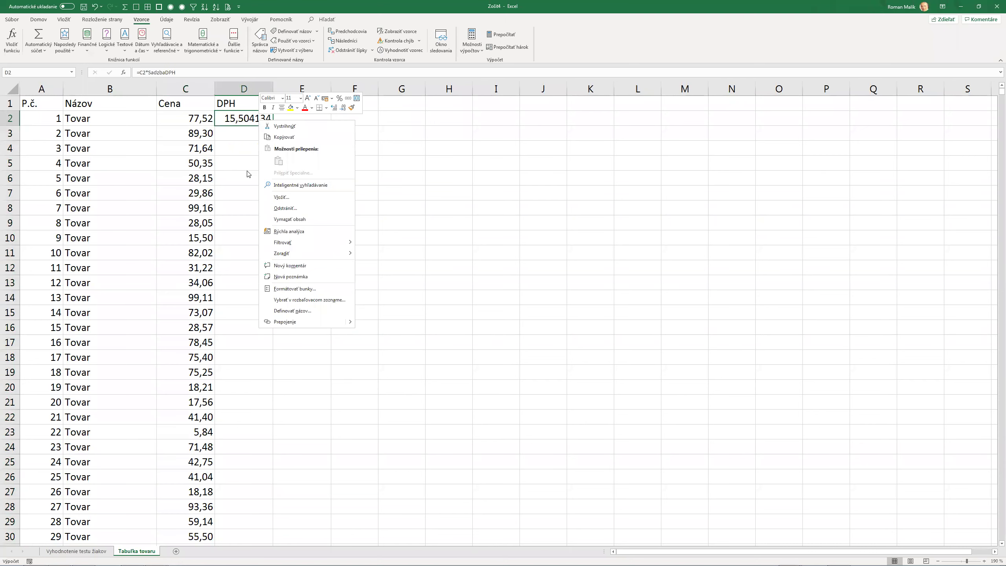
pyautogui.click(288, 288)
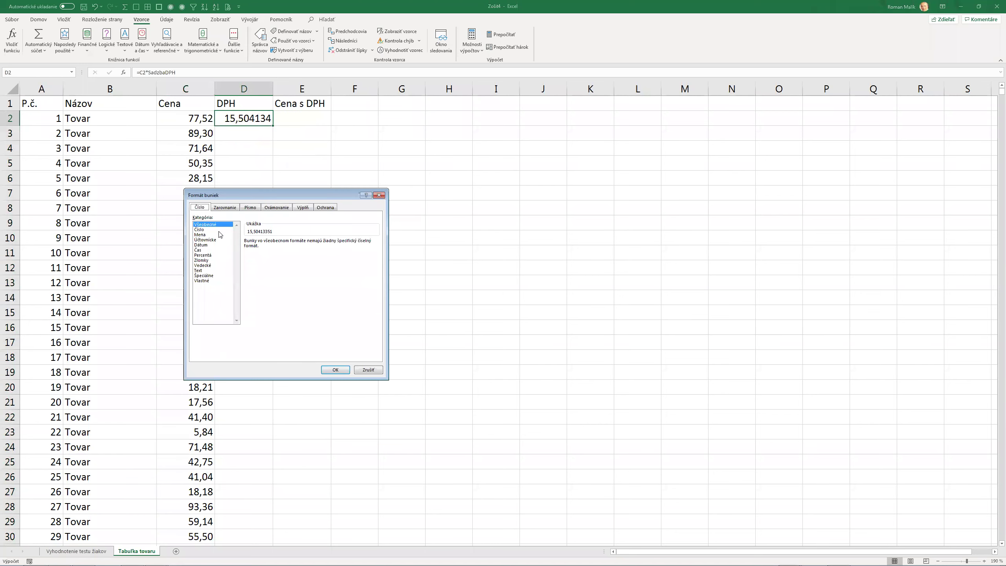
pyautogui.click(206, 230)
pyautogui.press('Return')
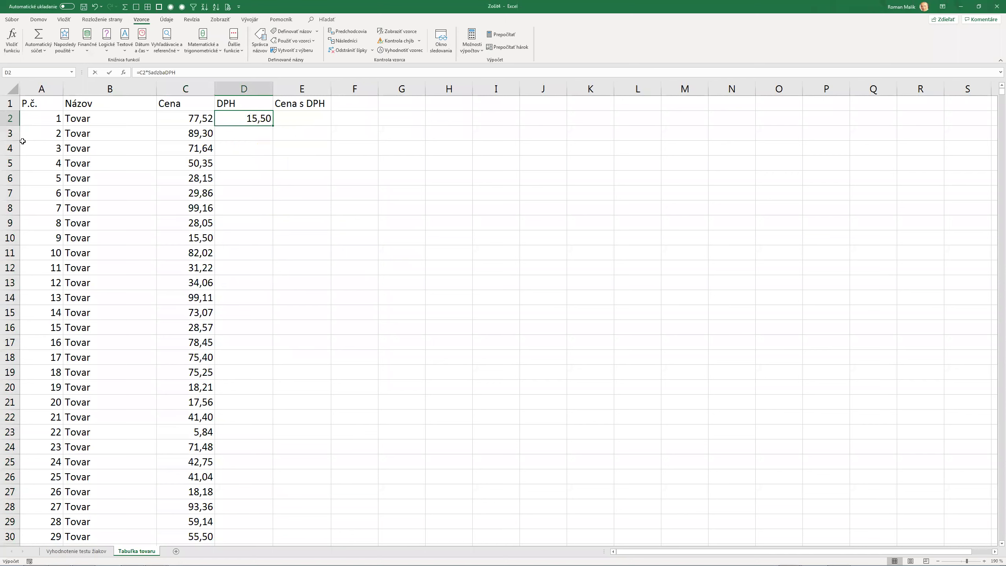
# Change D2's formula from SadzbaDPH to =C2*20%
pyautogui.press('F2')
pyautogui.press('BackSpace')
pyautogui.press('BackSpace')
pyautogui.press('BackSpace')
pyautogui.press('BackSpace')
pyautogui.press('BackSpace')
pyautogui.press('BackSpace')
pyautogui.press('BackSpace')
pyautogui.press('BackSpace')
pyautogui.press('BackSpace')
pyautogui.write('20')
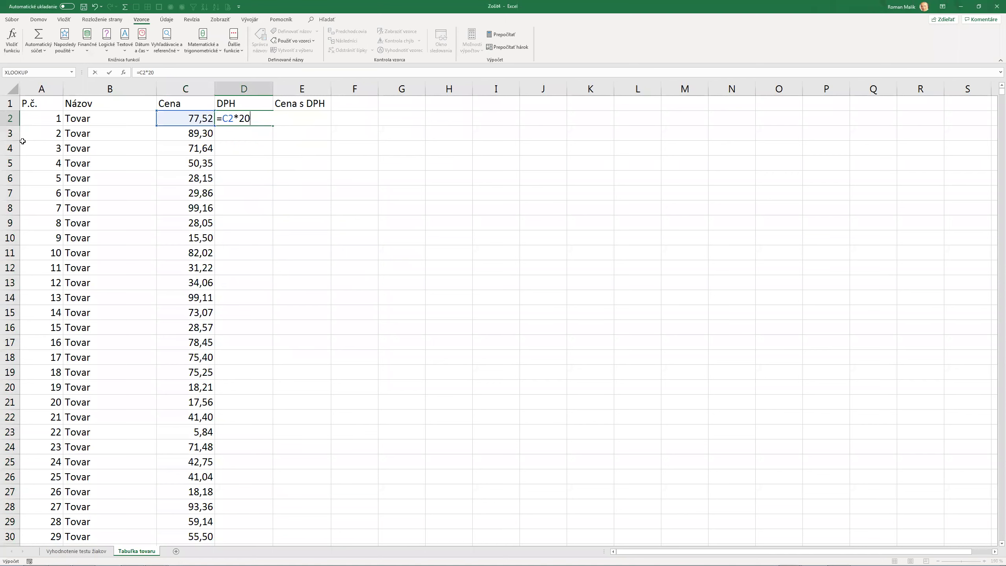
pyautogui.write('%')
pyautogui.press('Return')
pyautogui.press('Up')
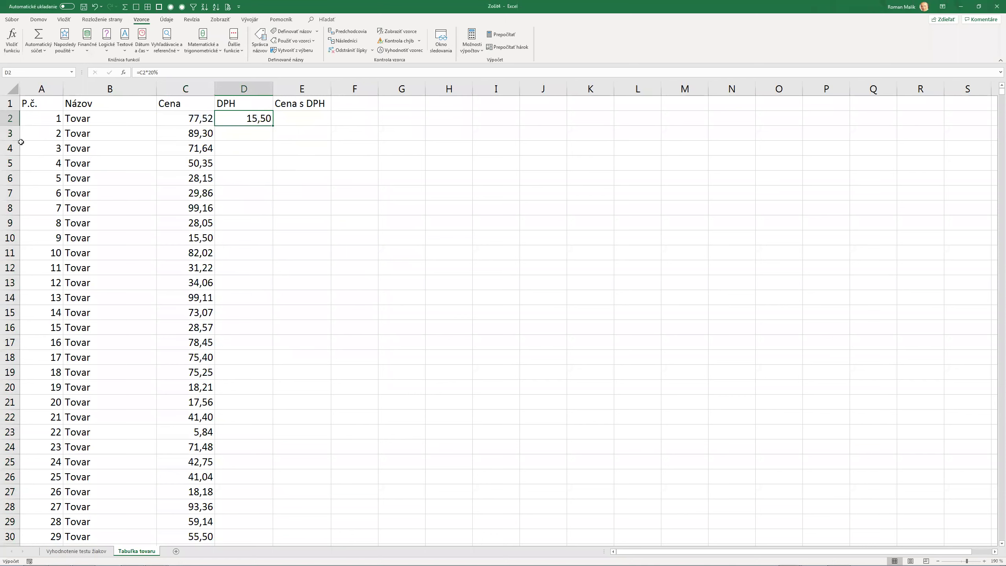
# Fill =C2*20% down column D to row 1000001 and reopen D2's formula
pyautogui.doubleClick(273, 125)
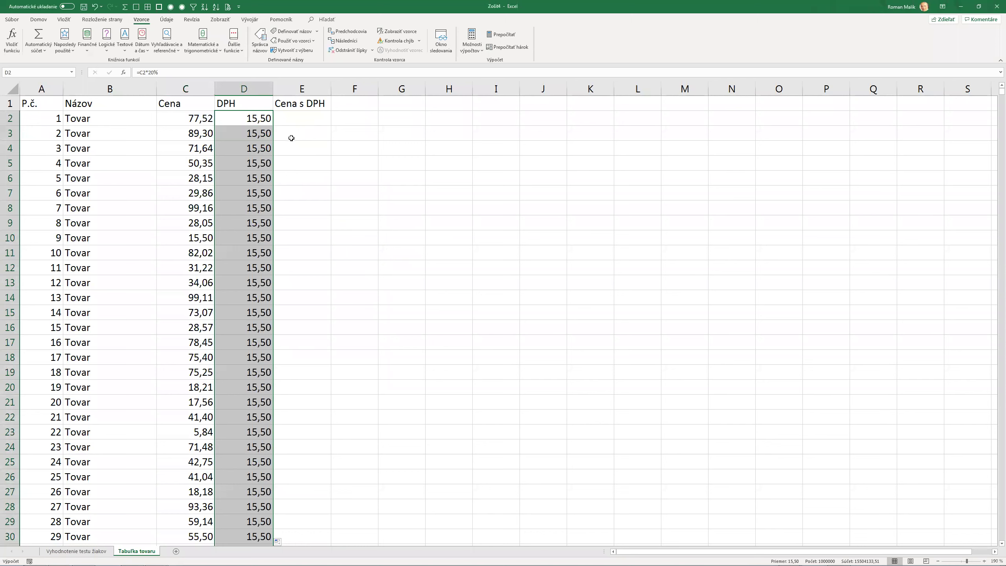
pyautogui.click(257, 118)
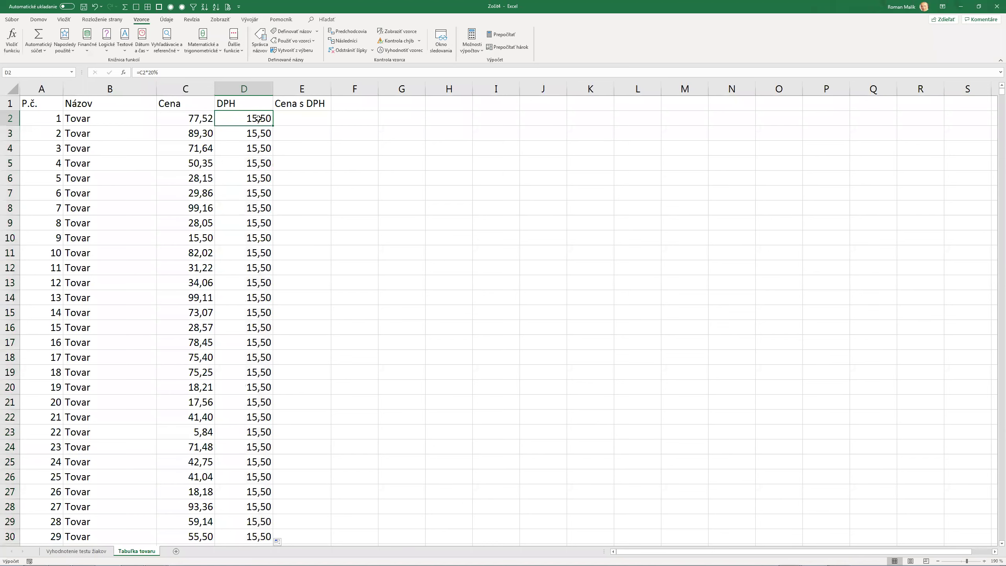
pyautogui.hotkey('ctrl', 'Down')
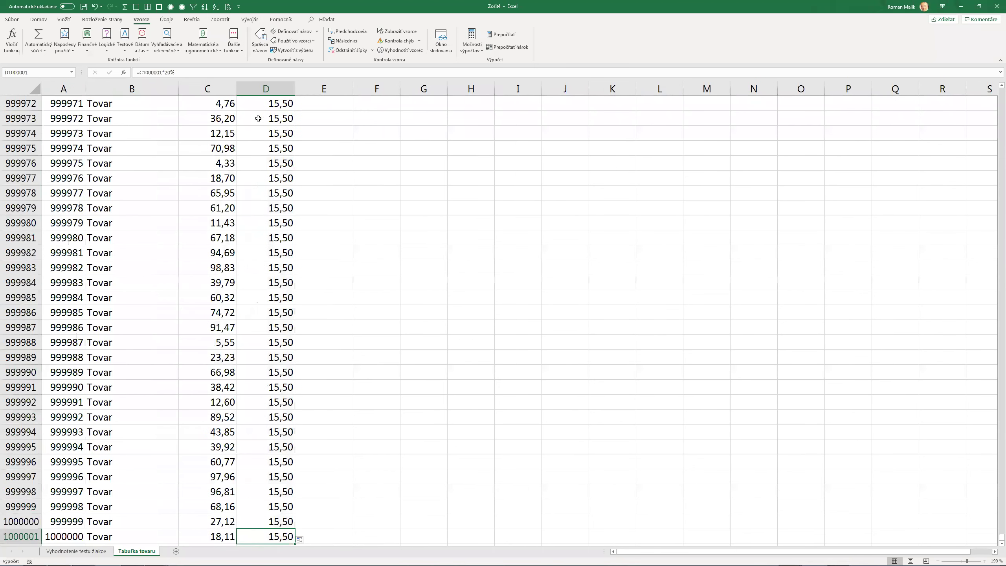
pyautogui.hotkey('ctrl', 'Up')
pyautogui.press('Down')
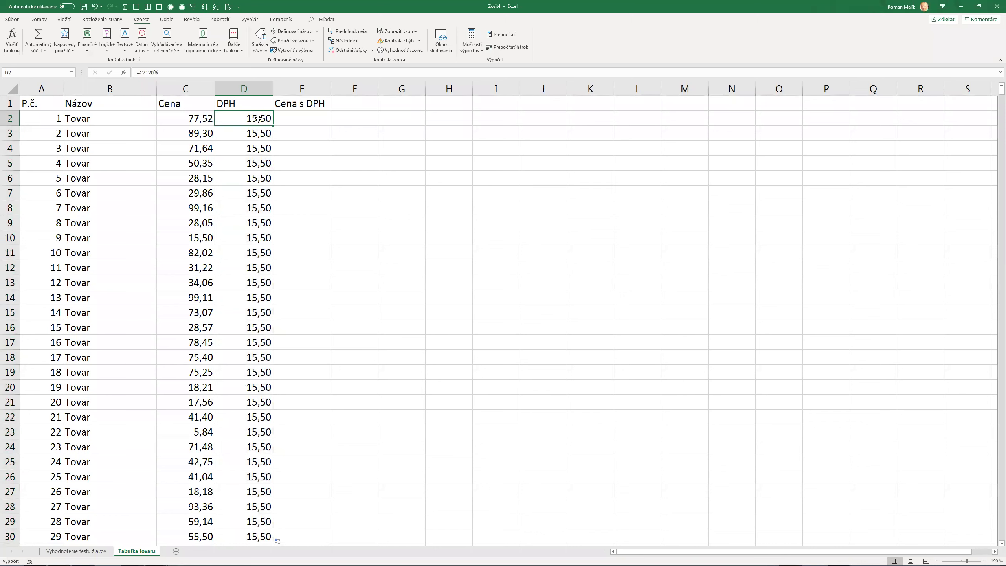
pyautogui.doubleClick(258, 118)
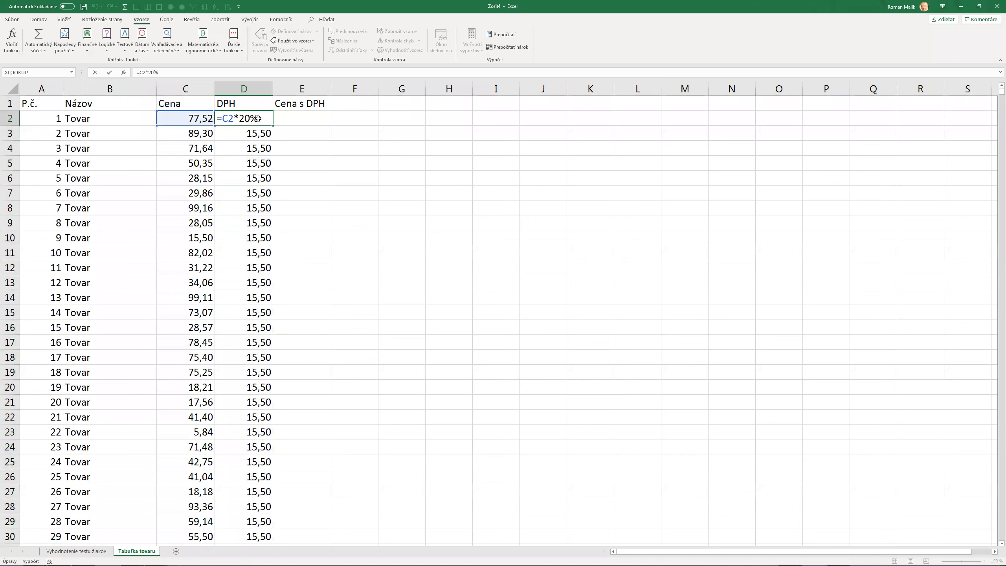
# Enter =C2+D2 in E2 and fill it down the Cena s DPH column
pyautogui.hotkey('ctrl', 'Return')
pyautogui.press('Right')
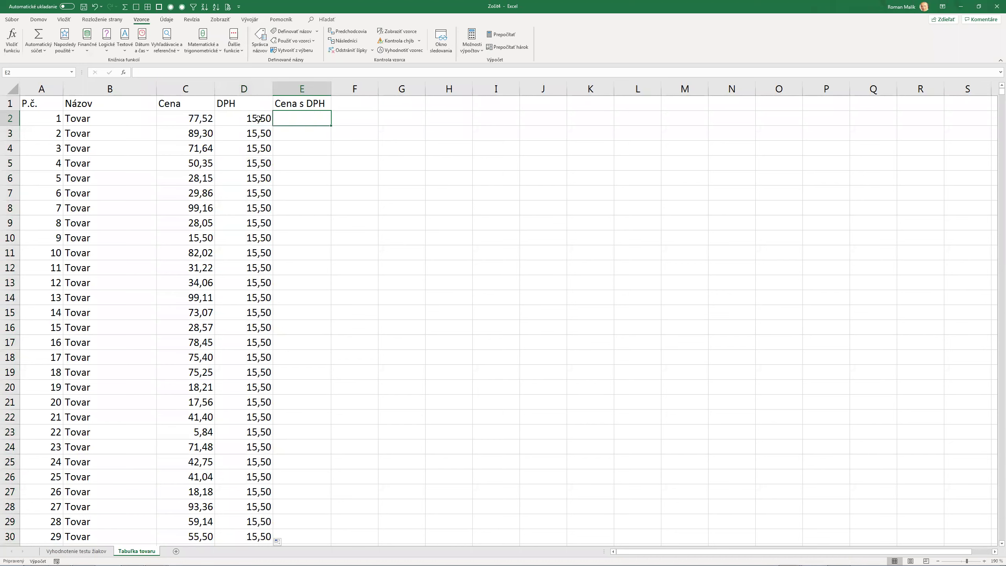
pyautogui.write('=')
pyautogui.press('Left')
pyautogui.press('Left')
pyautogui.write('+')
pyautogui.click(257, 118)
pyautogui.press('Return')
pyautogui.press('Up')
pyautogui.doubleClick(332, 127)
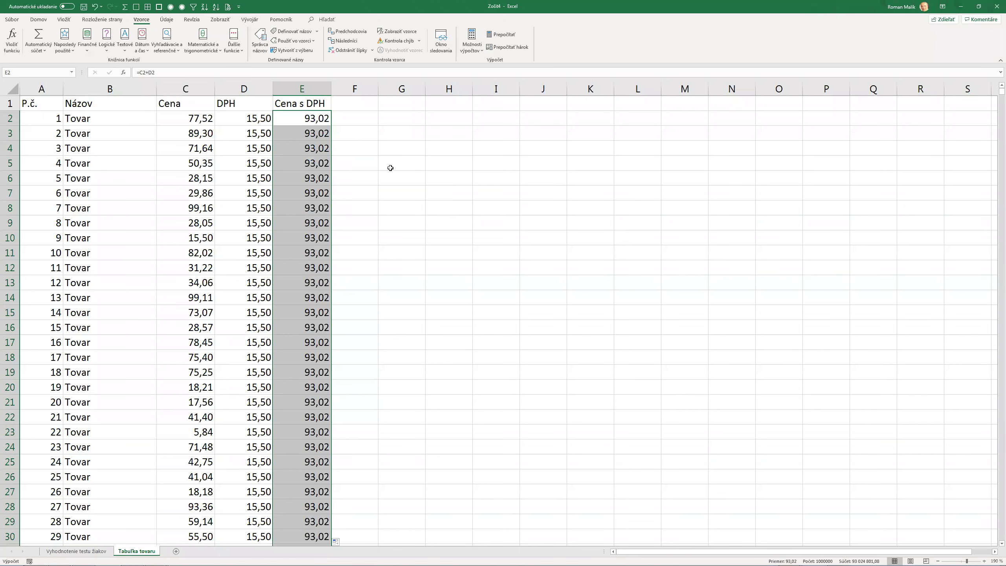
pyautogui.press('Up')
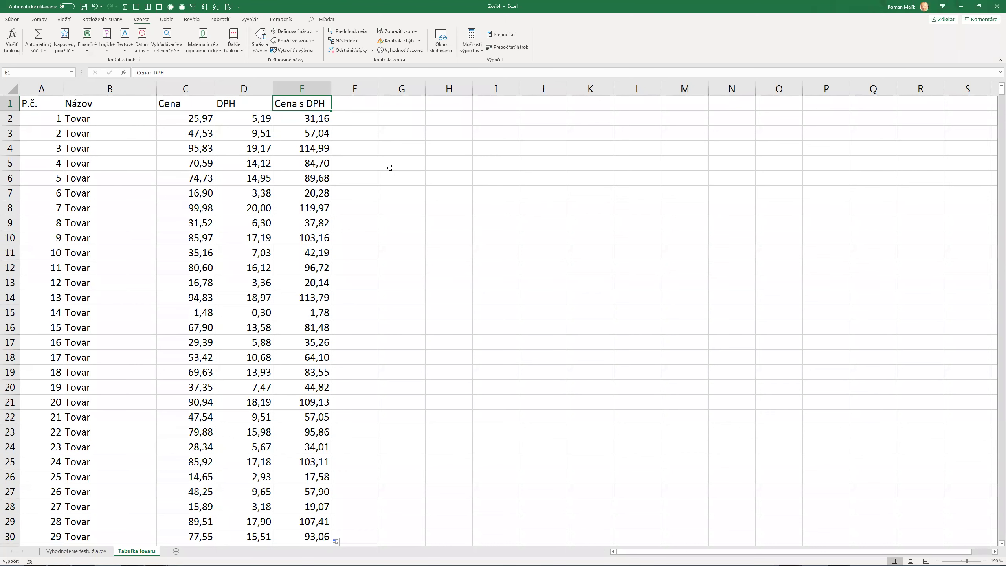
# Review the recalculated formulas in C2, D2 and E2, e.g. 25,97 price, 5,19 VAT
pyautogui.press('pagedown')
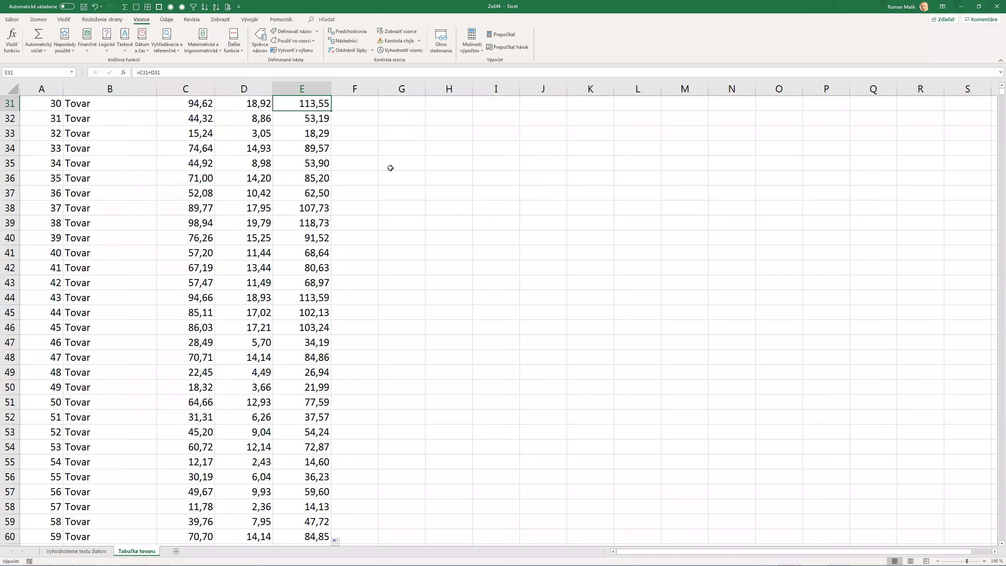
pyautogui.hotkey('ctrl', 'Home')
pyautogui.press('Right')
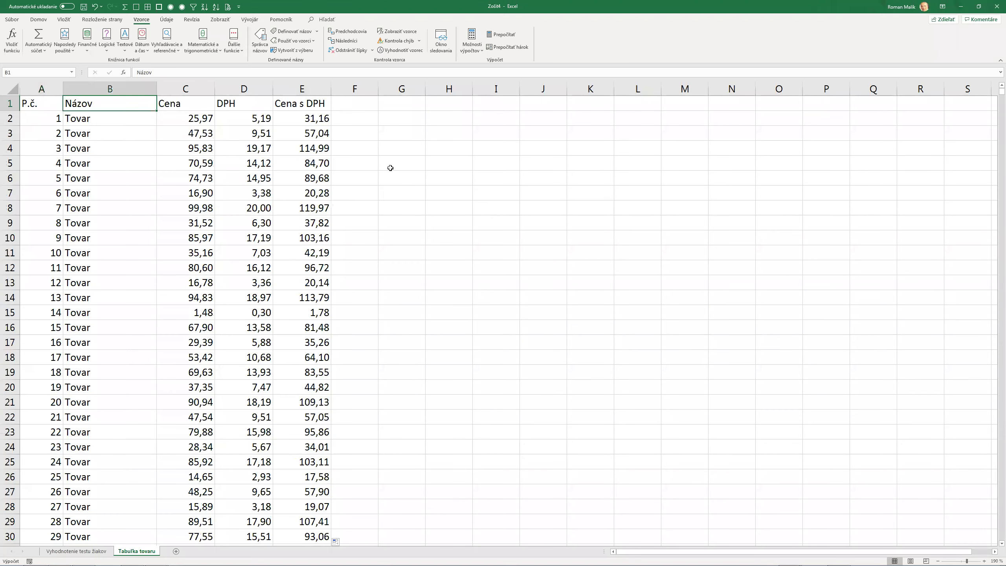
pyautogui.press('Right')
pyautogui.press('Right')
pyautogui.press('Down')
pyautogui.press('Down')
pyautogui.press('Down')
pyautogui.press('Down')
pyautogui.press('Down')
pyautogui.press('Down')
pyautogui.press('Down')
pyautogui.press('Down')
pyautogui.press('Down')
pyautogui.press('Up')
pyautogui.press('Up')
pyautogui.press('Up')
pyautogui.press('Up')
pyautogui.press('Up')
pyautogui.press('Up')
pyautogui.press('Up')
pyautogui.press('Up')
pyautogui.press('Up')
pyautogui.press('Up')
pyautogui.press('Up')
pyautogui.press('Up')
pyautogui.press('Up')
pyautogui.press('Up')
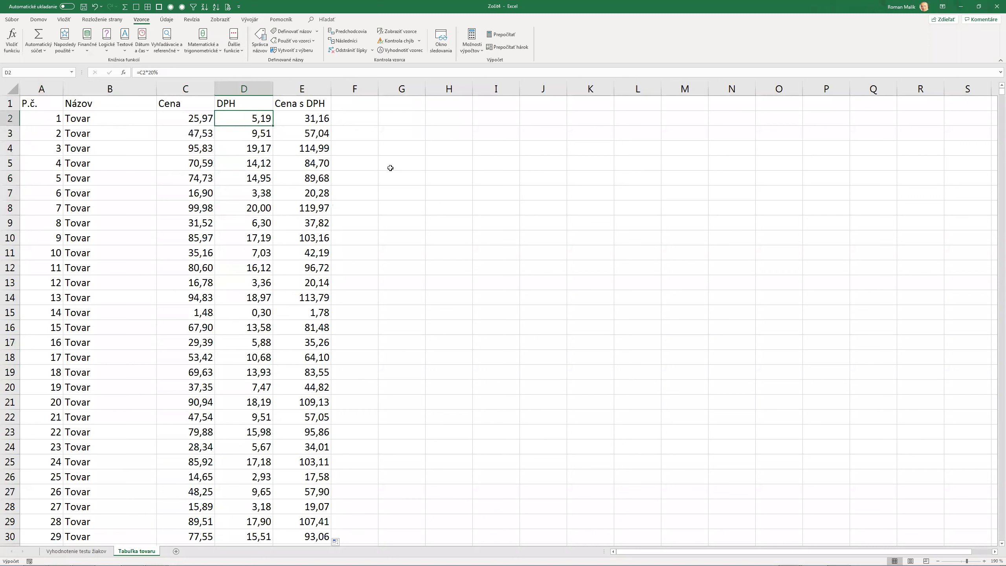
pyautogui.press('Left')
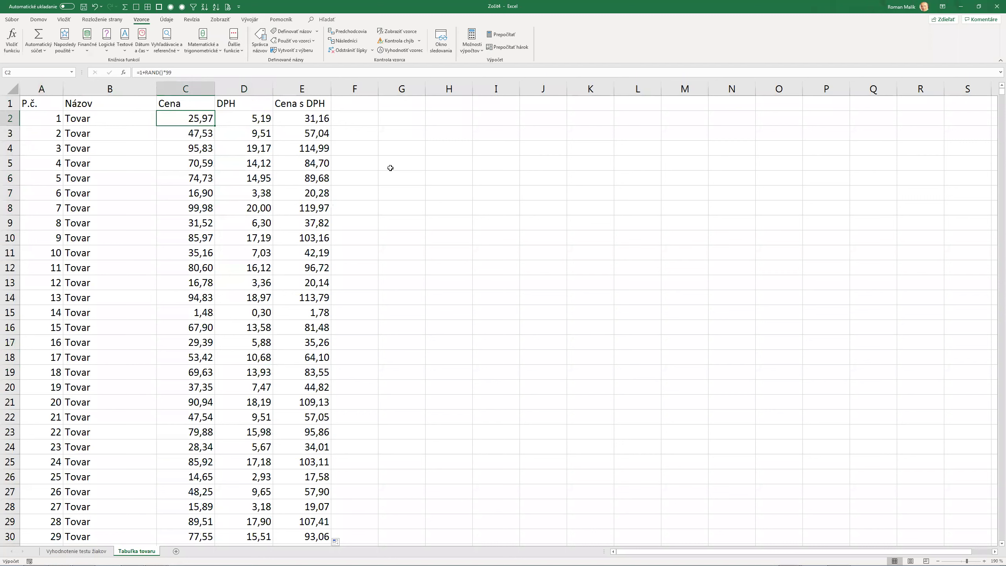
pyautogui.press('Right')
pyautogui.press('Right')
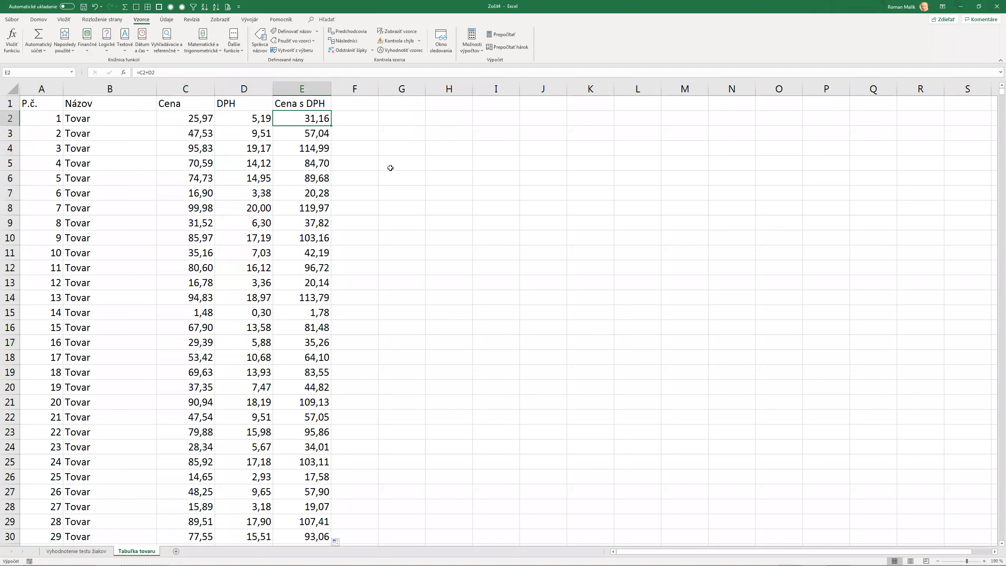
pyautogui.press('Left')
pyautogui.press('Down')
# Label H1 'SadzbaDPH' and enter the 20% rate in H2
pyautogui.press('Up')
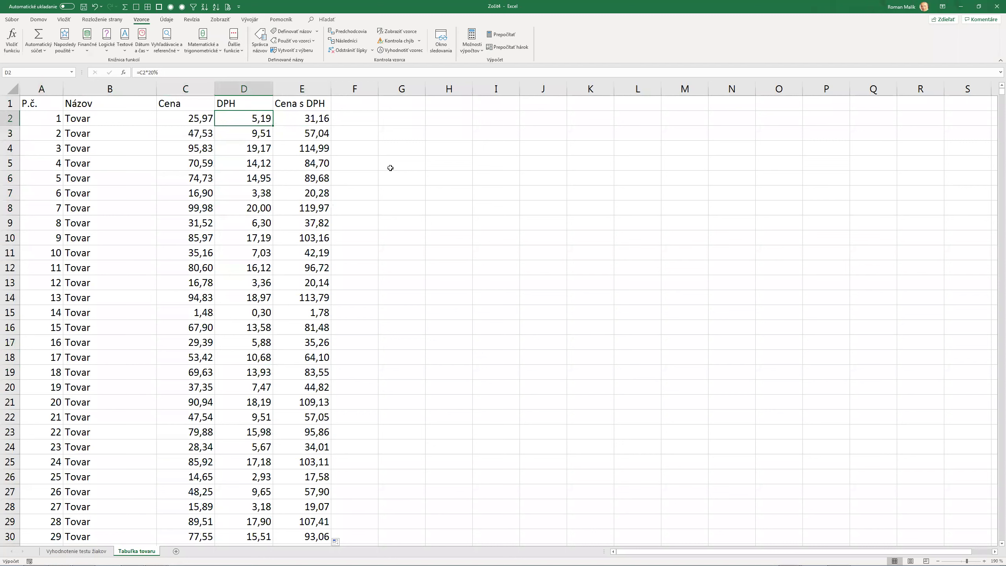
pyautogui.press('Right')
pyautogui.press('Right')
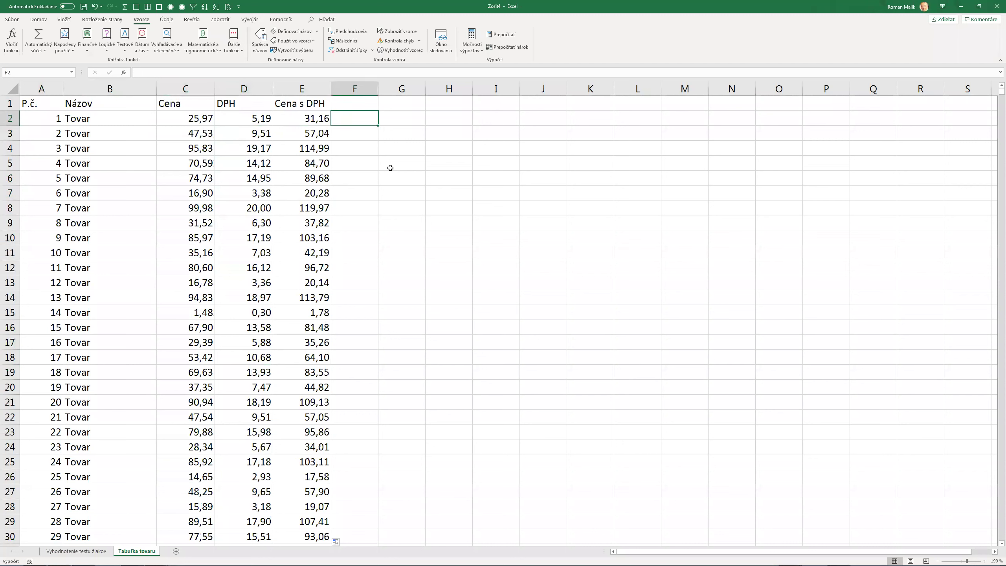
pyautogui.press('Right')
pyautogui.press('Right')
pyautogui.press('Up')
pyautogui.write('Sadzba')
pyautogui.press('BackSpace')
pyautogui.write('DPH')
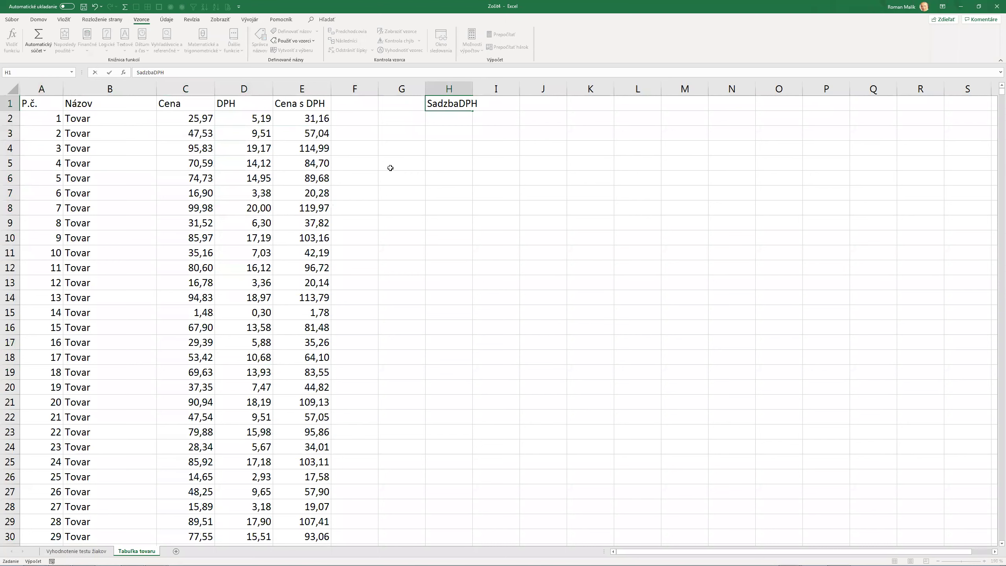
pyautogui.press('Return')
pyautogui.write('20%')
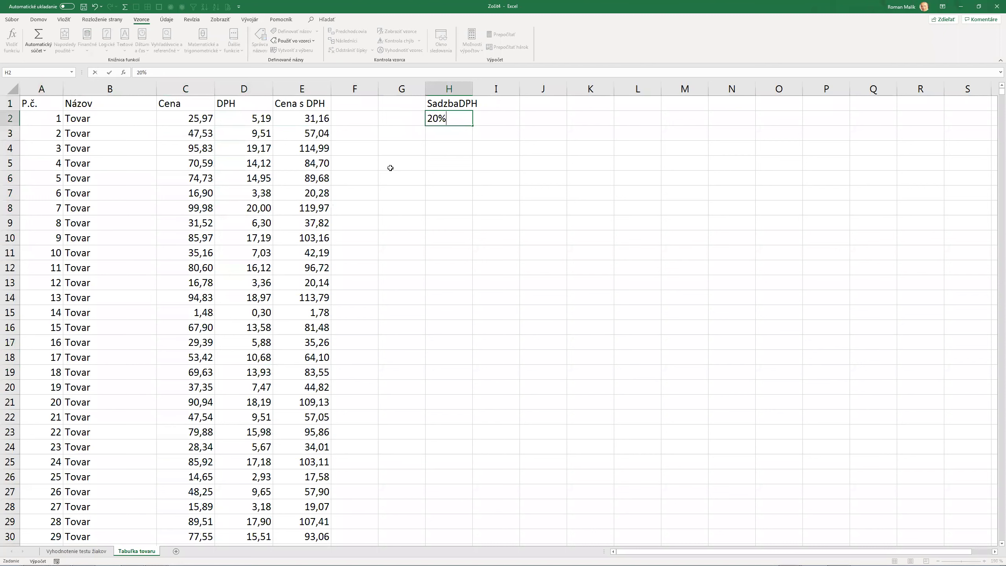
# Change D2's formula to =C2*H2 so it uses the rate cell
pyautogui.press('Left')
pyautogui.press('Left')
pyautogui.press('Left')
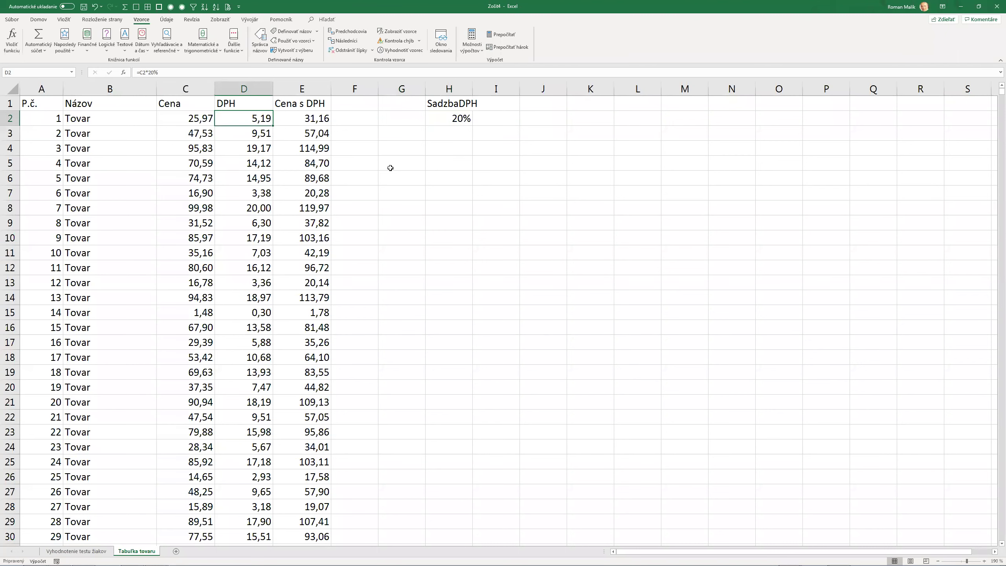
pyautogui.press('F2')
pyautogui.press('BackSpace')
pyautogui.press('BackSpace')
pyautogui.press('BackSpace')
pyautogui.click(448, 119)
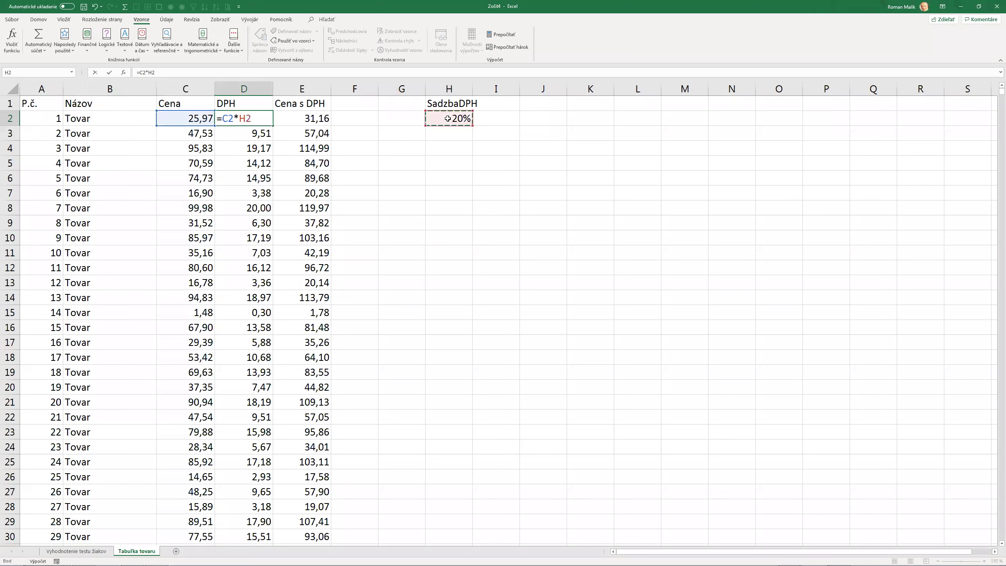
pyautogui.press('Return')
pyautogui.click(269, 121)
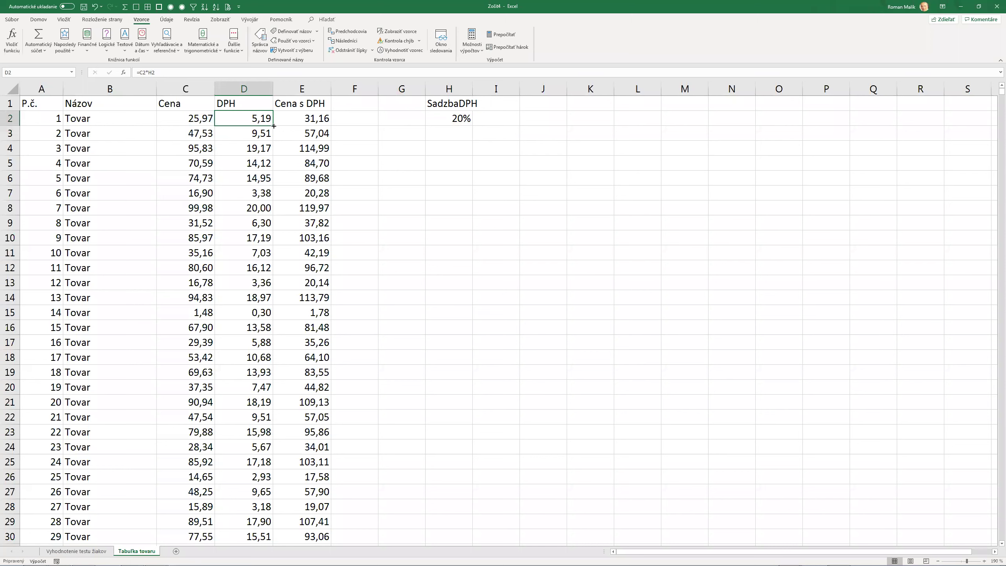
# Fill the =C2*H2 formula down column D
pyautogui.doubleClick(274, 126)
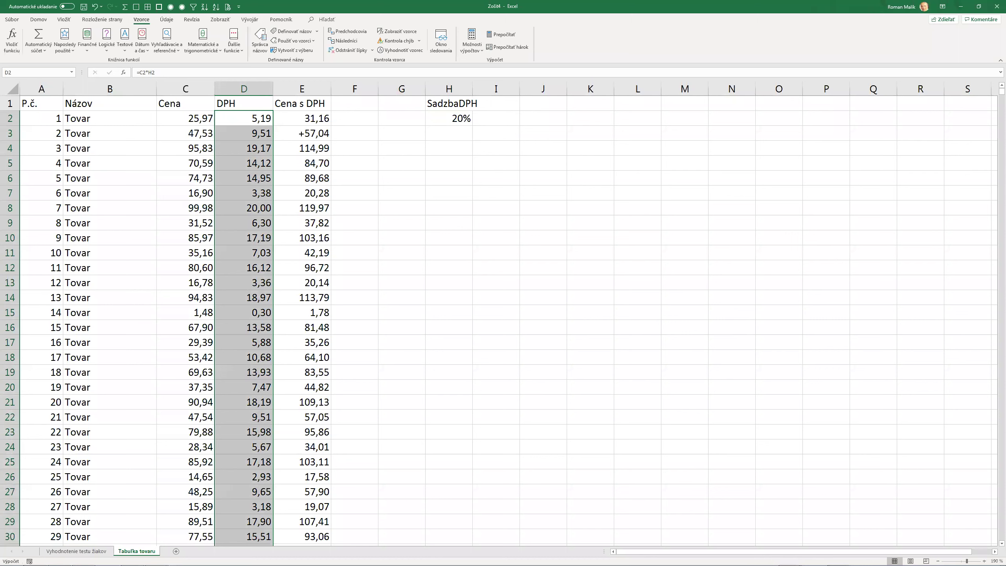
pyautogui.click(358, 146)
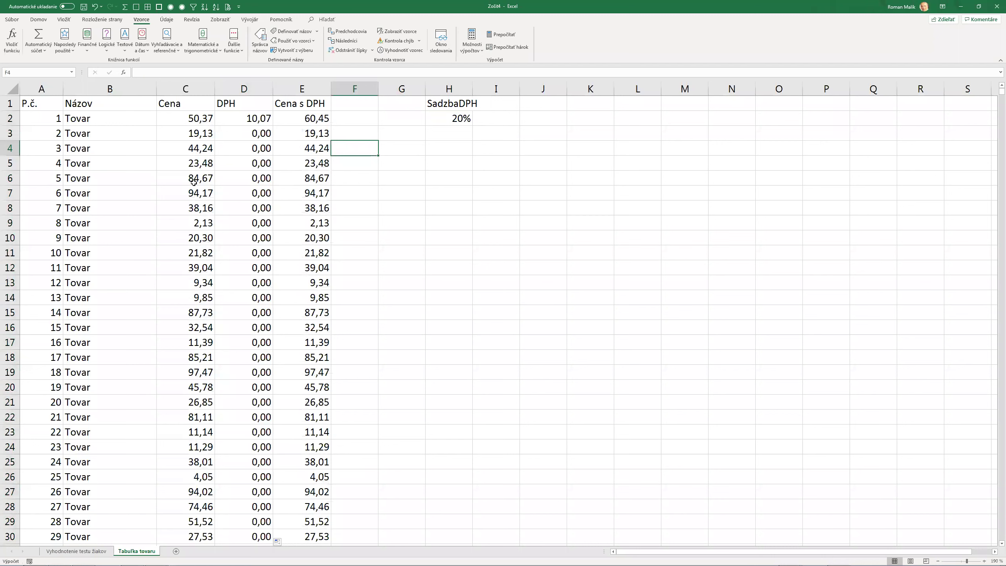
pyautogui.click(261, 120)
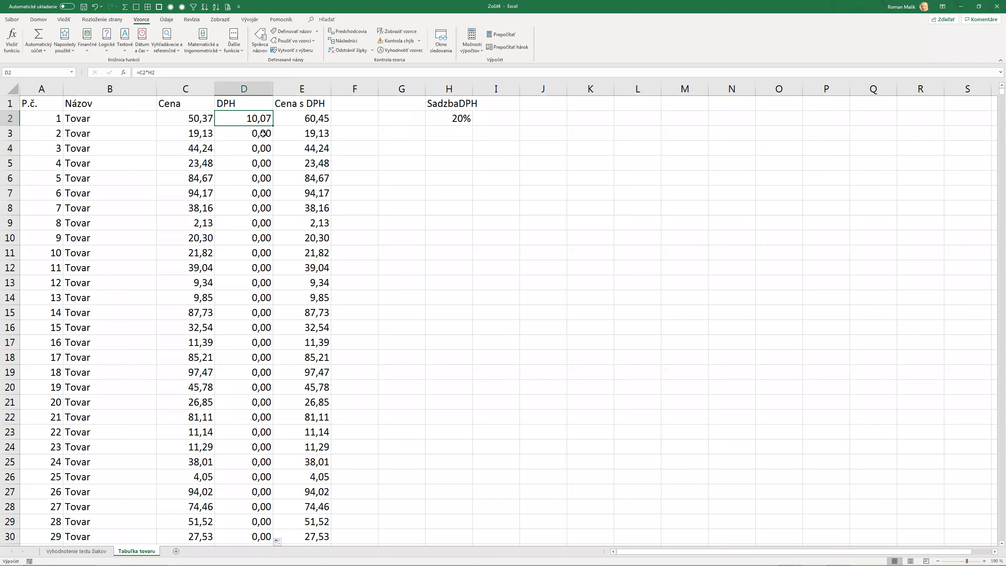
# Make D2's rate reference absolute as =C2*$H$2
pyautogui.doubleClick(257, 119)
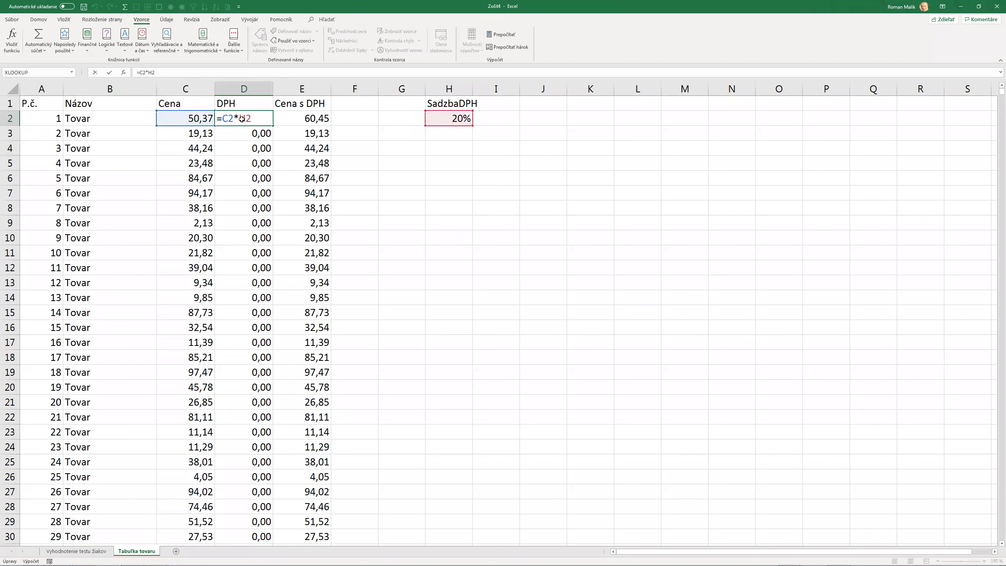
pyautogui.press('F4')
pyautogui.press('Return')
# Fill =C2*$H$2 down the DPH column, recalculate, and restore automatic calculation
pyautogui.click(270, 120)
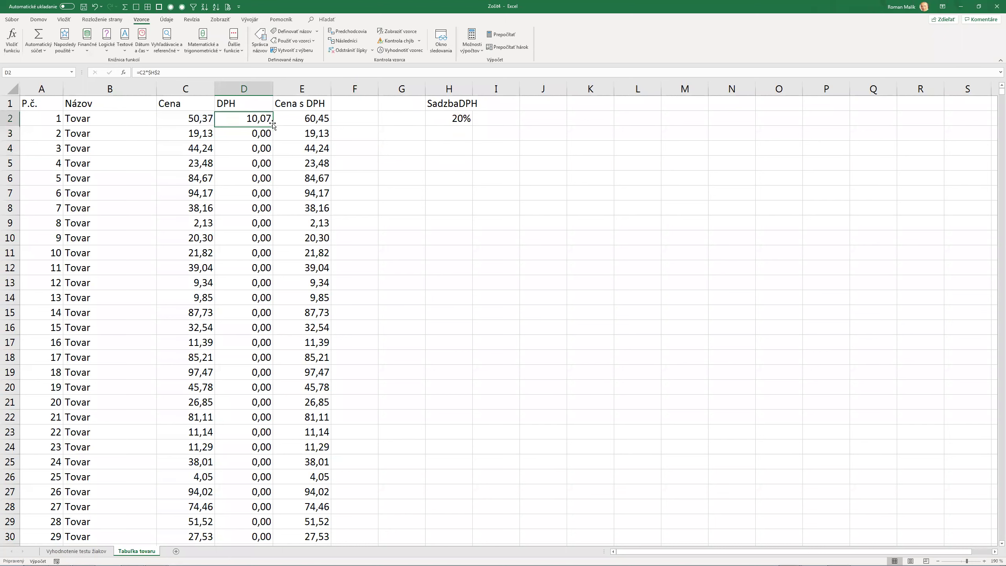
pyautogui.doubleClick(273, 126)
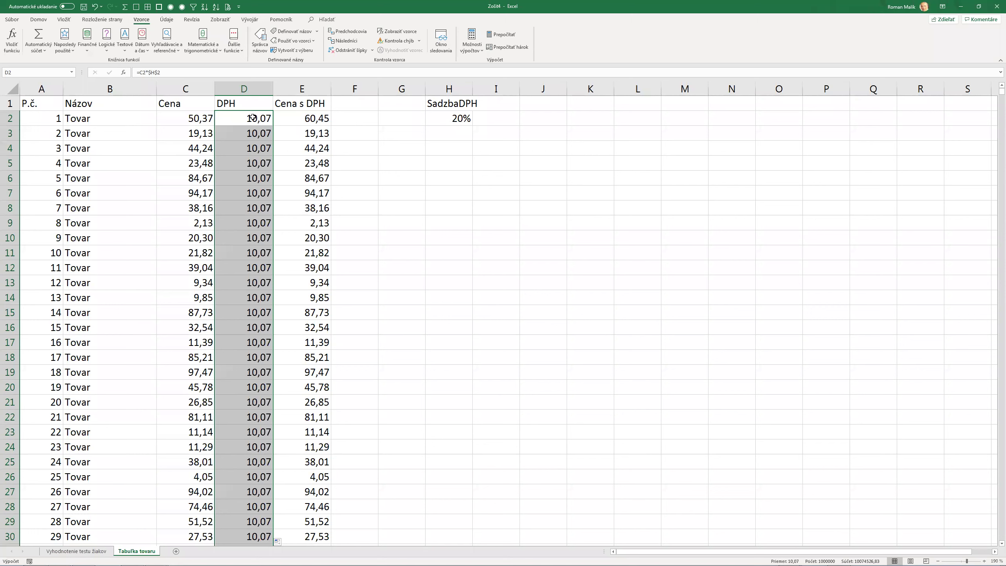
pyautogui.press('Down')
pyautogui.click(6, 28)
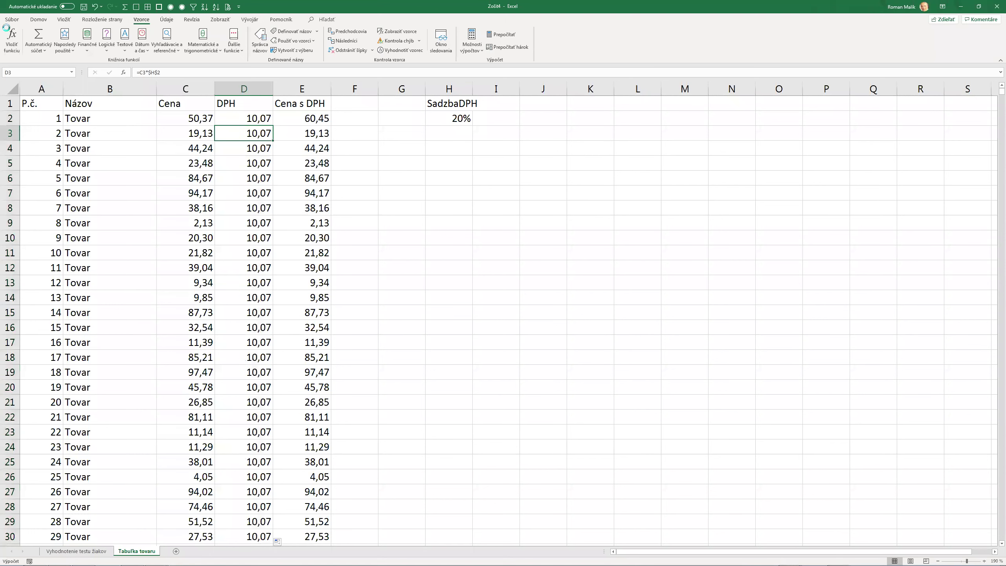
pyautogui.press('F9')
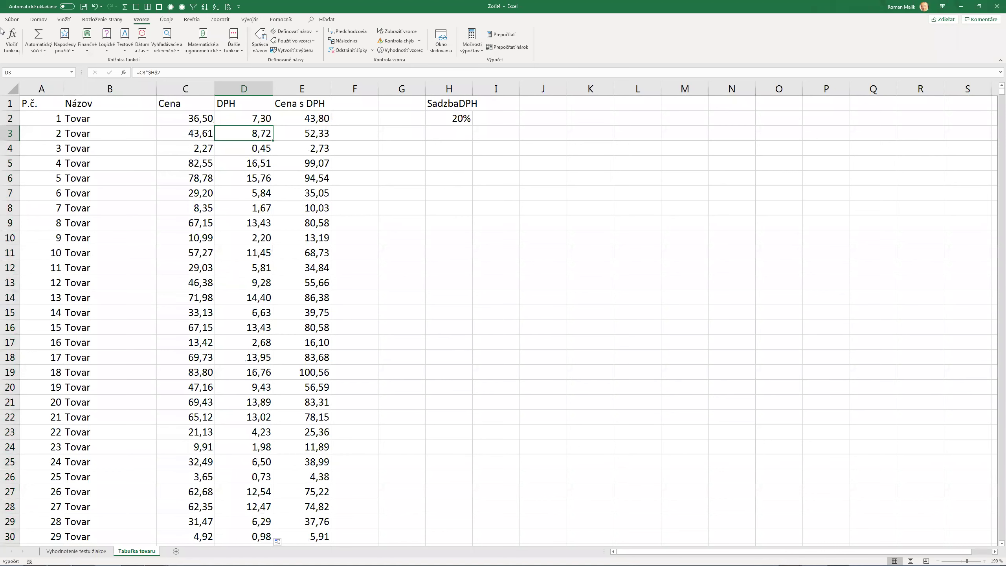
pyautogui.click(480, 50)
pyautogui.press('Return')
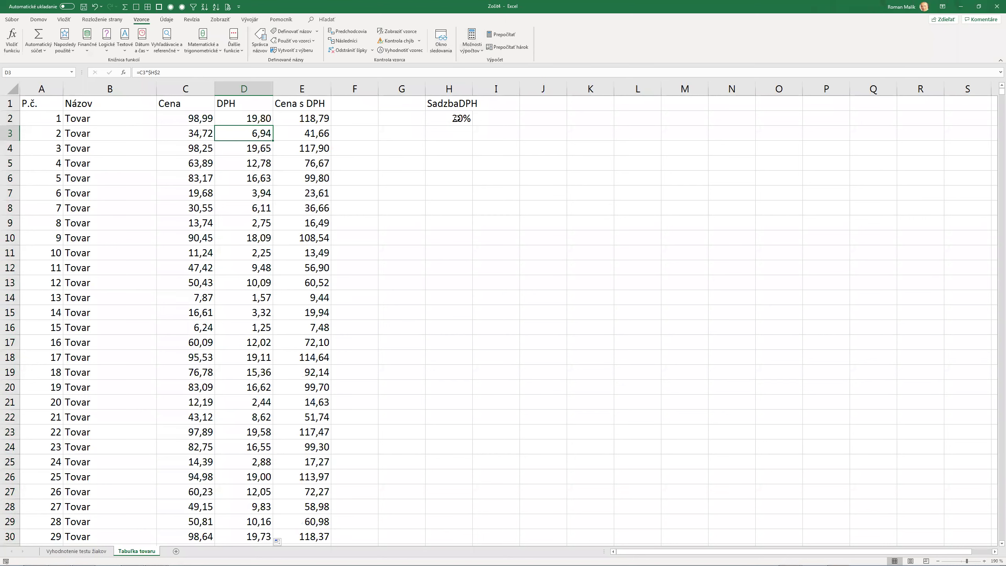
# Change the VAT rate in H2 to 19%, then to 15%
pyautogui.click(457, 118)
pyautogui.write('19')
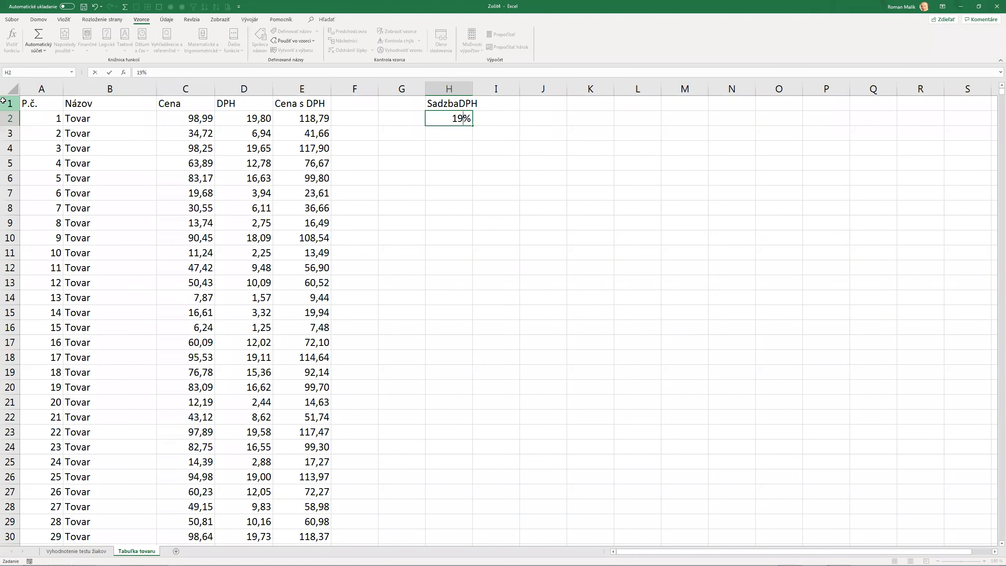
pyautogui.press('Return')
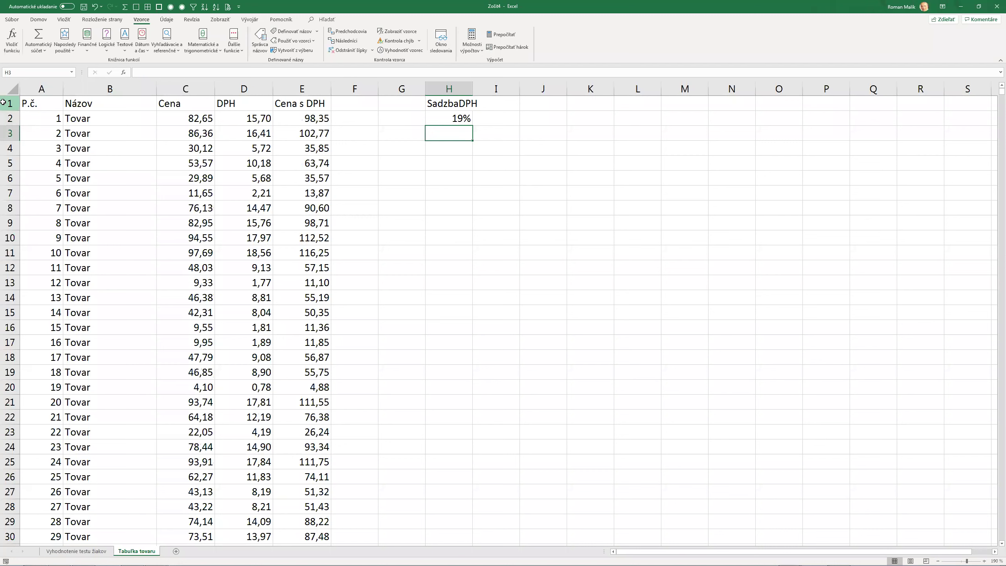
pyautogui.press('Left')
pyautogui.press('Left')
pyautogui.press('Left')
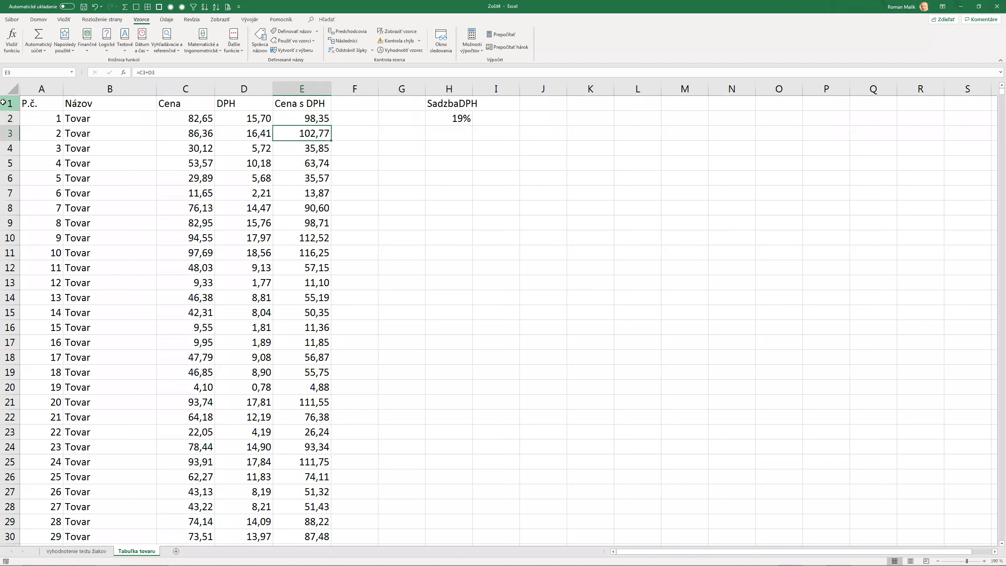
pyautogui.press('Left')
pyautogui.press('Up')
pyautogui.press('Right')
pyautogui.press('Right')
pyautogui.press('Right')
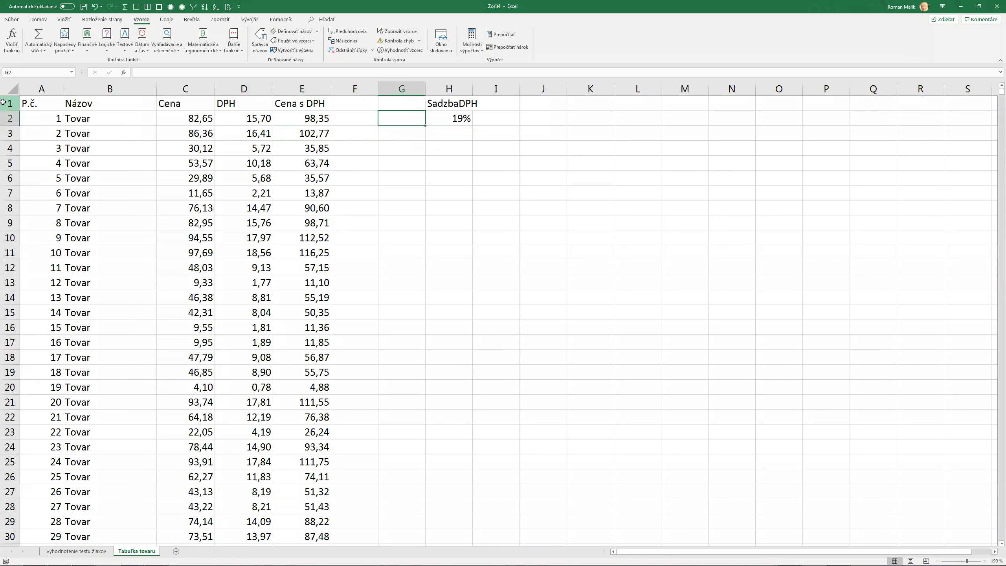
pyautogui.press('Right')
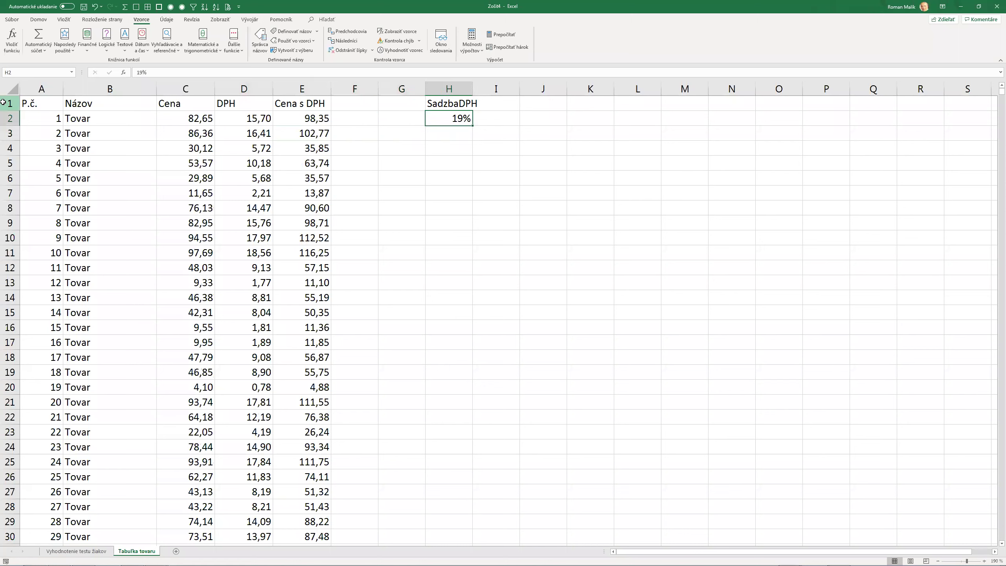
pyautogui.write('15')
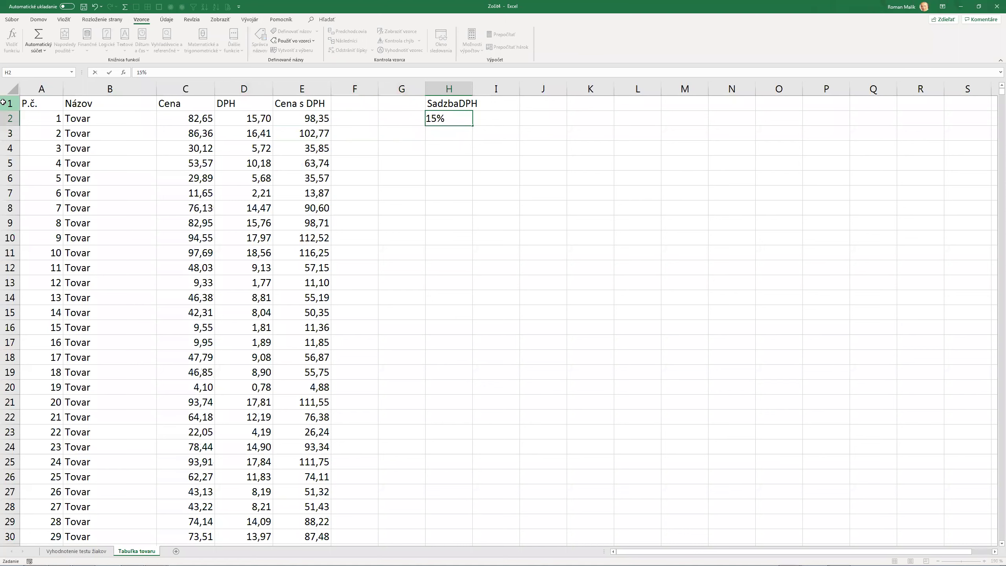
pyautogui.press('Return')
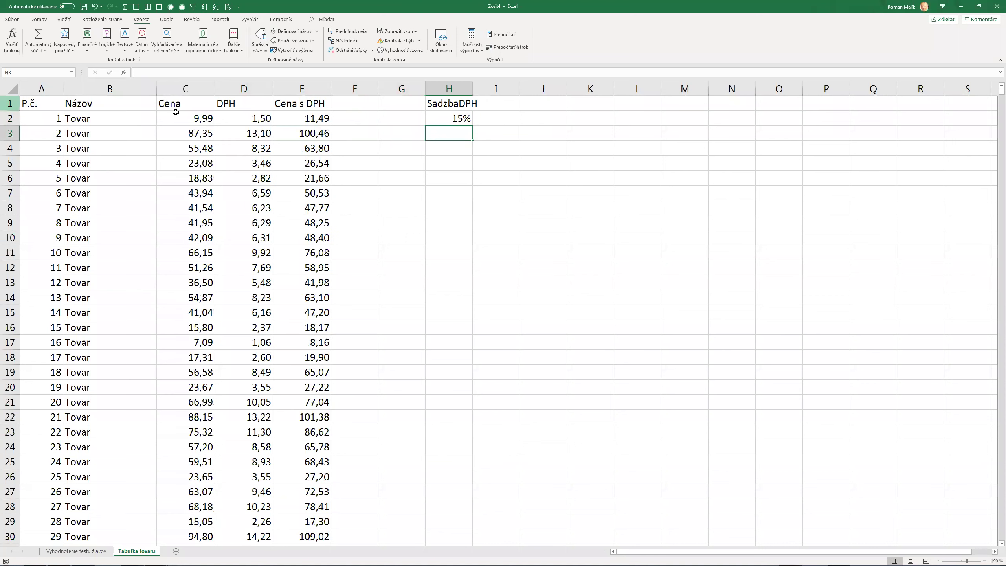
pyautogui.click(321, 119)
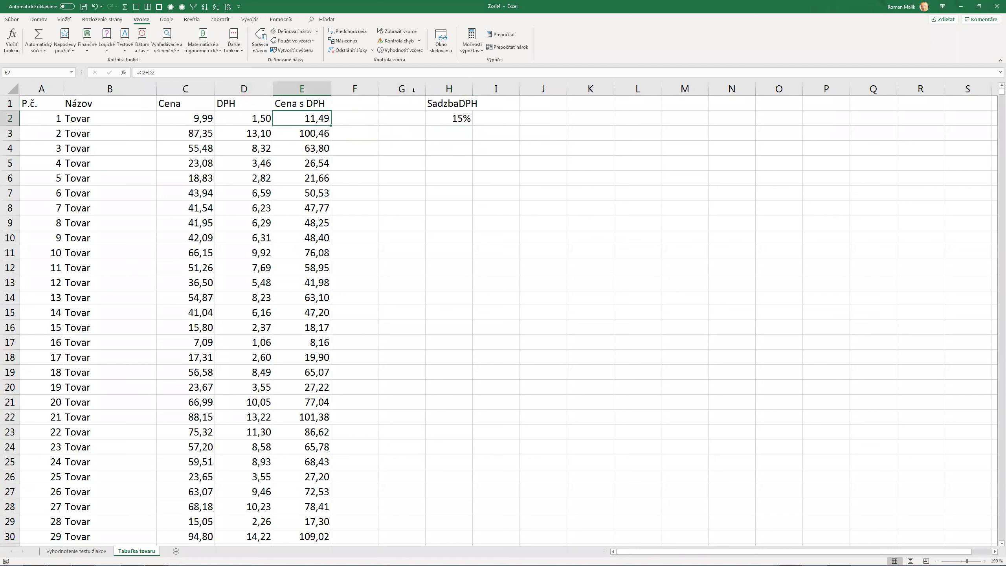
pyautogui.click(472, 48)
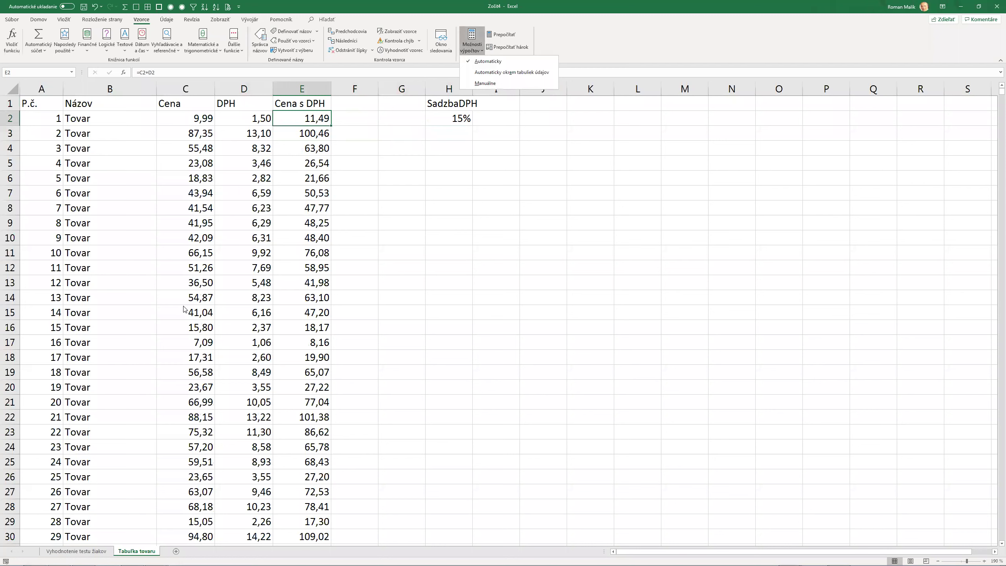
pyautogui.click(467, 203)
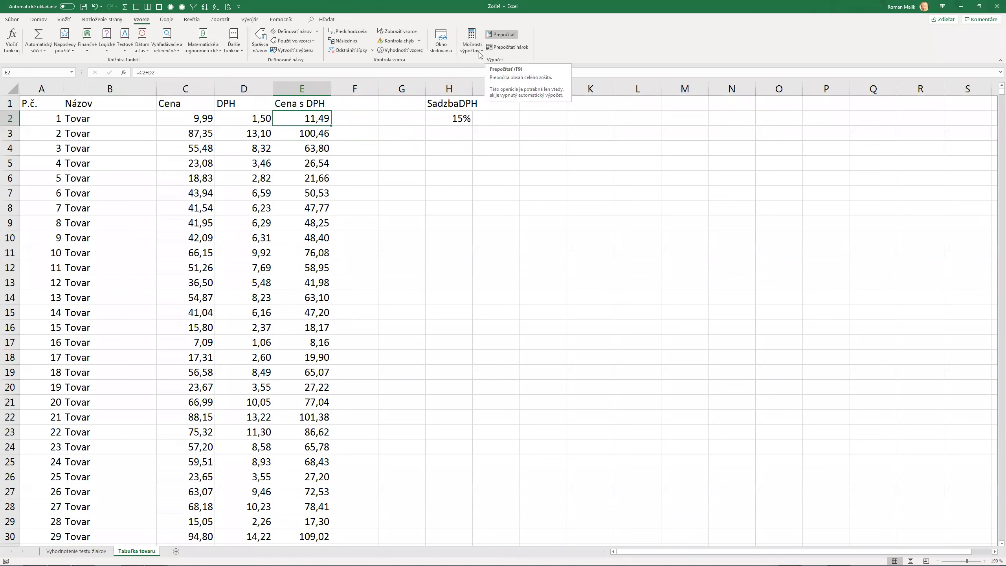
pyautogui.click(471, 40)
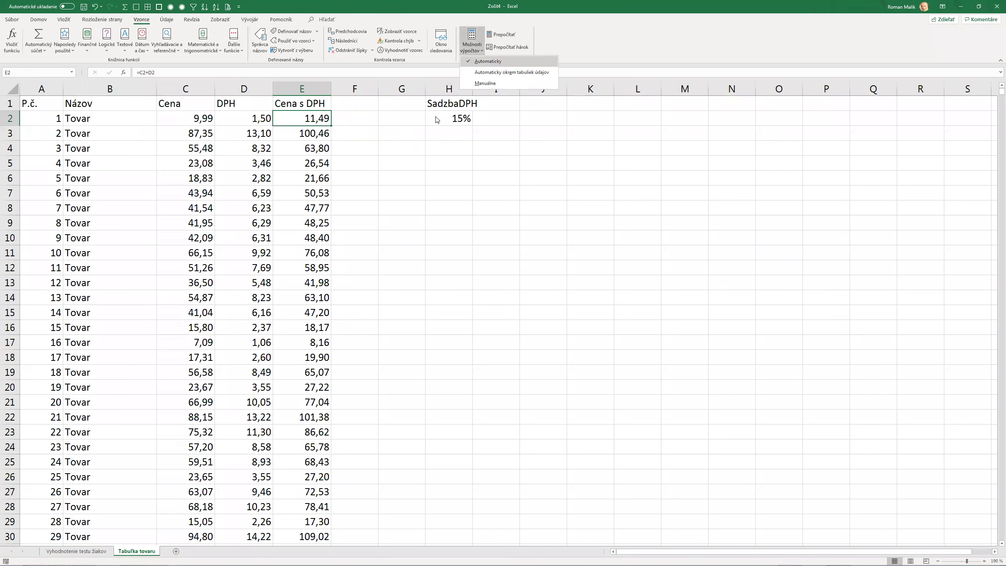
pyautogui.click(268, 78)
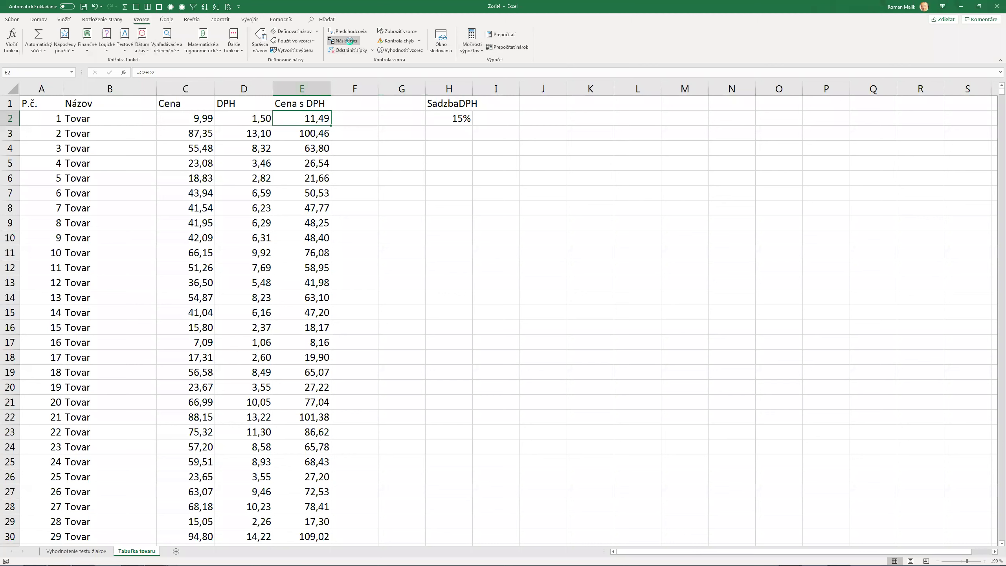
pyautogui.click(350, 41)
pyautogui.press('Return')
pyautogui.click(350, 32)
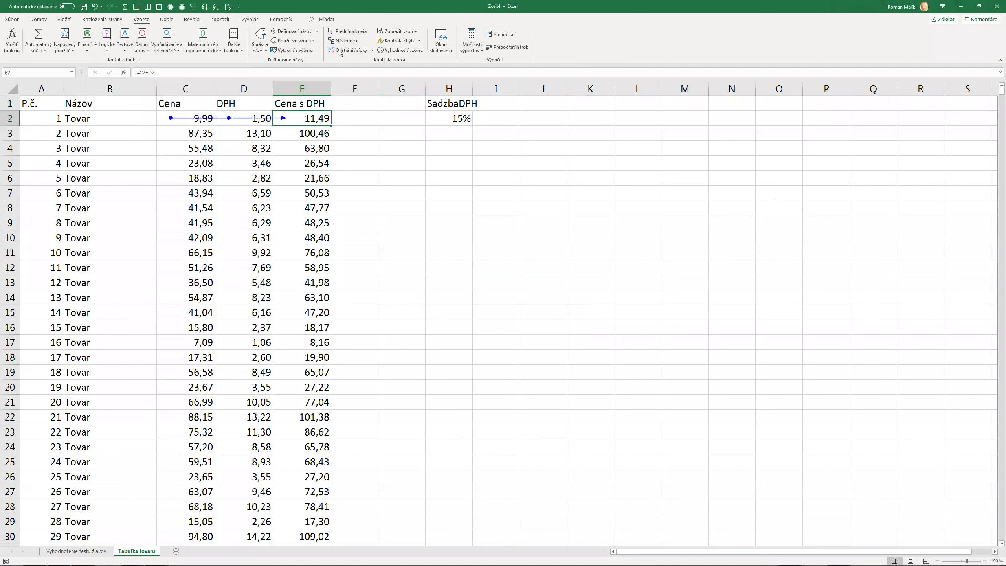
pyautogui.click(351, 52)
pyautogui.click(390, 34)
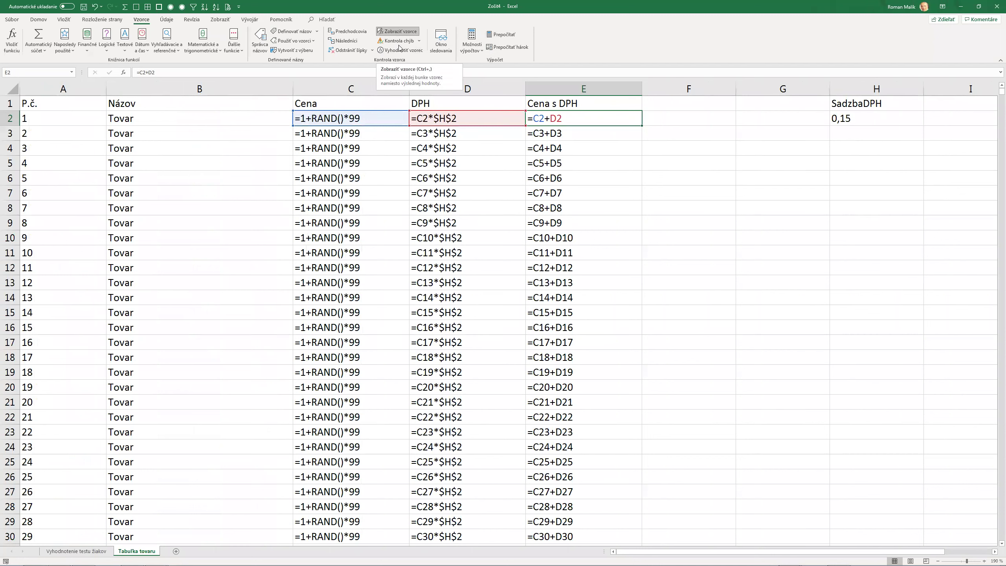
pyautogui.hotkey('ctrl', '`')
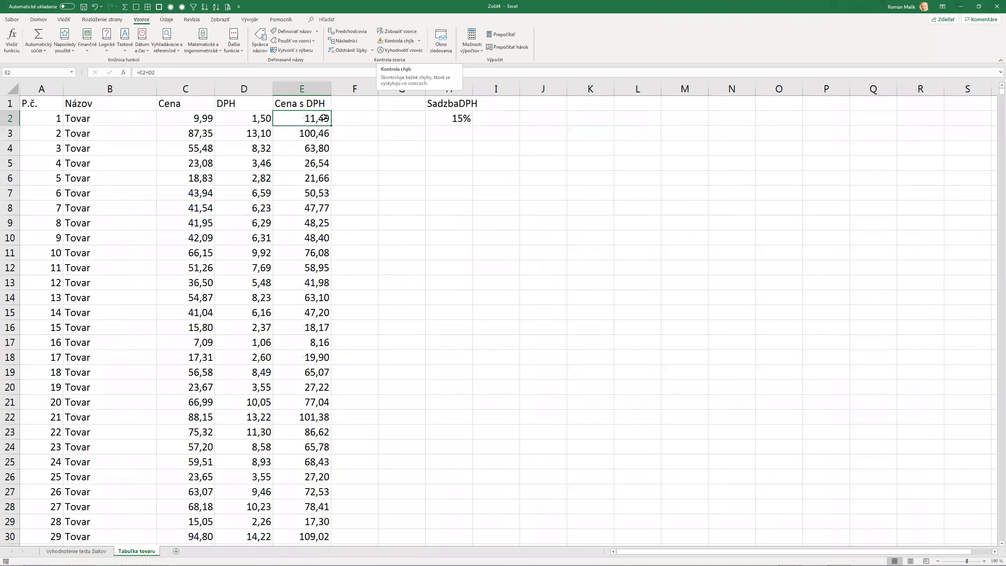
pyautogui.click(400, 51)
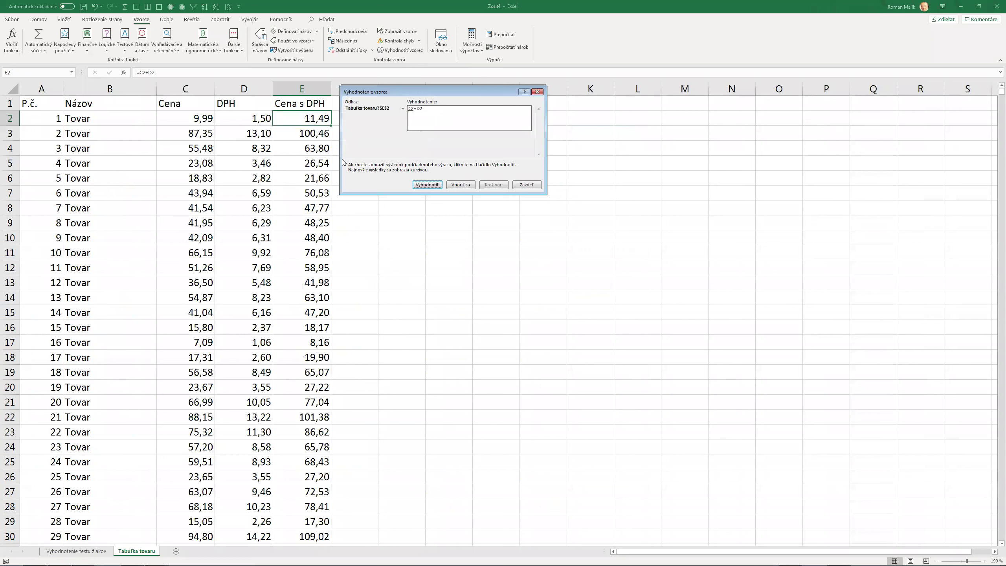
pyautogui.press('Escape')
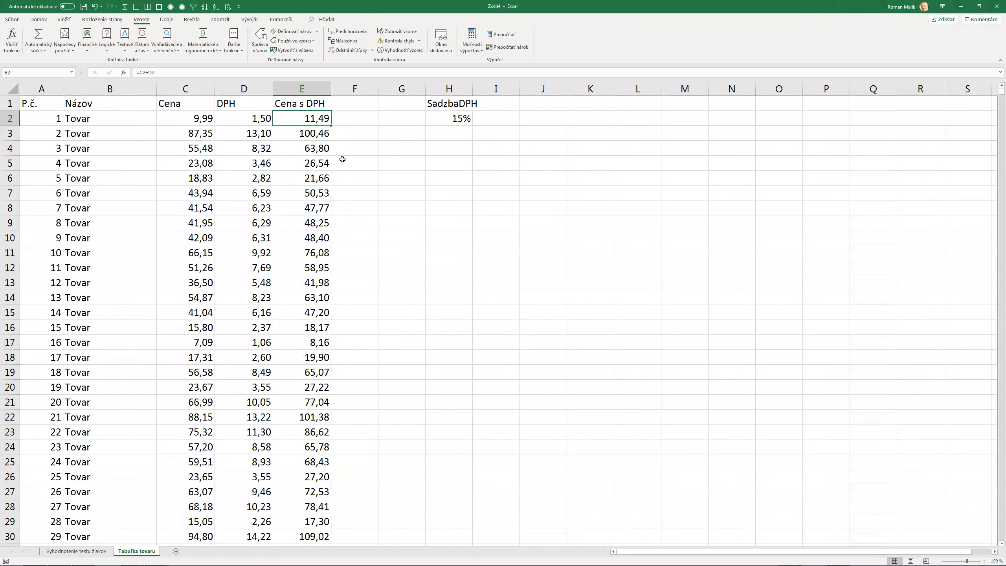